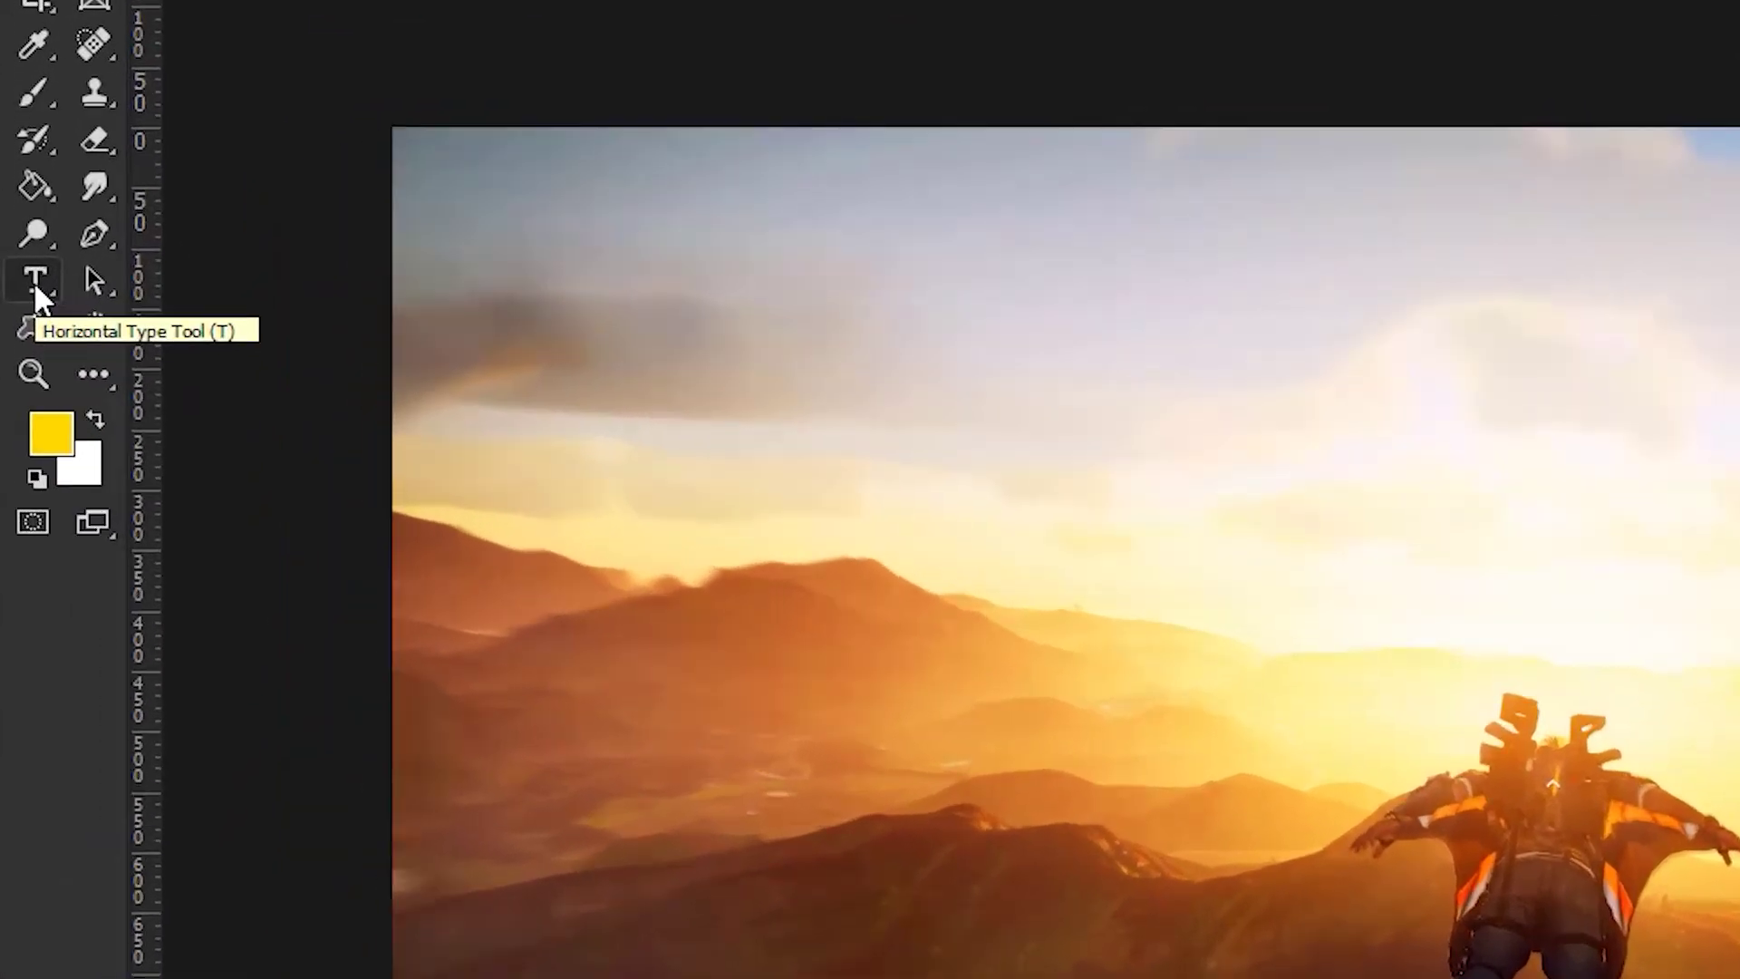
Place a horizontal text line with the LOREM IPSUM placeholder over the image's left hills and set its size to 72 pt.
right_click(19, 285)
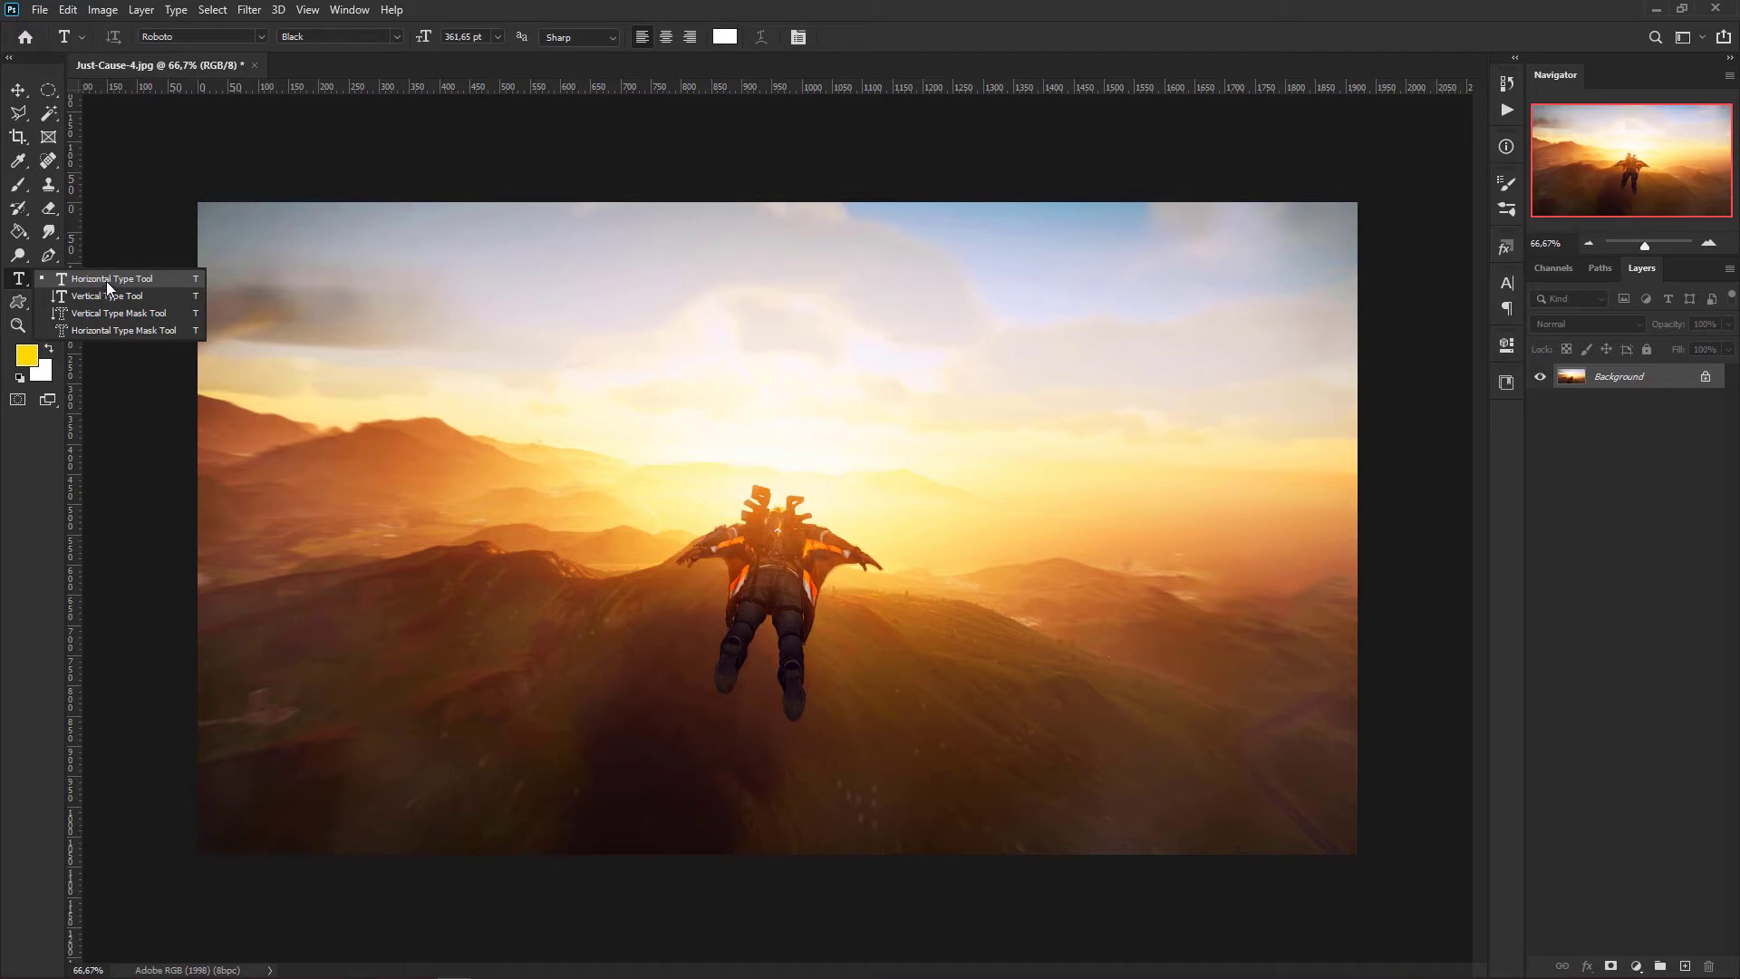
left_click(106, 280)
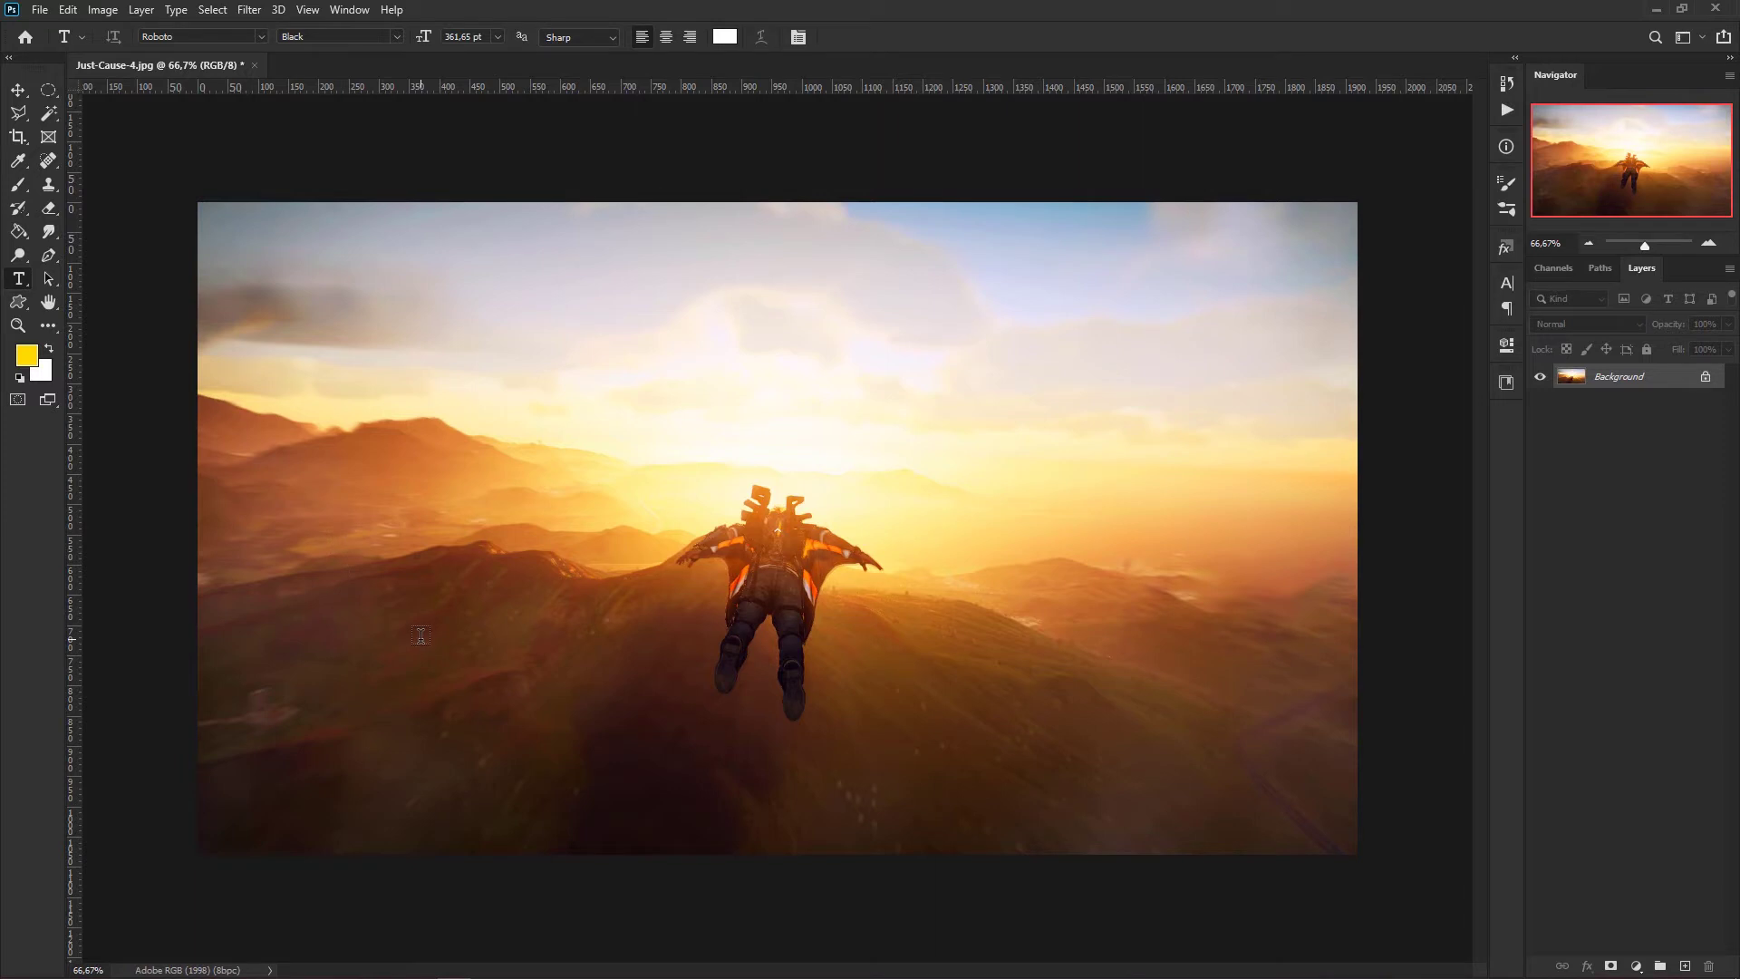
left_click(342, 598)
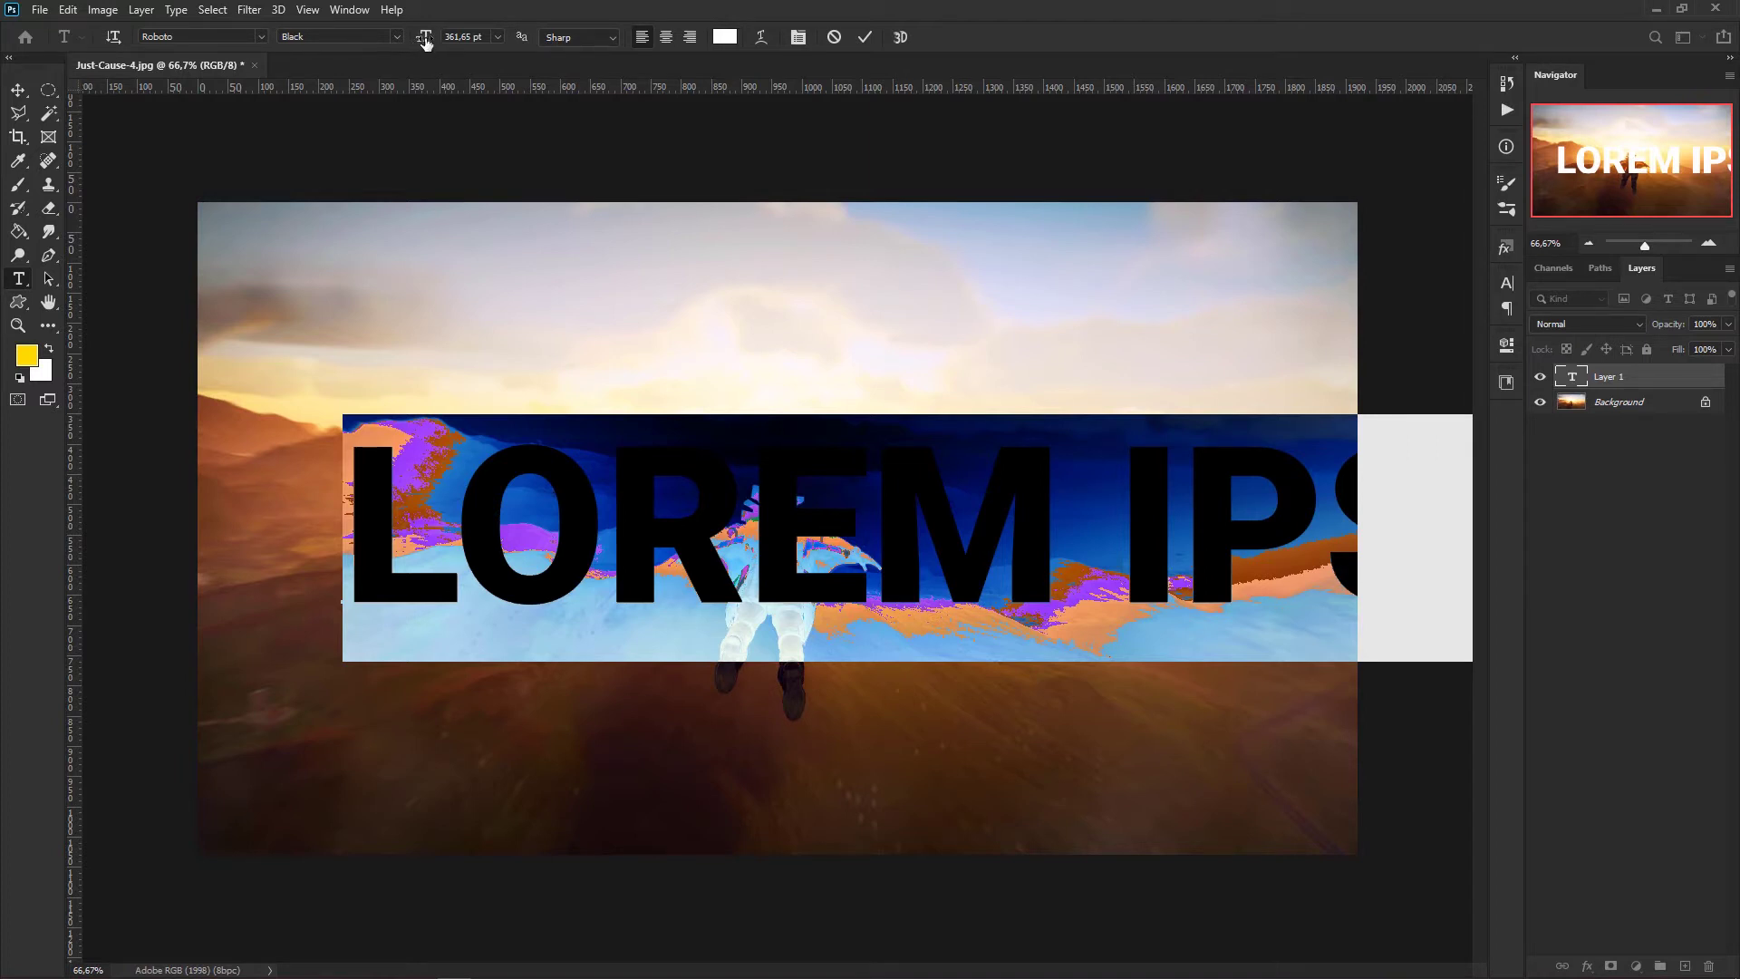
left_click(498, 36)
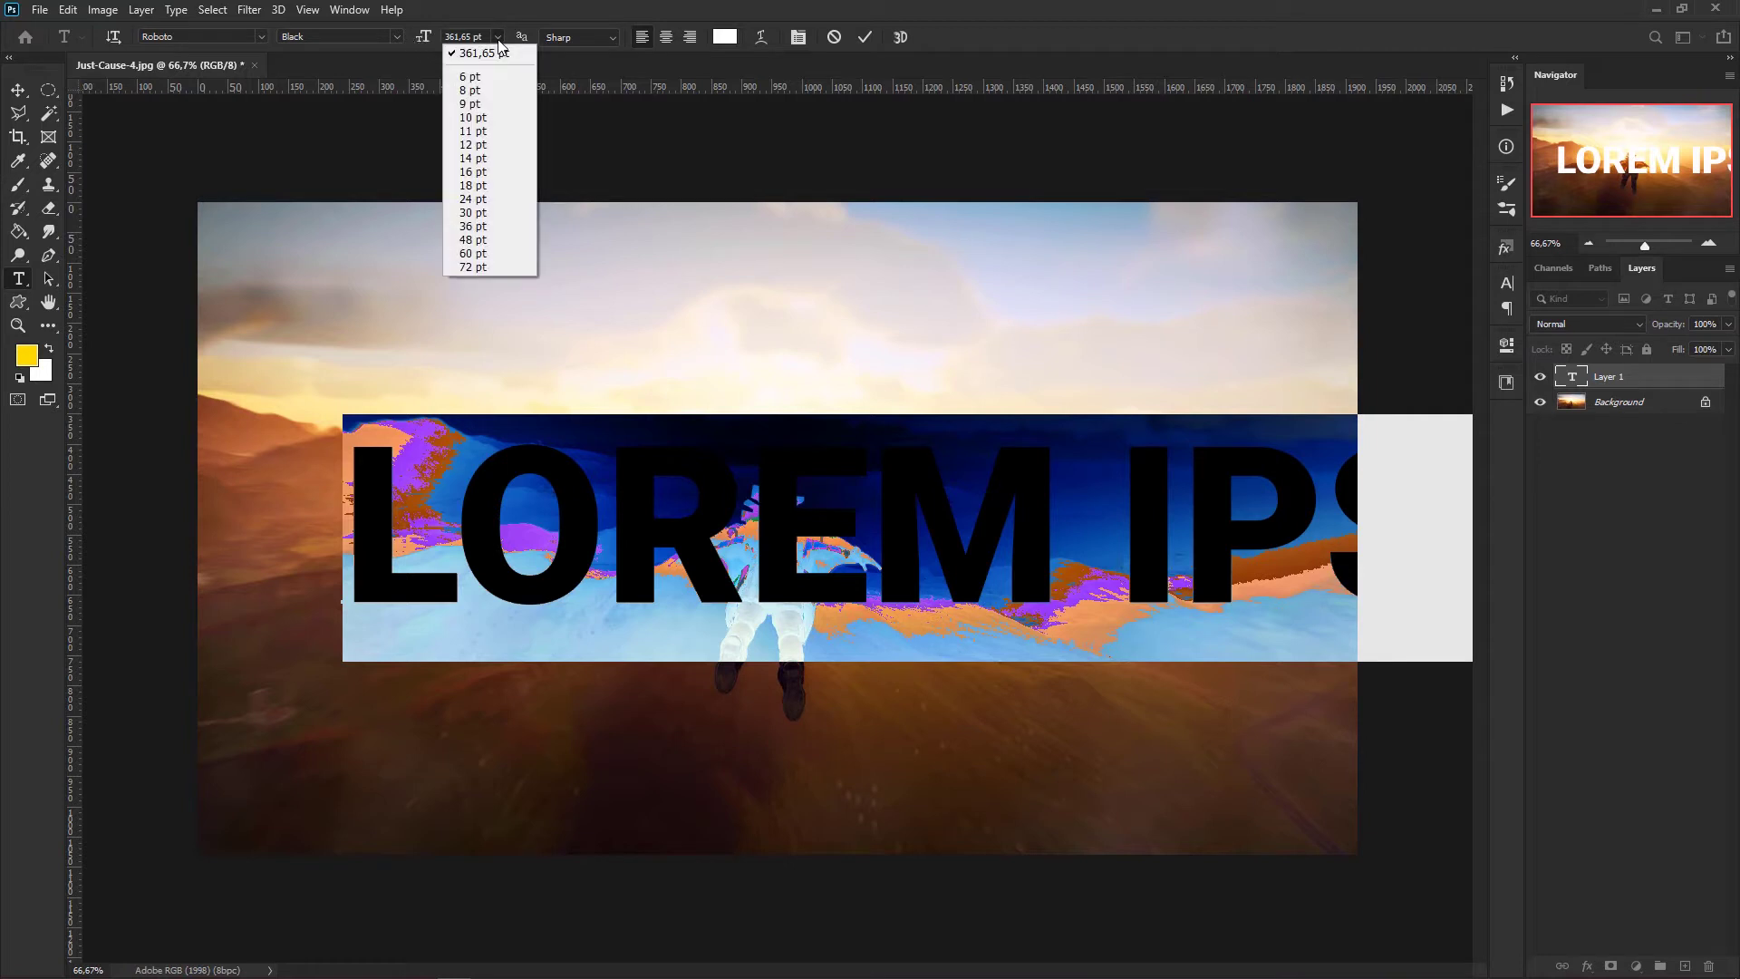
left_click(487, 266)
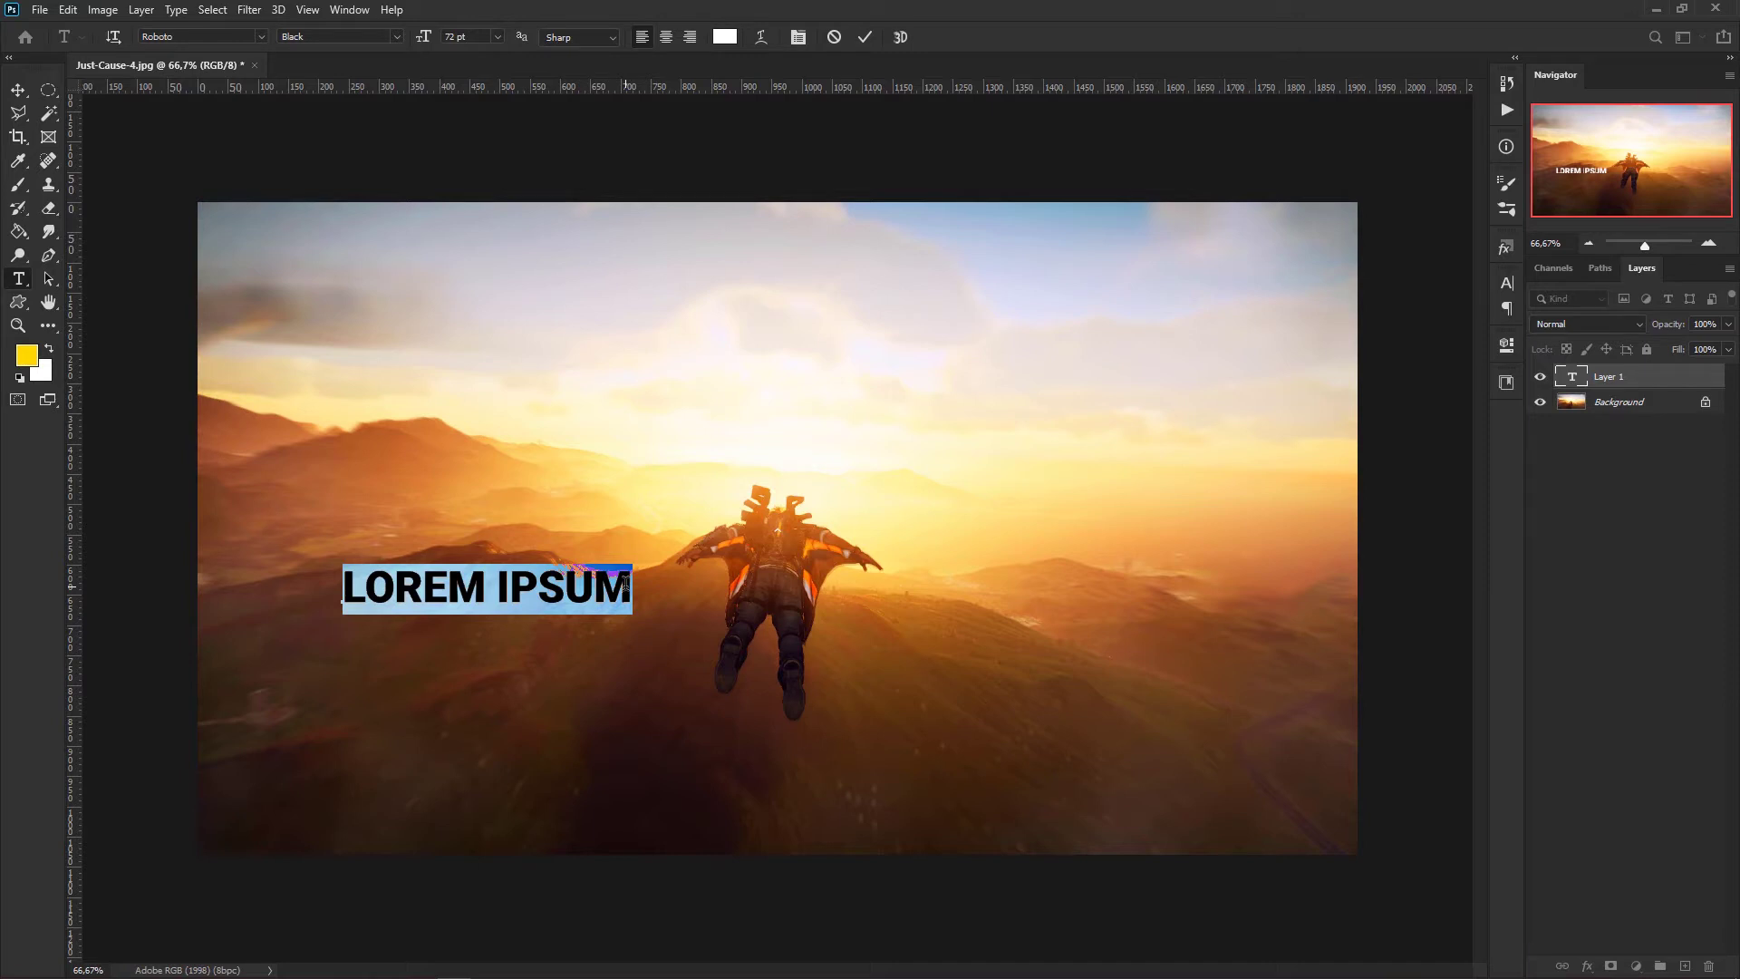
key("BackSpace")
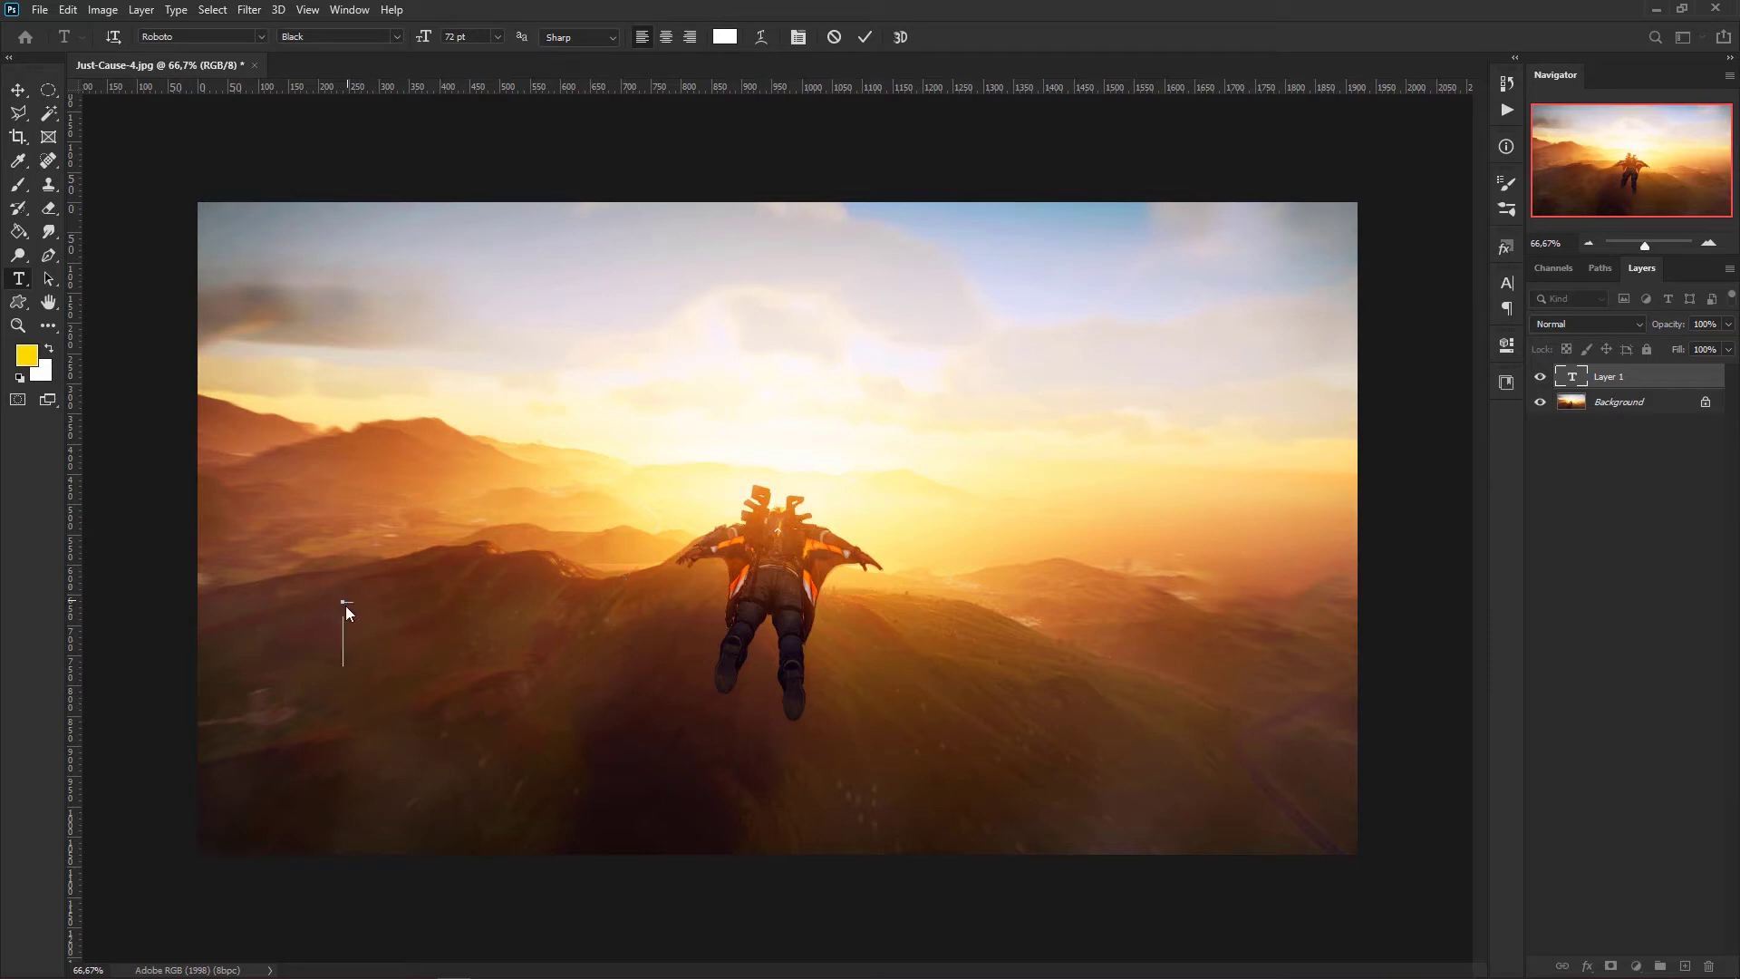
key("ctrl+z")
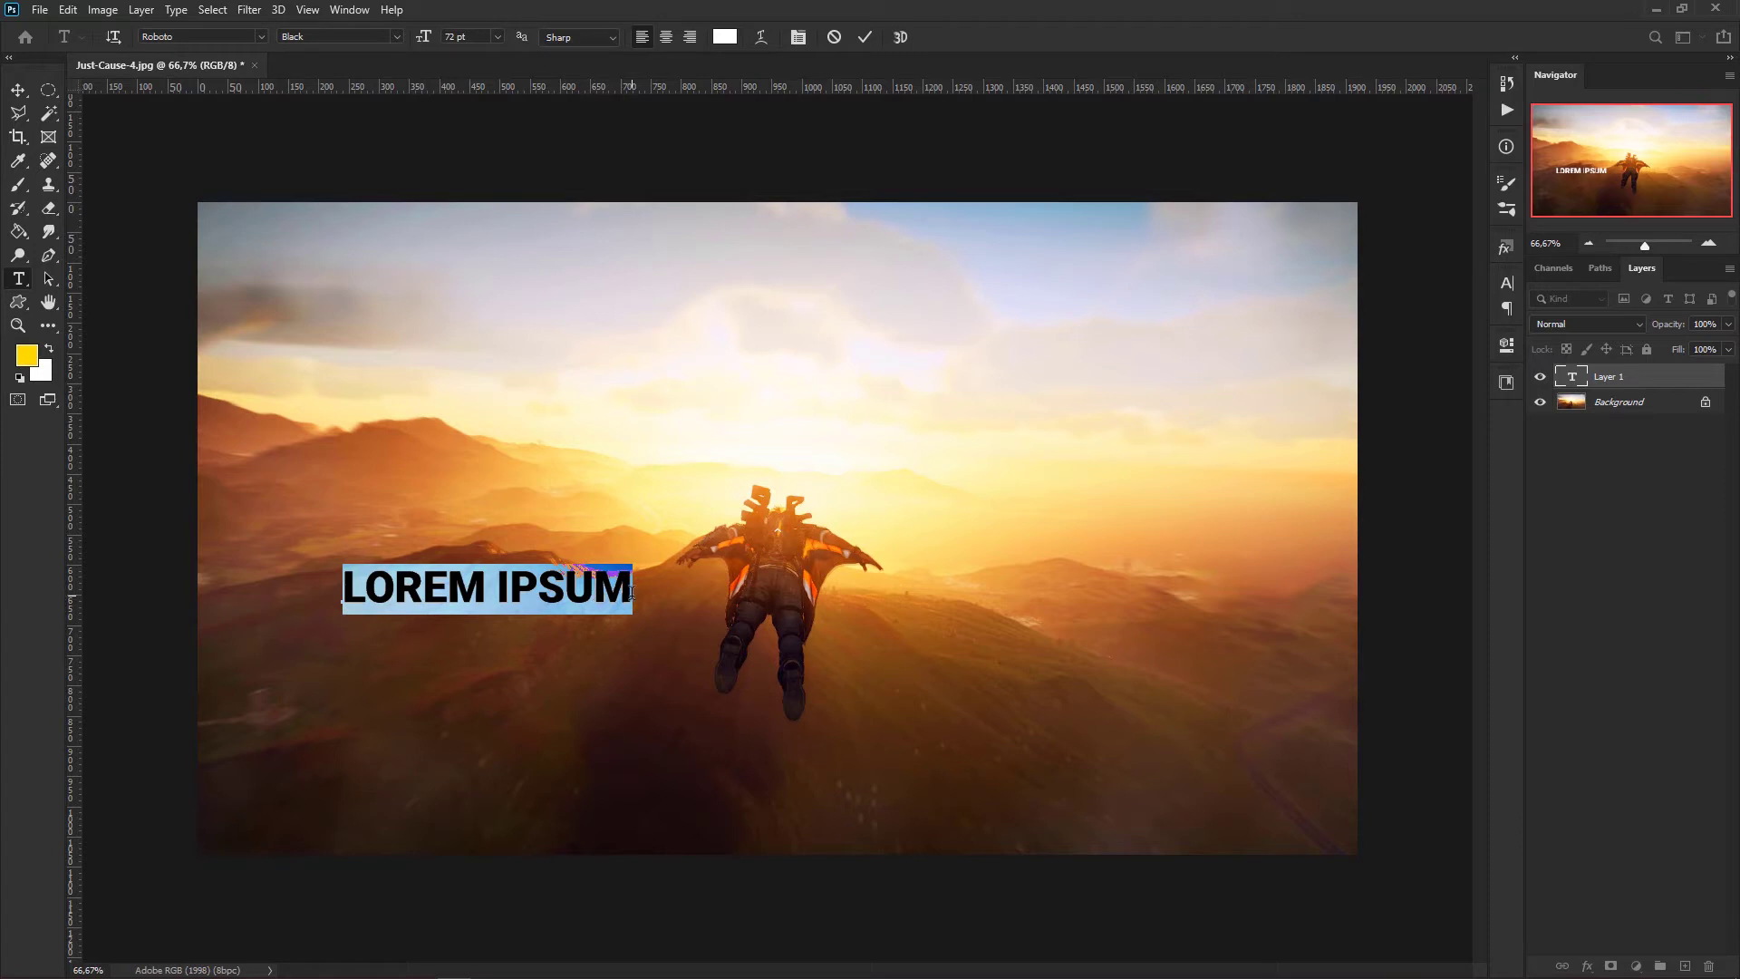
left_click(625, 591)
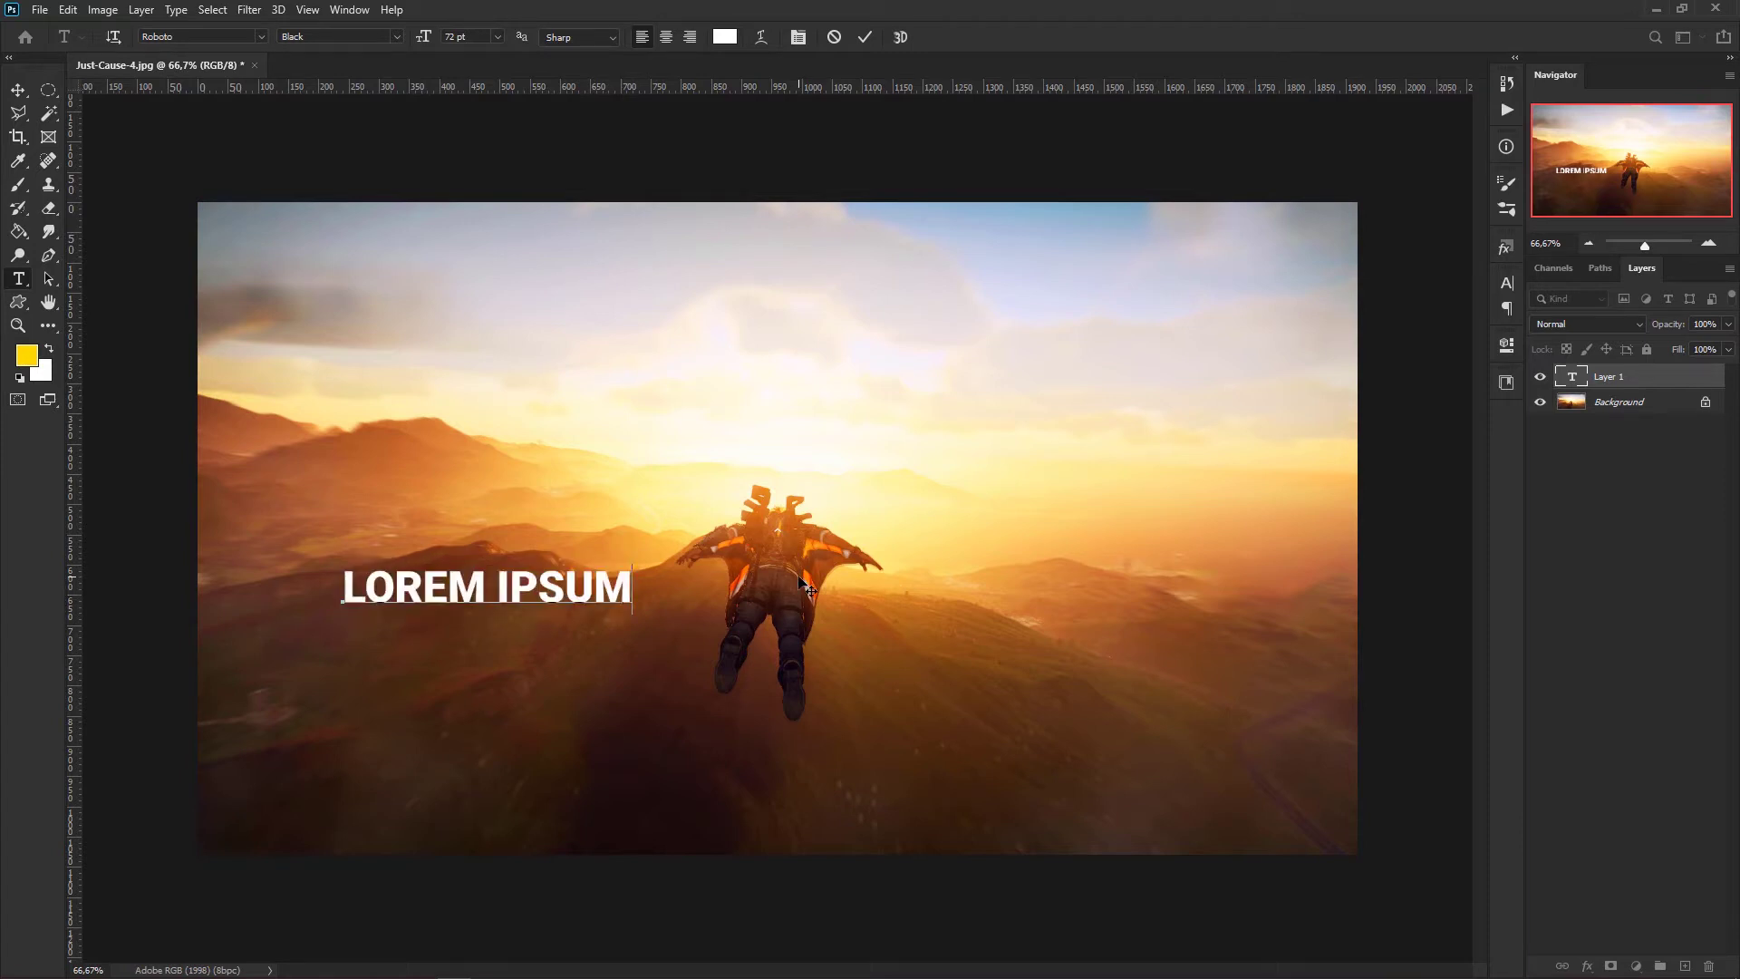
key("Return")
key("ctrl")
key("BackSpace")
key("ctrl")
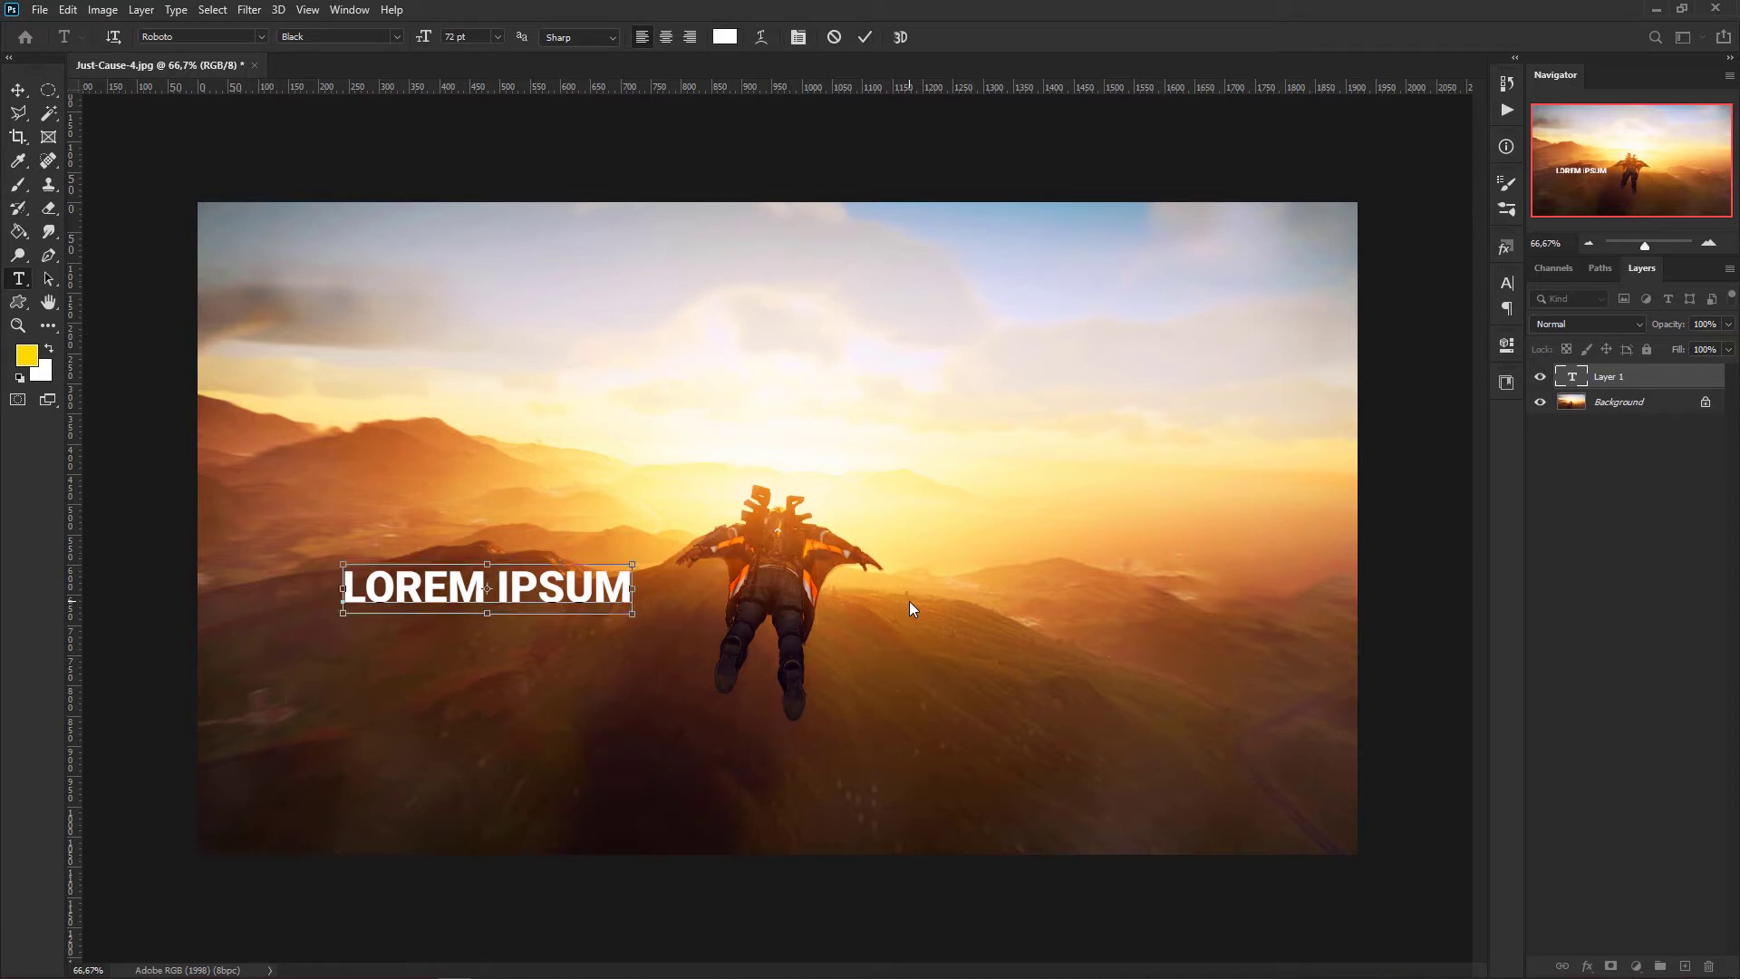
Commit the LOREM IPSUM text, reopening it for editing and committing it again unchanged each time.
key("ctrl+Return")
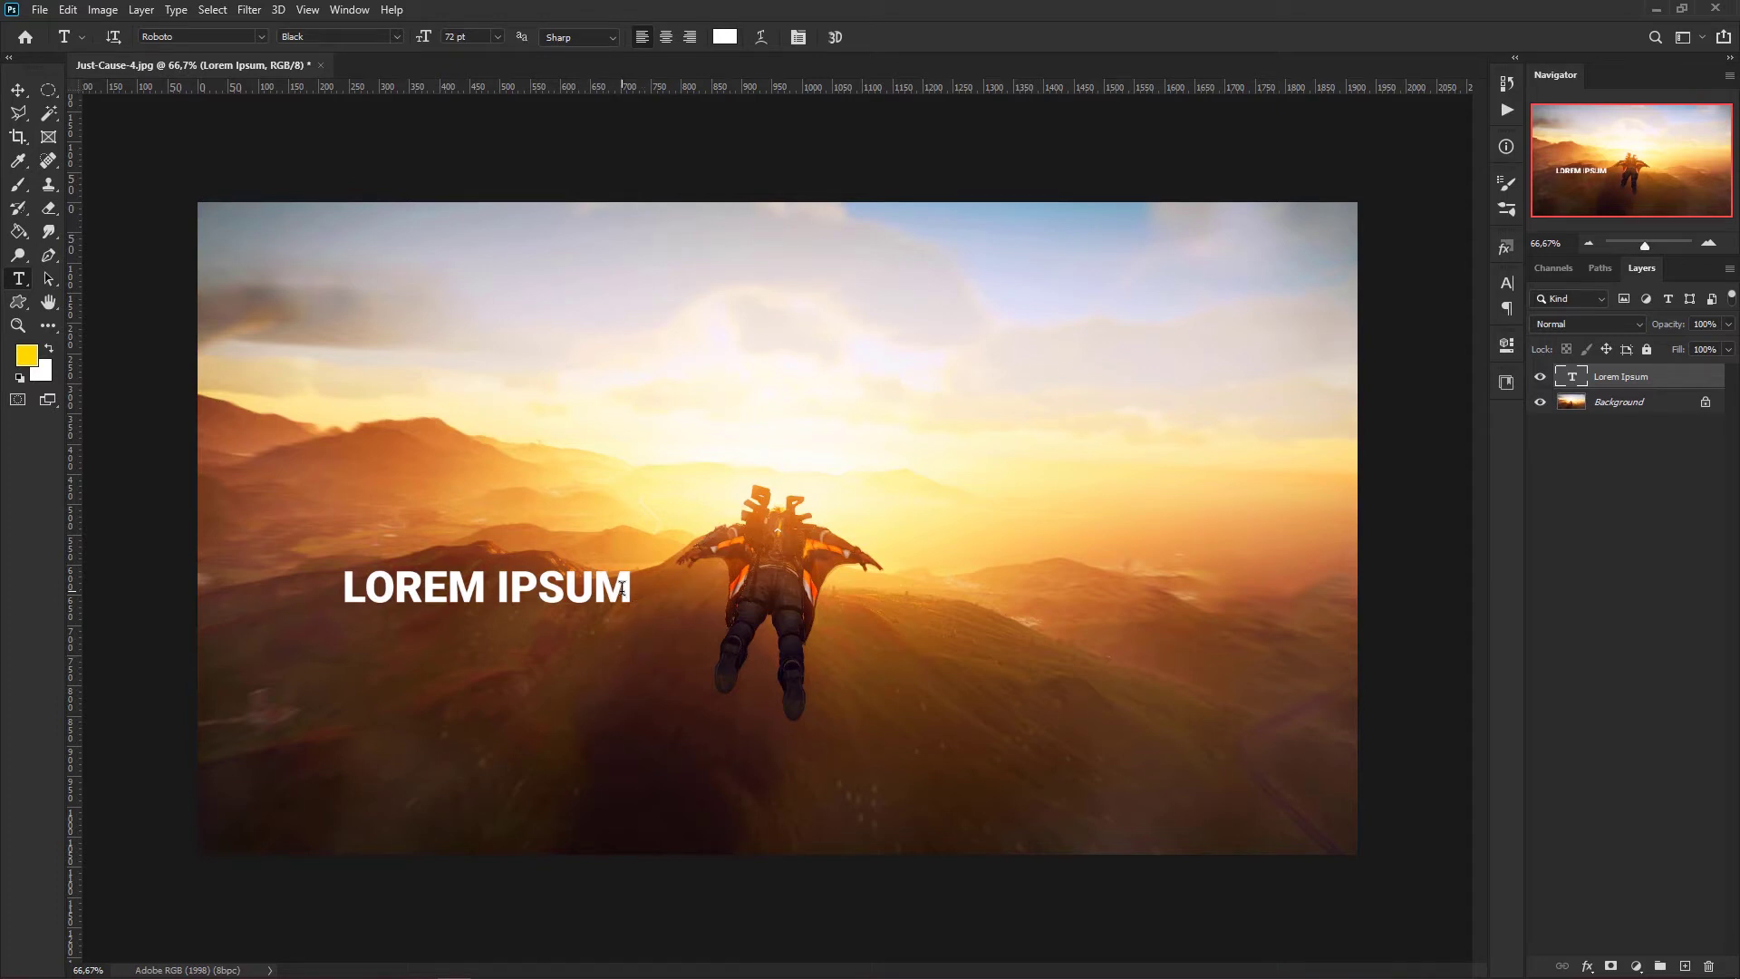
left_click(632, 585)
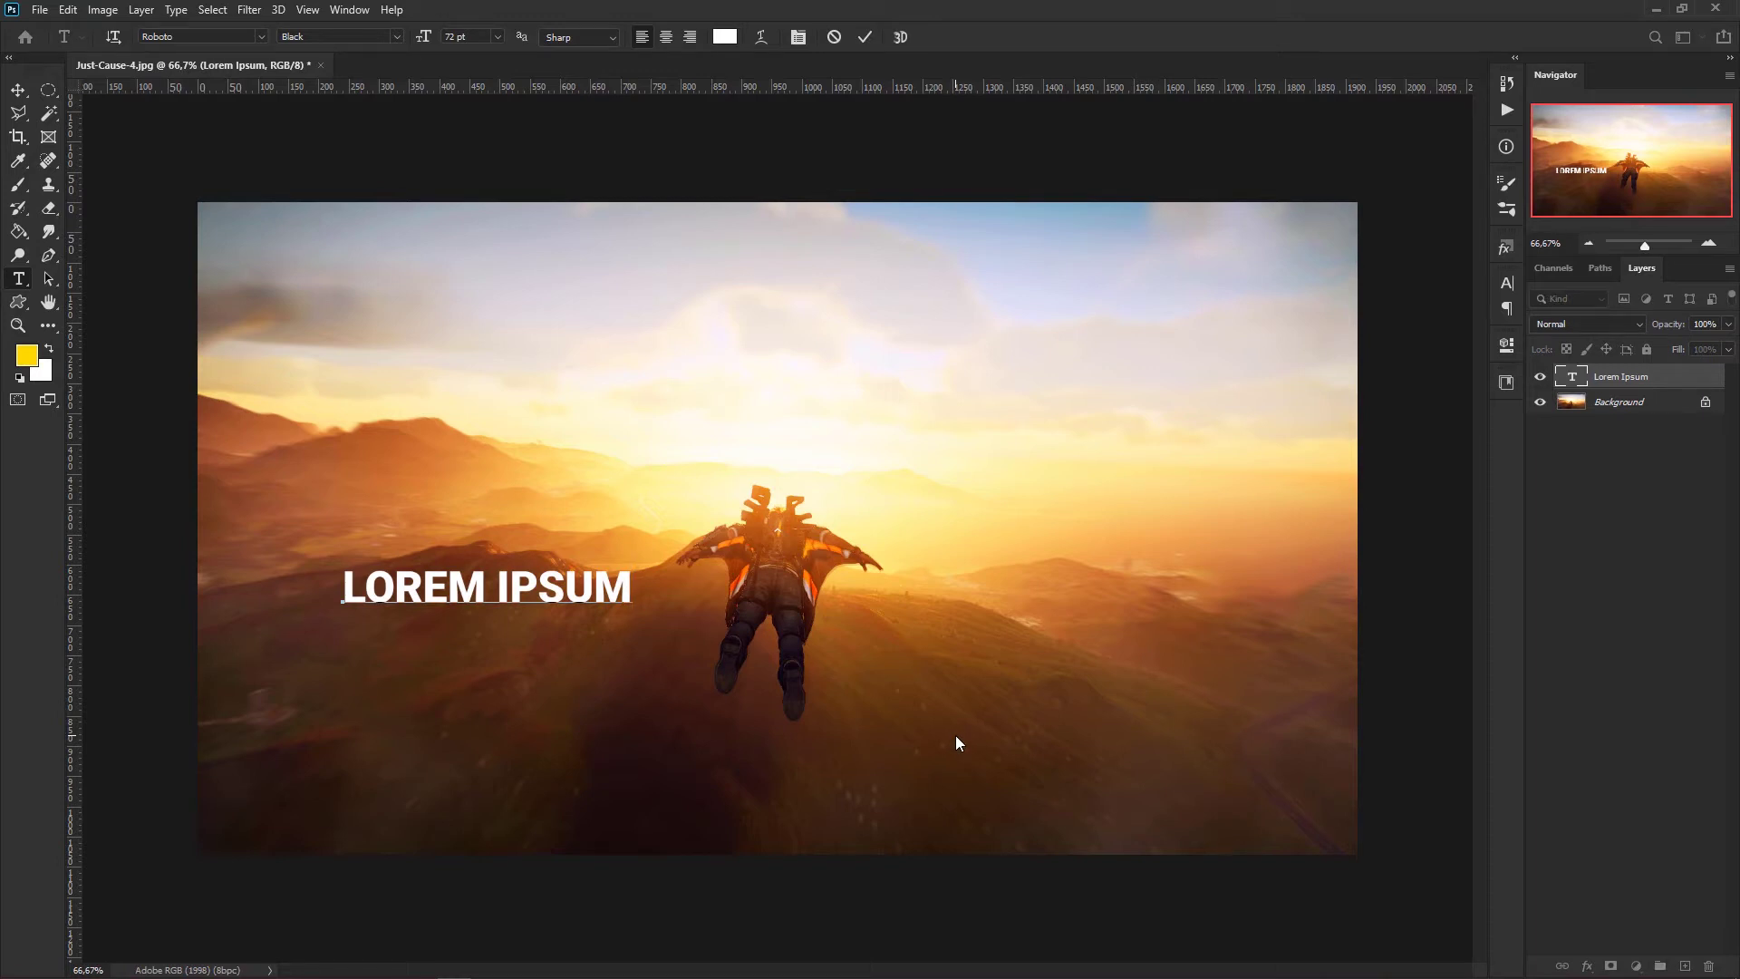
key("ctrl+Return")
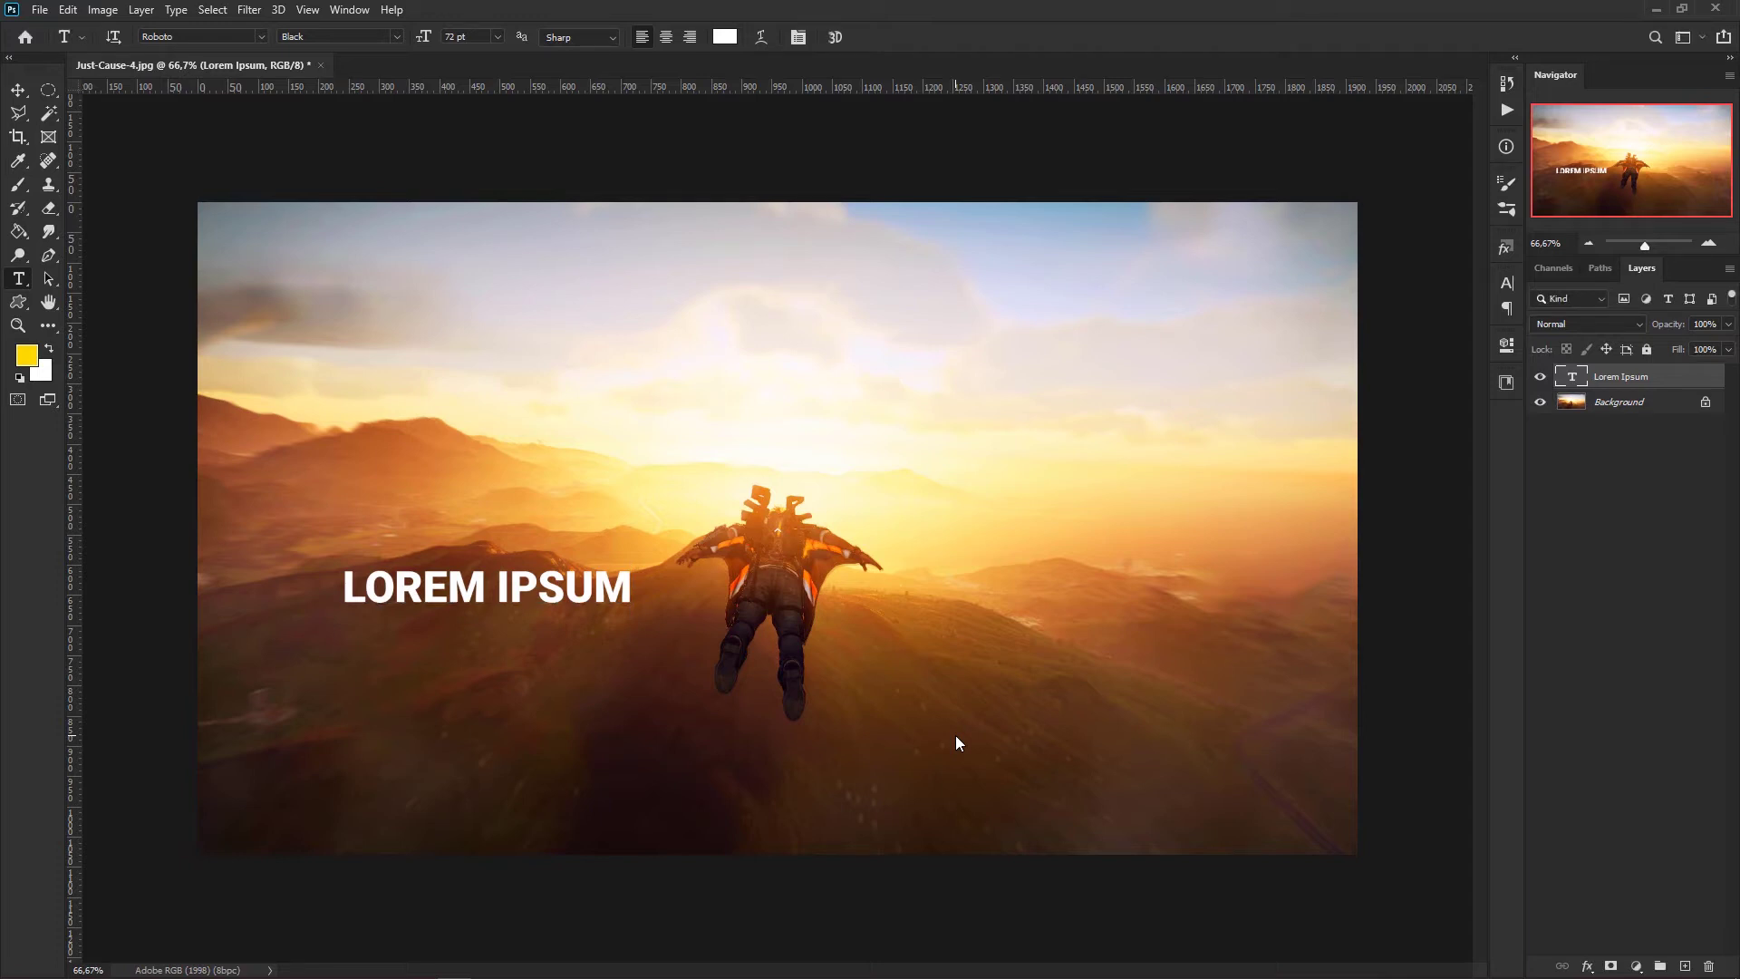
left_click(598, 584)
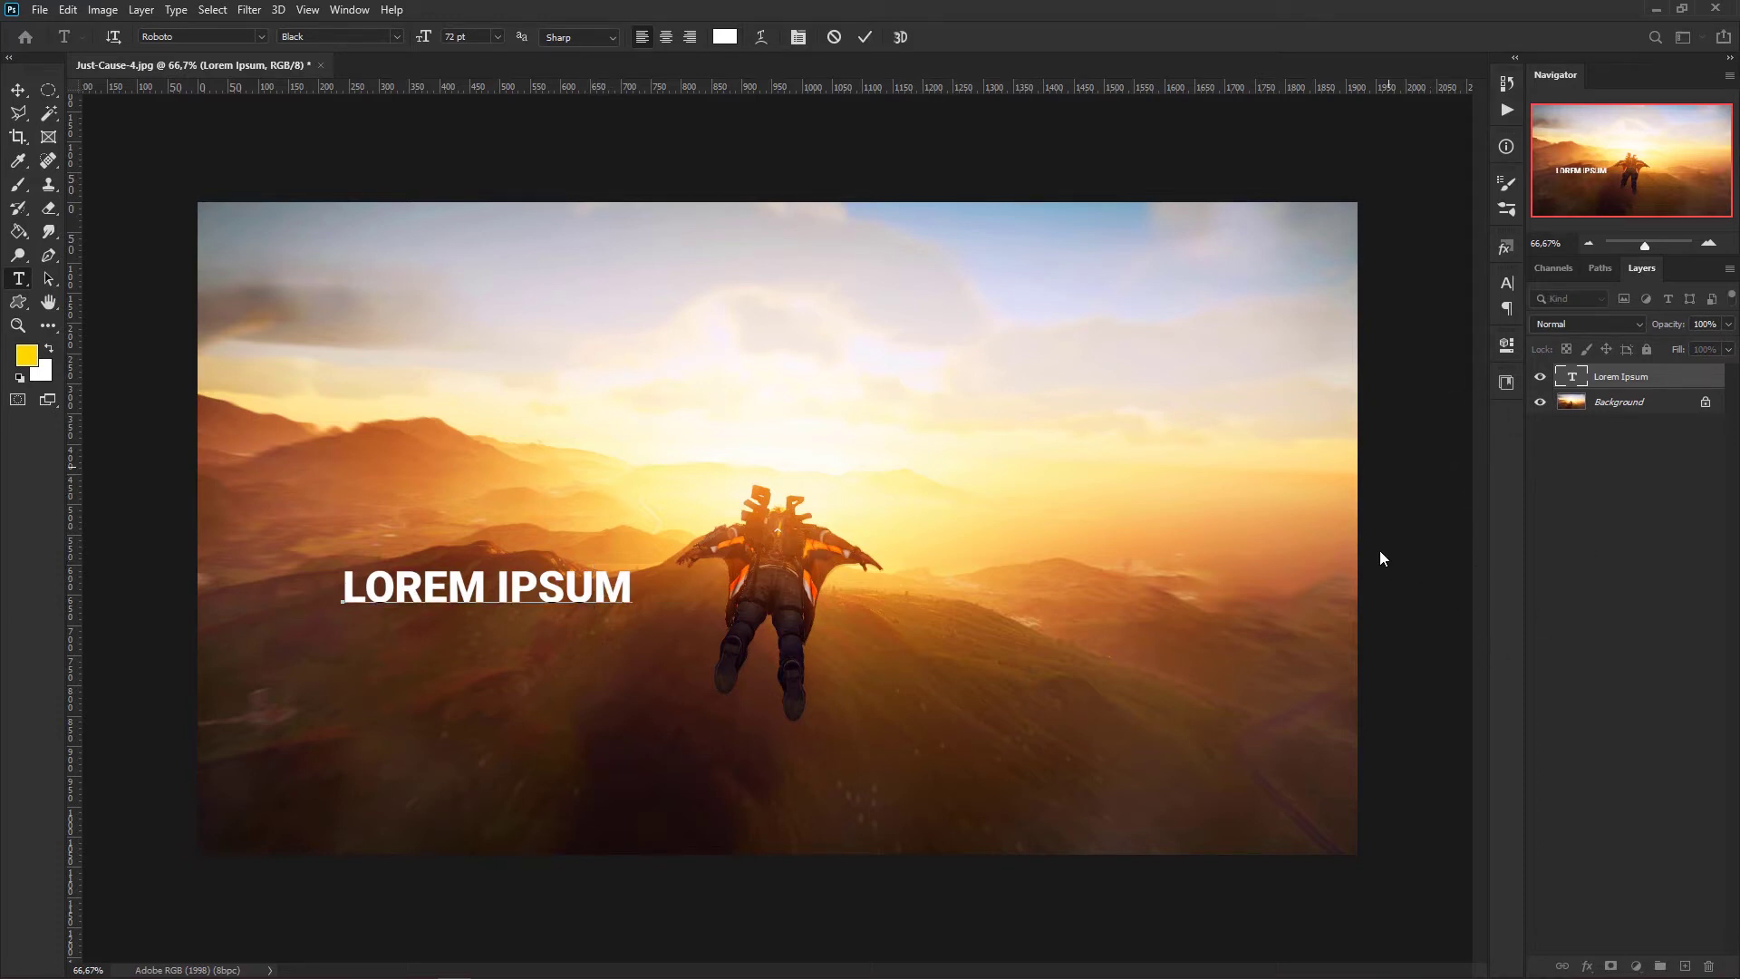
left_click(1443, 531)
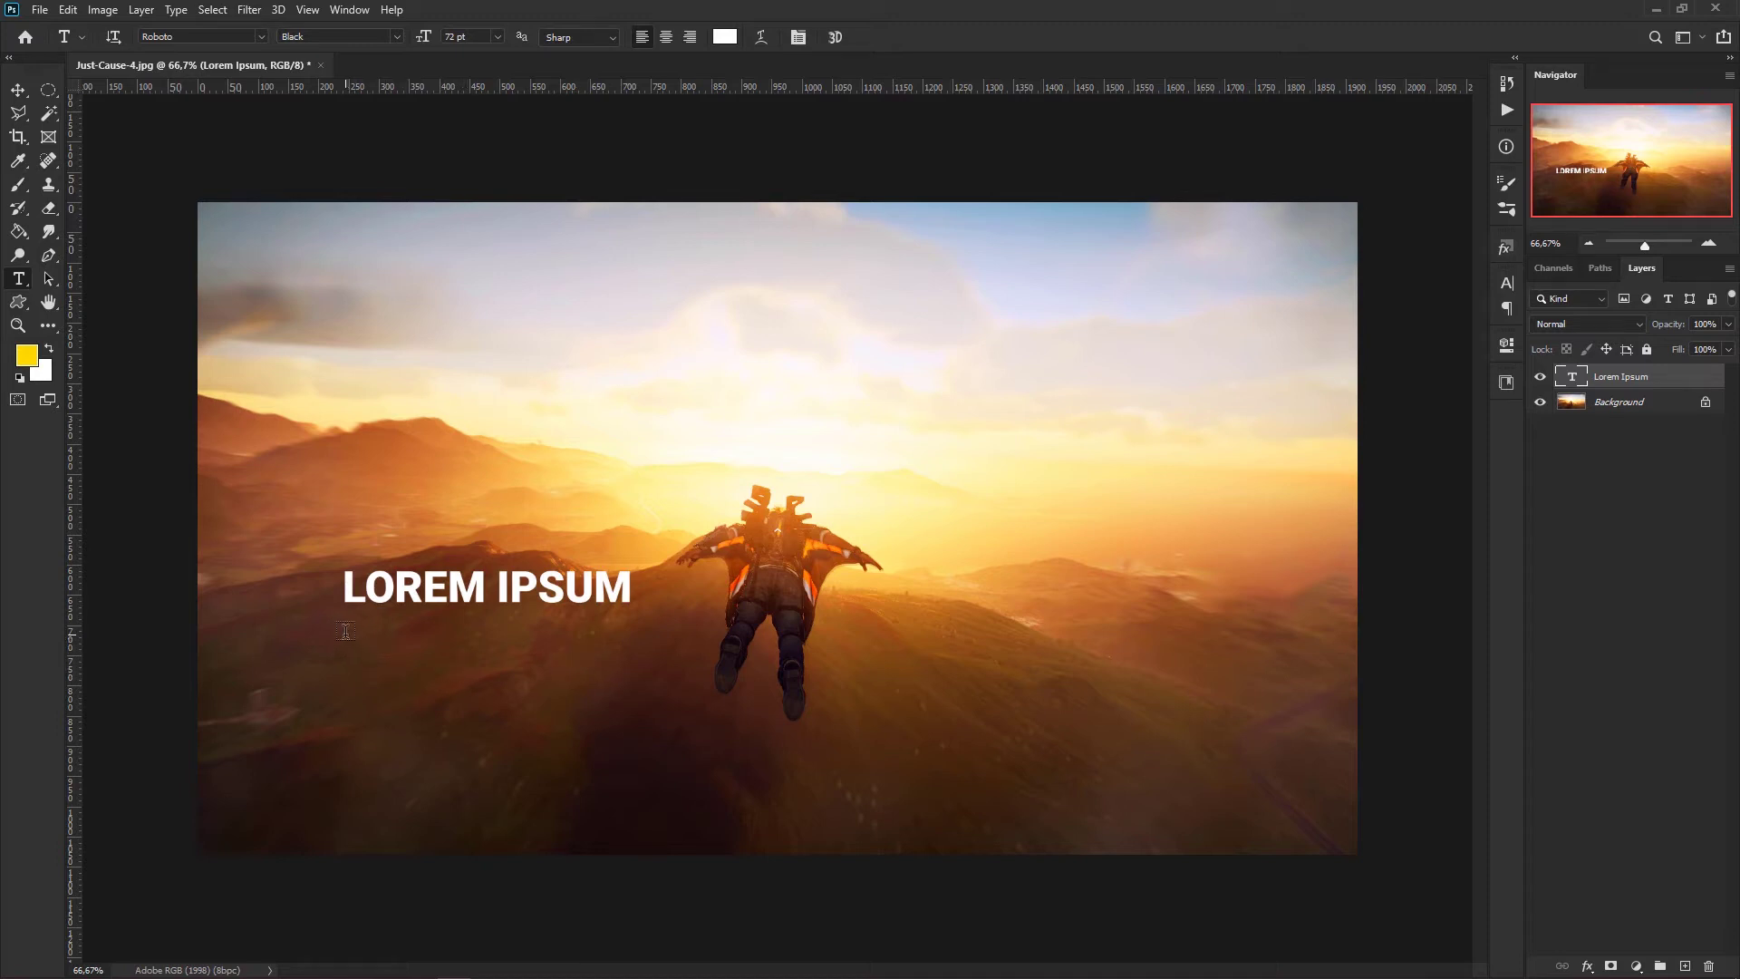
Create a wide paragraph text box below the LOREM IPSUM line, filled with the placeholder text.
left_click_drag(345, 633, 1055, 805)
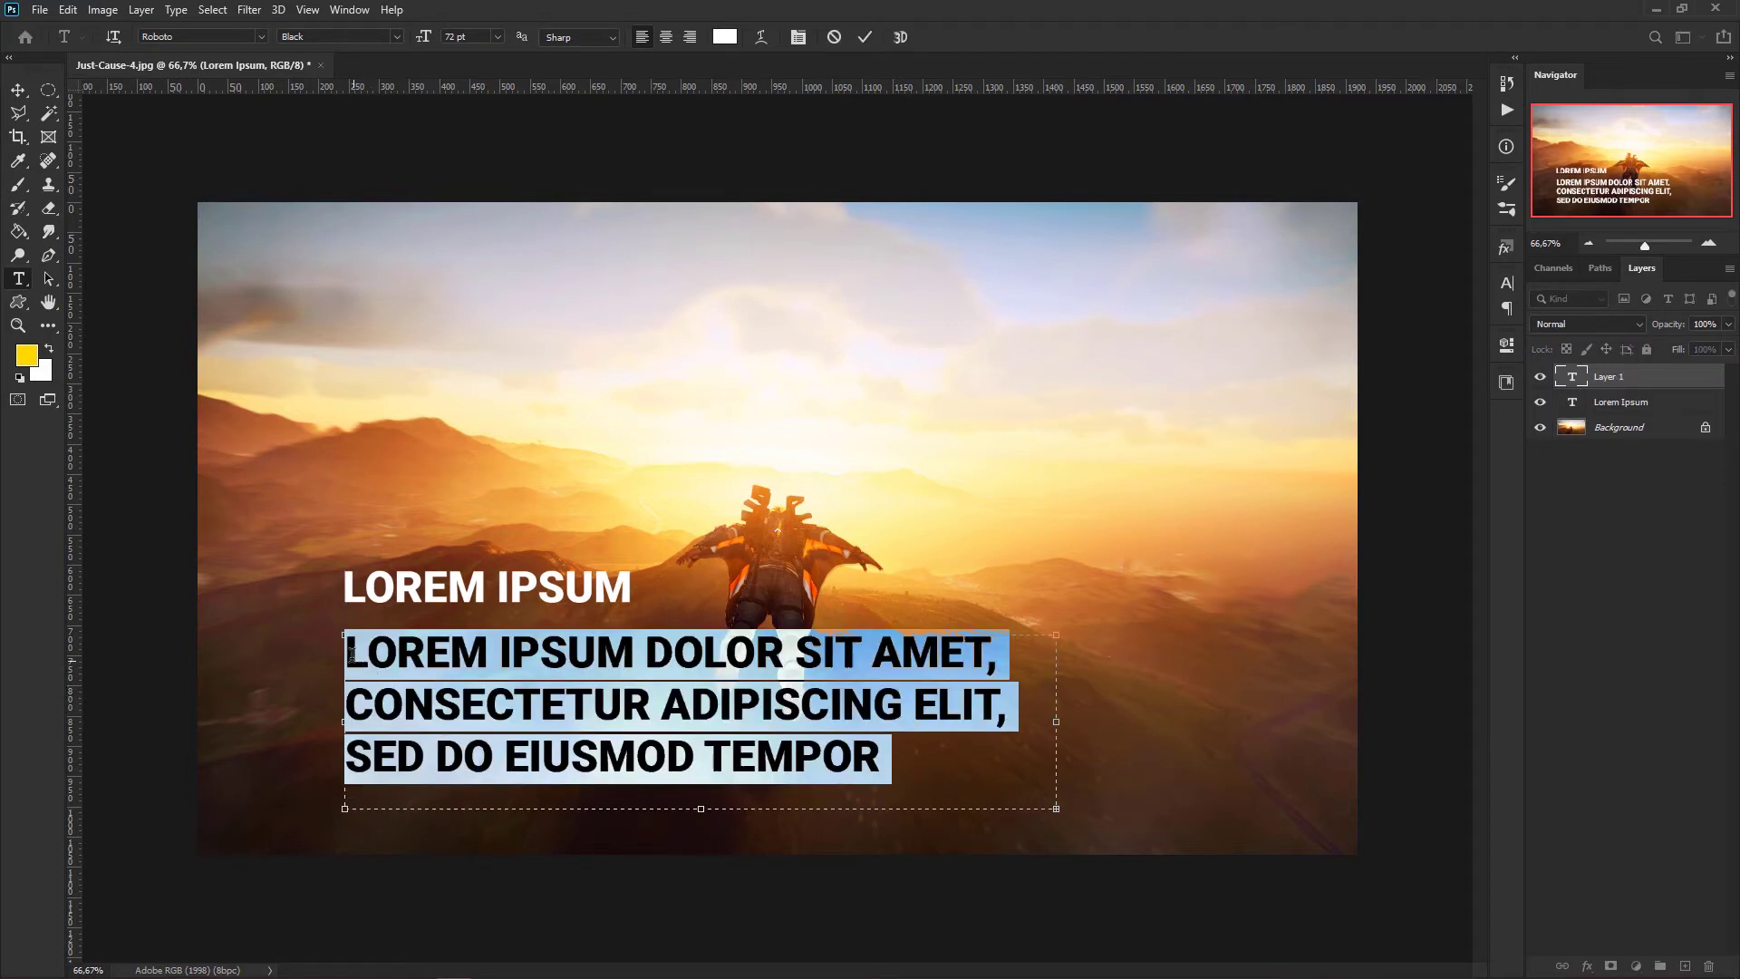
left_click(359, 650)
left_click_drag(359, 651, 907, 755)
Commit the paragraph text and move the LOREM IPSUM line up and left over the mountains.
left_click(1667, 401)
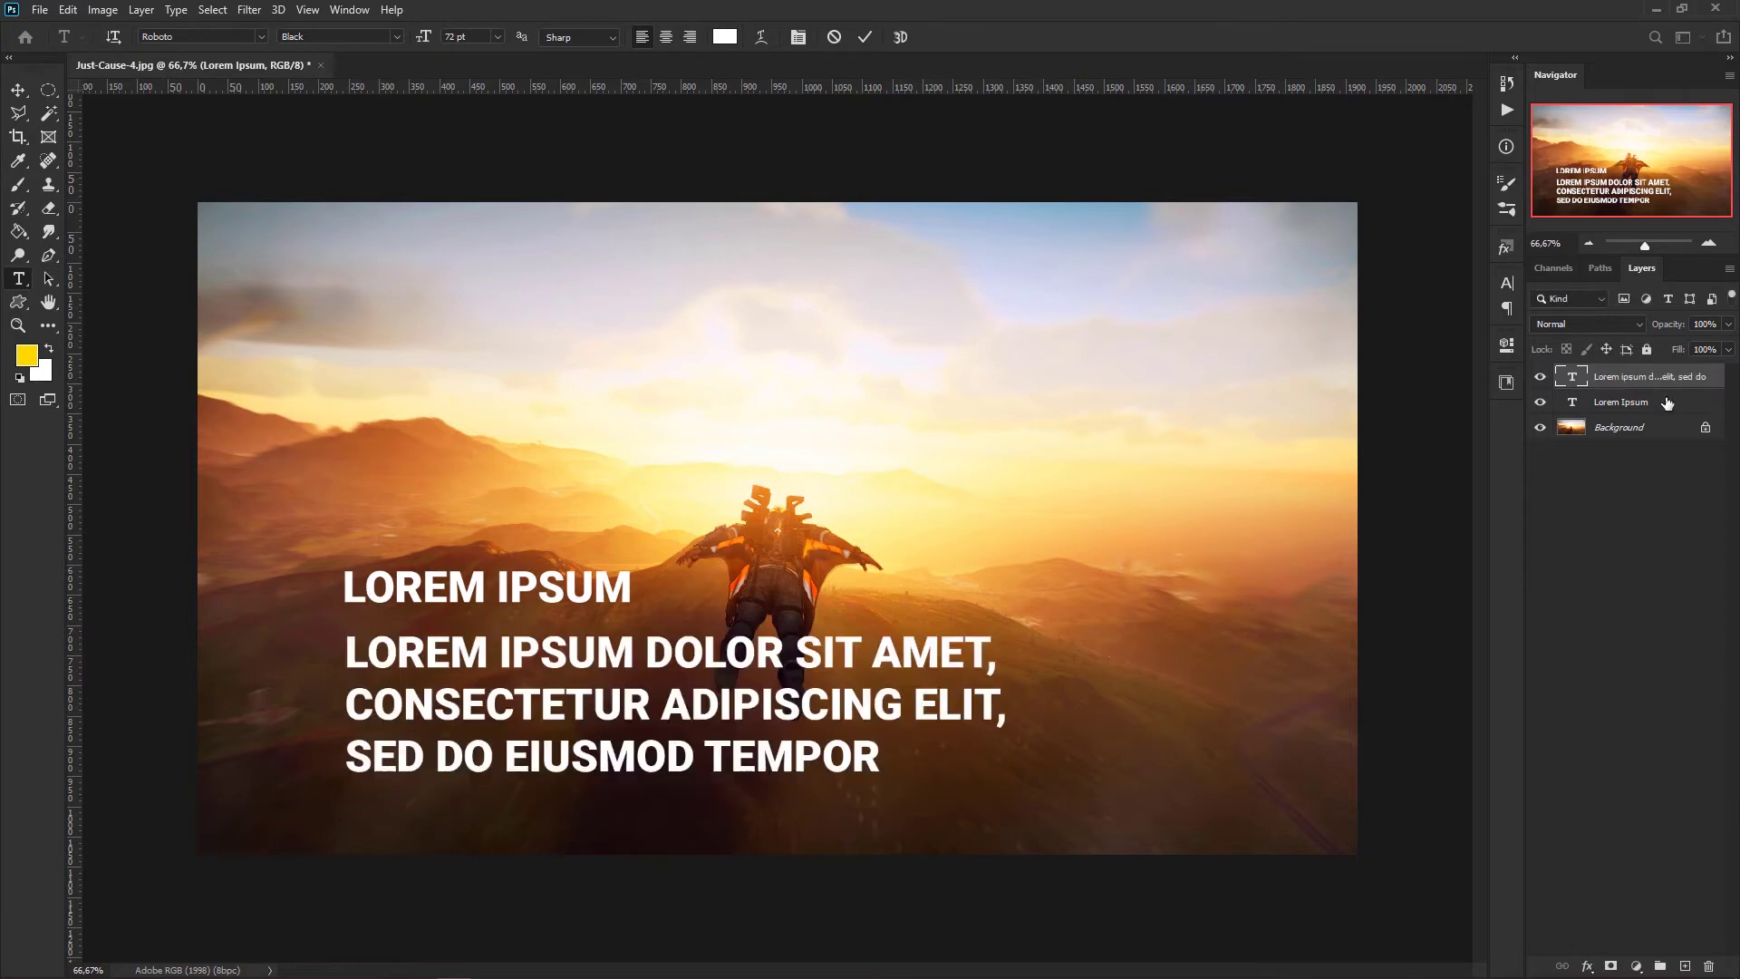
key("v")
left_click_drag(562, 609, 497, 537)
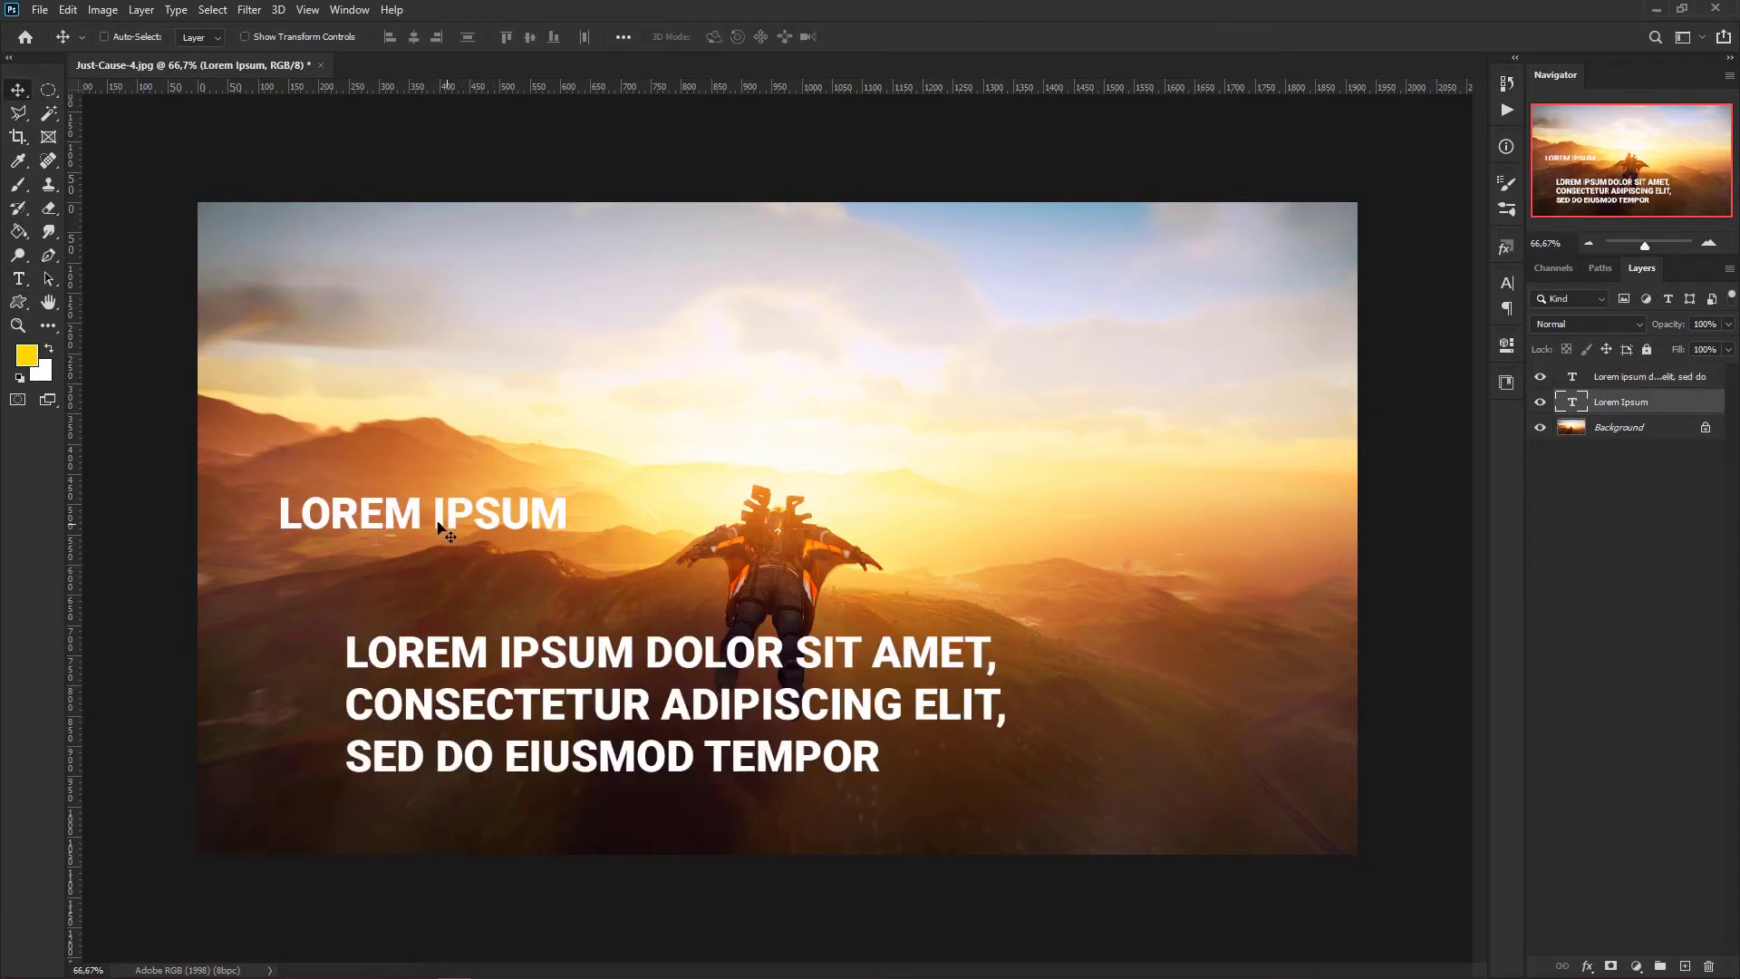
Shorten the LOREM IPSUM line to LOREM and commit the edit.
key("t")
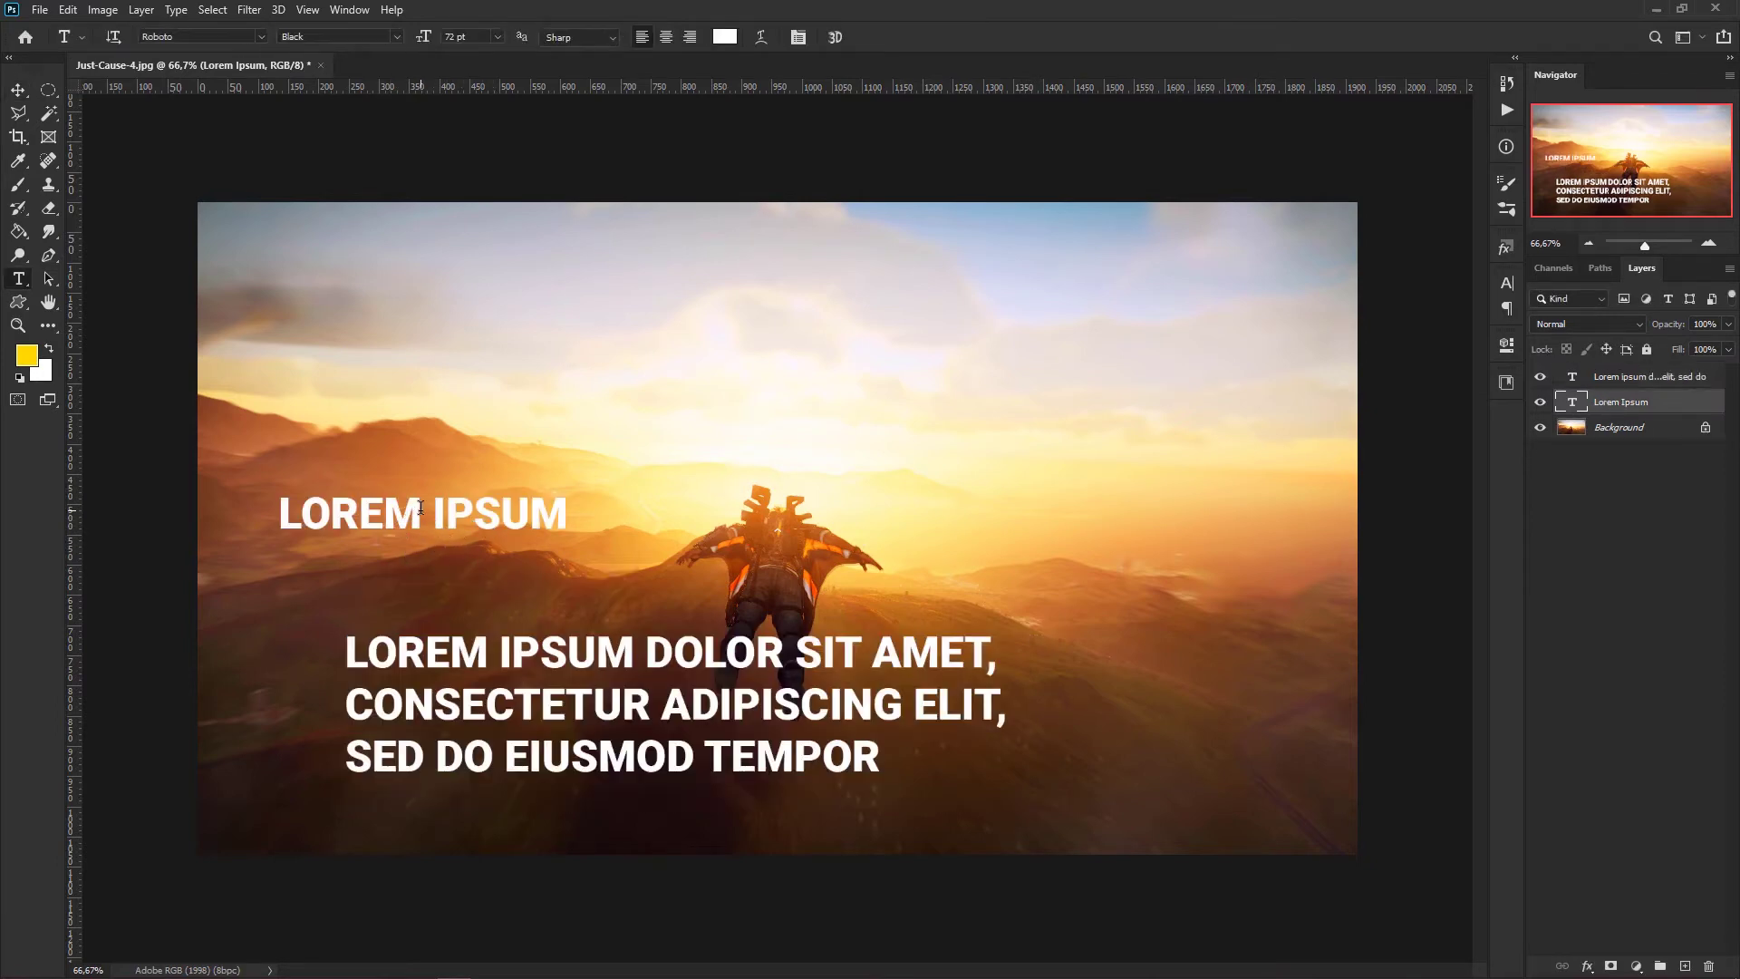
left_click(422, 521)
left_click_drag(422, 521, 611, 508)
key("BackSpace")
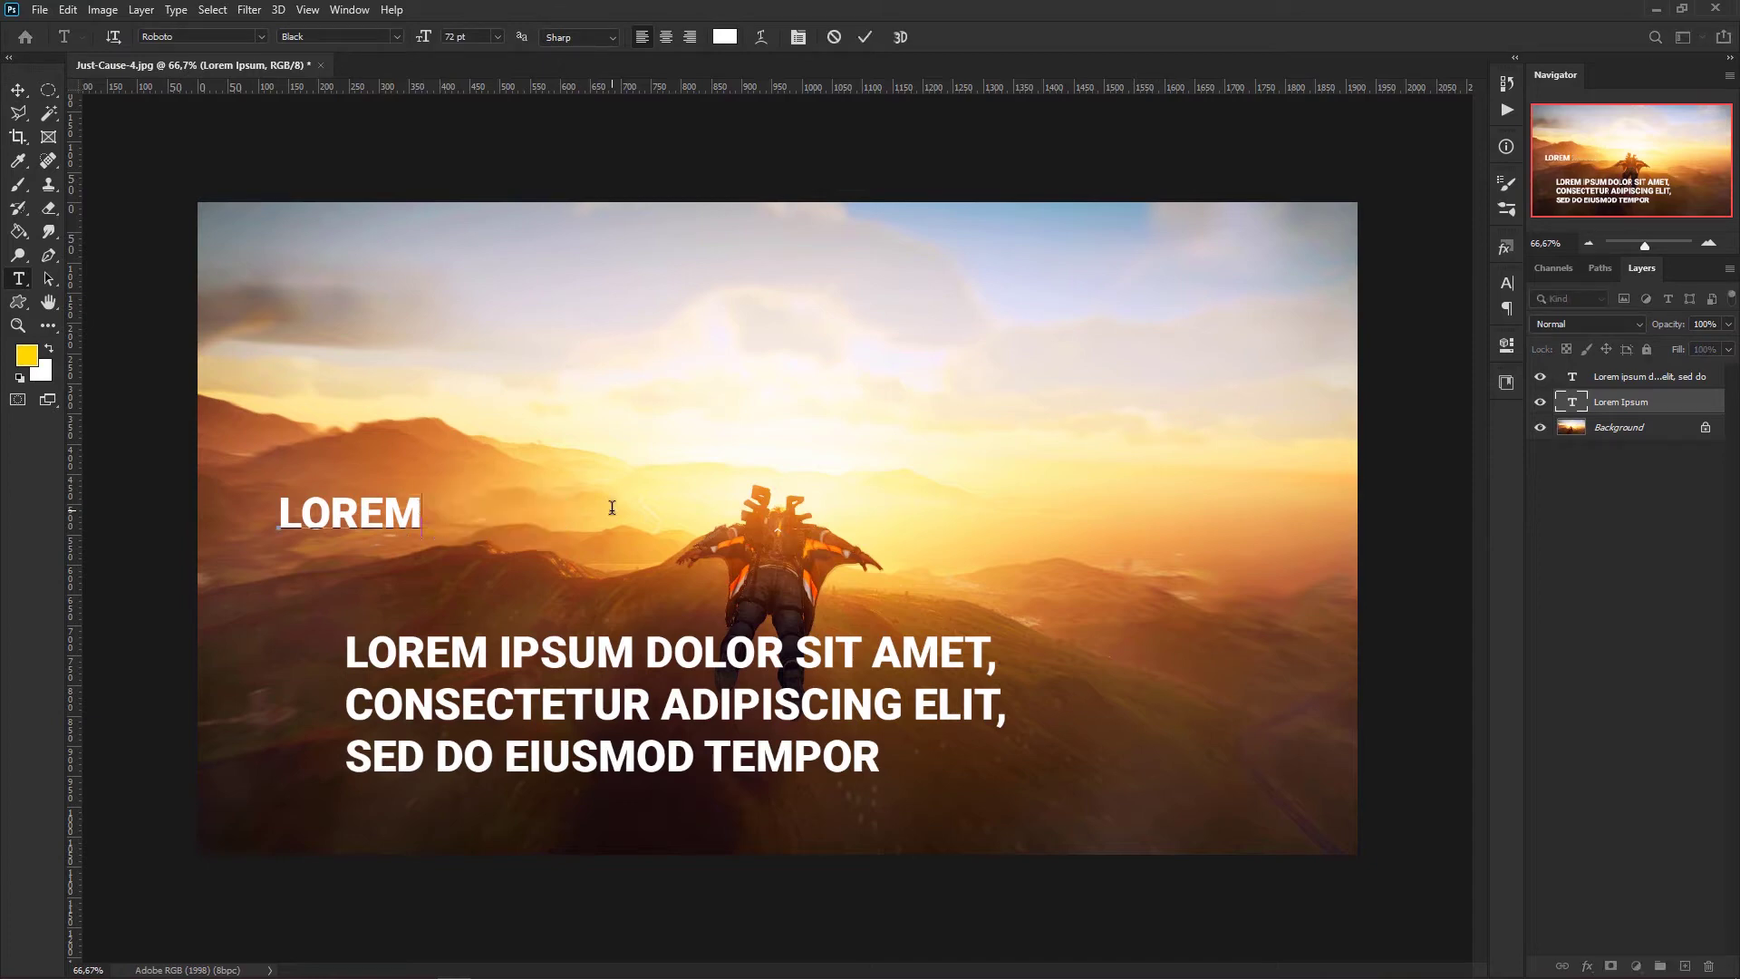
left_click(18, 90)
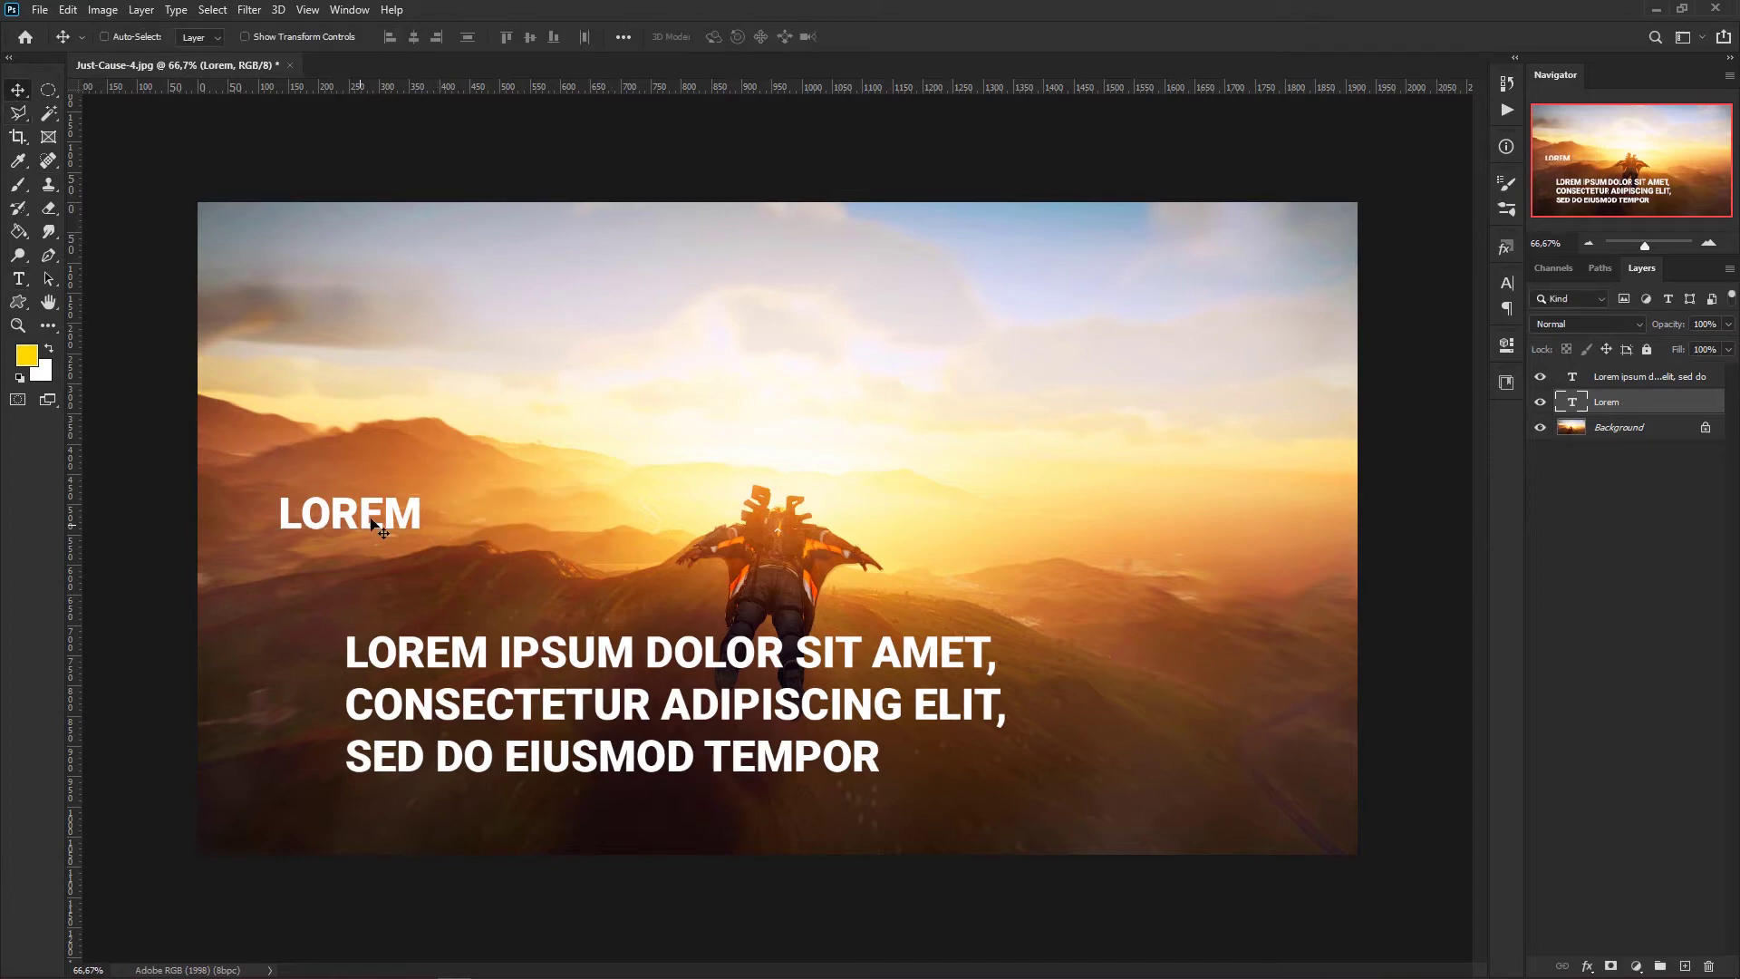
Duplicate the LOREM text below and to the right of the original, aligned with the paragraph's left edge.
left_click_drag(382, 533, 446, 586)
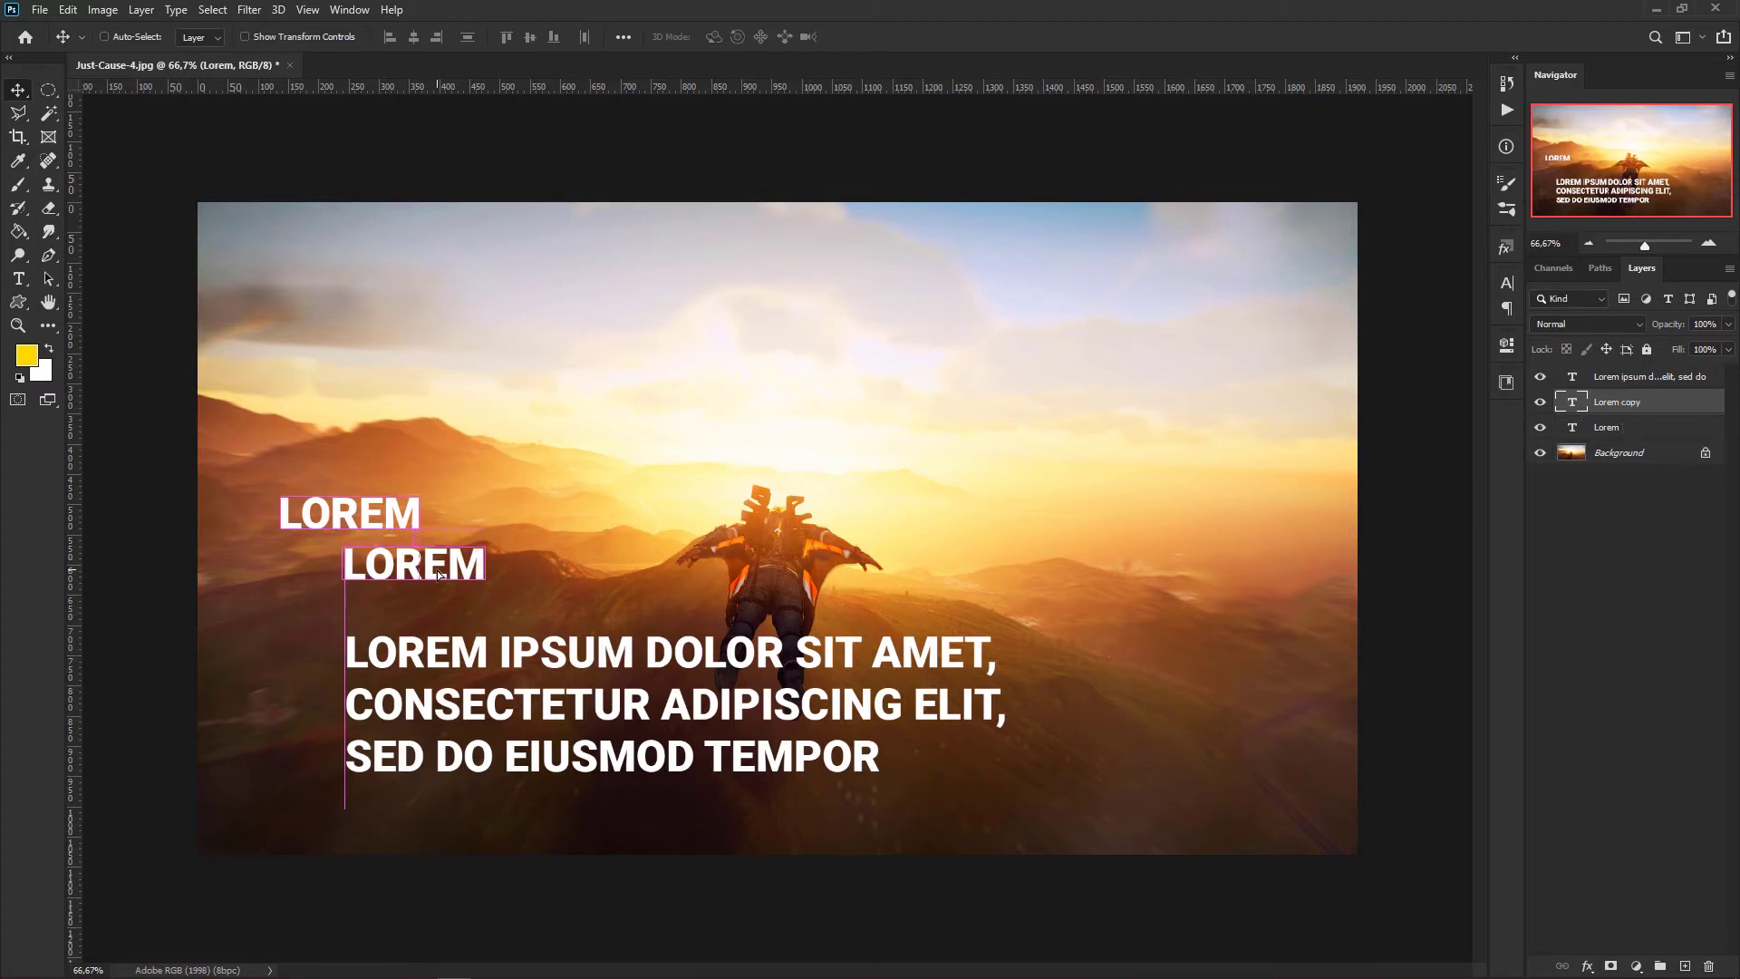
key("t")
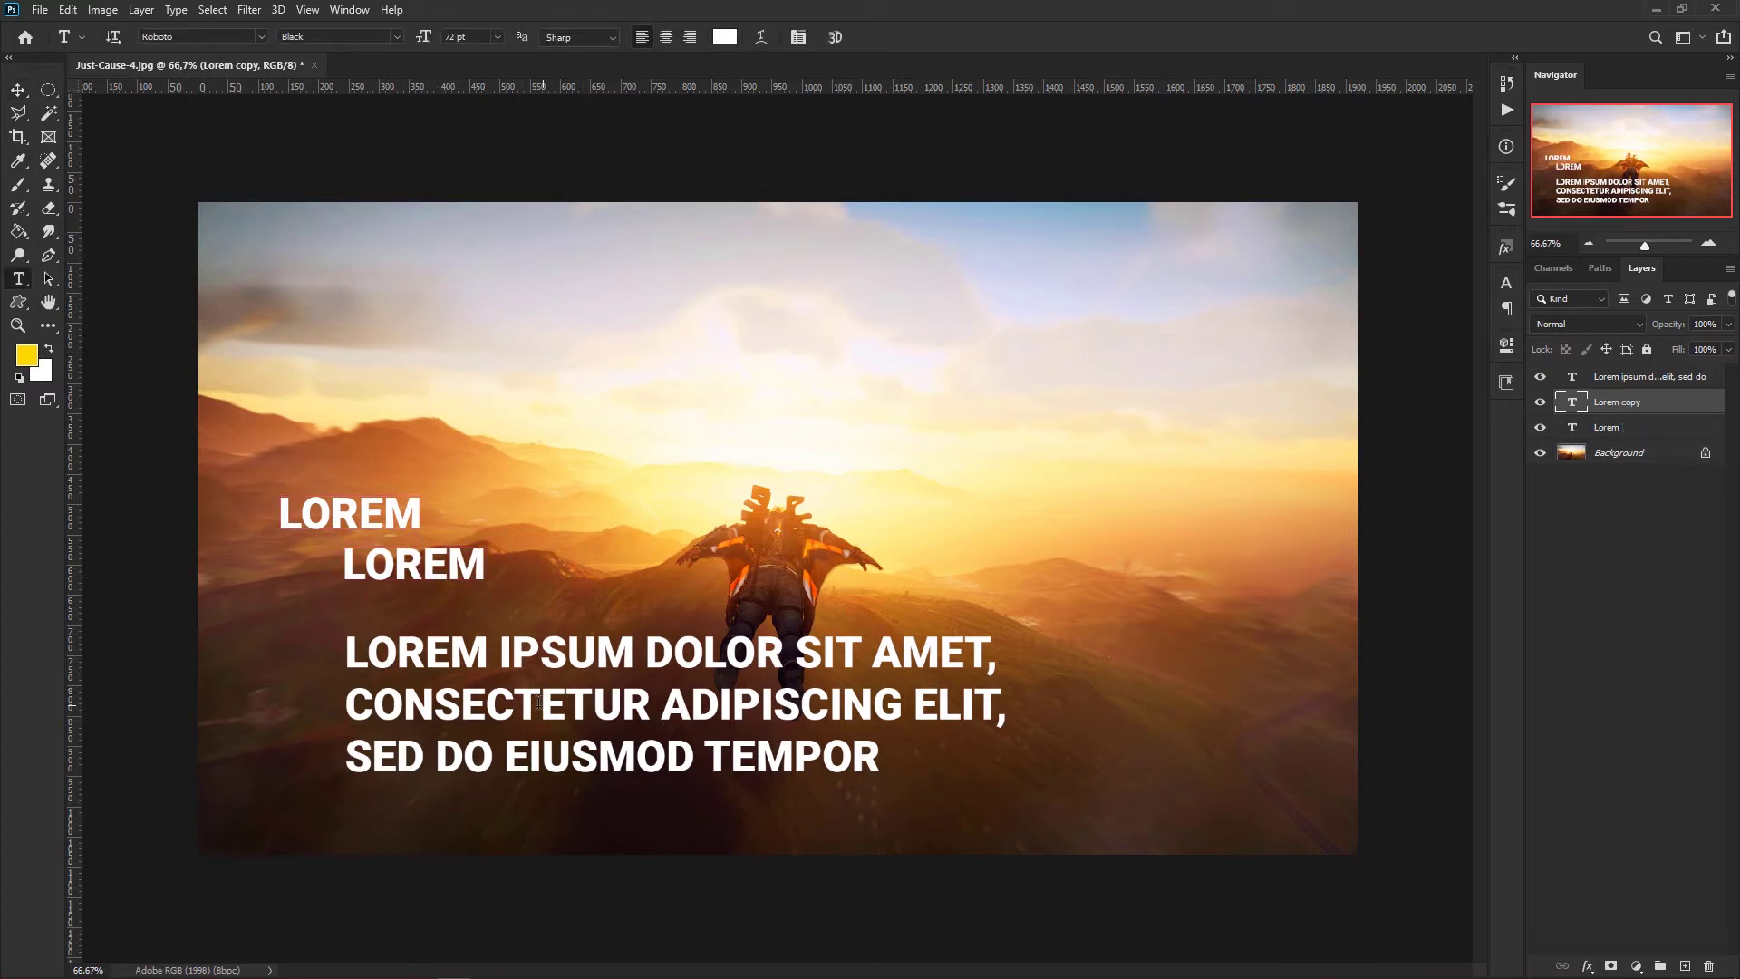
left_click(347, 550)
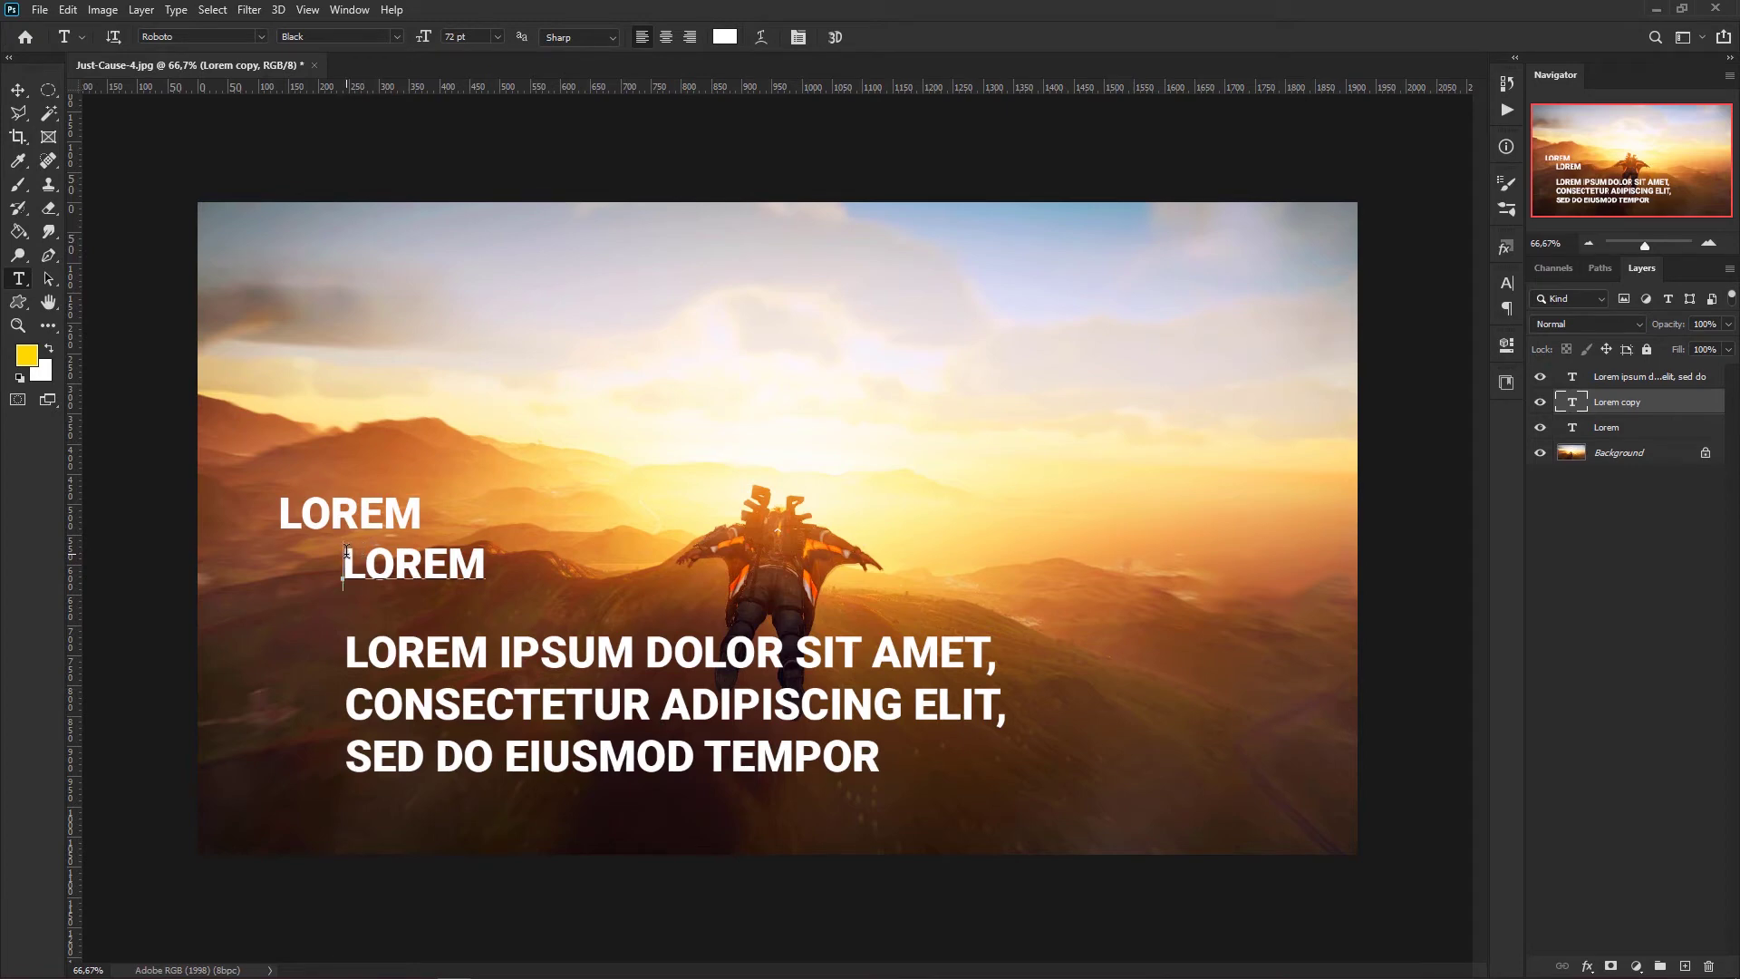
key("ctrl+Return")
Replace the upper LOREM text with TUTORIAIS and the lower copy with DE.
double_click(419, 506)
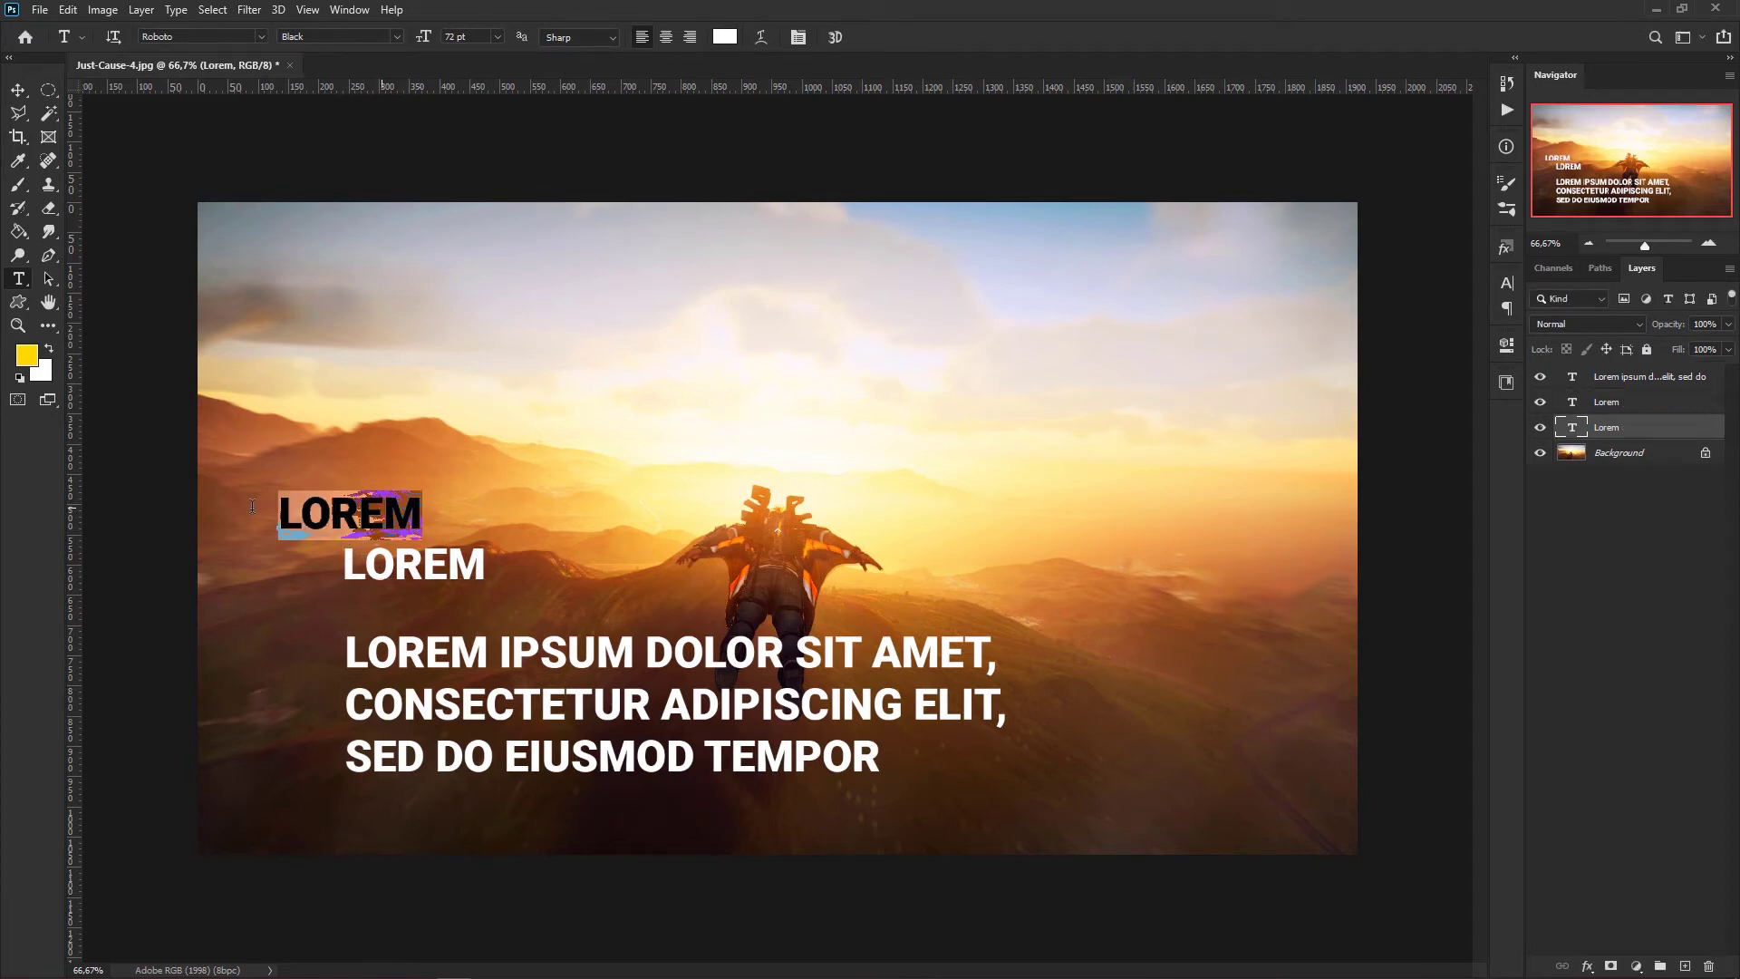
type("TUTORIAIS")
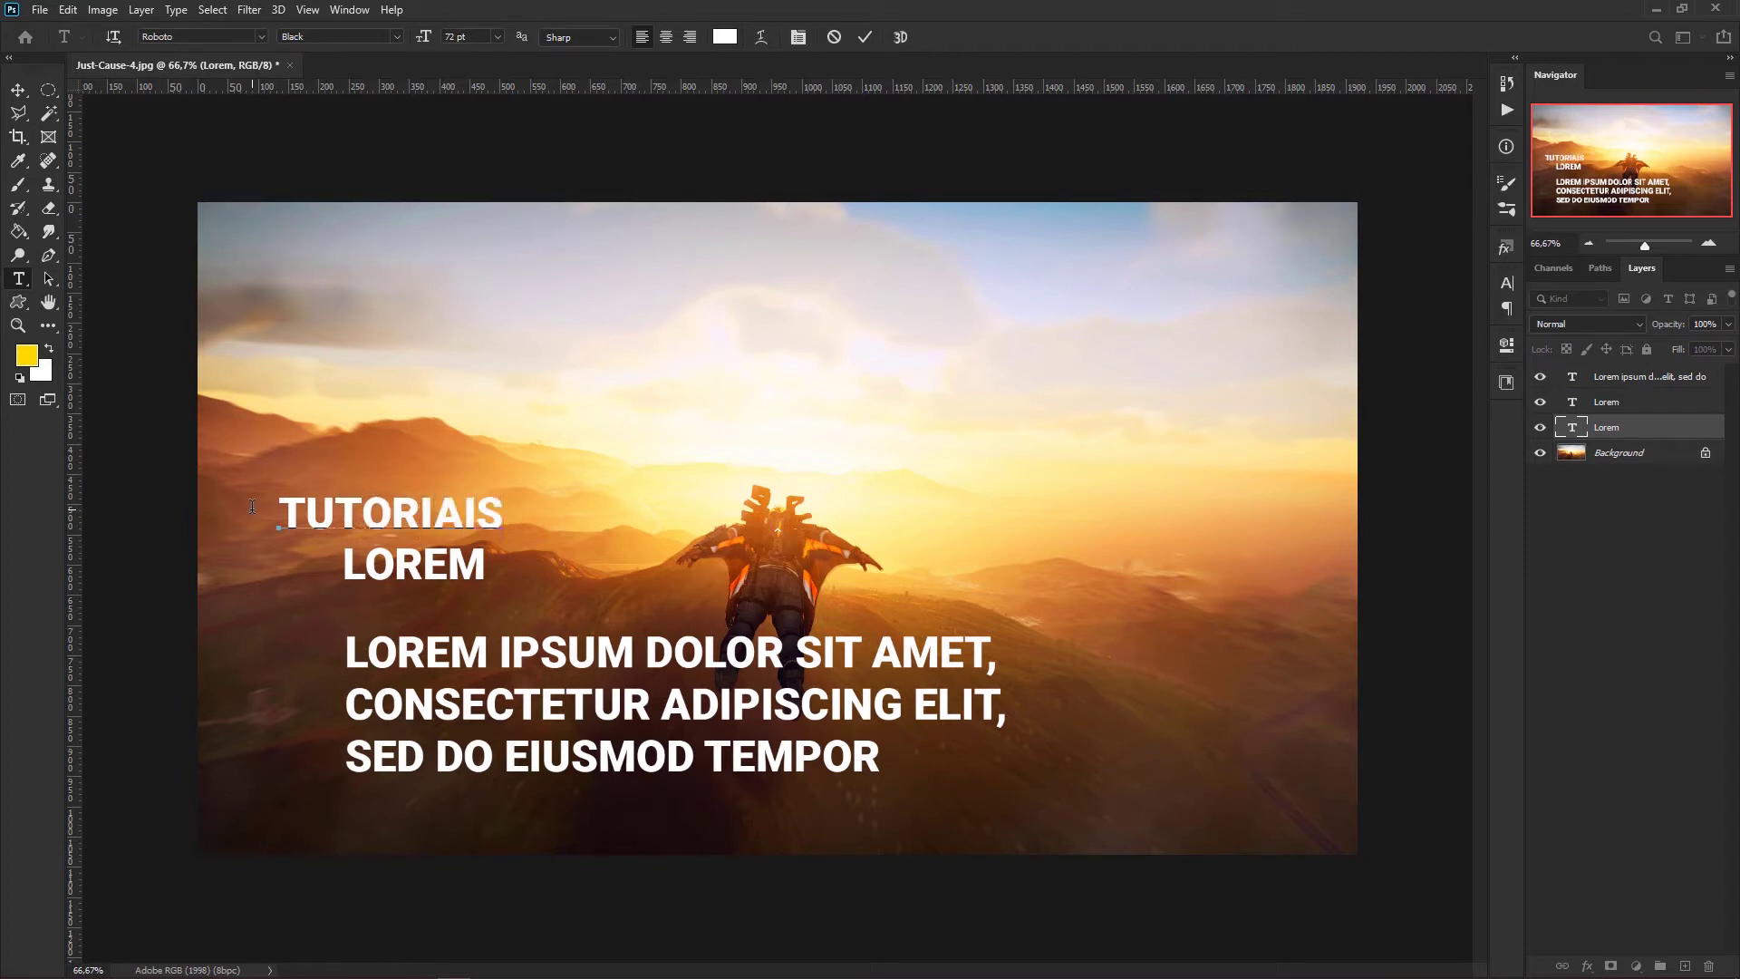
key("ctrl+Return")
left_click_drag(344, 564, 589, 563)
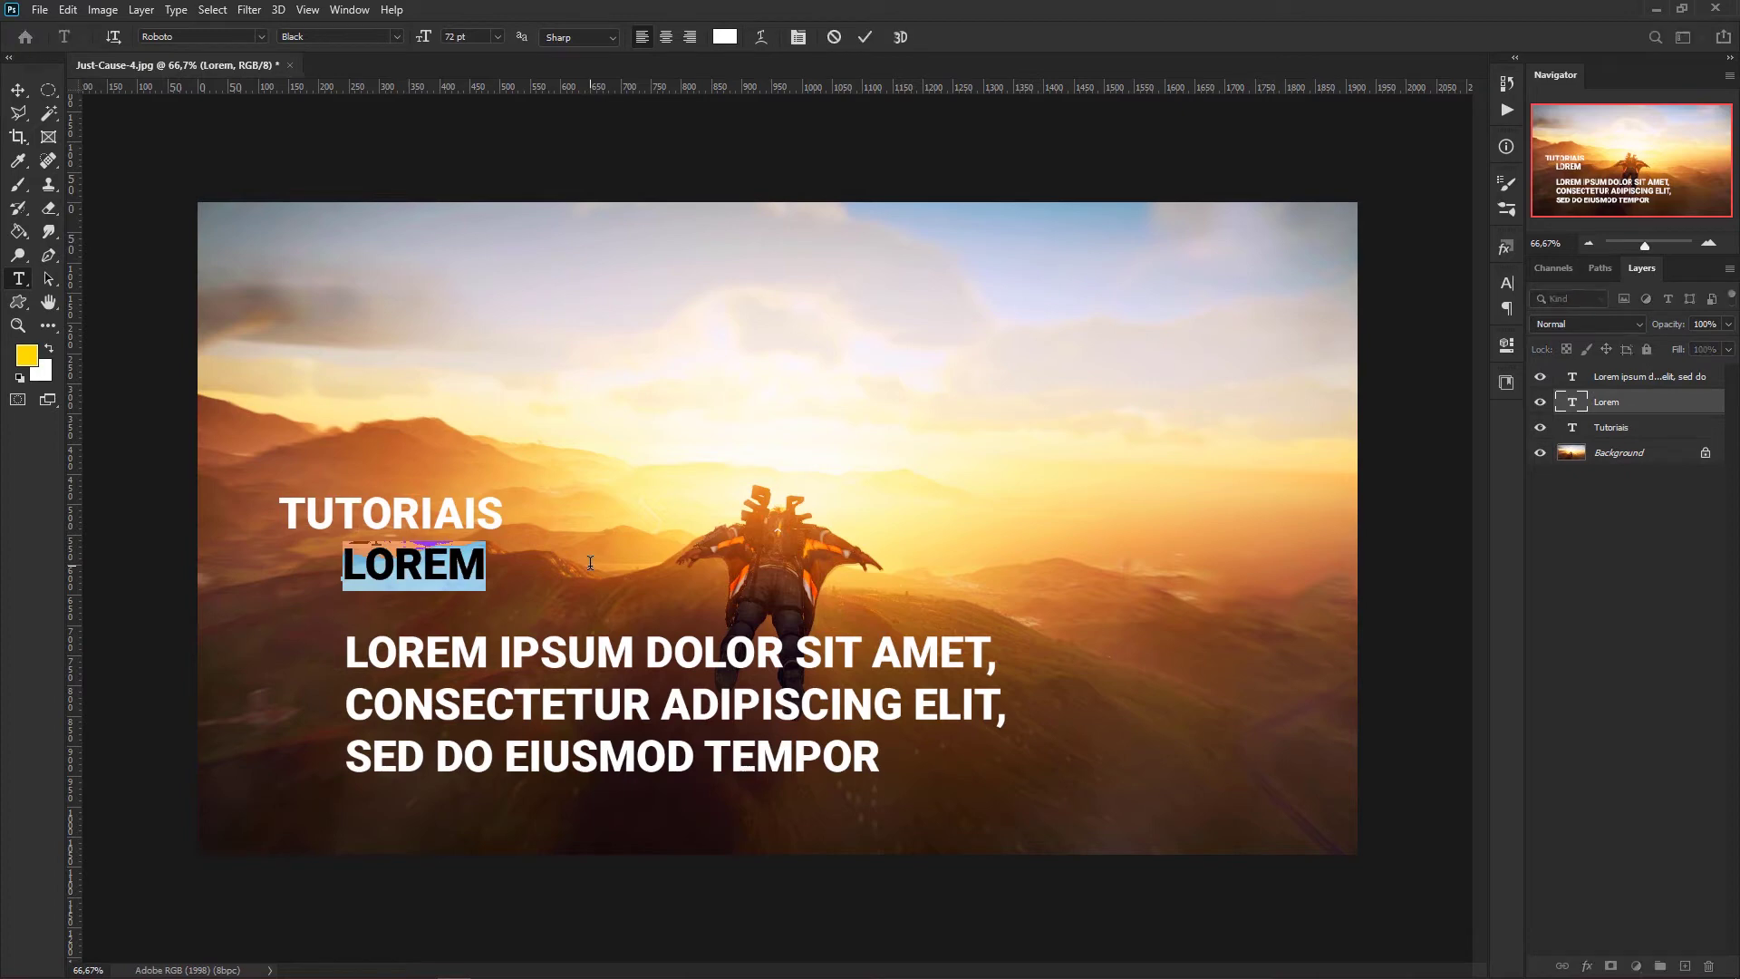
type("DE")
key("ctrl+Return")
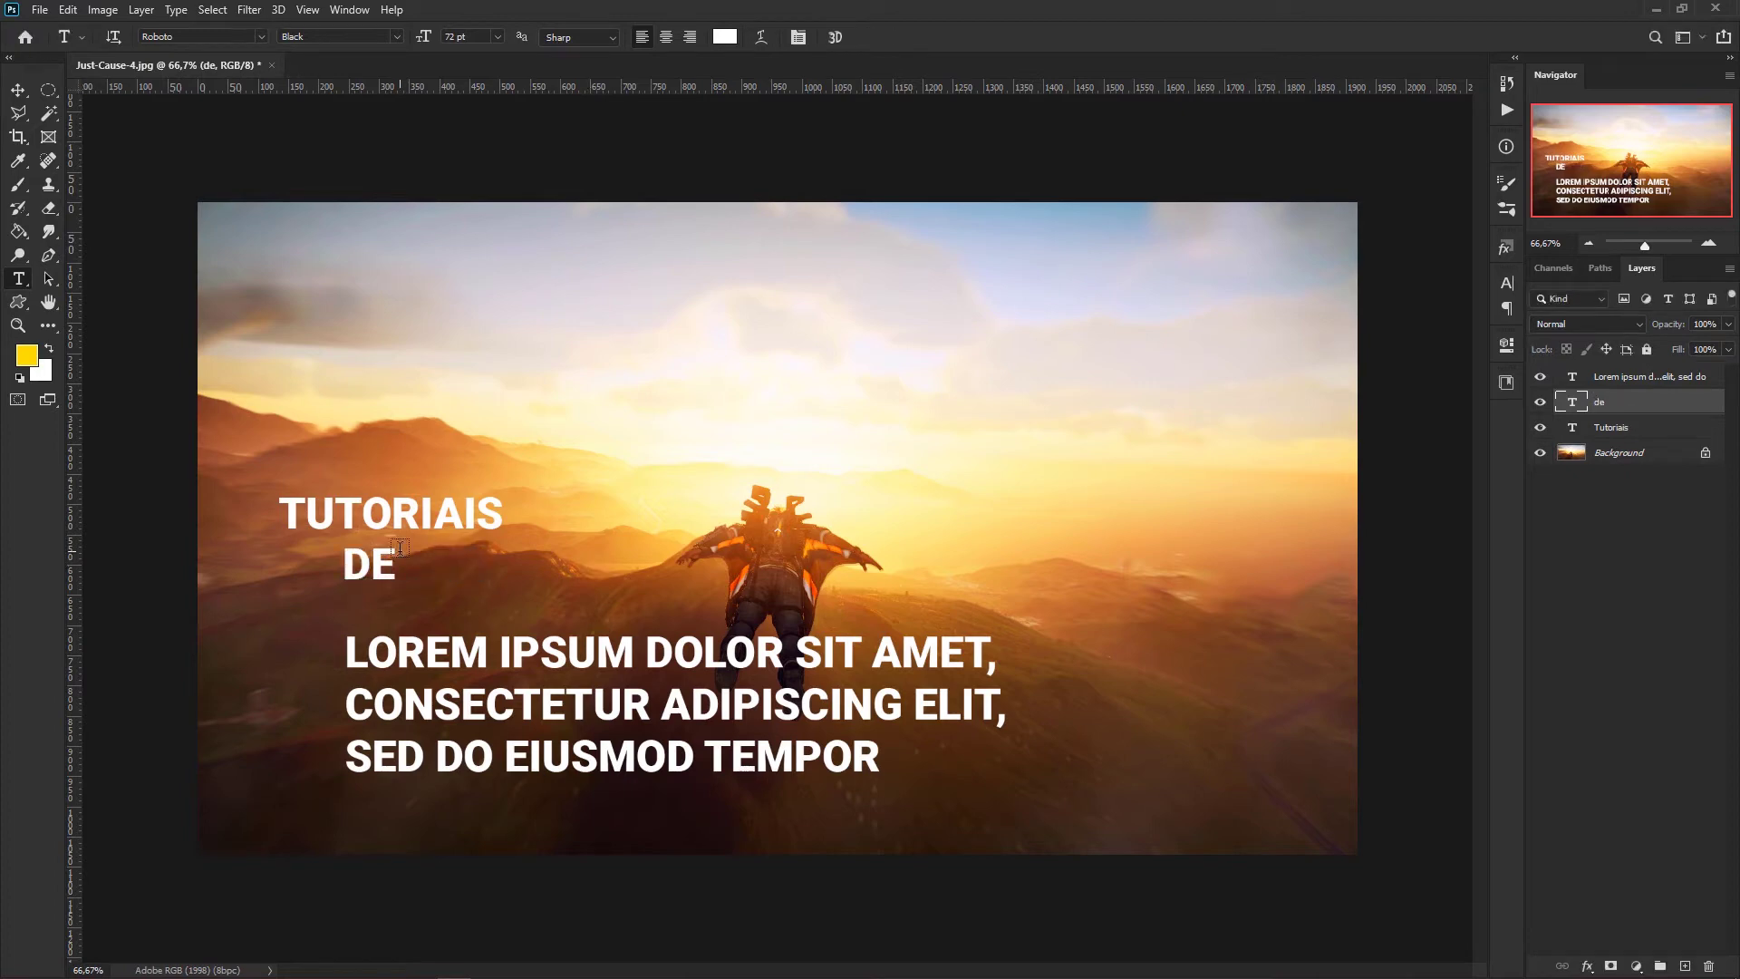
Duplicate the DE text to its right and change the copy to DESIGN GRÁFICO.
key("v")
left_click_drag(358, 556, 478, 572)
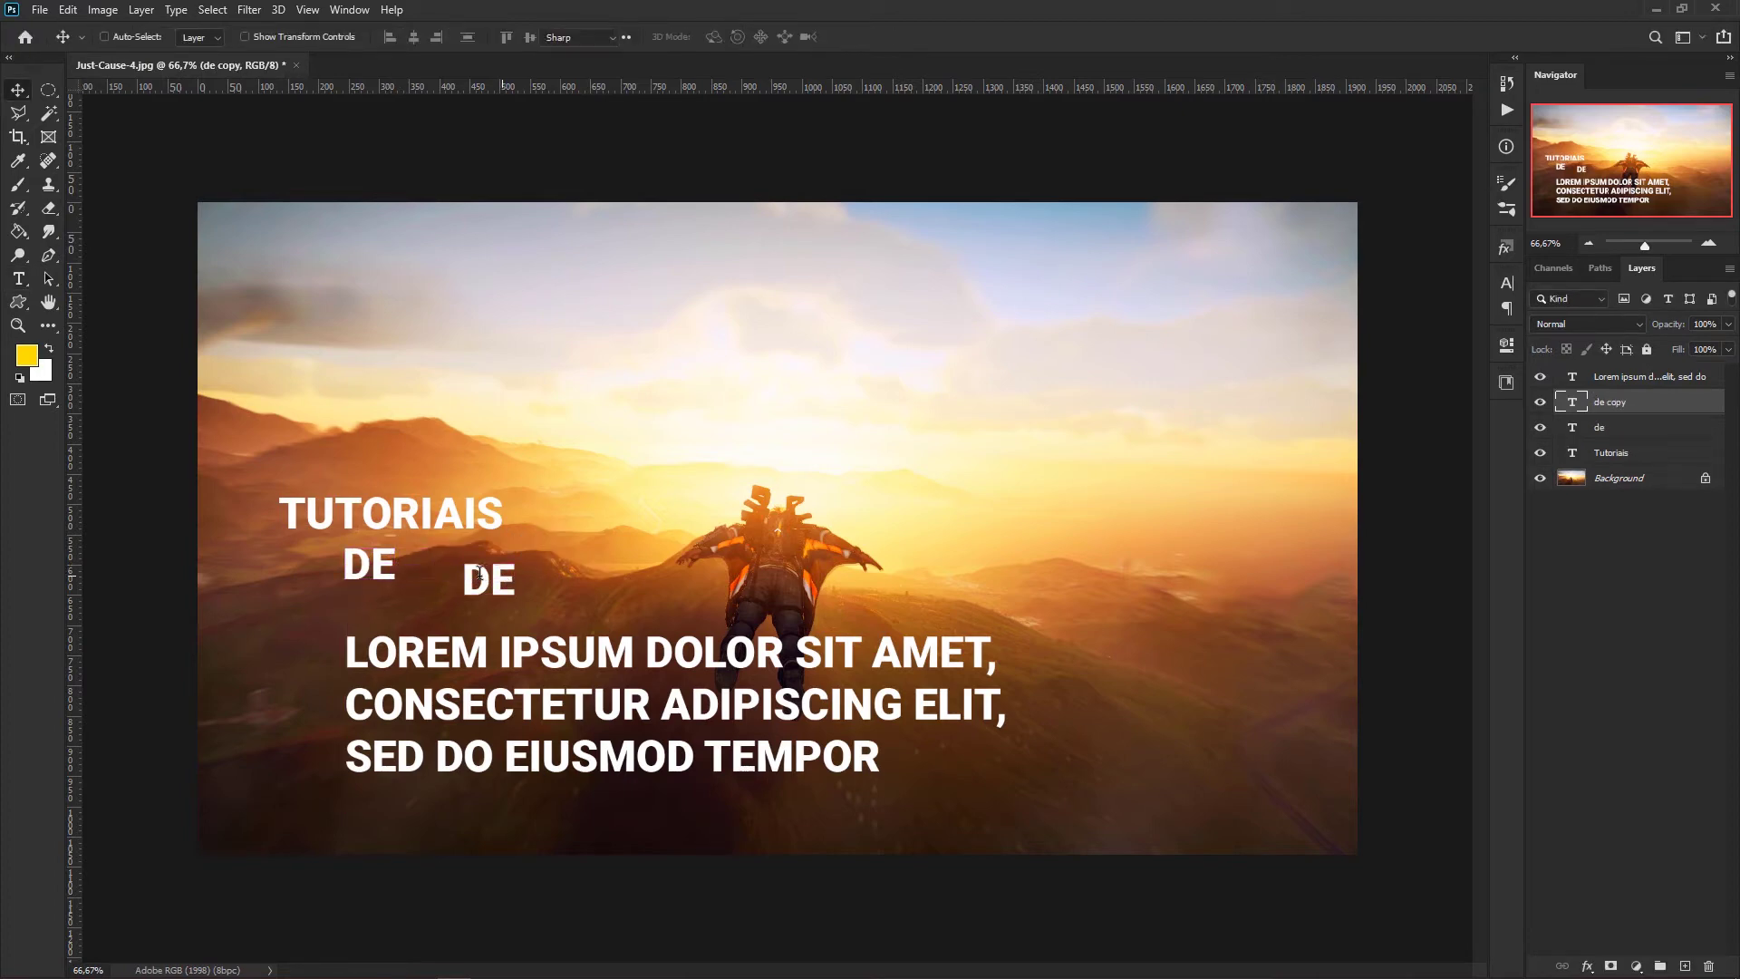
key("t")
double_click(479, 575)
type("DESIG")
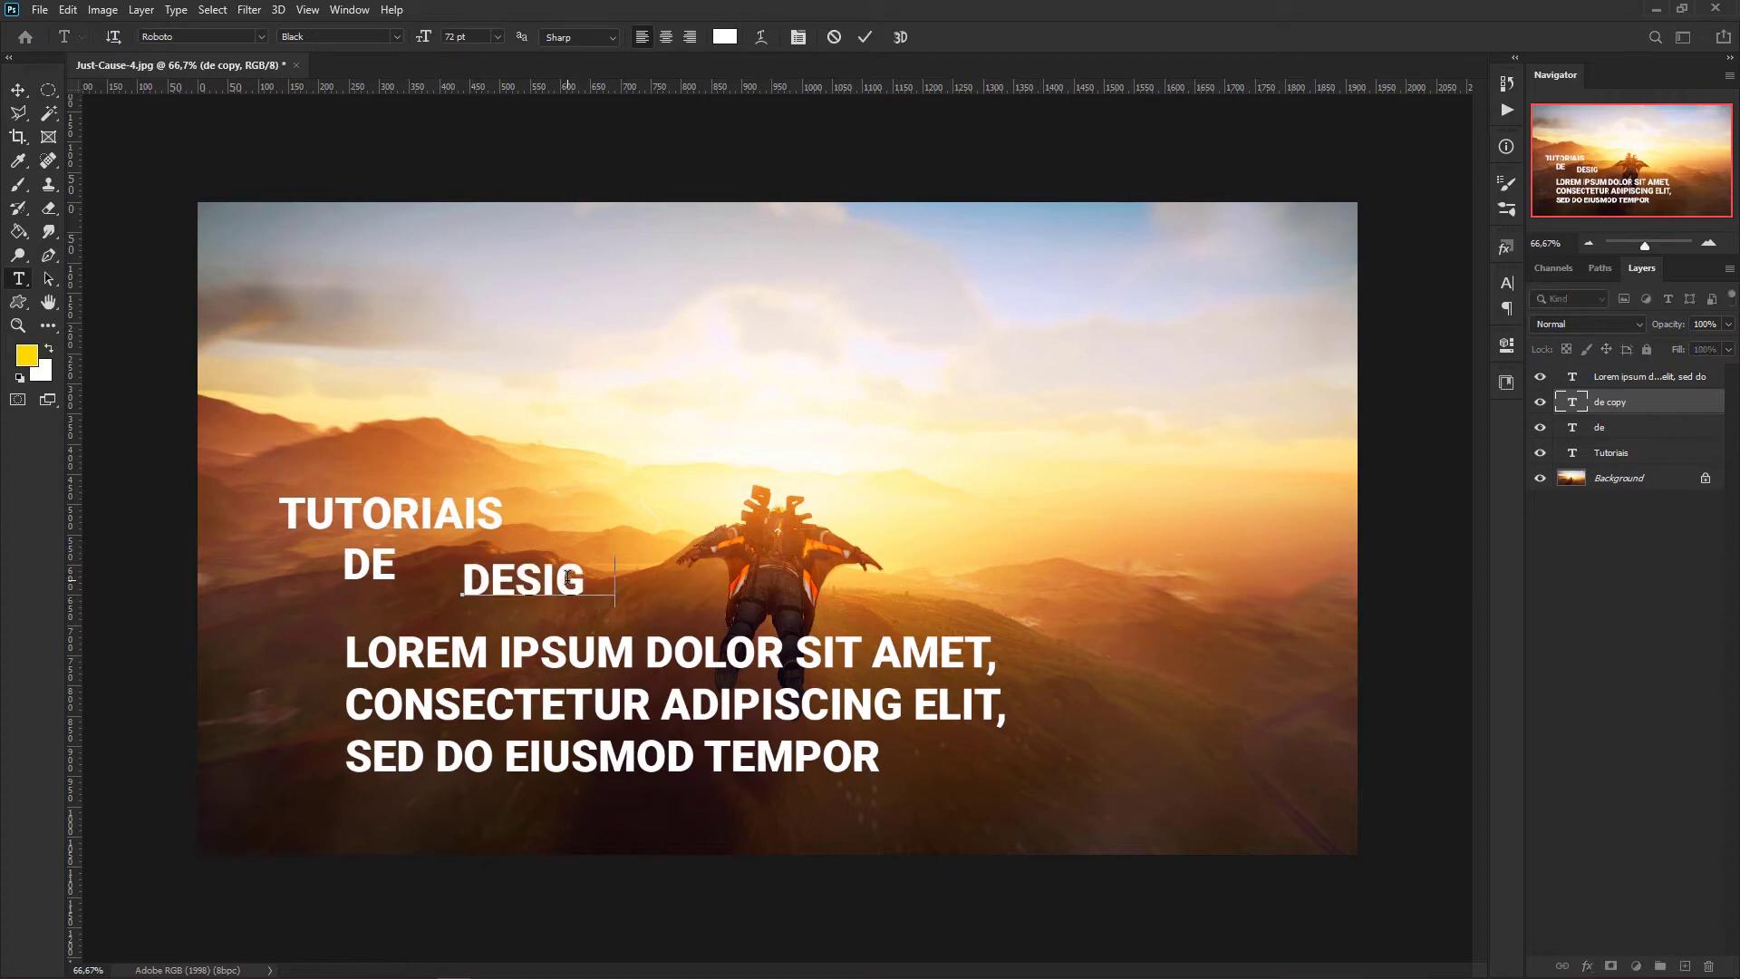
type("N GRÁFICO")
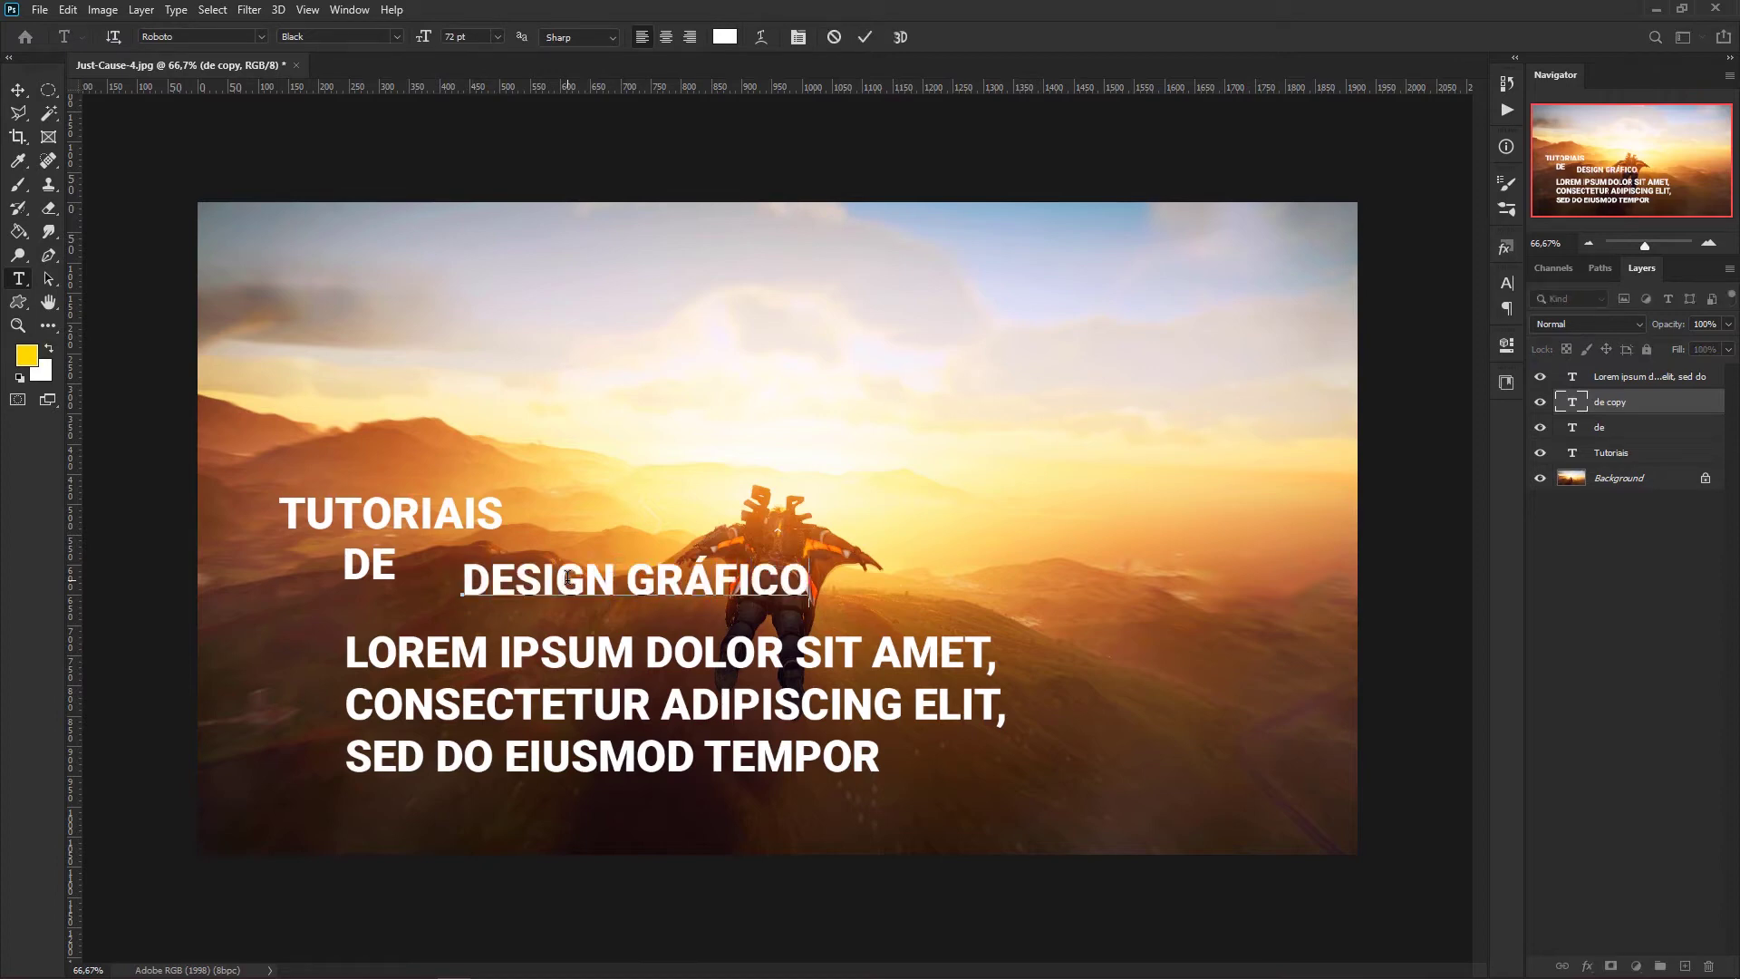
left_click(20, 90)
Move TUTORIAIS to the image's upper-left area, with DE beneath it and DESIGN GRÁFICO beside DE.
left_click_drag(433, 522, 364, 297)
left_click(393, 530, "ctrl")
left_click(379, 566, "ctrl")
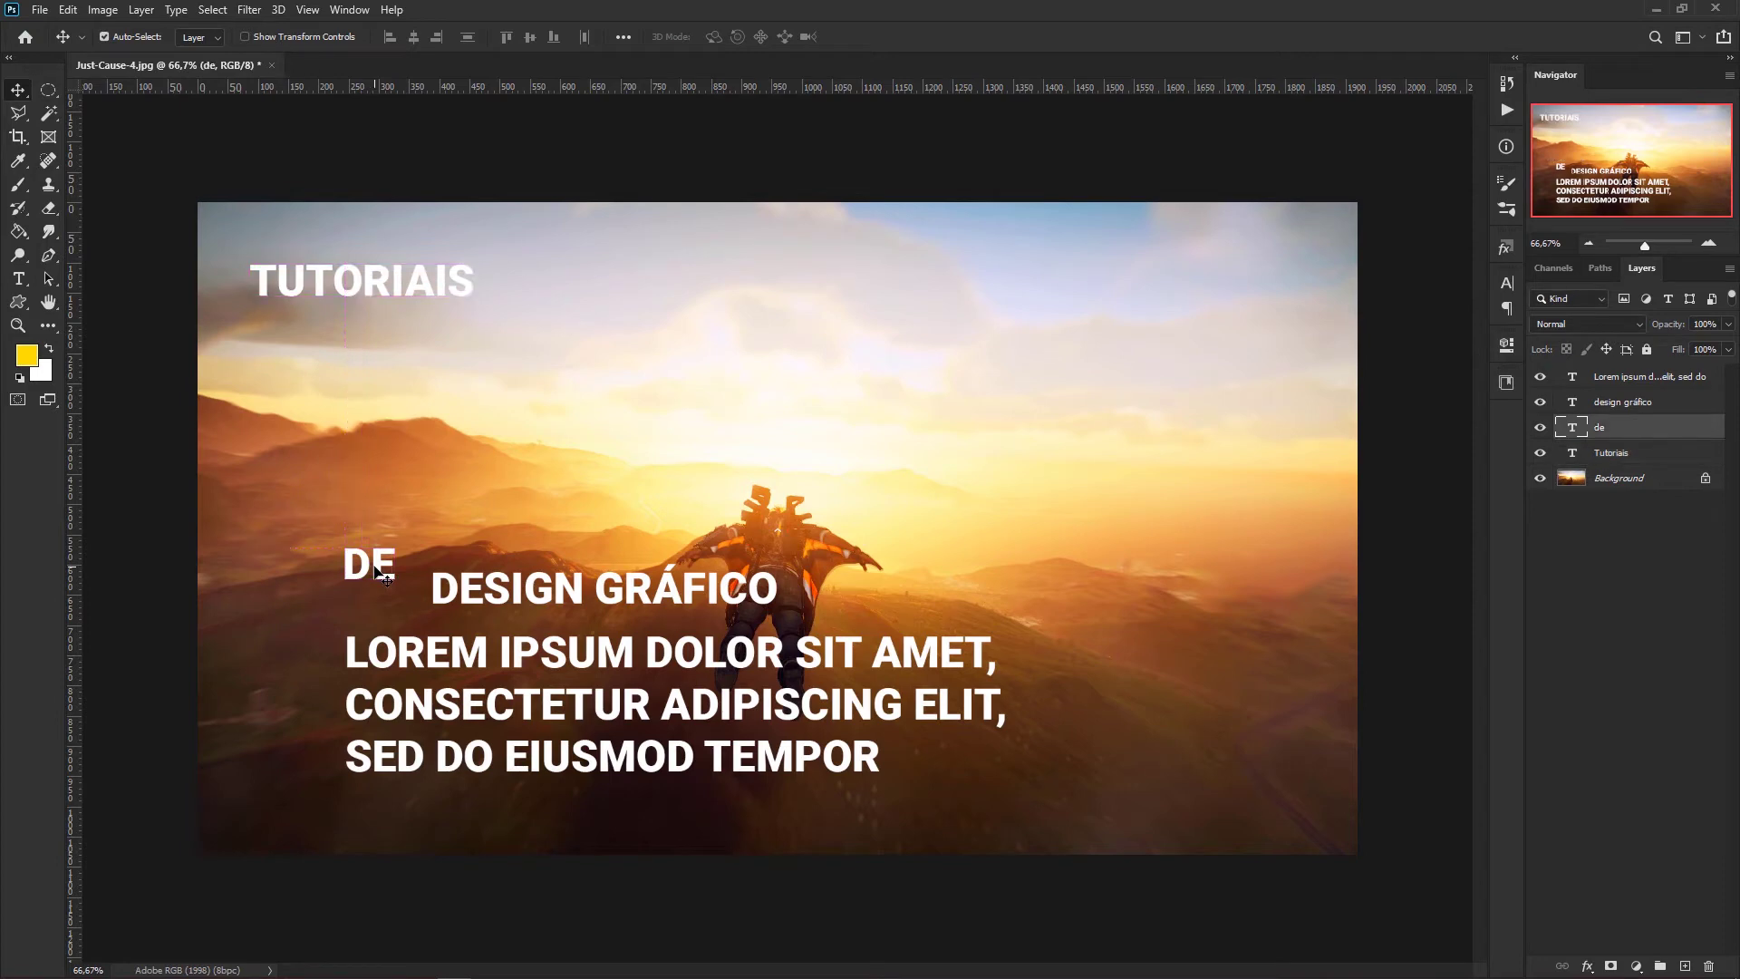
left_click_drag(379, 567, 291, 328)
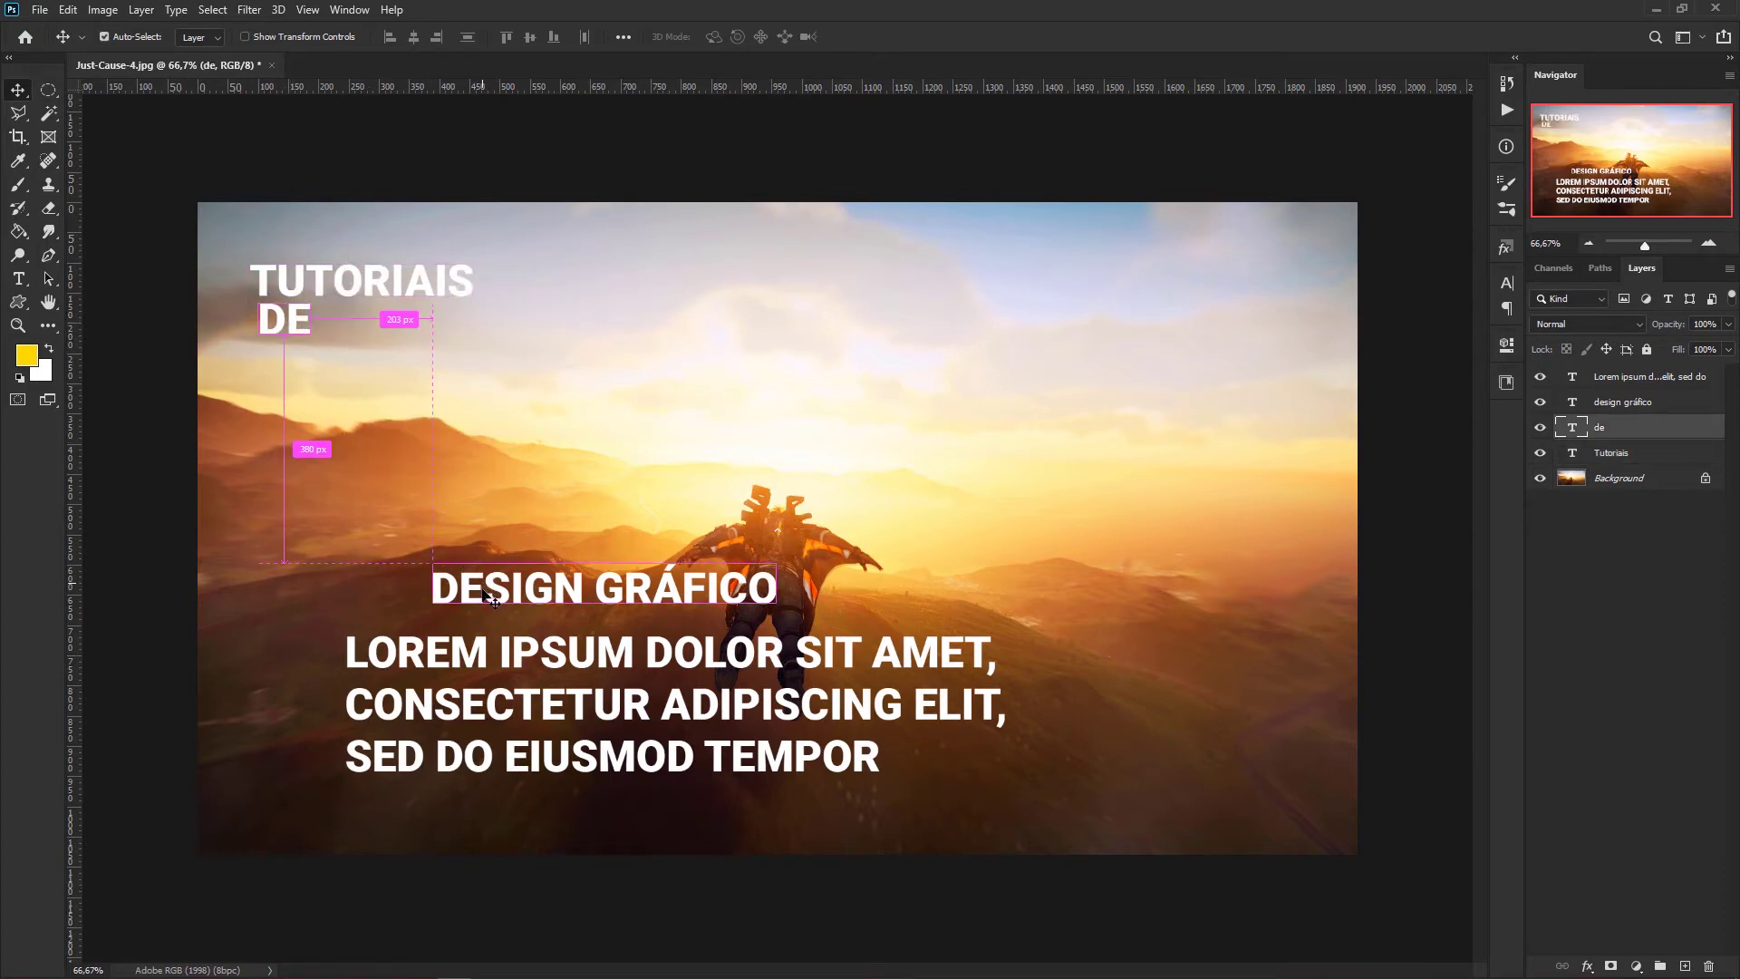
left_click(467, 578, "ctrl")
left_click_drag(467, 578, 366, 322)
Scale the DESIGN GRÁFICO text up to roughly one and a half times its size, keeping its upper-left corner fixed.
key("ctrl+t")
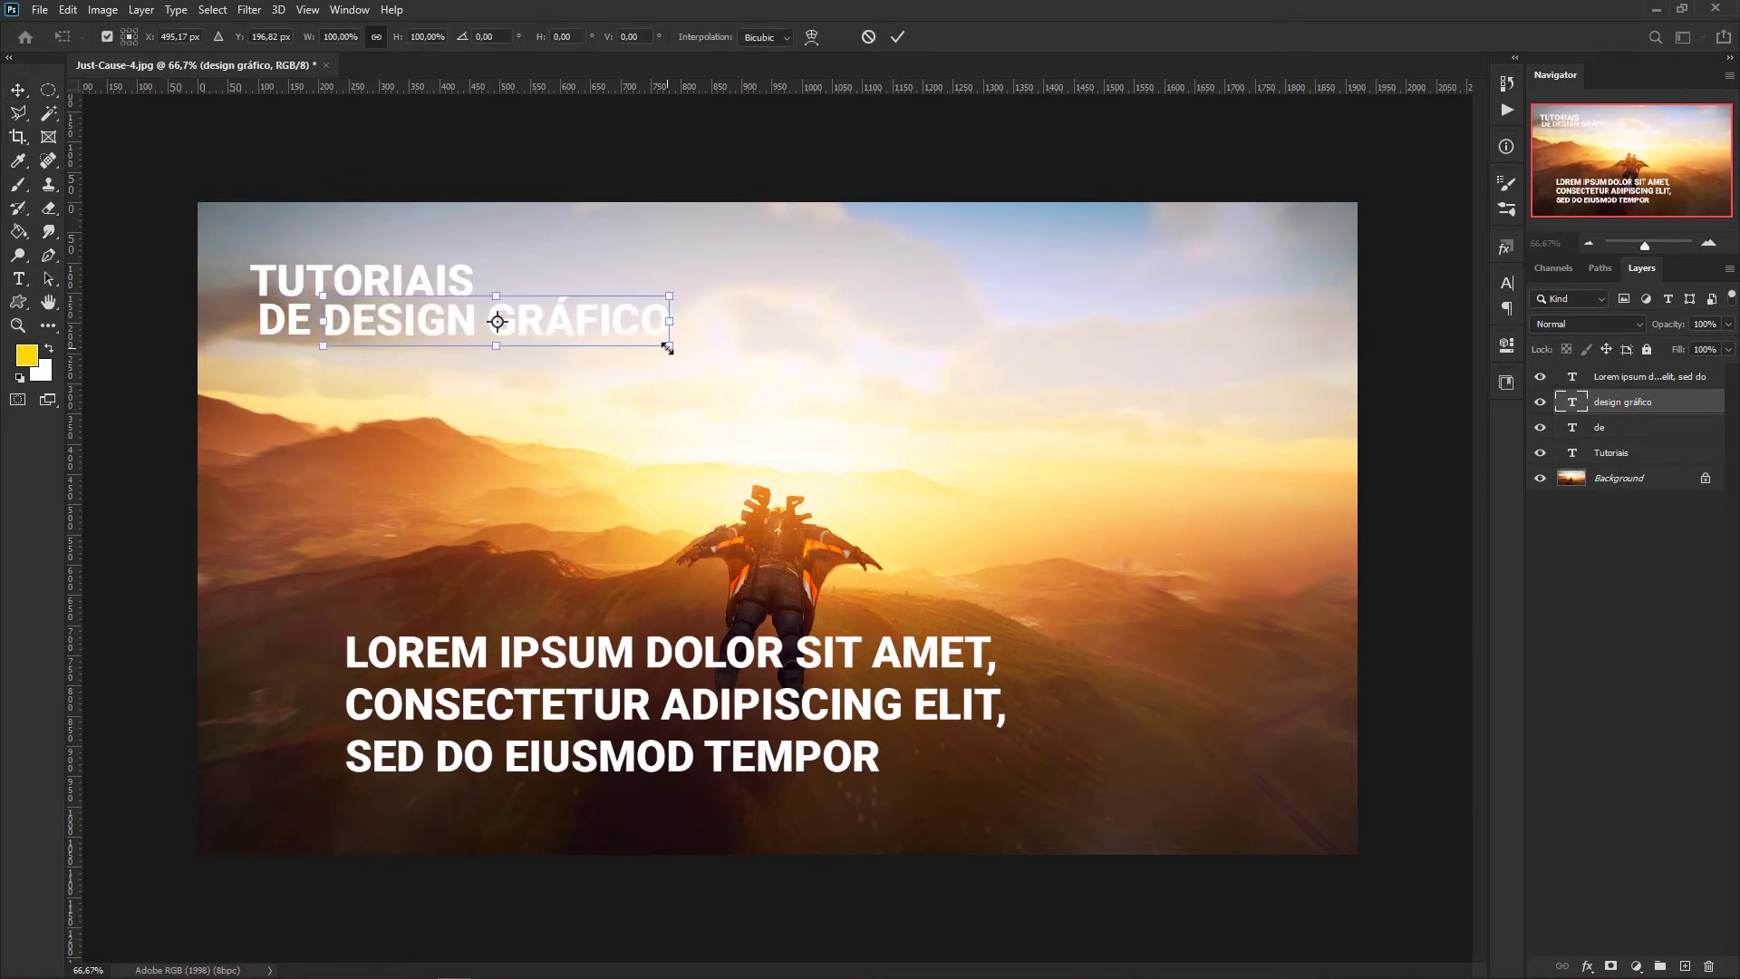
left_click_drag(669, 335, 856, 442)
key("Return")
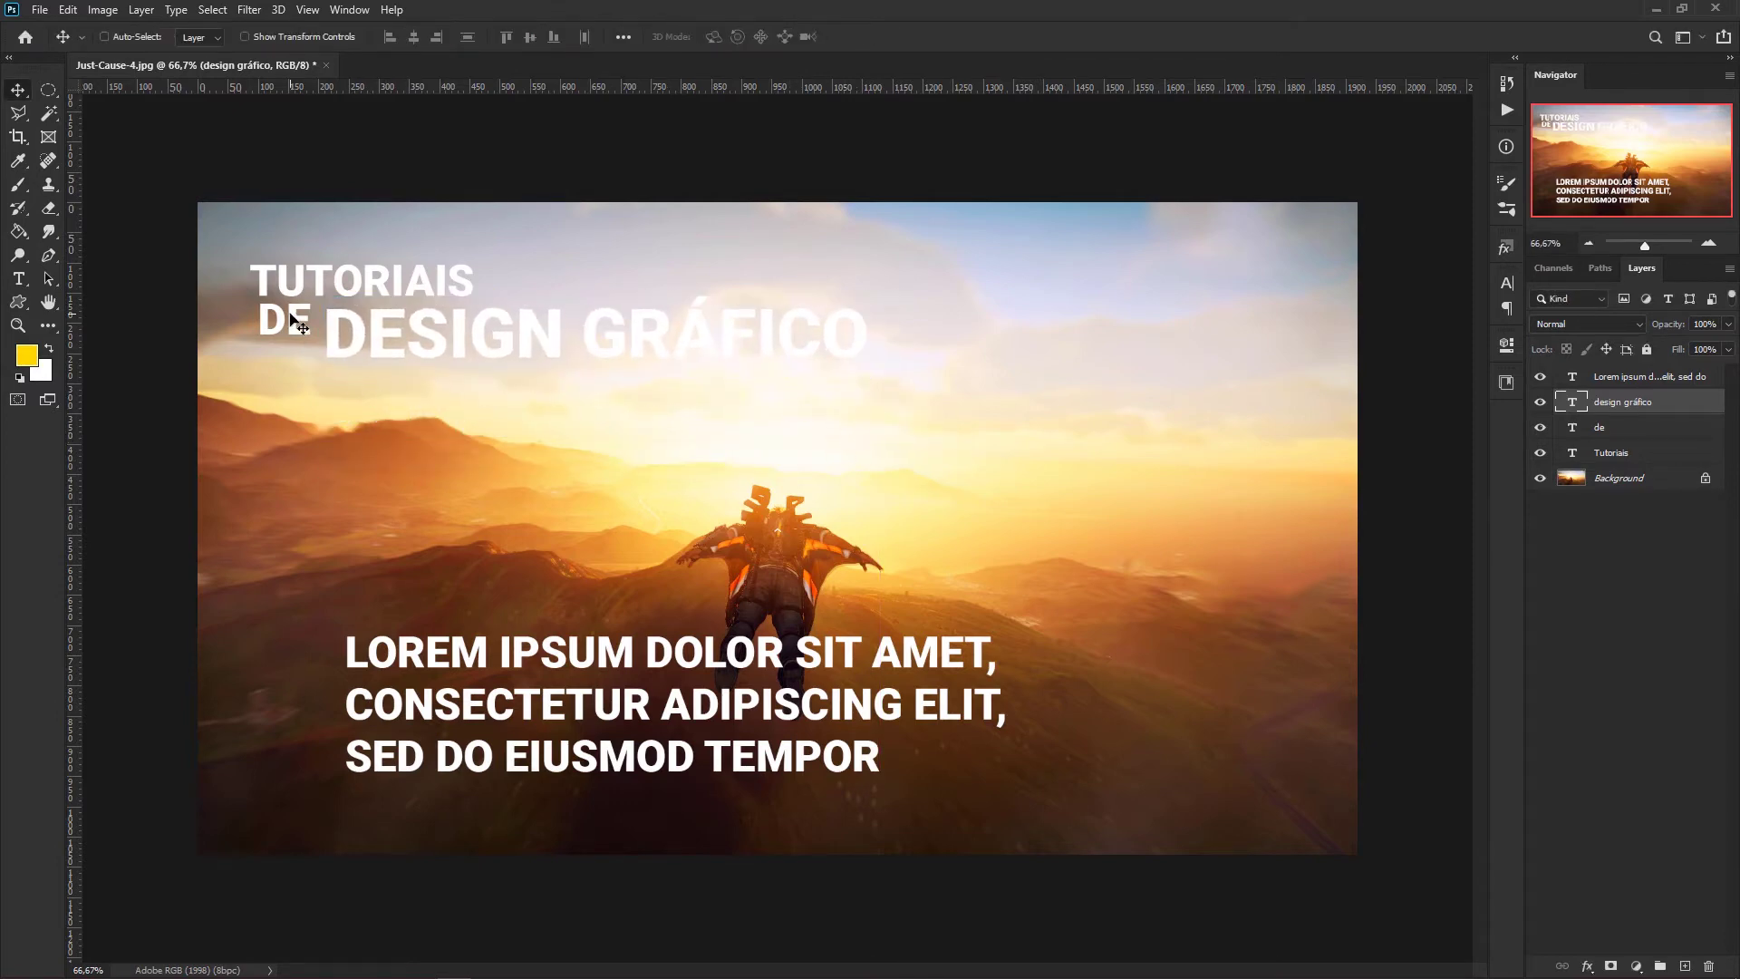
Shrink the DE text and place it just left of DESIGN GRÁFICO, near its upper edge.
mouse_move(288, 323)
left_mouse_down()
mouse_move(309, 313)
mouse_move(281, 336)
mouse_move(304, 321)
left_mouse_up()
key("ctrl+t")
key("Return")
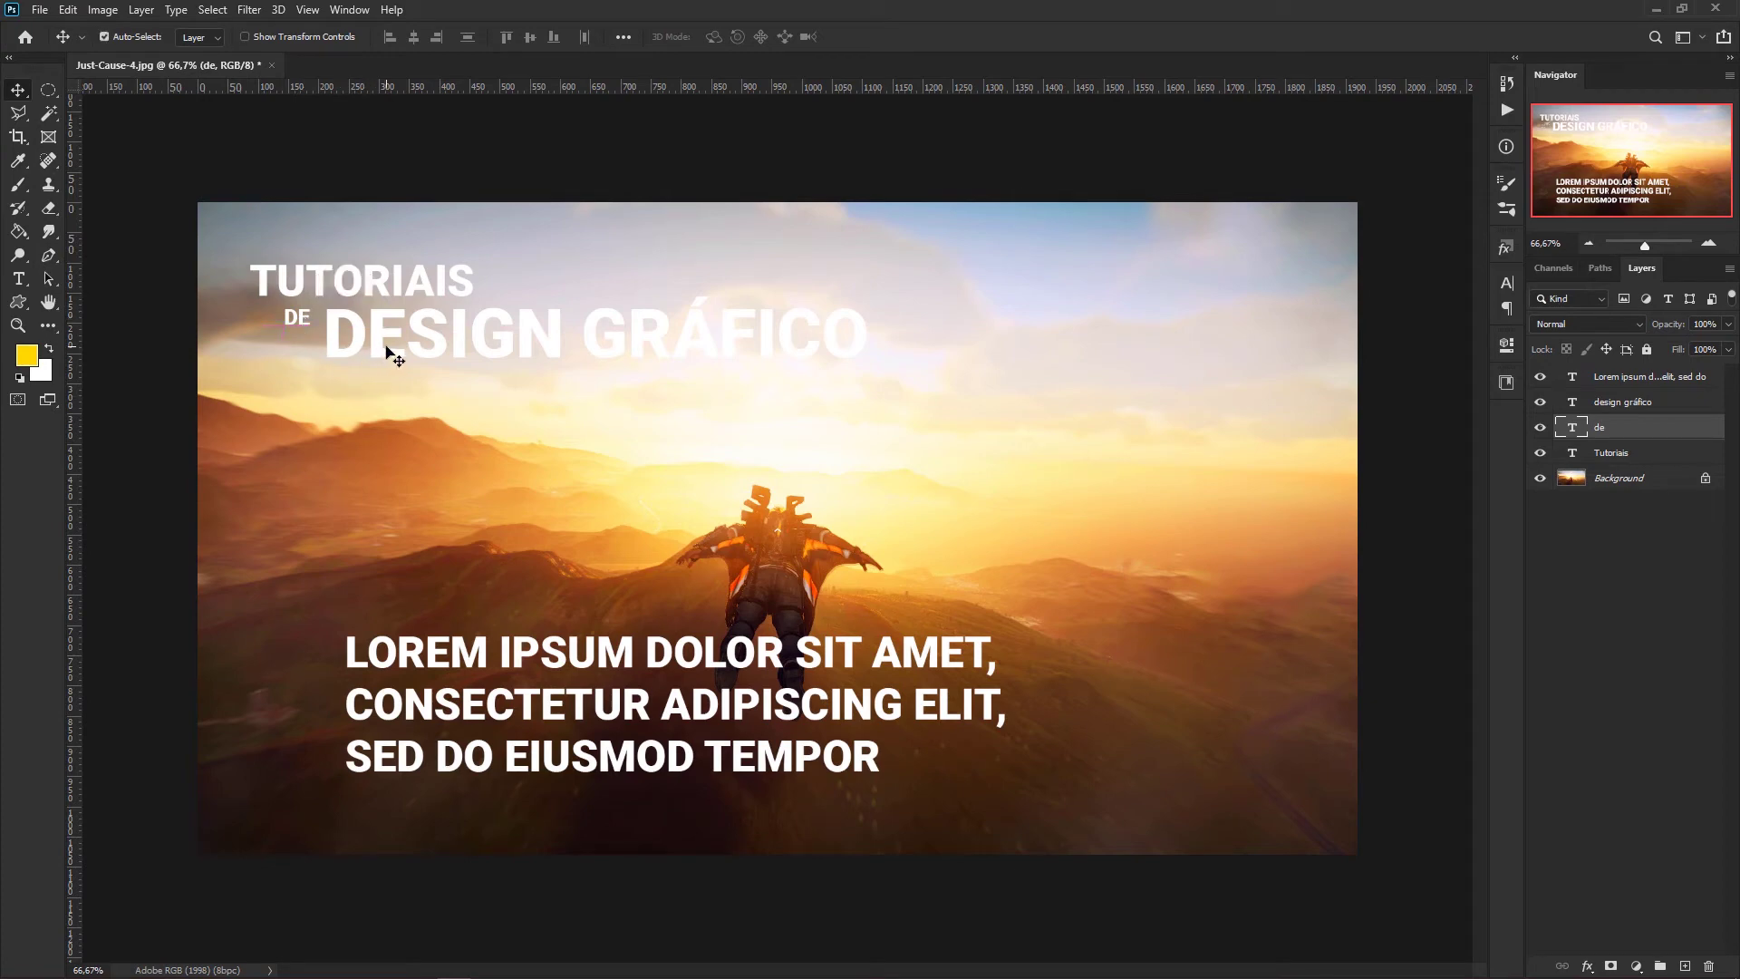
Nudge the DESIGN GRÁFICO text slightly to the left, closer to DE.
left_click(387, 357, "ctrl")
key("Left")
key("Left")
key("Left")
key("Left")
key("Left")
key("Left")
key("Left")
key("Left")
key("Left")
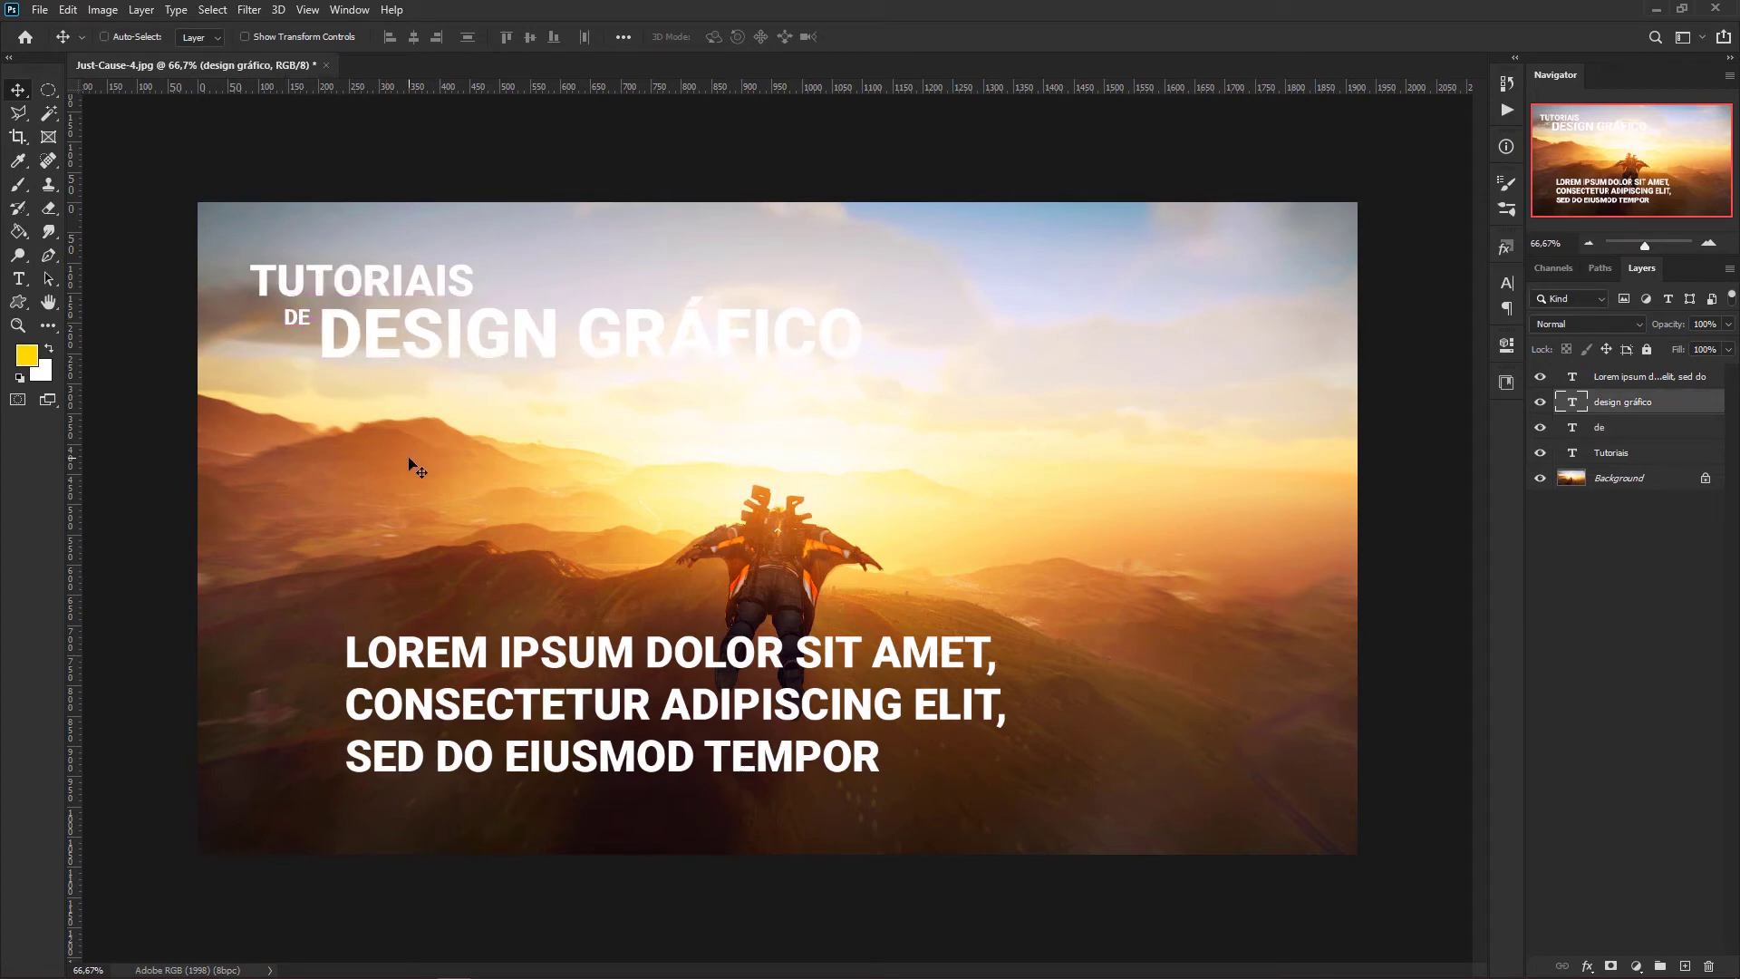
Move the TUTORIAIS, DE and DESIGN GRÁFICO layers together straight down to just above the Lorem ipsum paragraph, and deselect the layers.
left_click(1614, 427, "ctrl")
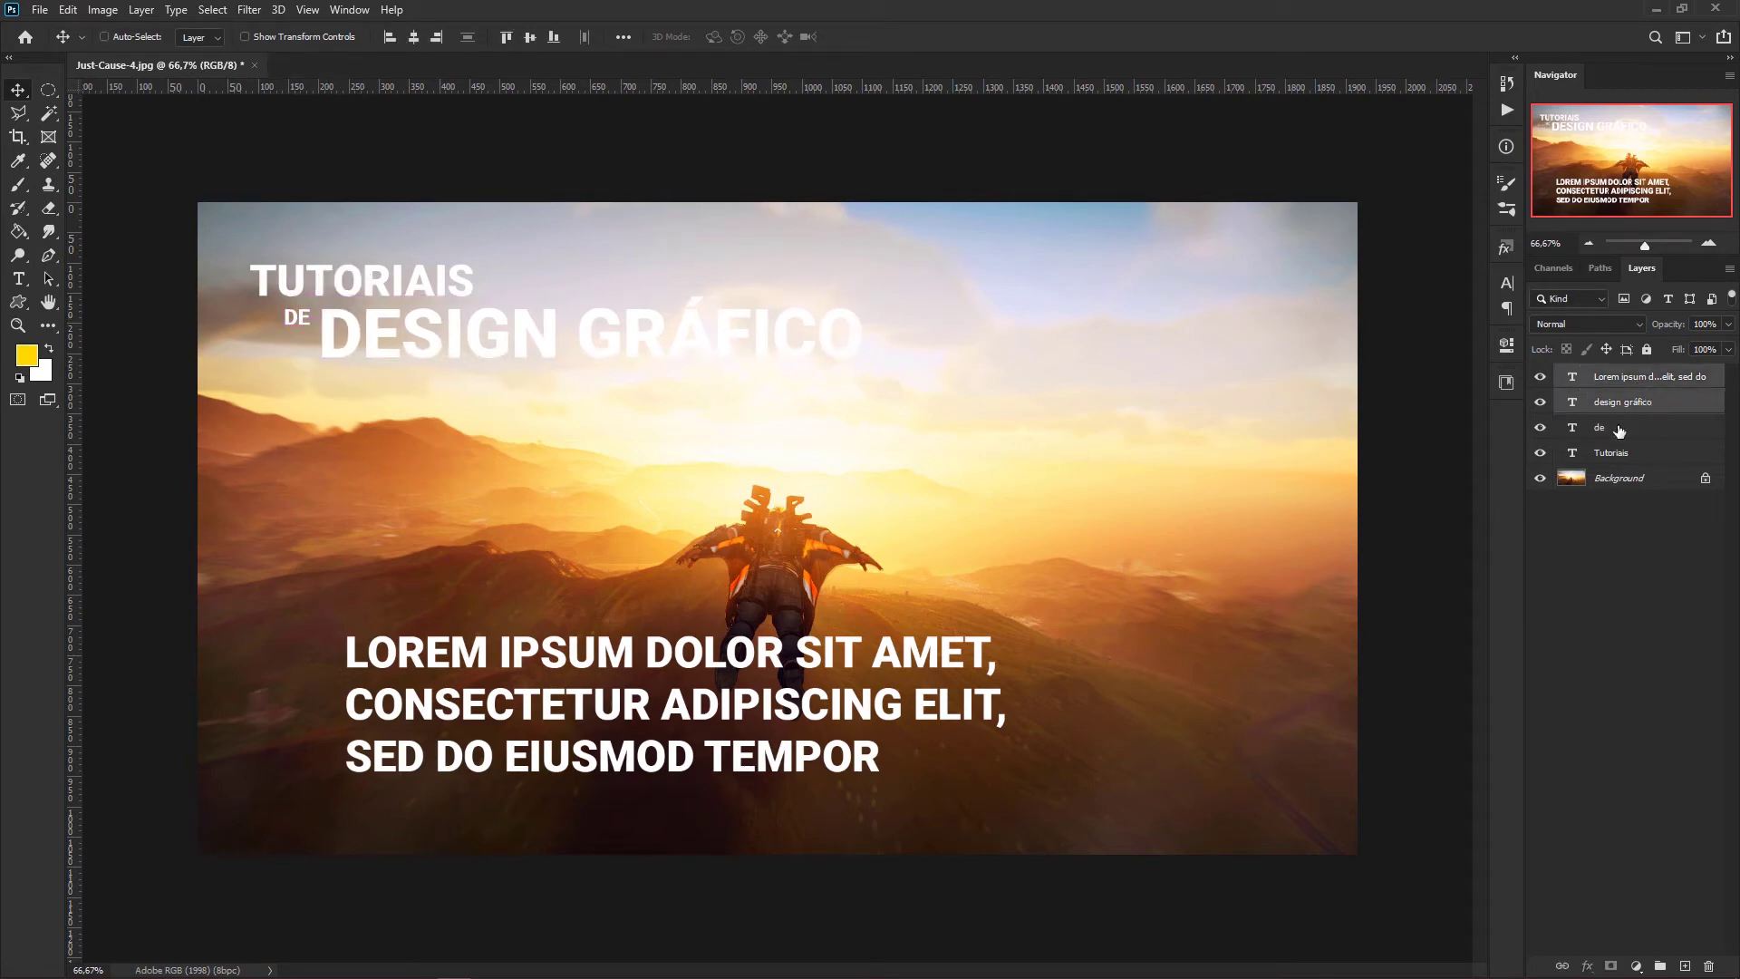
left_click(1618, 538)
left_click(1634, 405)
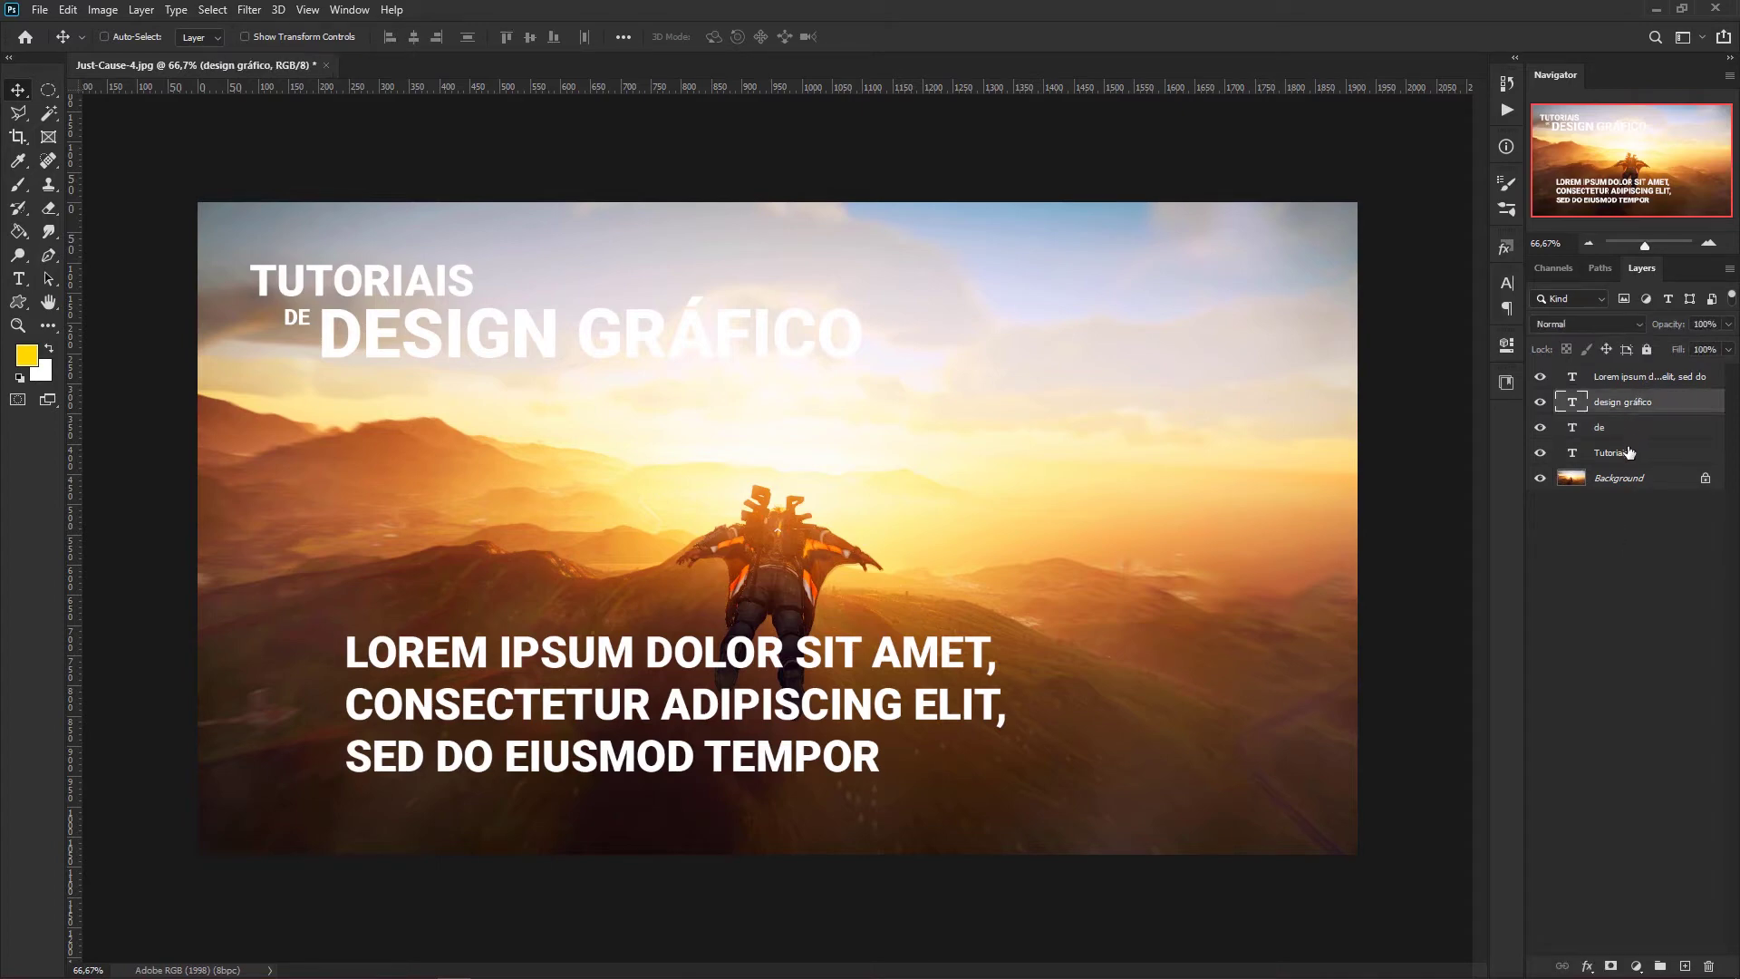
left_click(1628, 452, "shift")
left_click_drag(489, 340, 485, 557)
key("ctrl+alt+a")
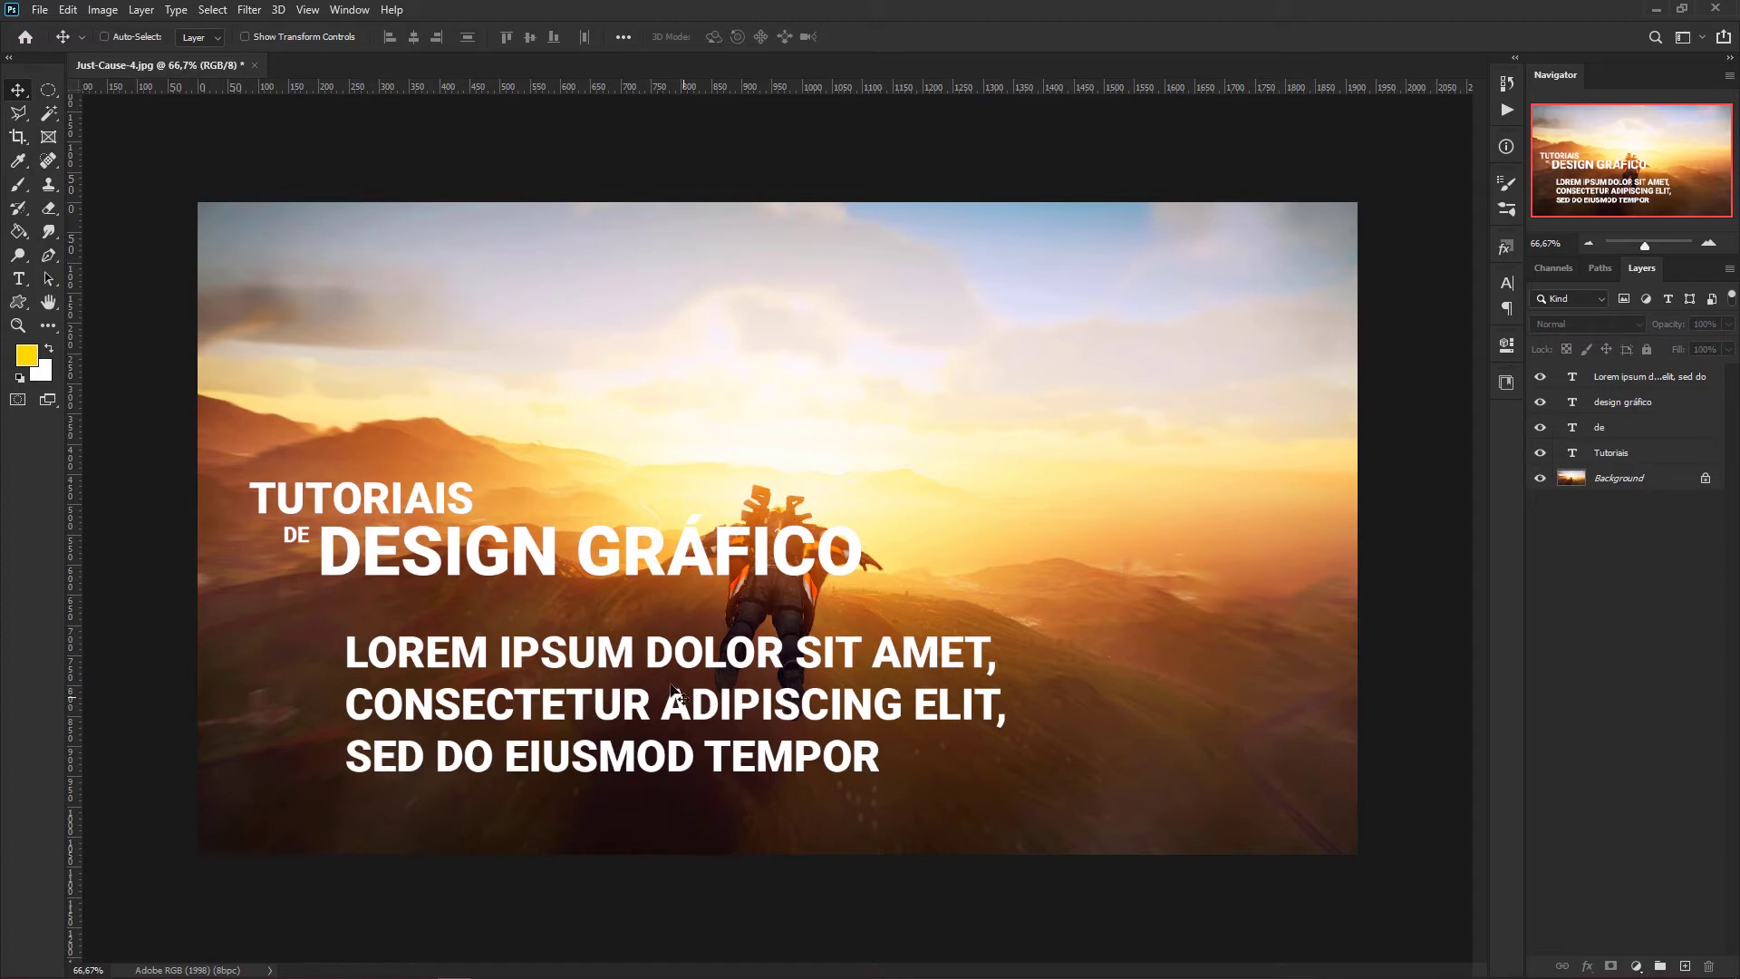
Set the font size of the entire Lorem ipsum paragraph to 30 pt.
key("t")
left_click_drag(349, 649, 914, 762)
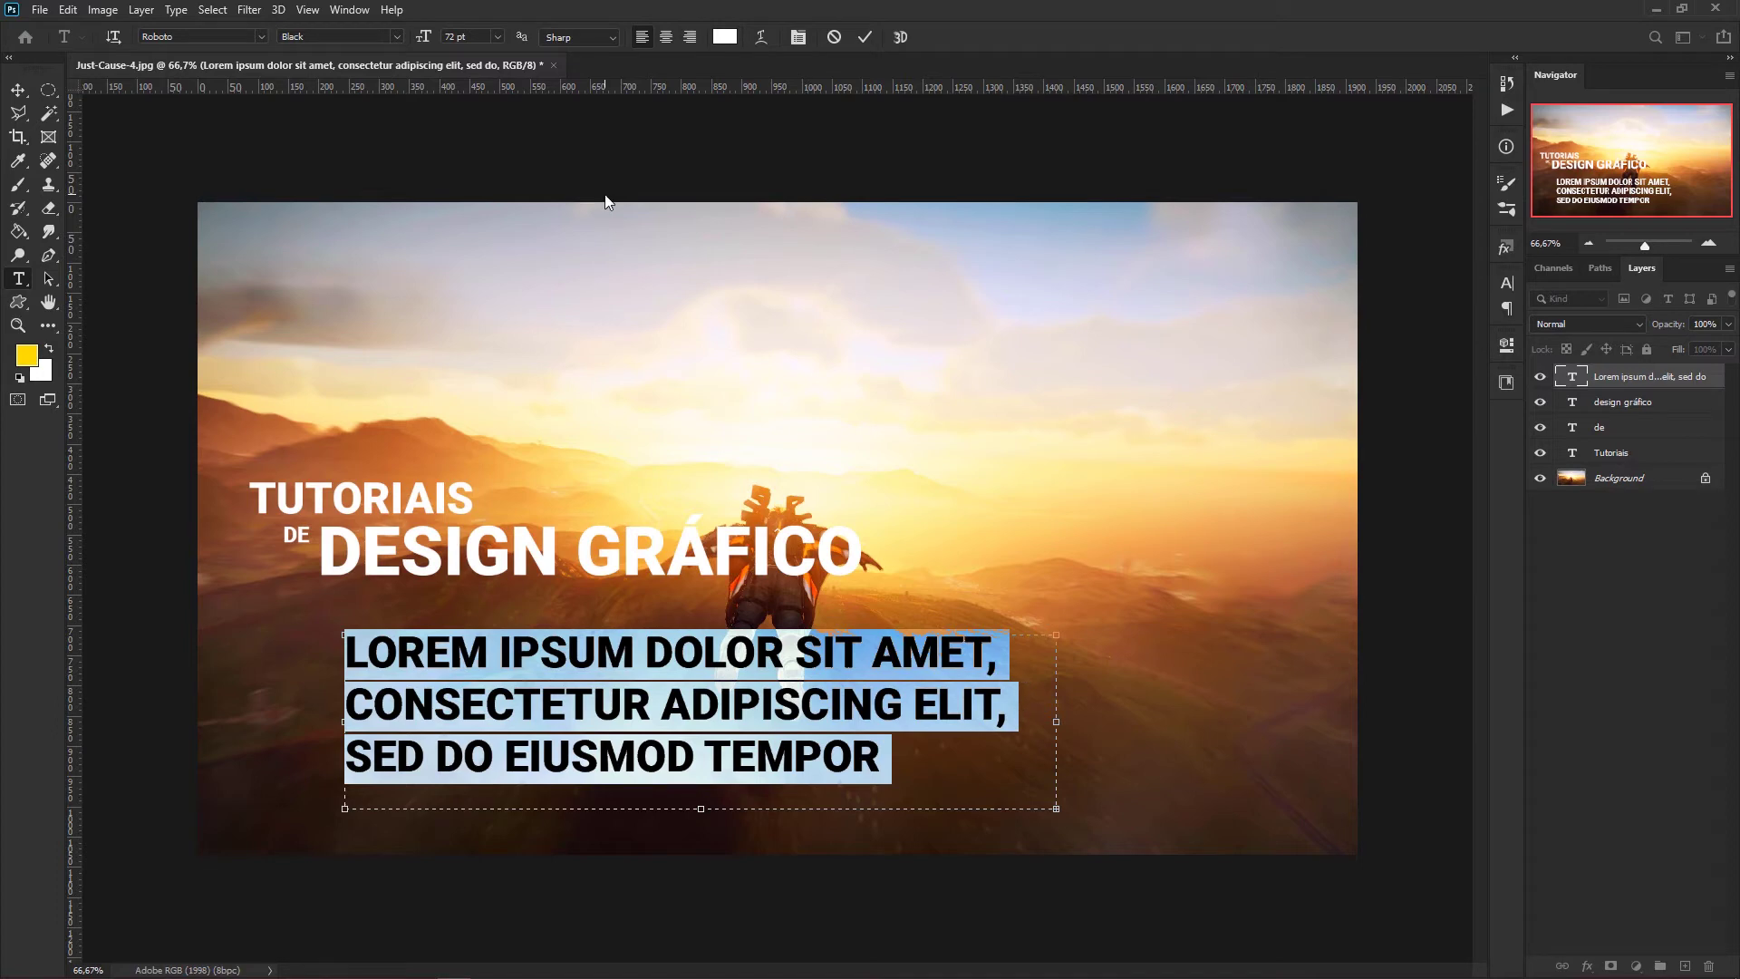
left_click_drag(424, 37, 404, 37)
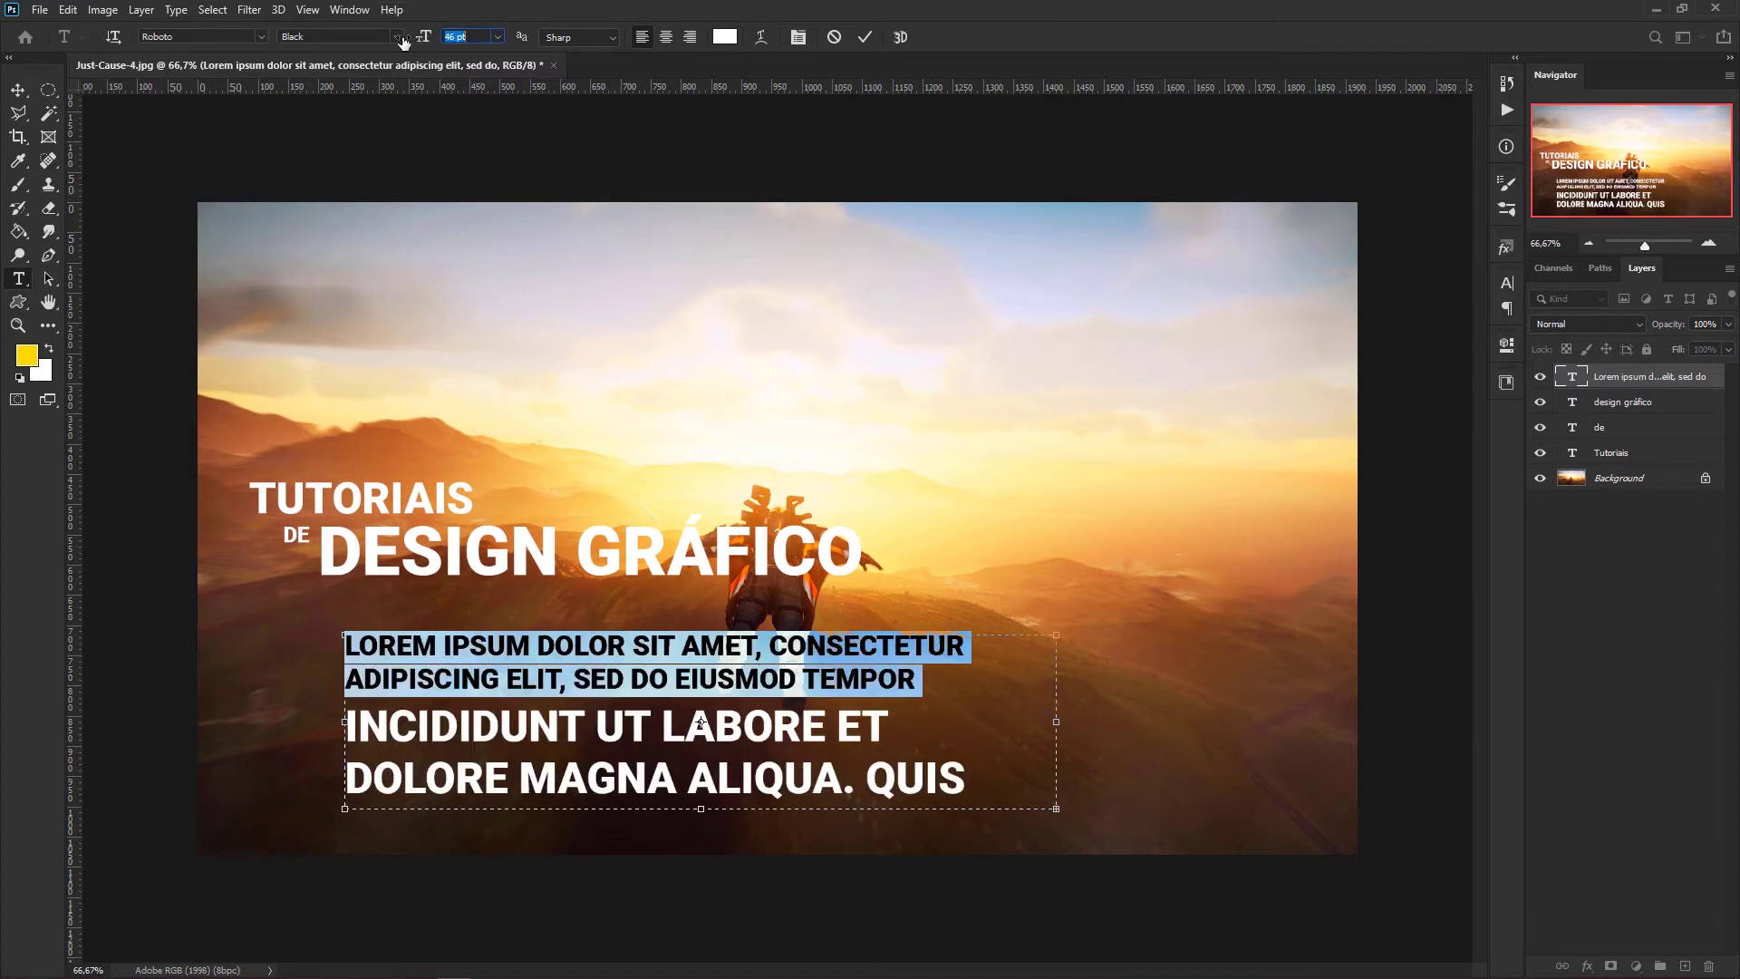
key("ctrl+a")
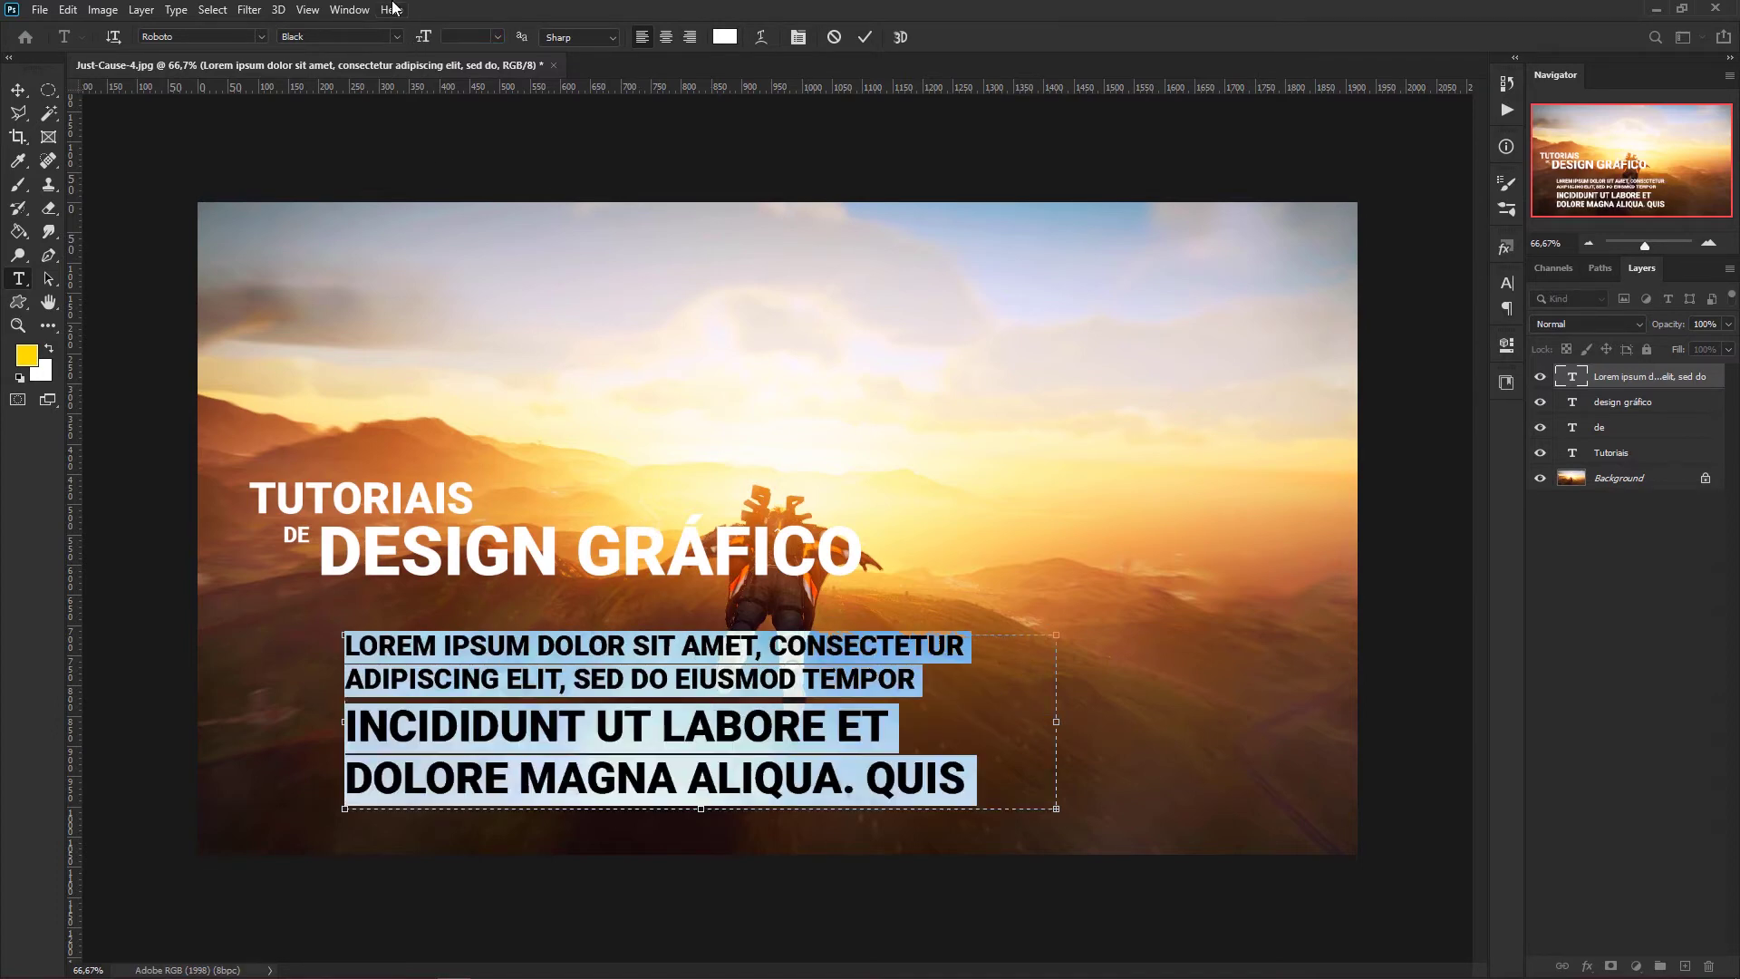
left_click(468, 38)
type("50")
key("Return")
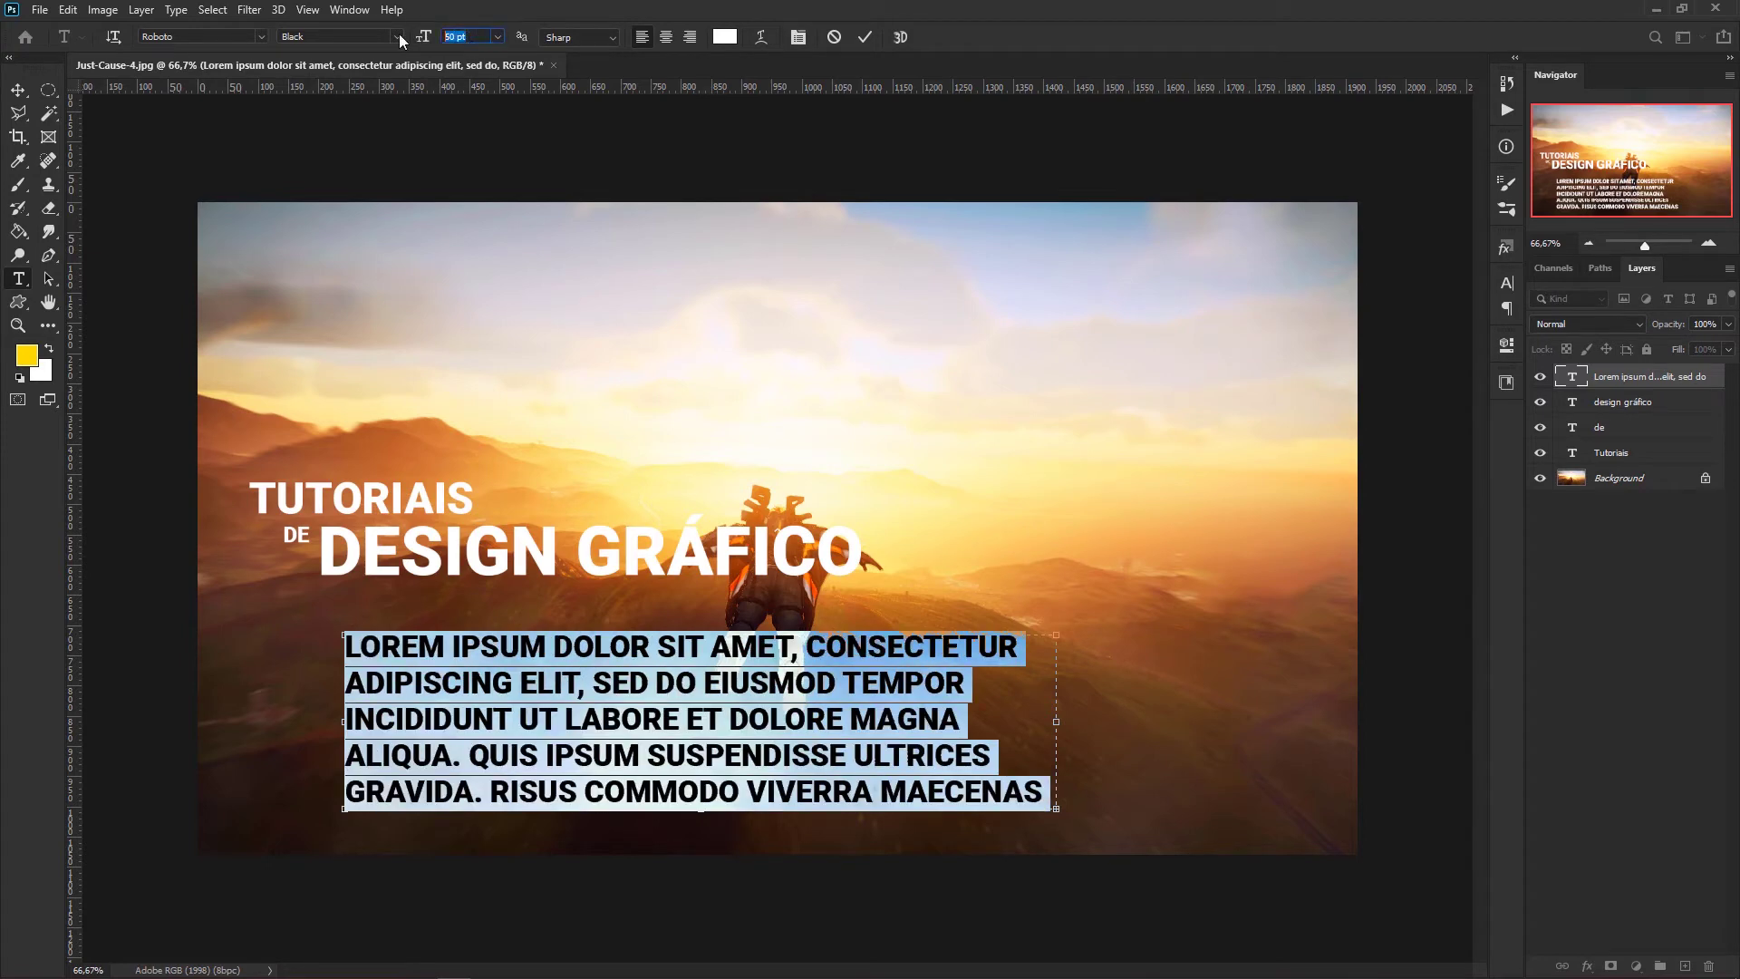
type("30")
key("Return")
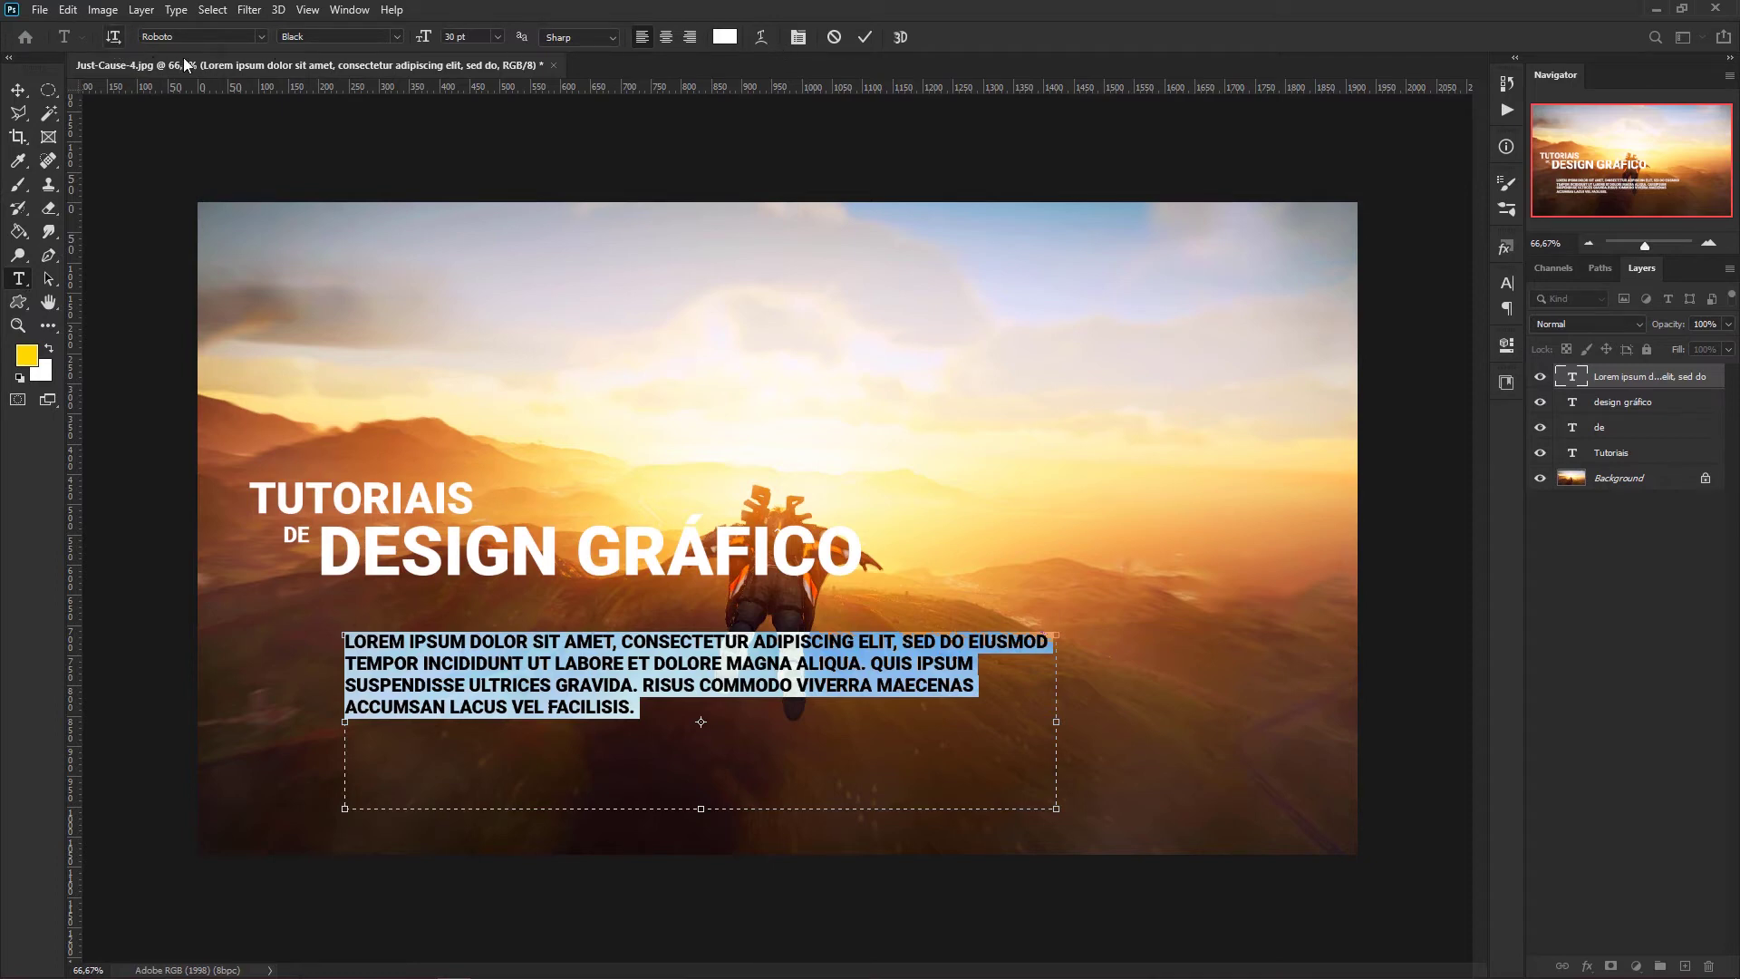
Preview other fonts, such as After Night, on the paragraph text and look through the available Roboto styles without applying any.
left_click(260, 36)
scroll(291, 434, "up", 10)
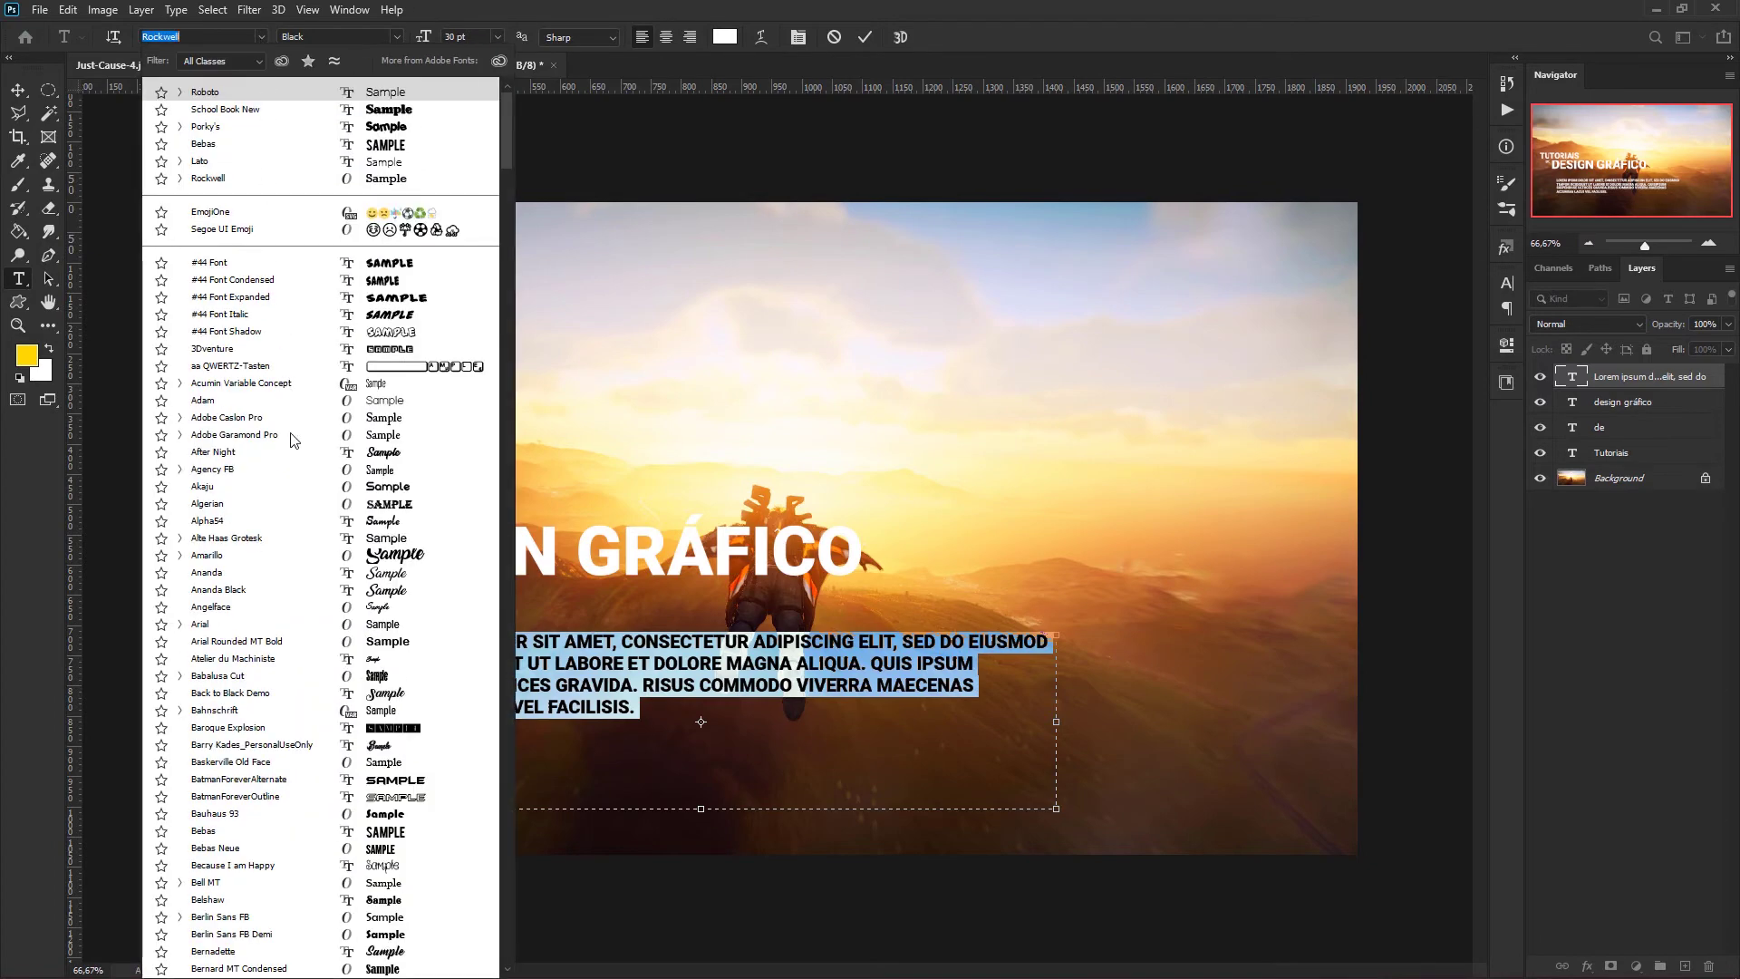
key("Down")
key("Down")
key("Down")
key("Down")
key("Down")
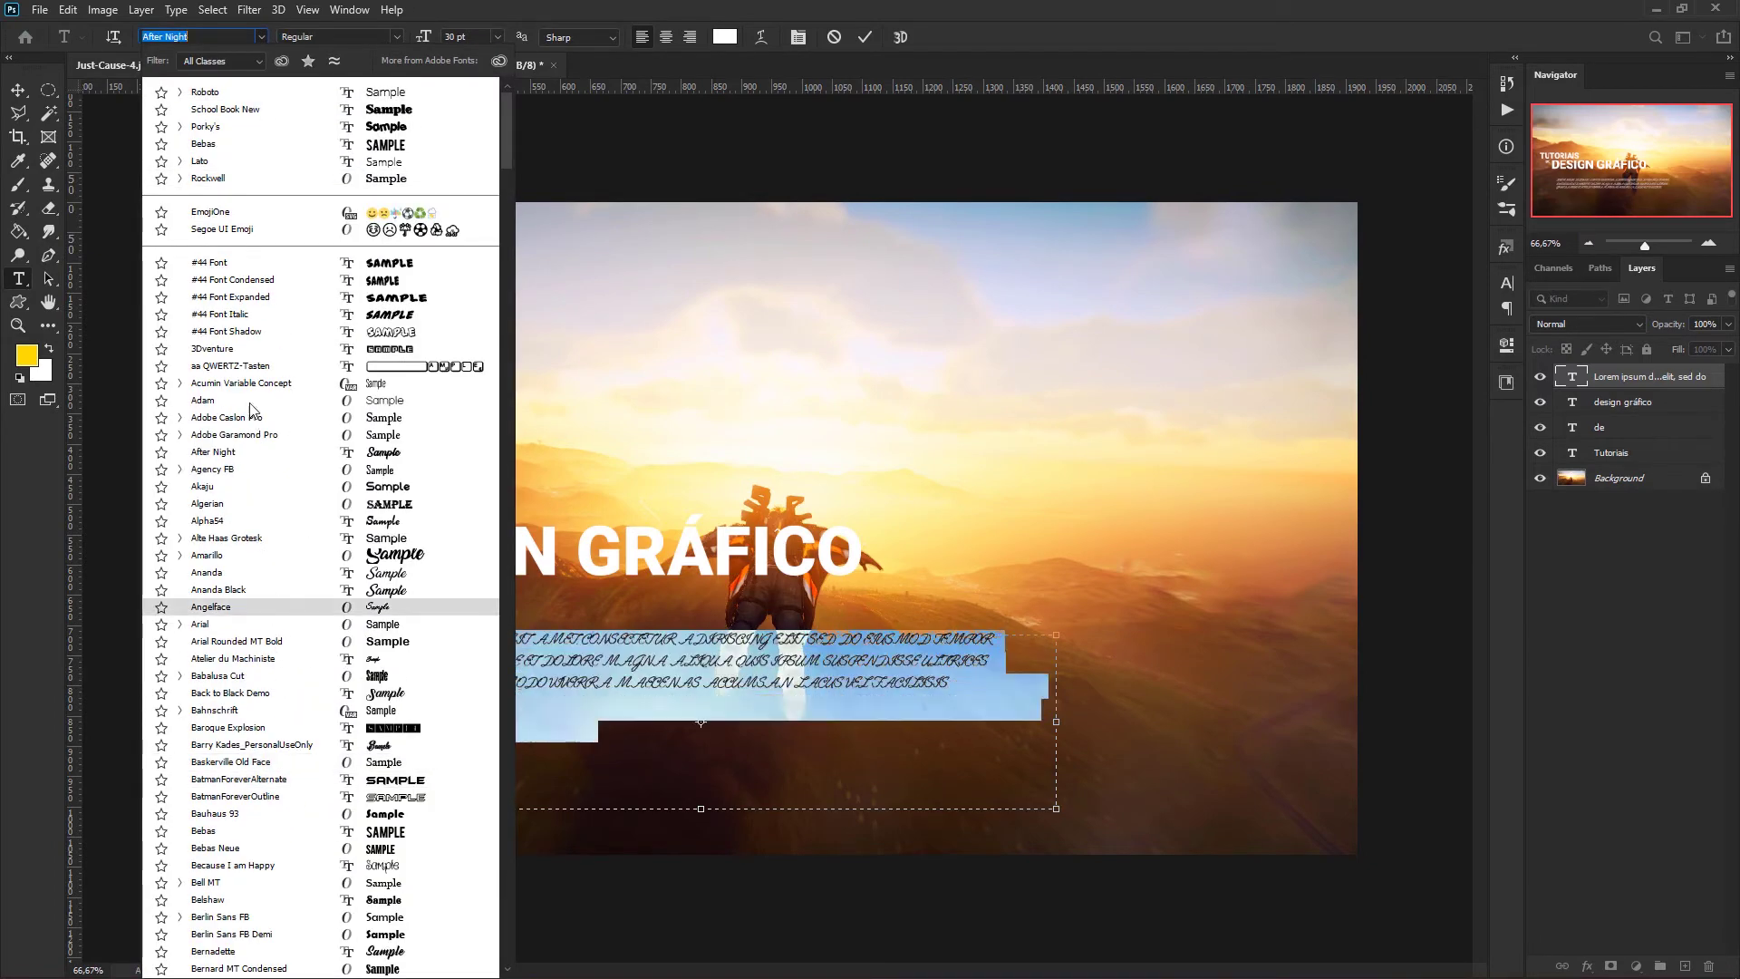
key("Escape")
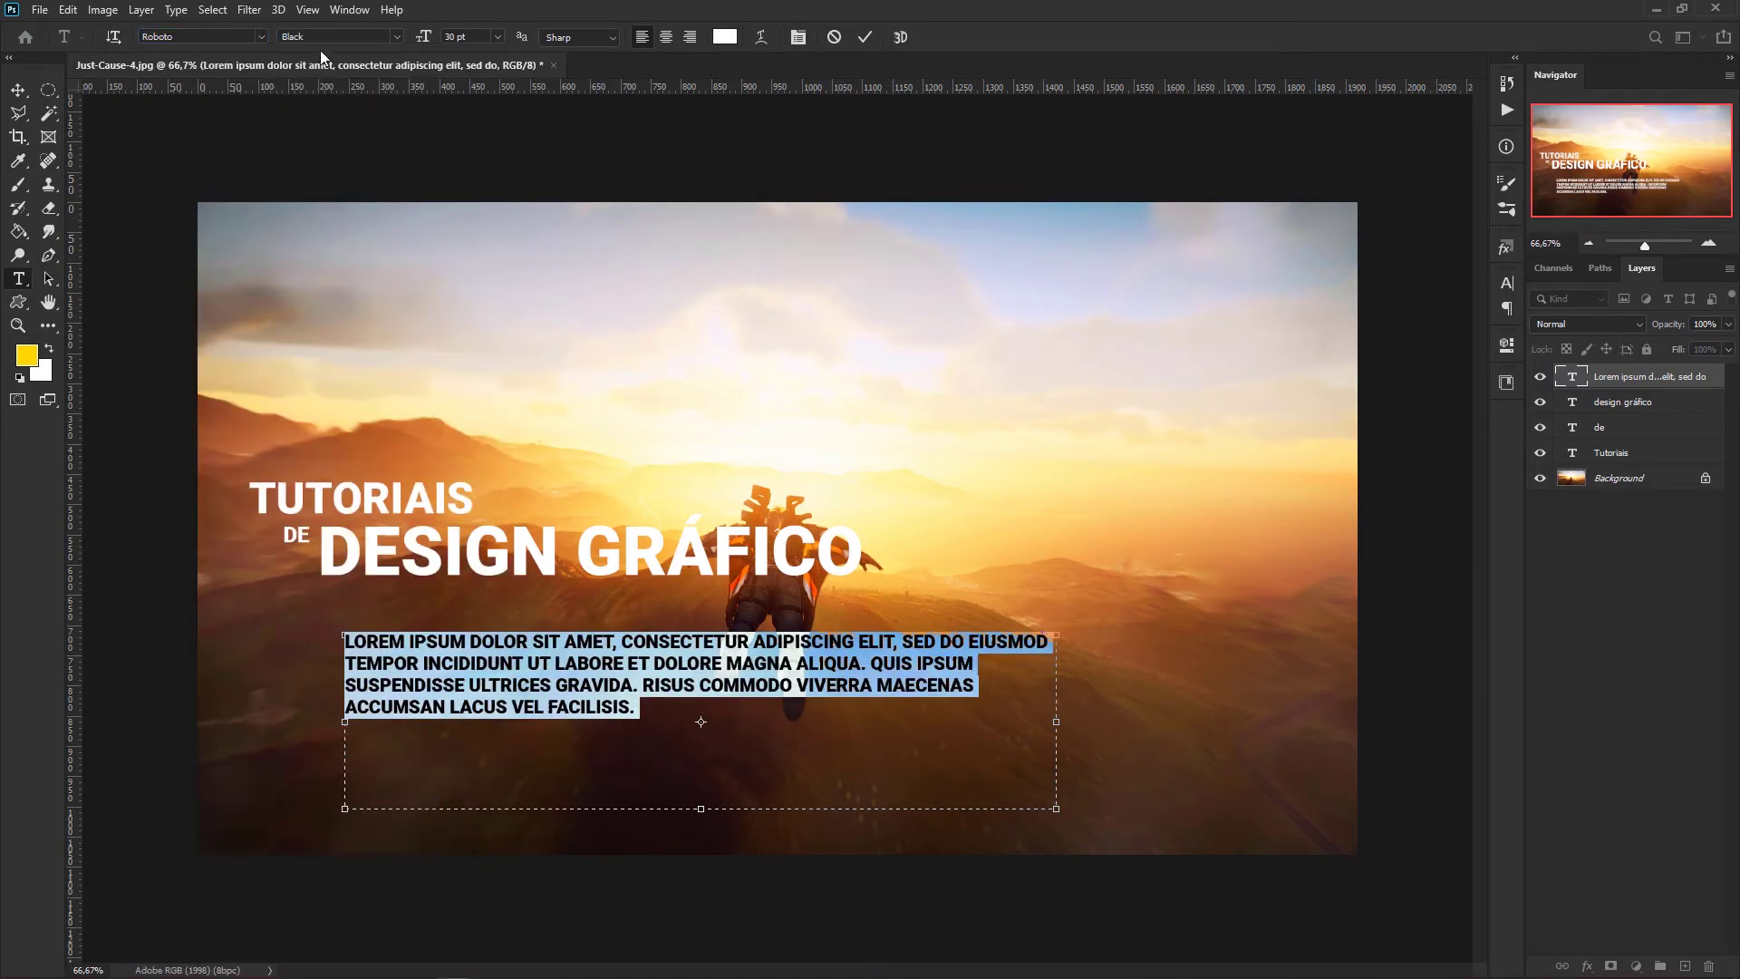
left_click(396, 36)
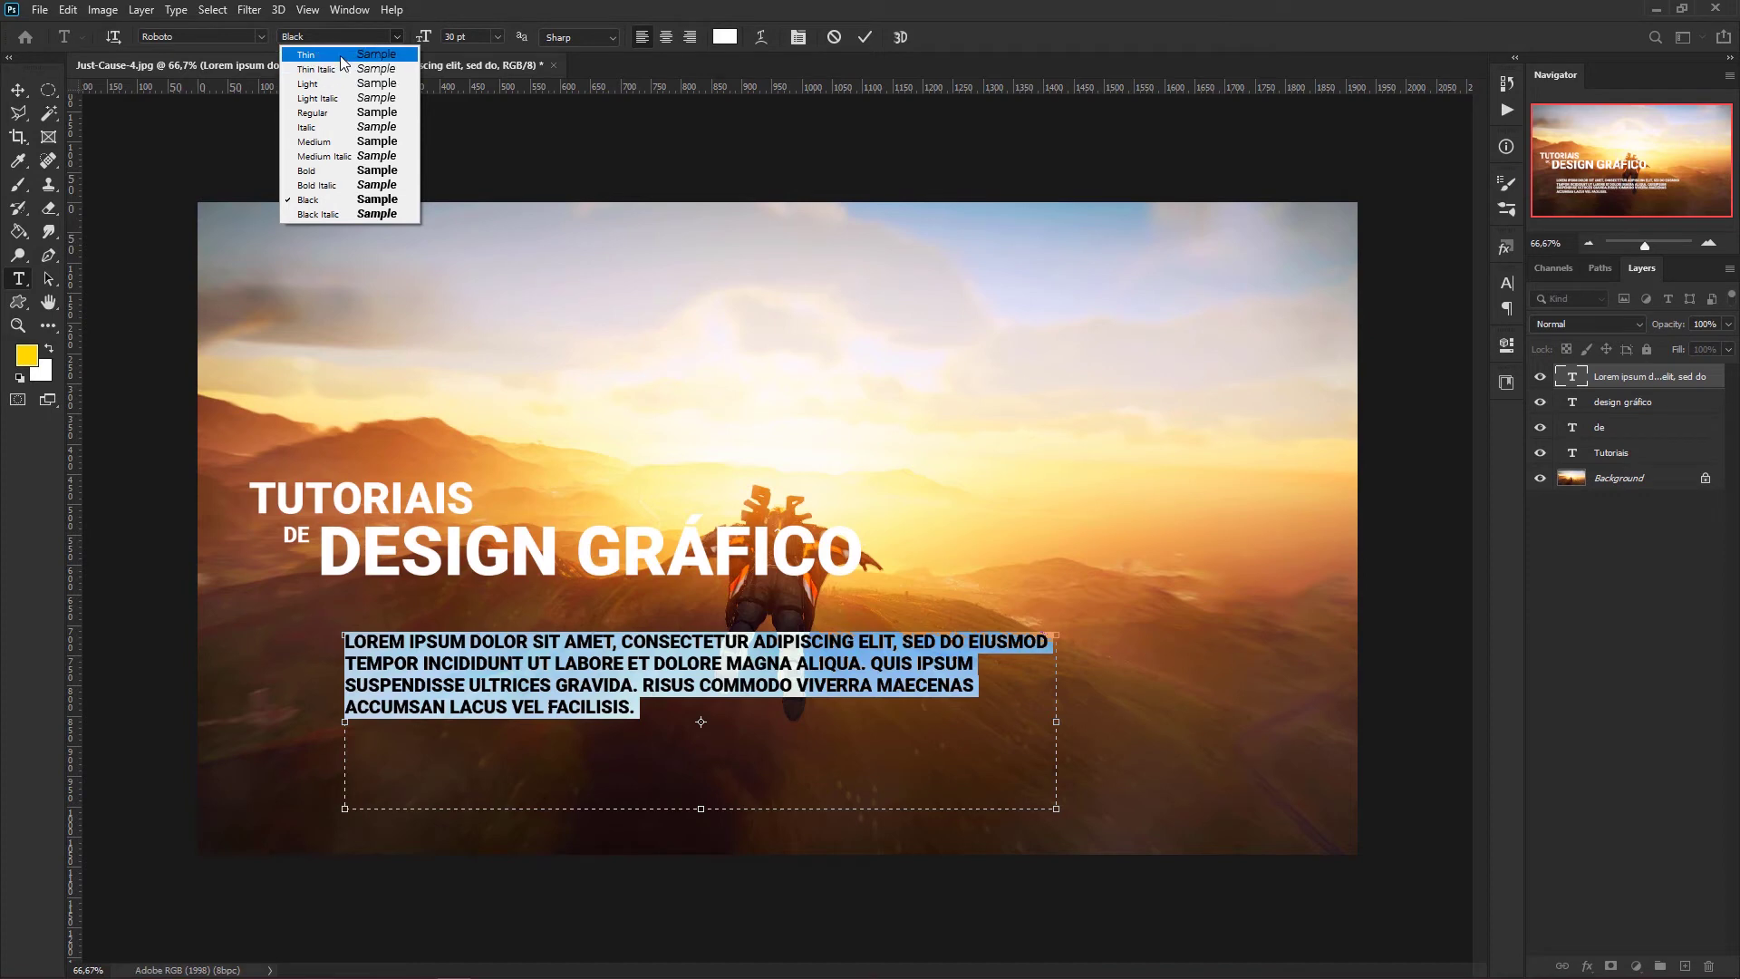
key("Escape")
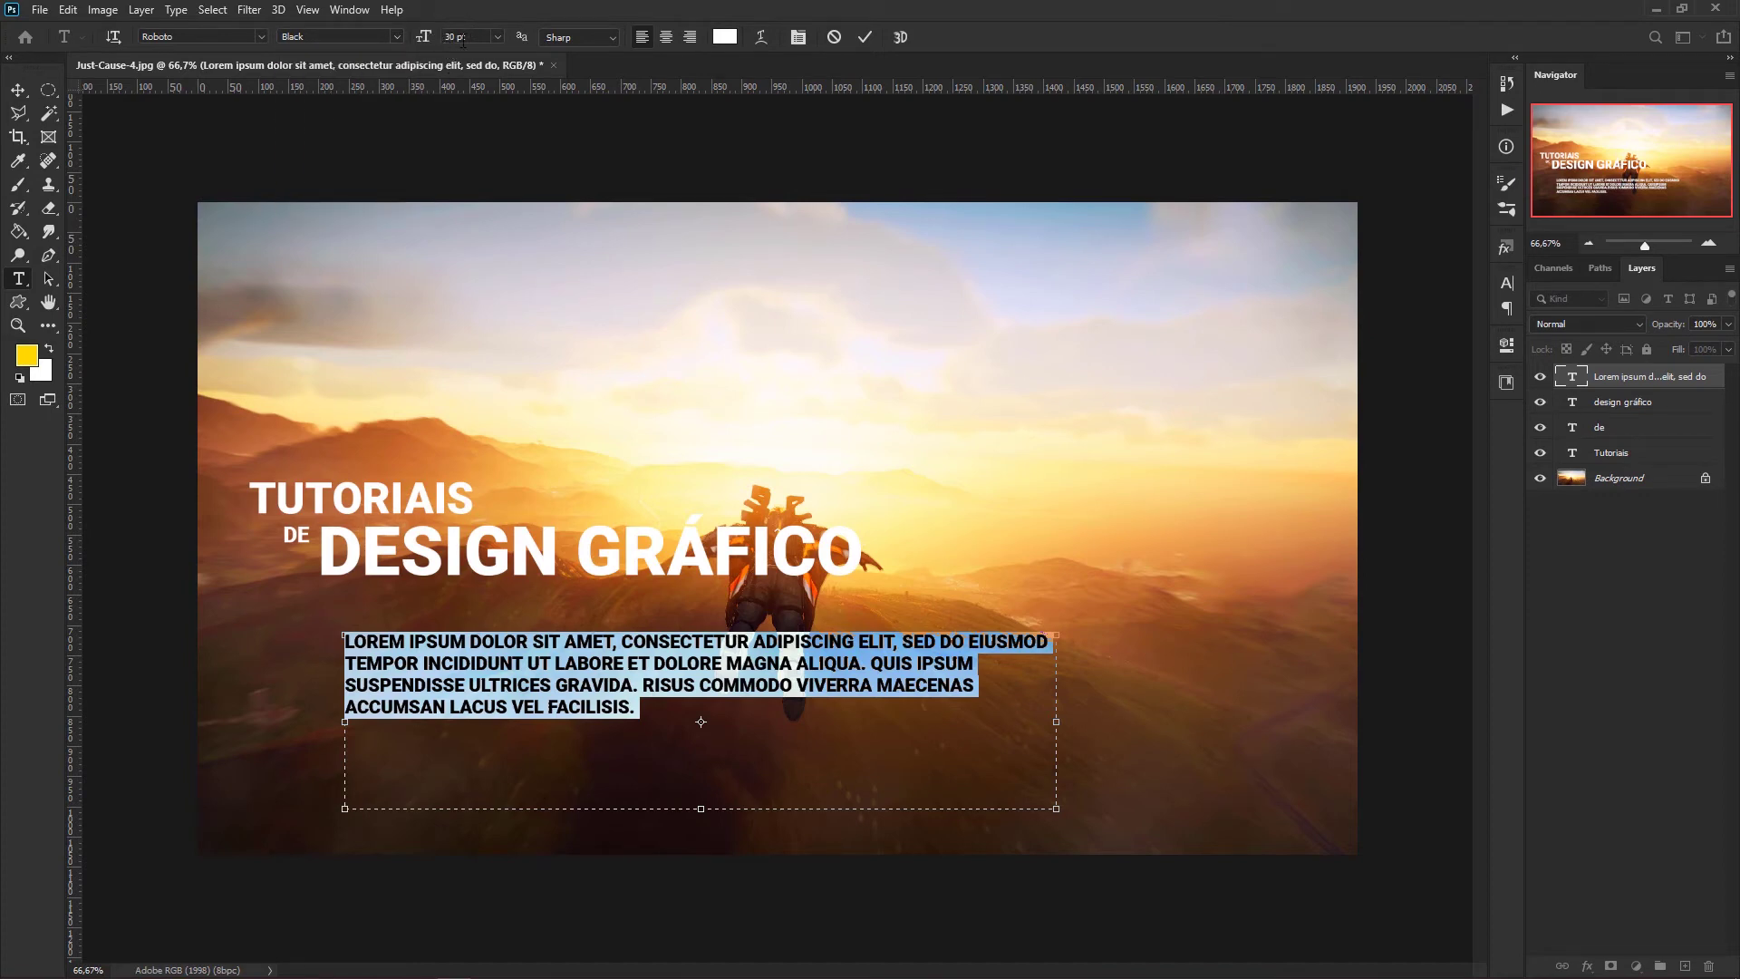
Try centre and right alignment on the paragraph and return it to left alignment.
left_click(667, 34)
left_click(690, 38)
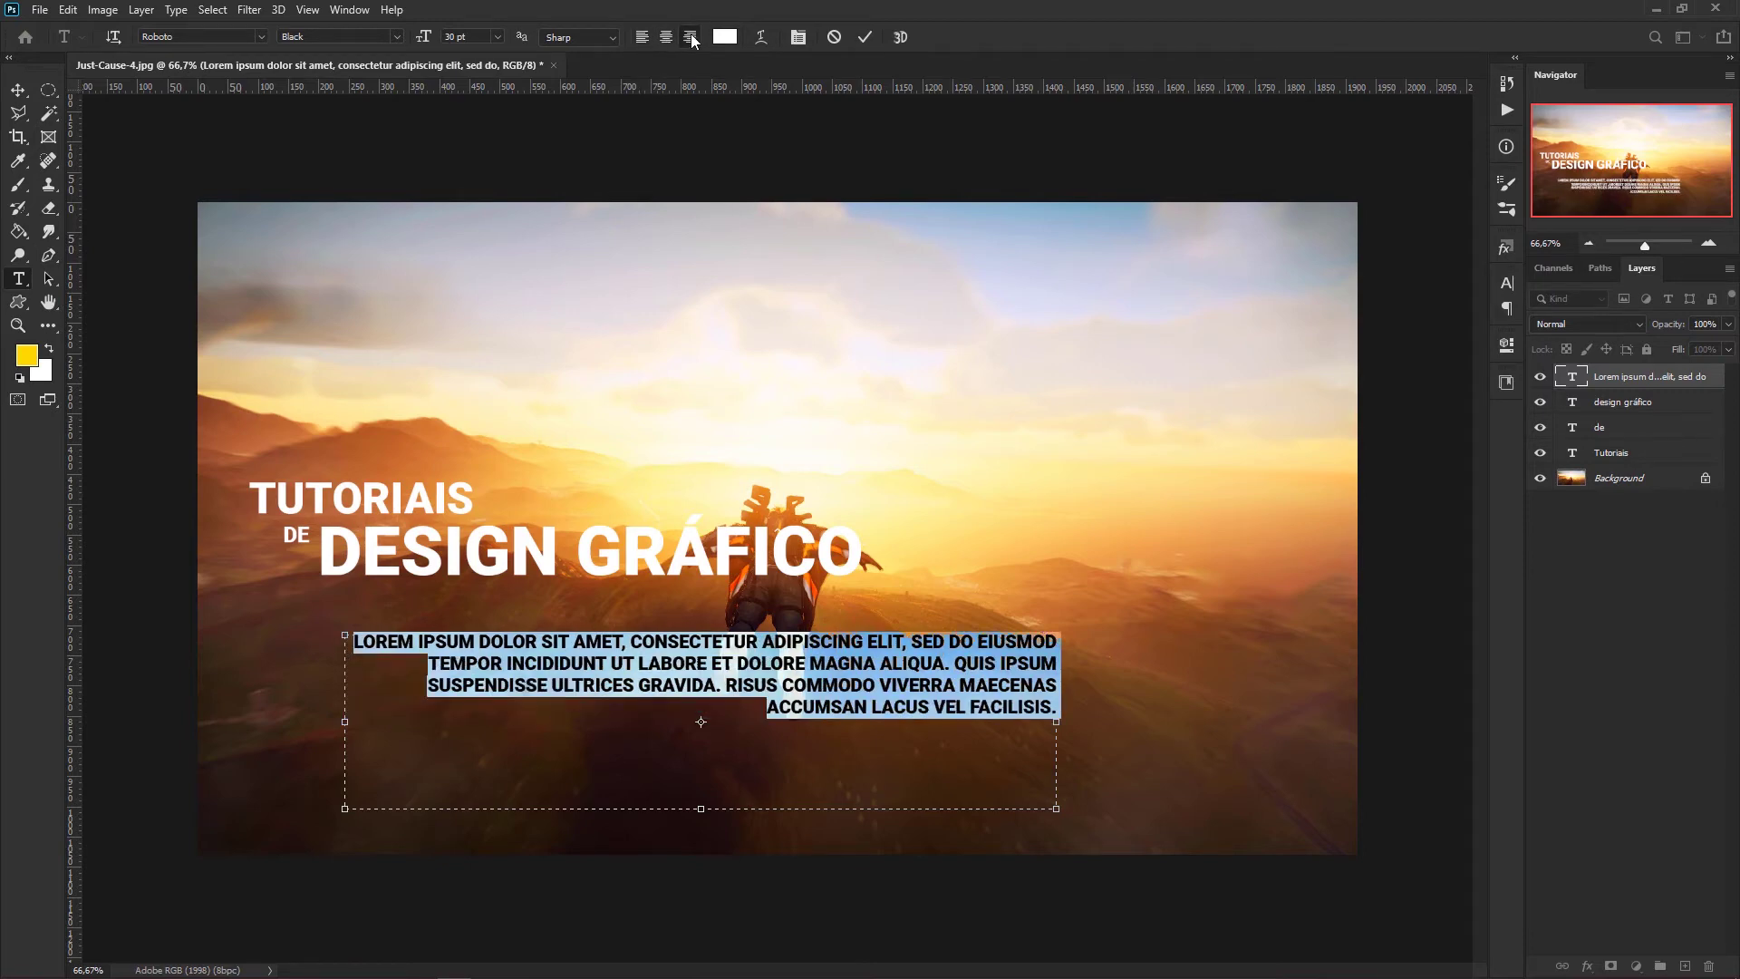
left_click(645, 39)
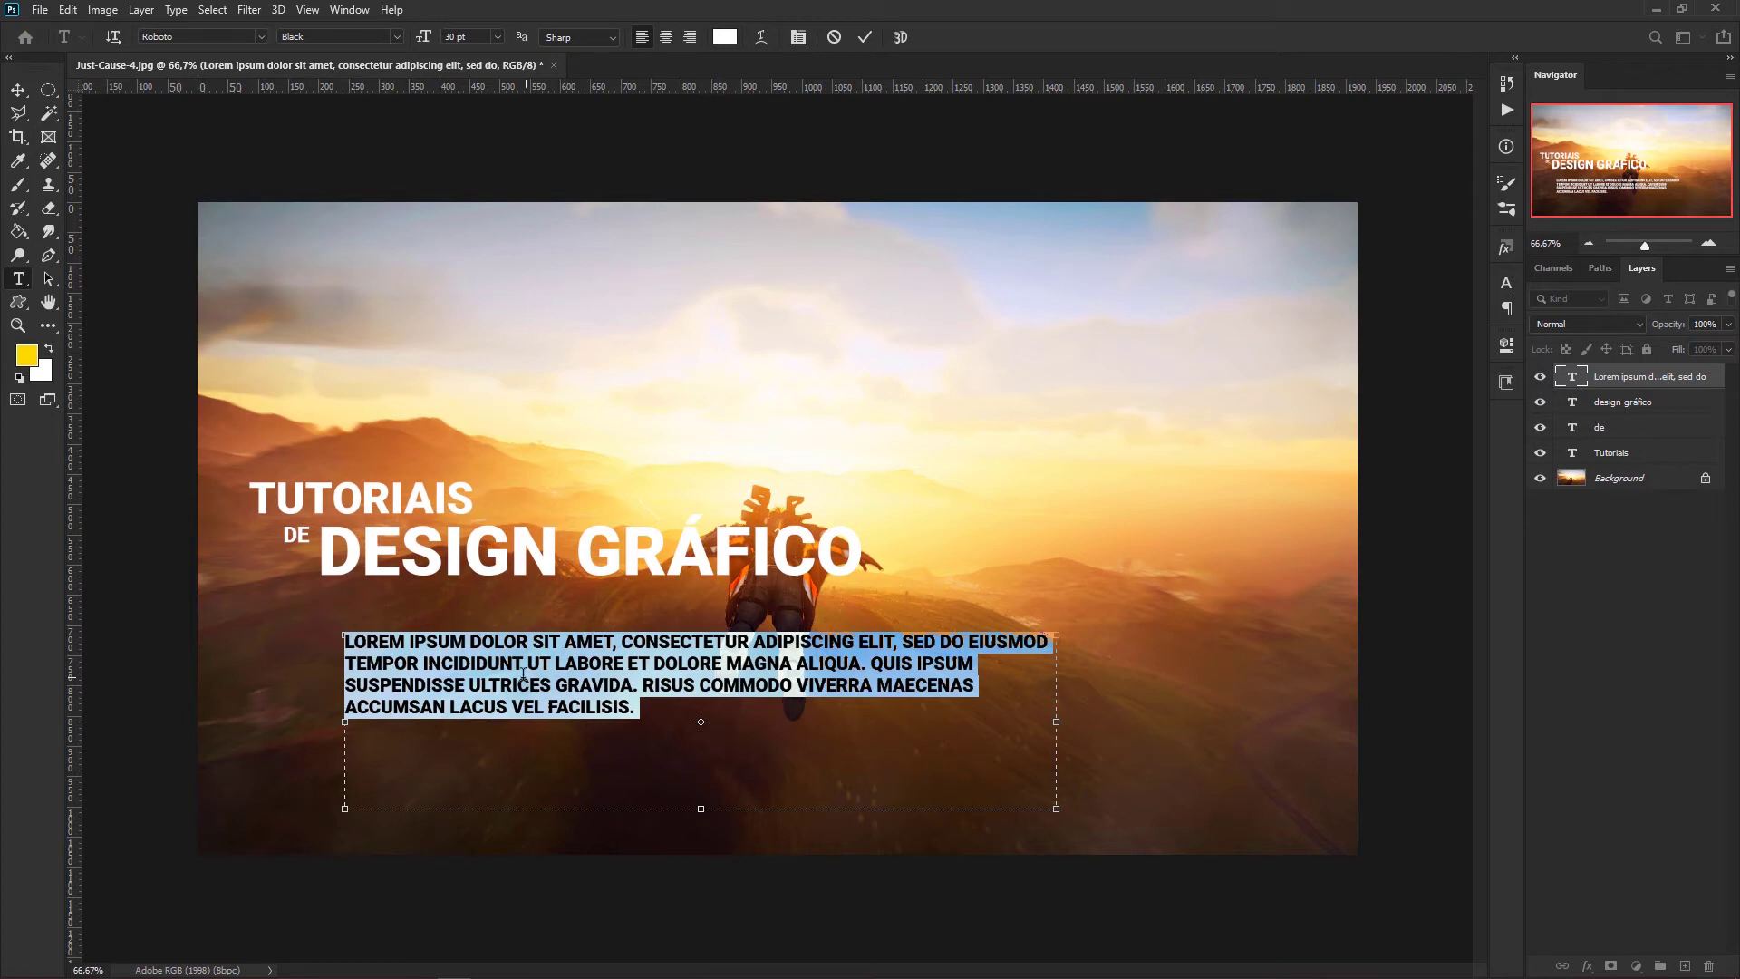
Change the whole paragraph's text colour to yellow, ffd200.
left_click(725, 36)
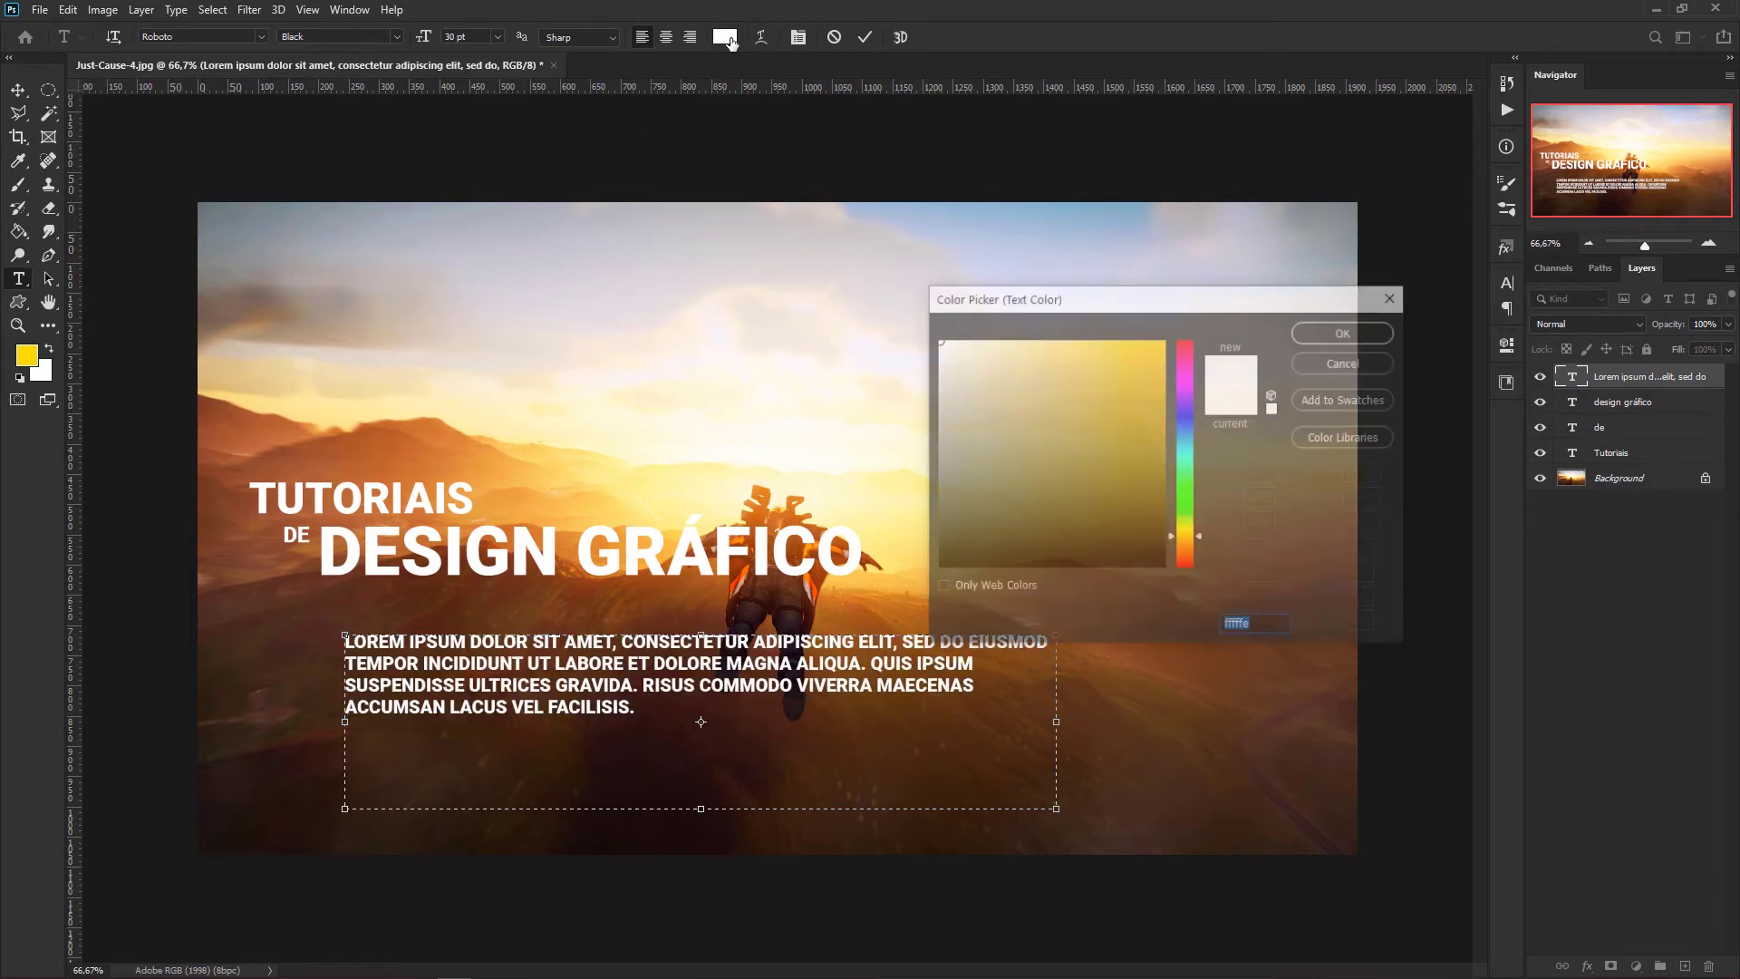
type("ffd200")
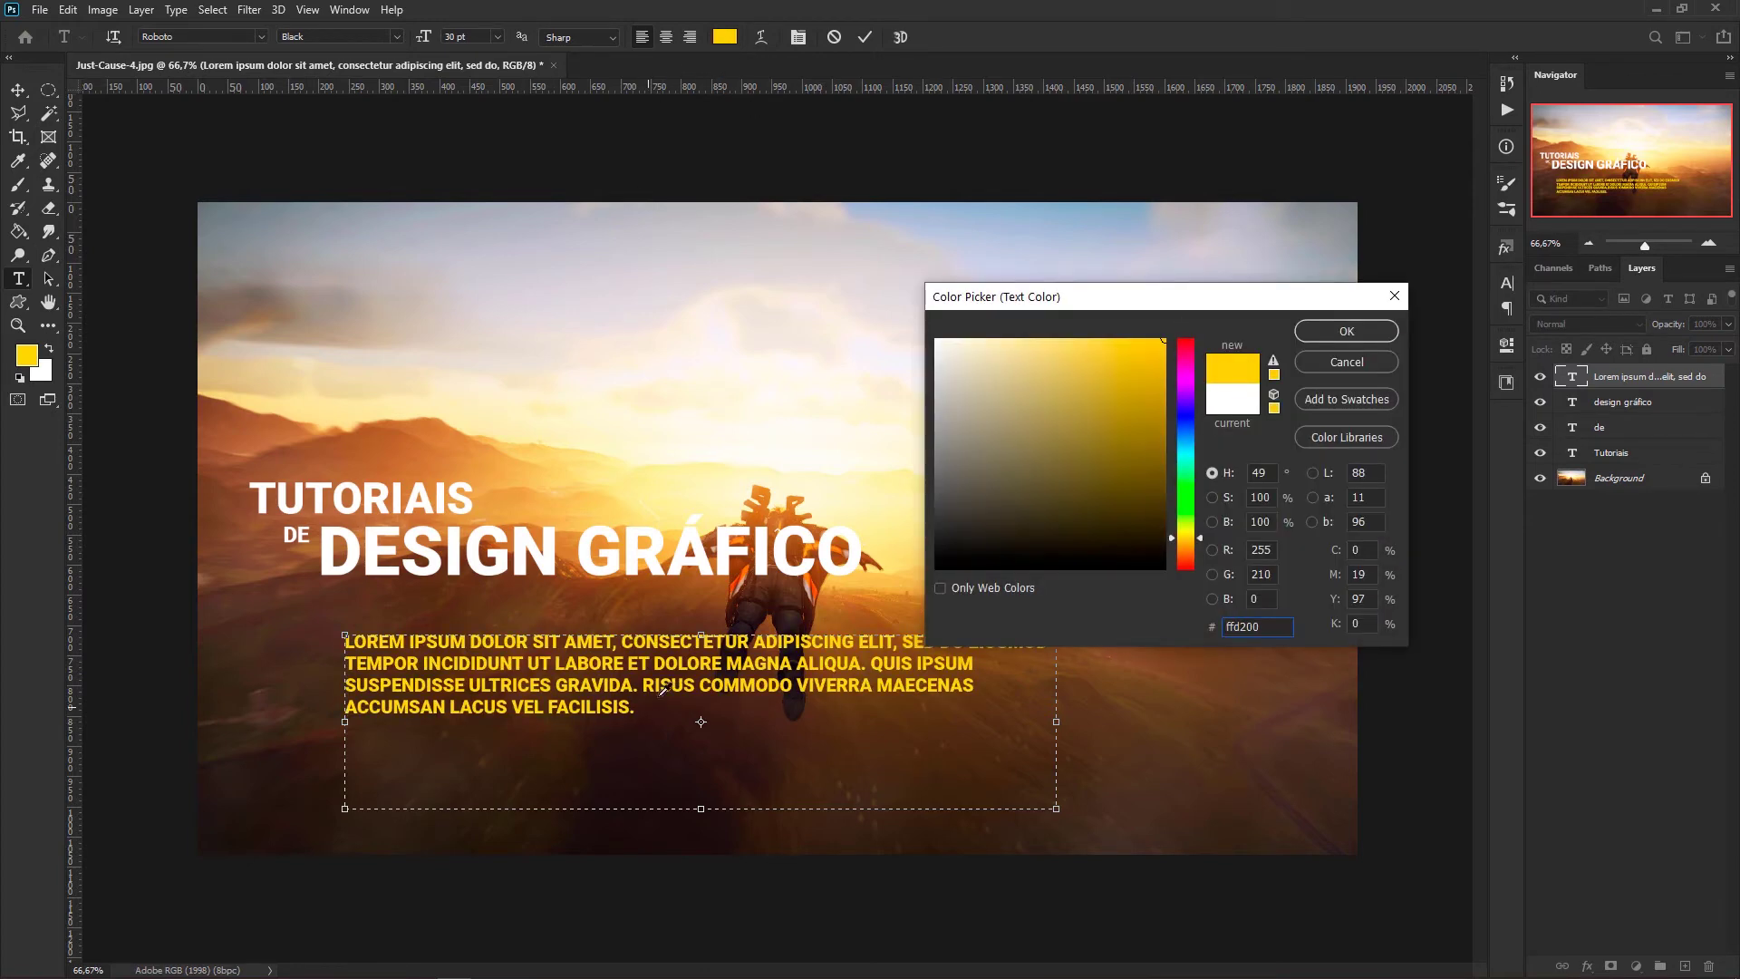
left_click(1329, 330)
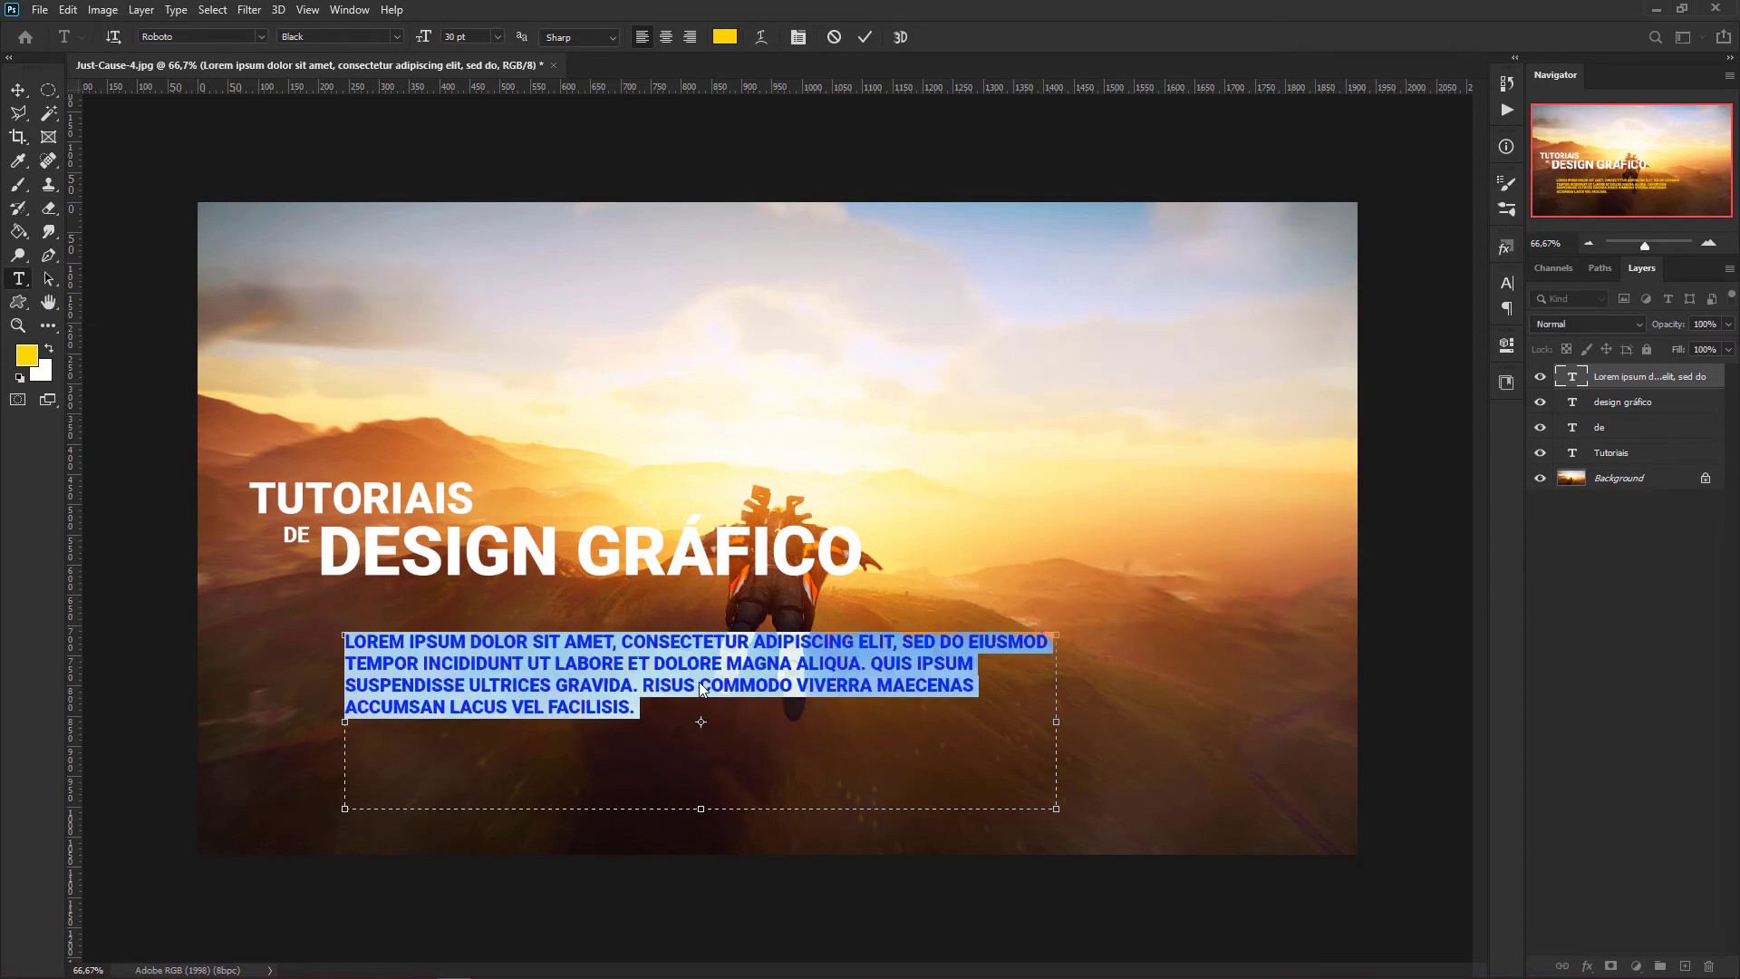
left_click(666, 713)
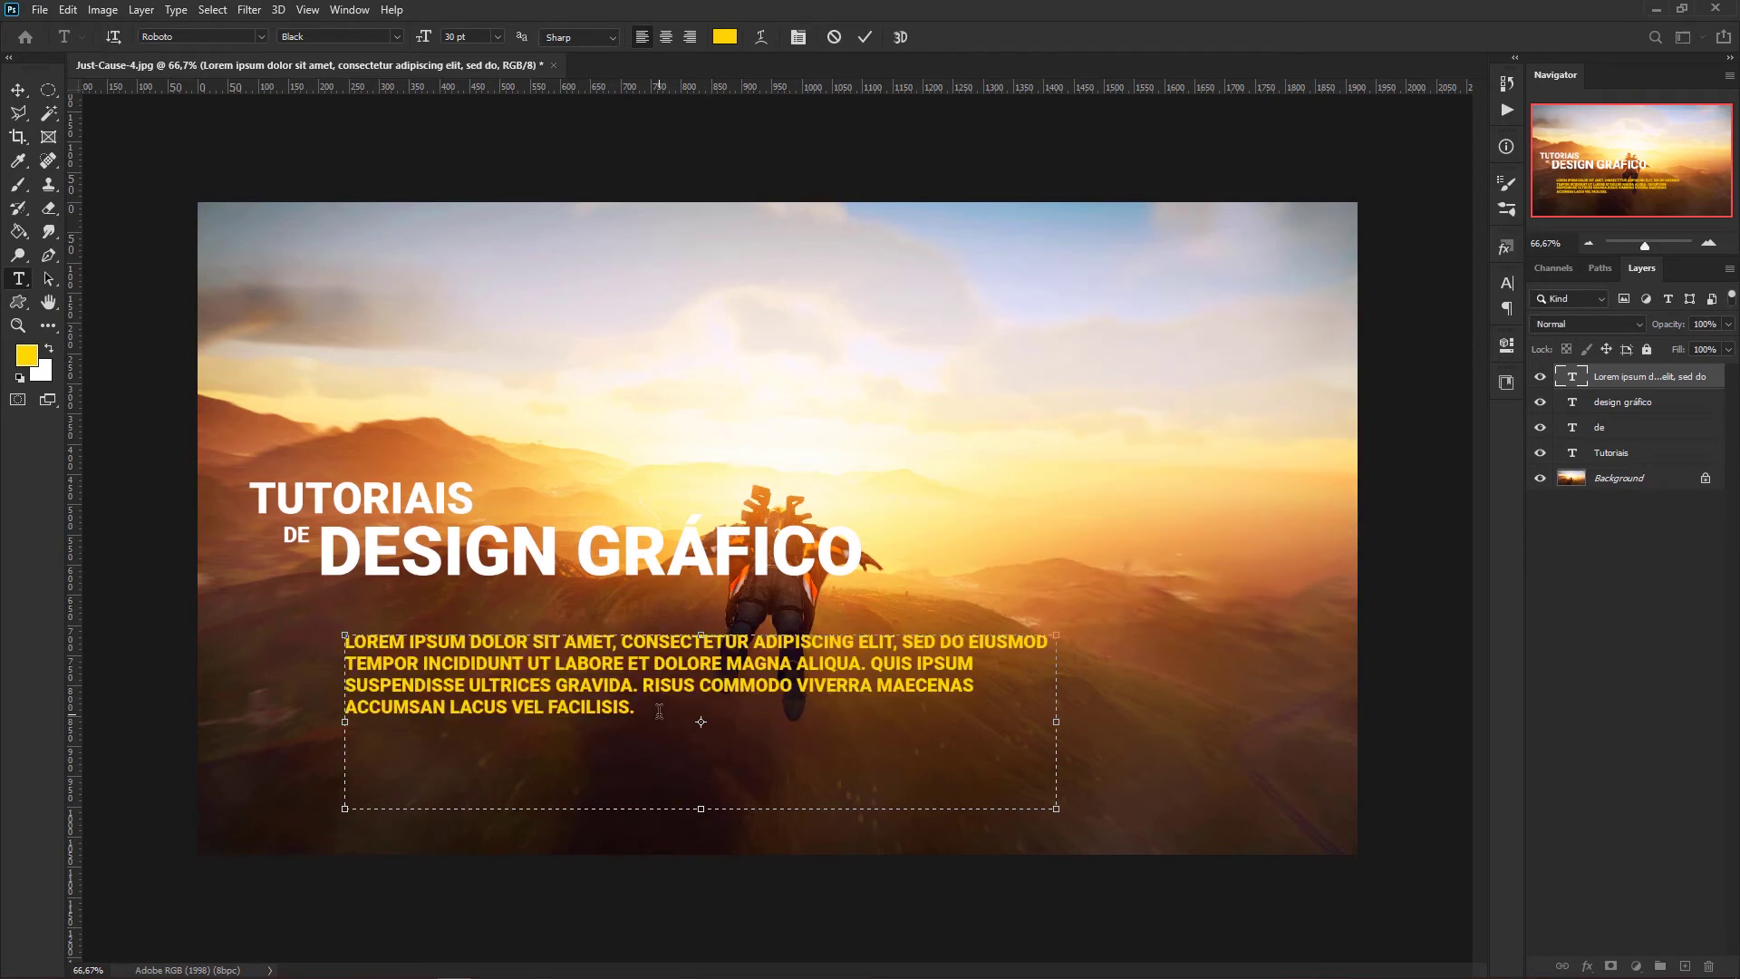
Recolour only the paragraph's last sentence, from RISUS COMMODO to VEL FACILISIS, to blue, 0072ff.
left_click_drag(649, 708, 308, 645)
left_click(645, 717)
left_click_drag(643, 686, 649, 701)
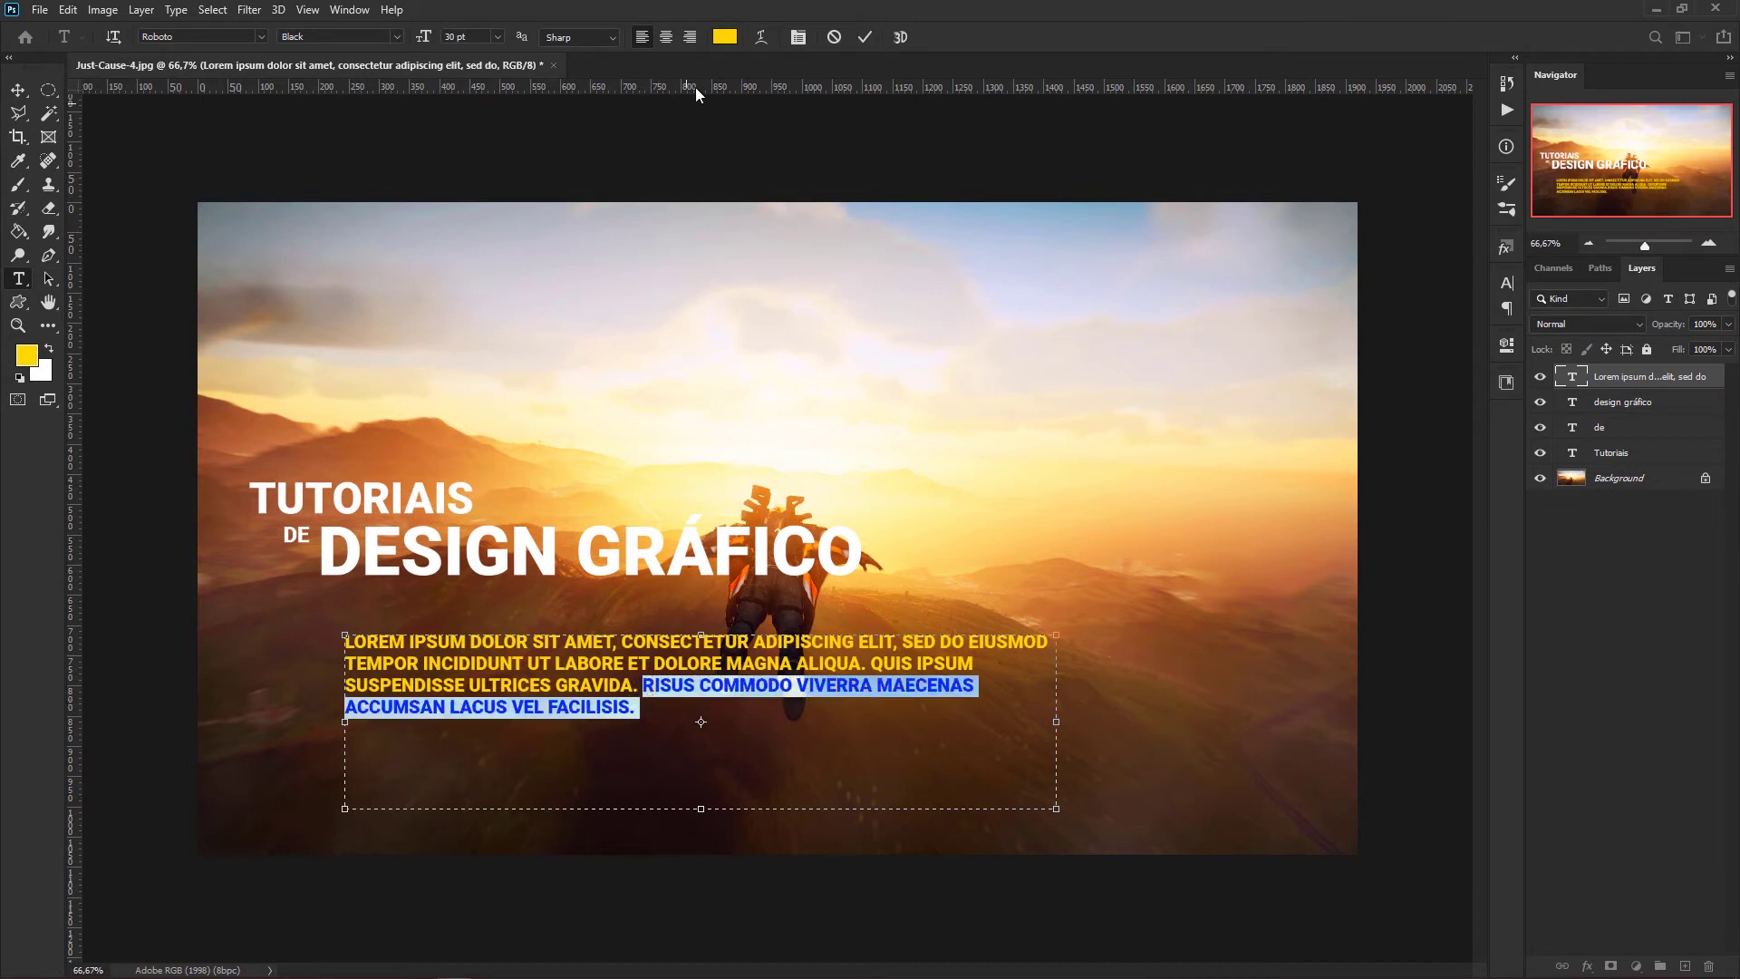
left_click(724, 37)
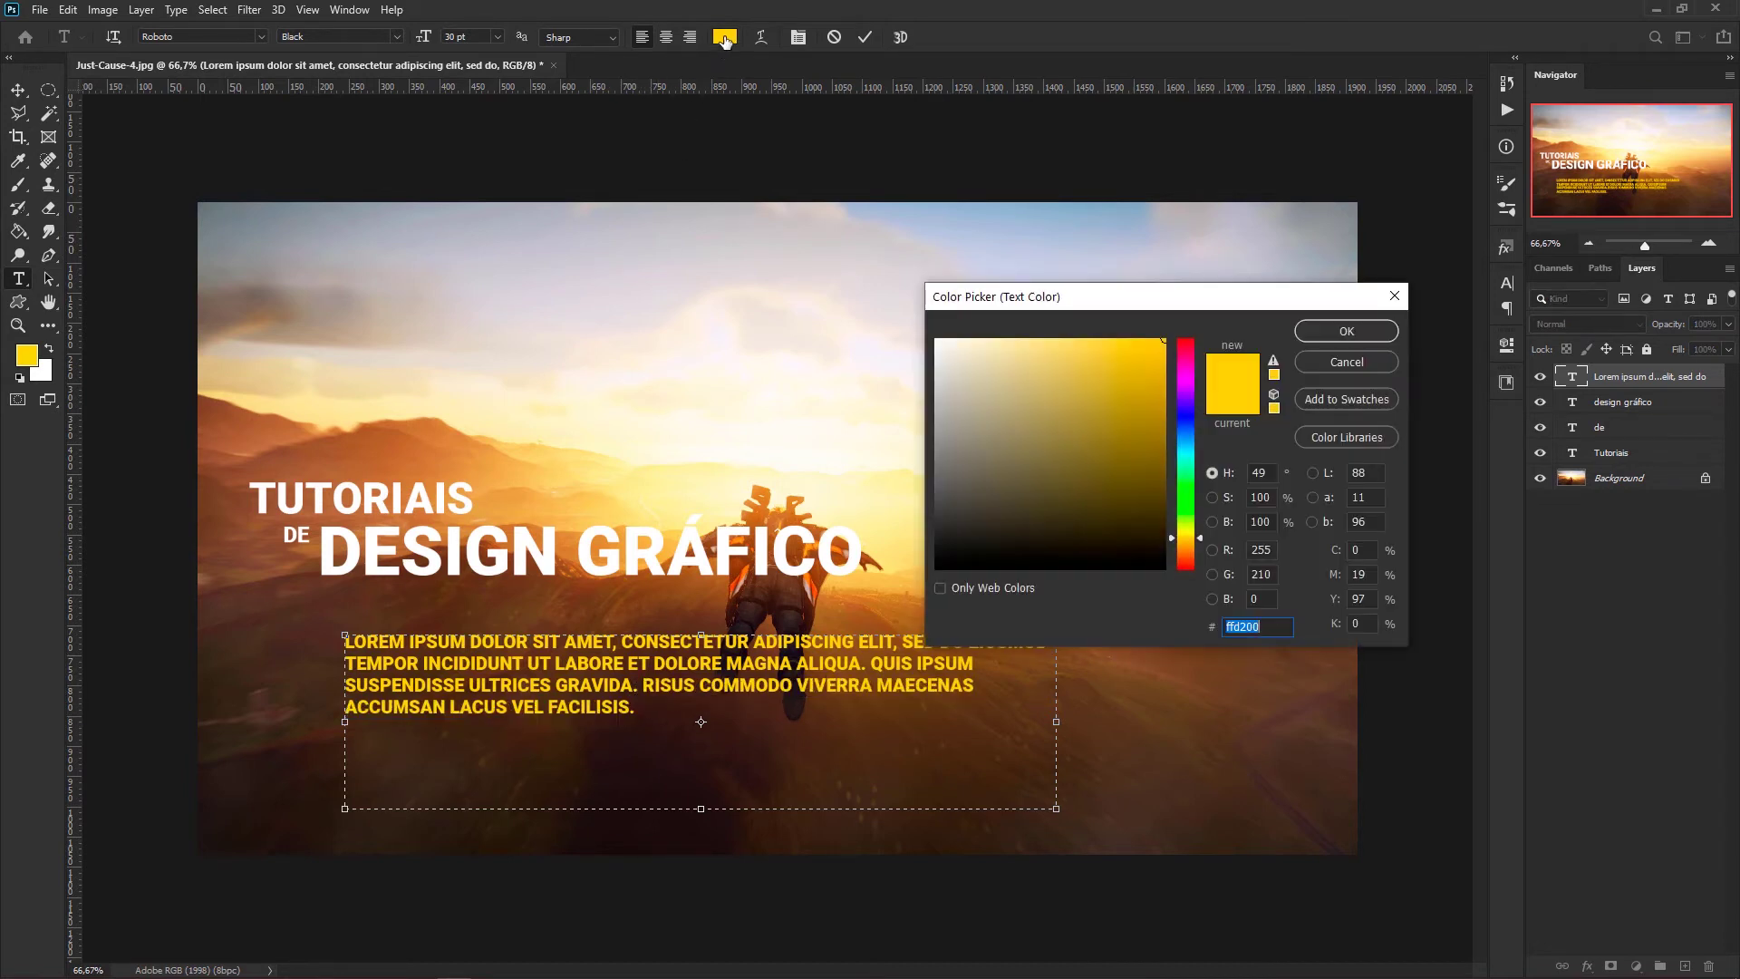
left_click(1183, 433)
left_click(1323, 332)
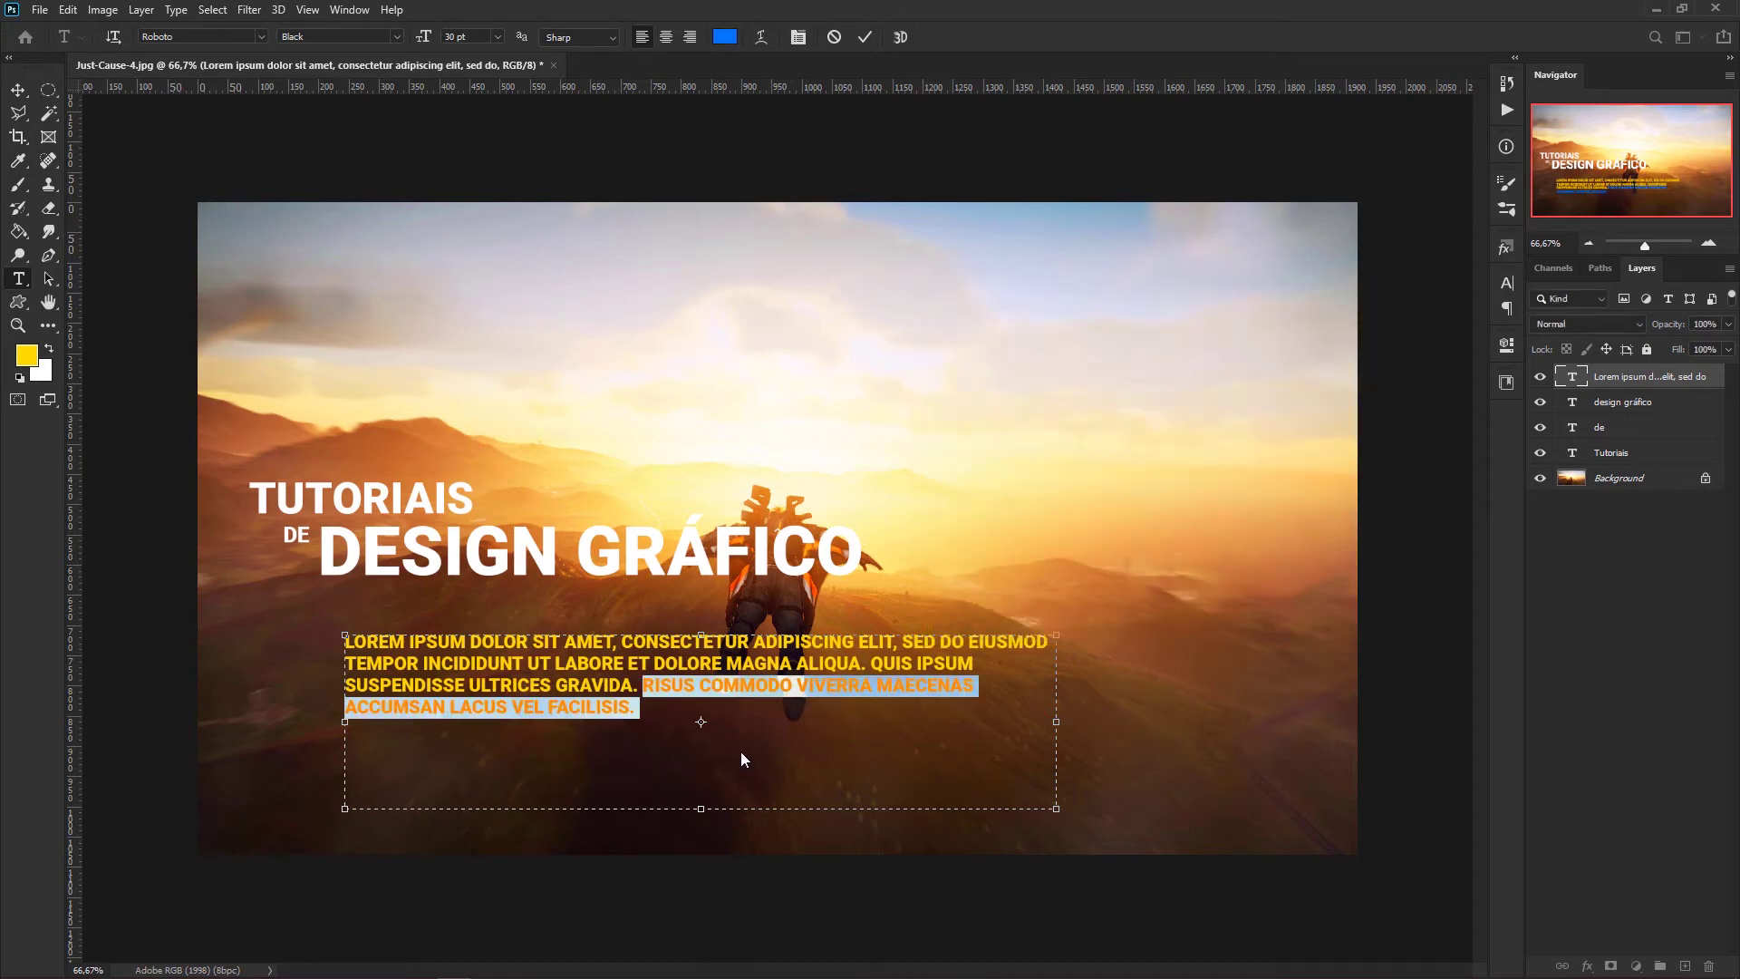
left_click(774, 725)
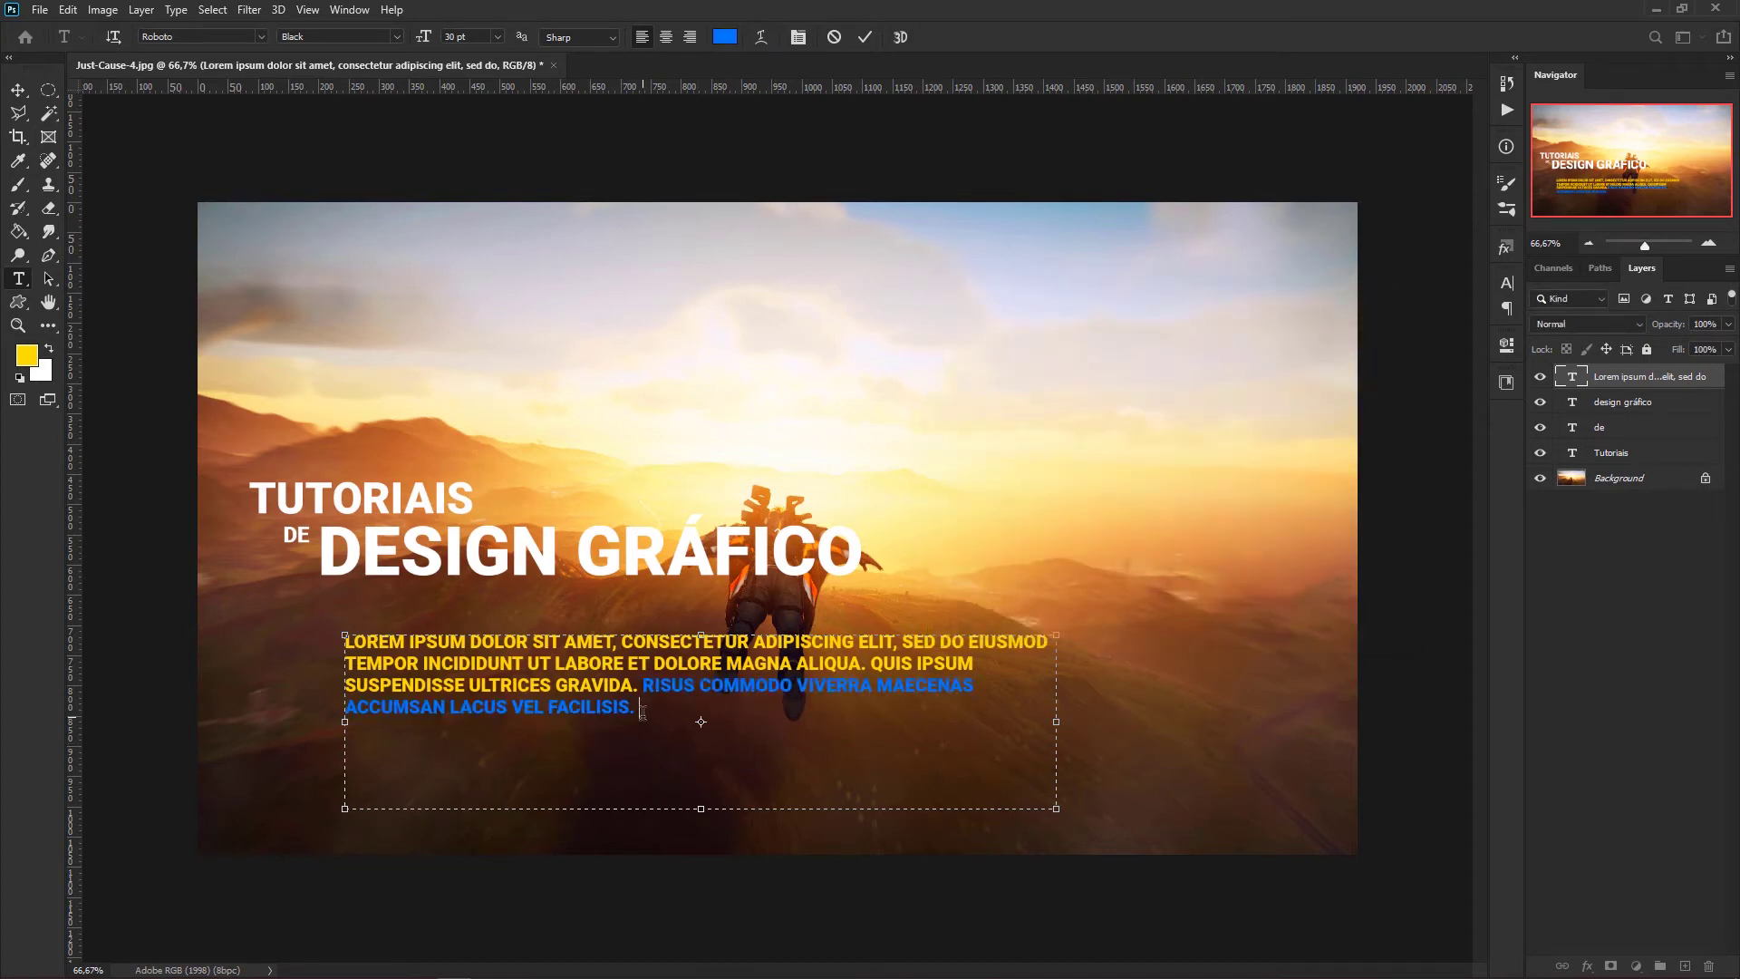
Select all of the paragraph text and set its colour back to white.
key("shift+Up")
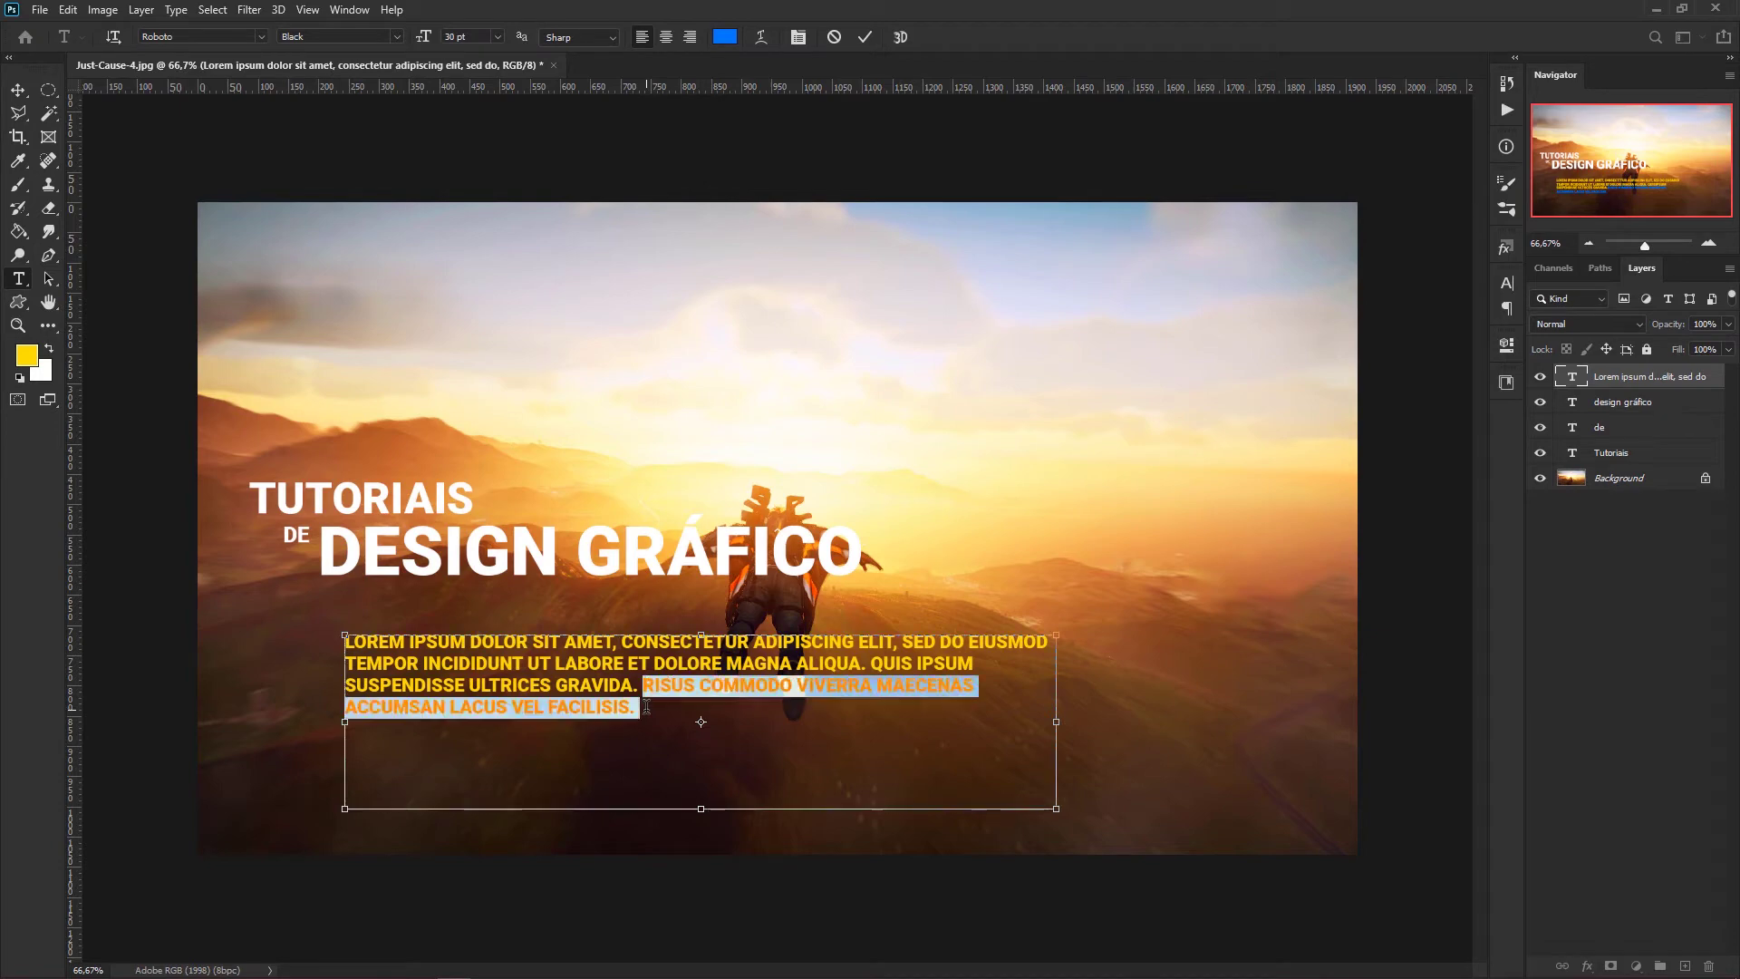
left_click(660, 714)
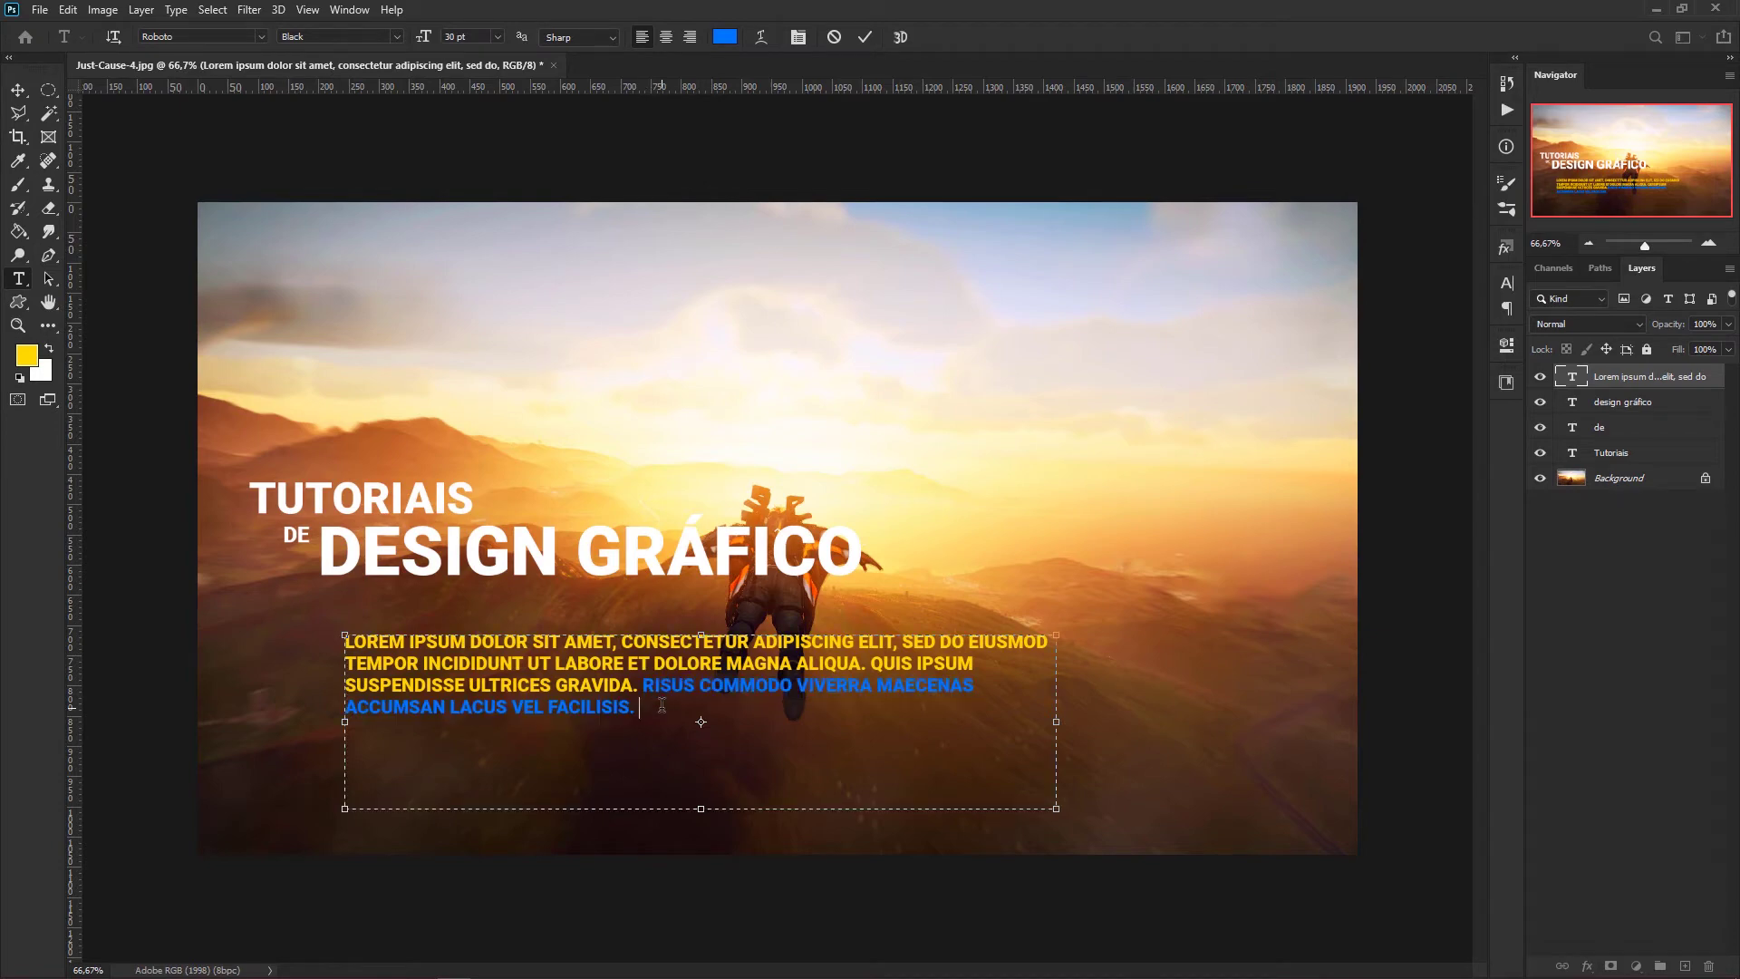
key("ctrl+a")
left_click(725, 37)
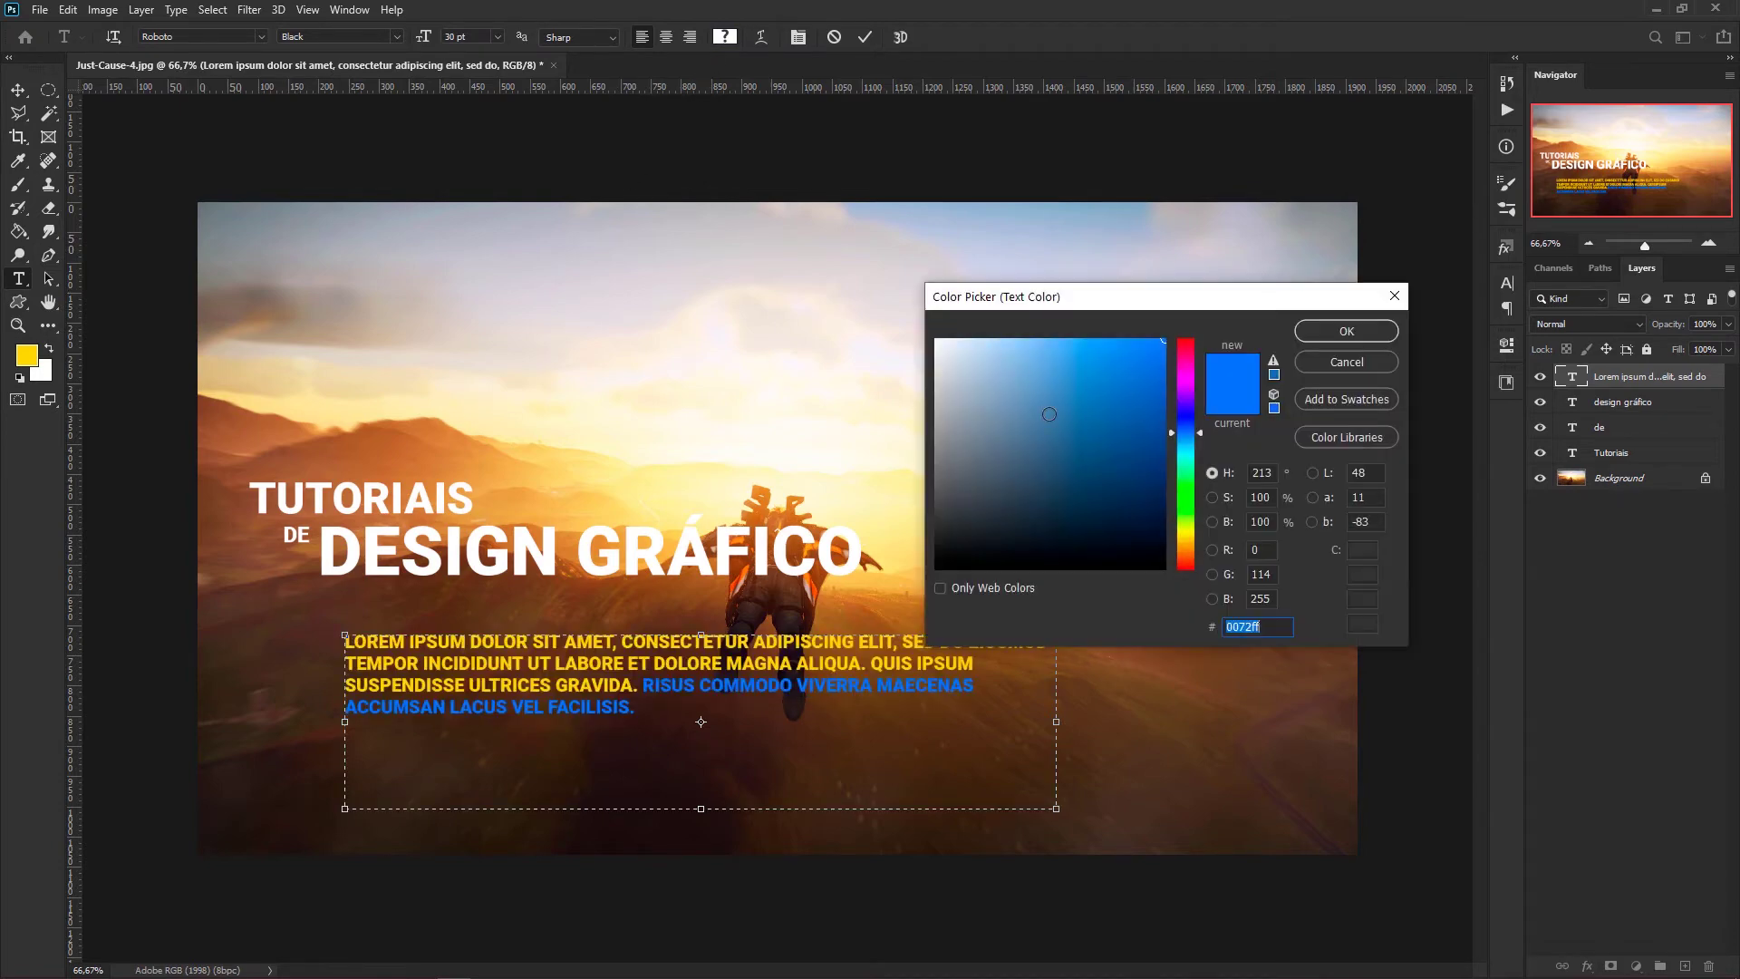
left_click(937, 341)
left_click(1328, 331)
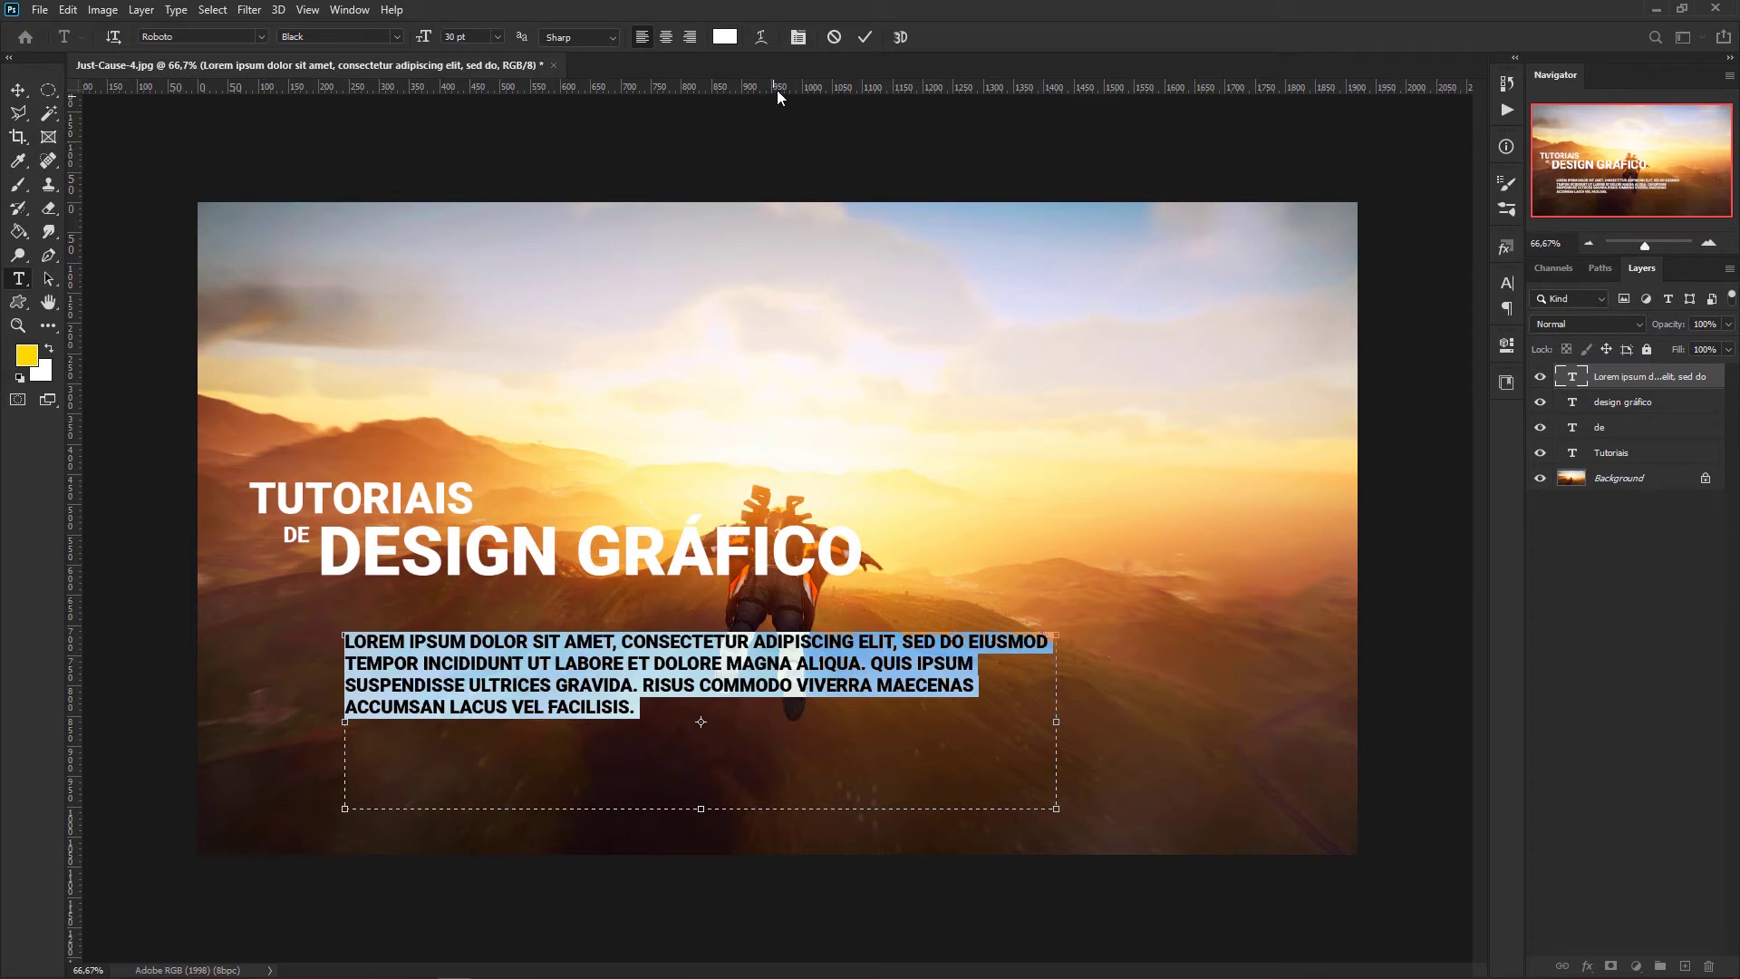
Open the character settings and increase the paragraph's leading to 54 pt.
left_click(796, 39)
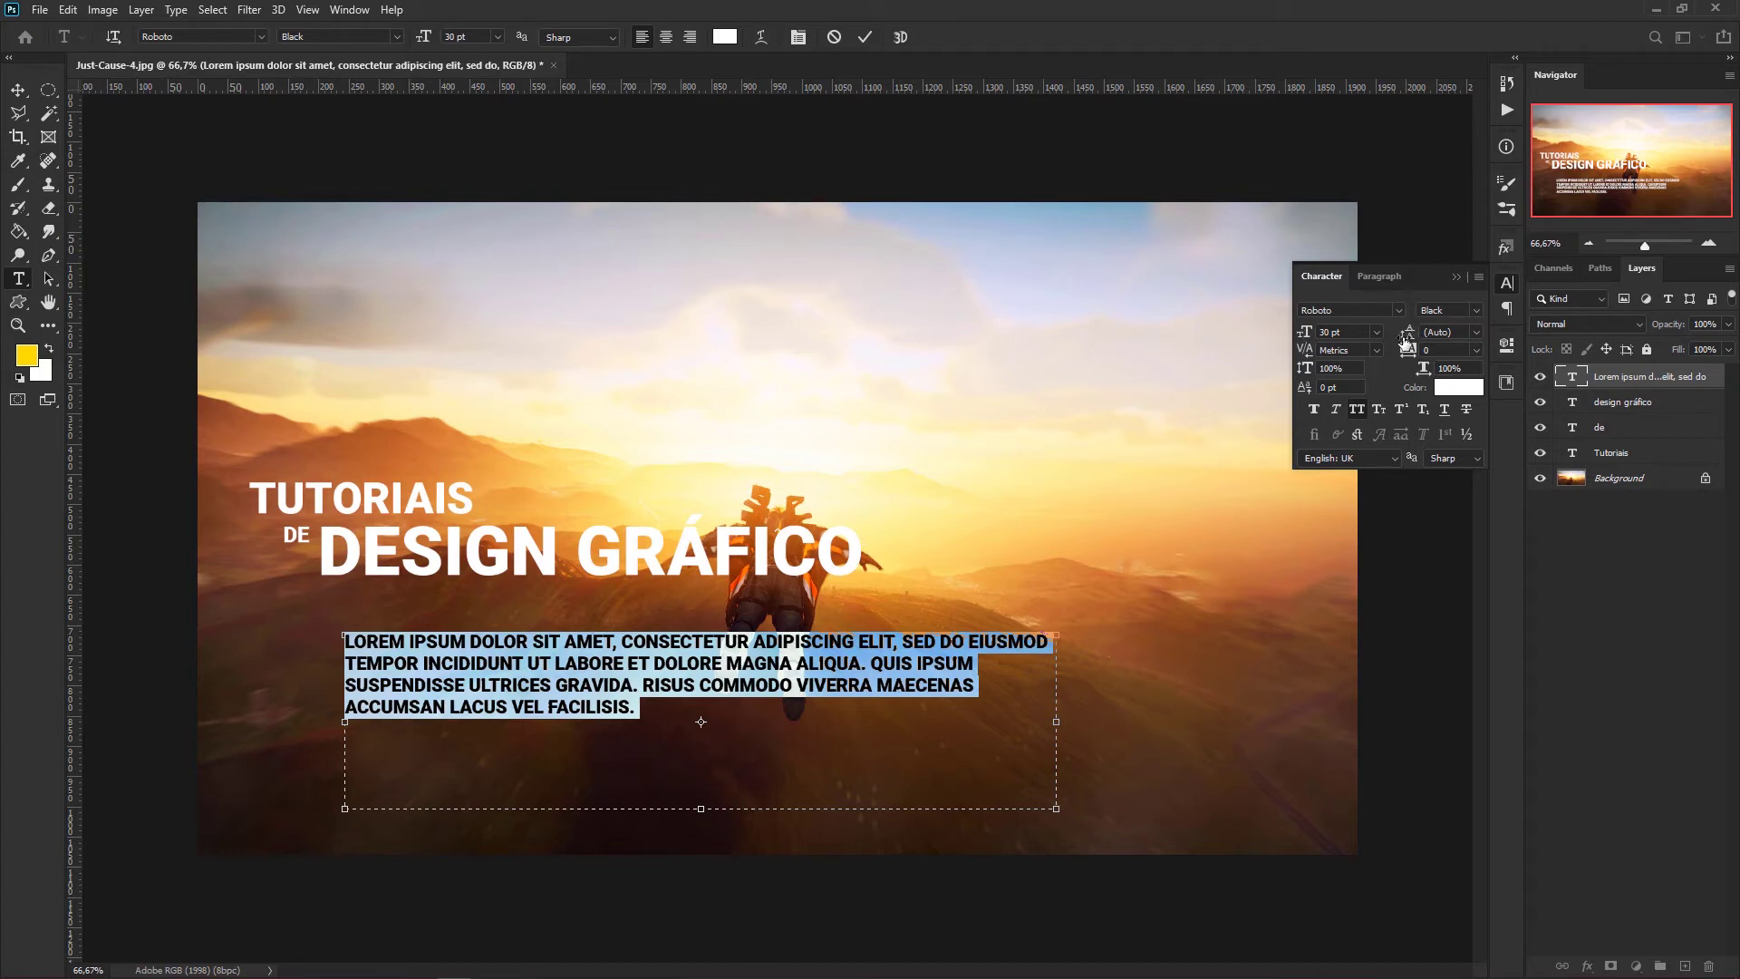
left_click_drag(1405, 342, 1420, 339)
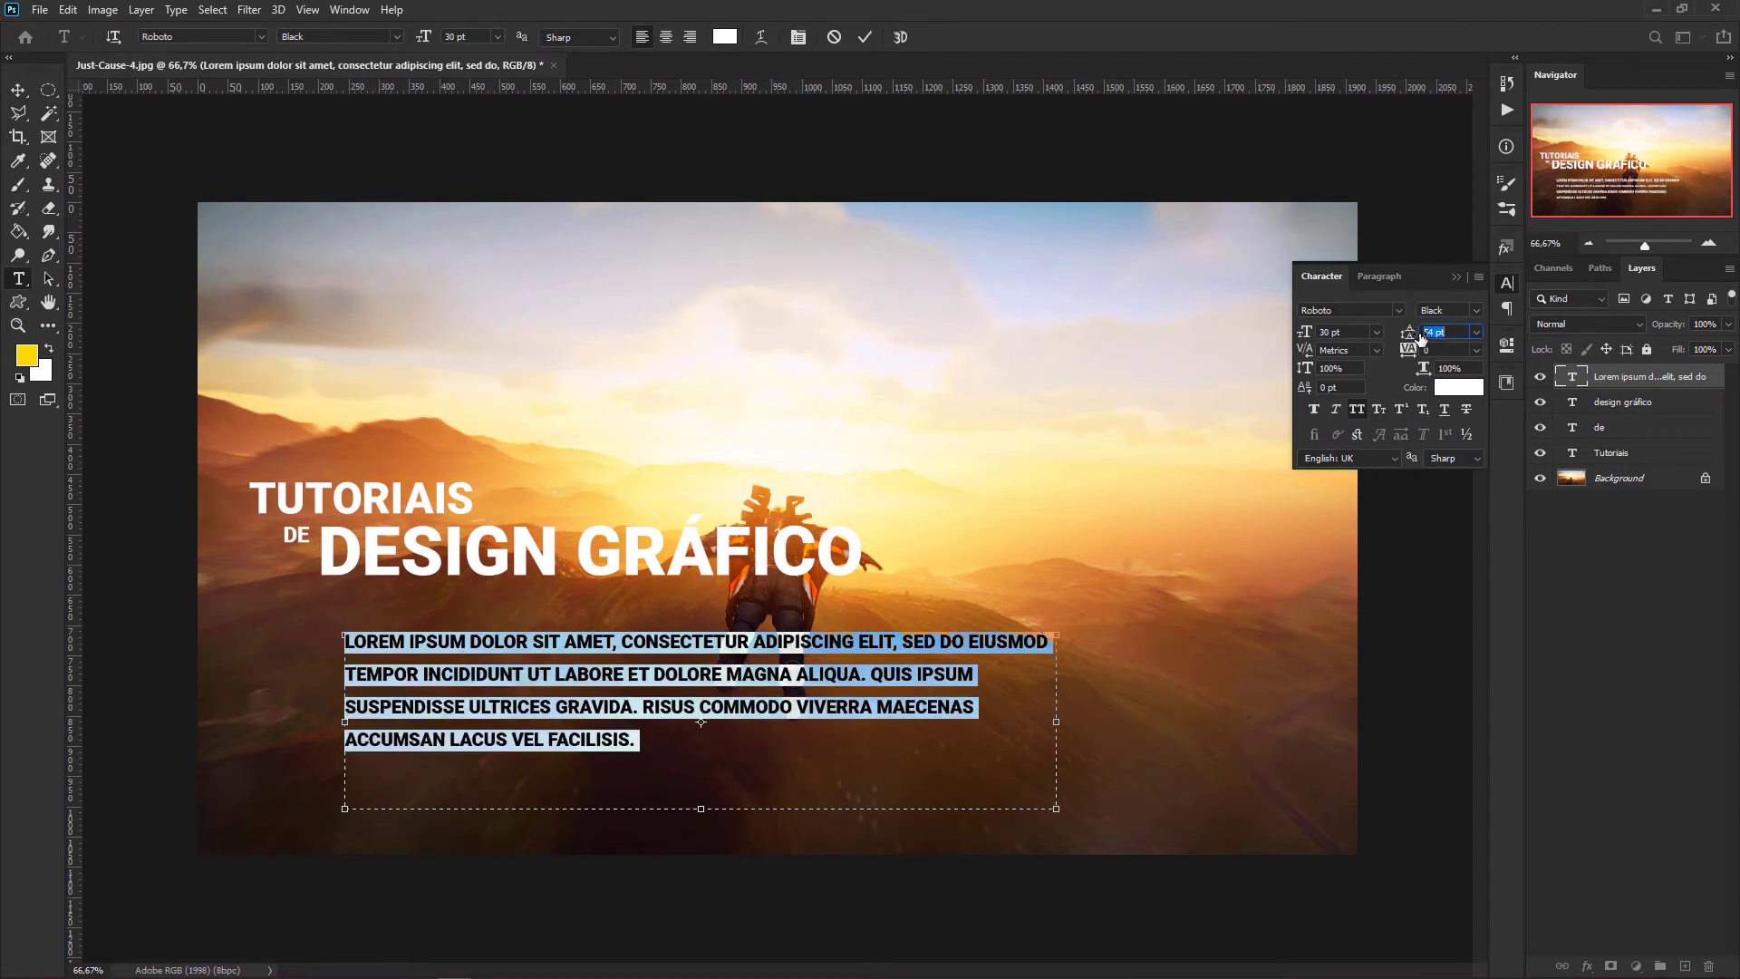
left_click(1404, 397)
Try adjusting the paragraph's tracking and a vertical scale of 98%, and reset the vertical scale to 100%.
left_click_drag(1410, 357, 1412, 356)
mouse_move(1308, 374)
left_mouse_down()
mouse_move(1343, 371)
mouse_move(1305, 374)
left_mouse_up()
type("100")
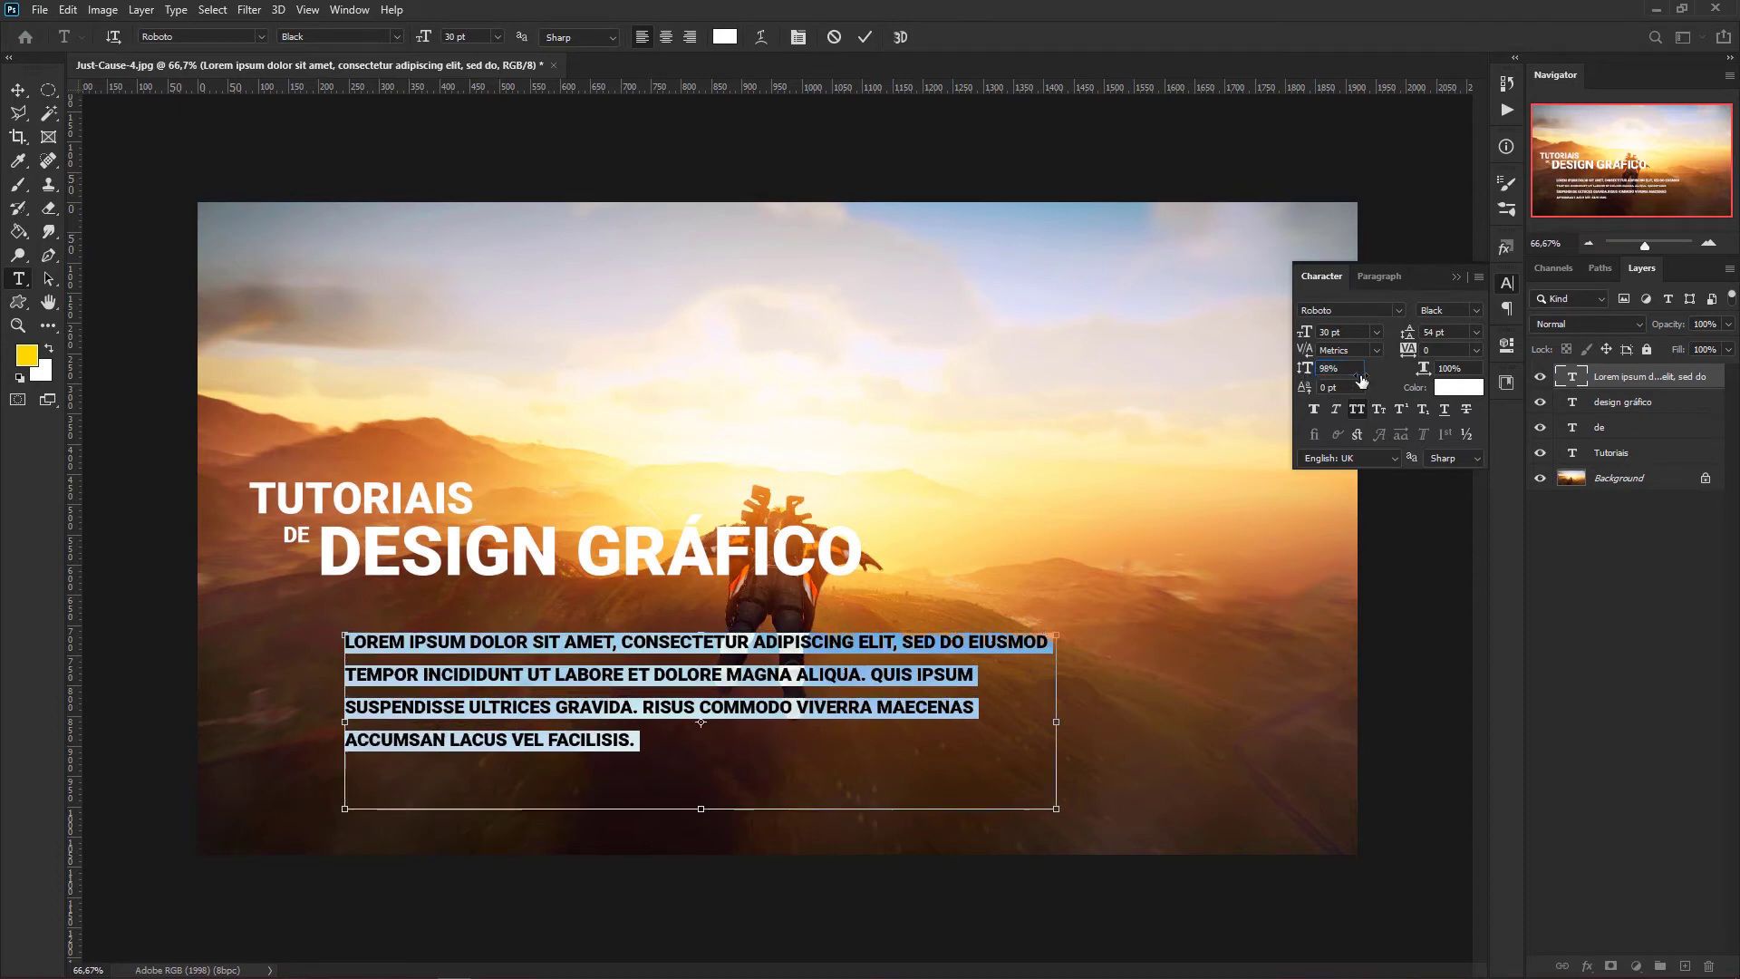
key("Return")
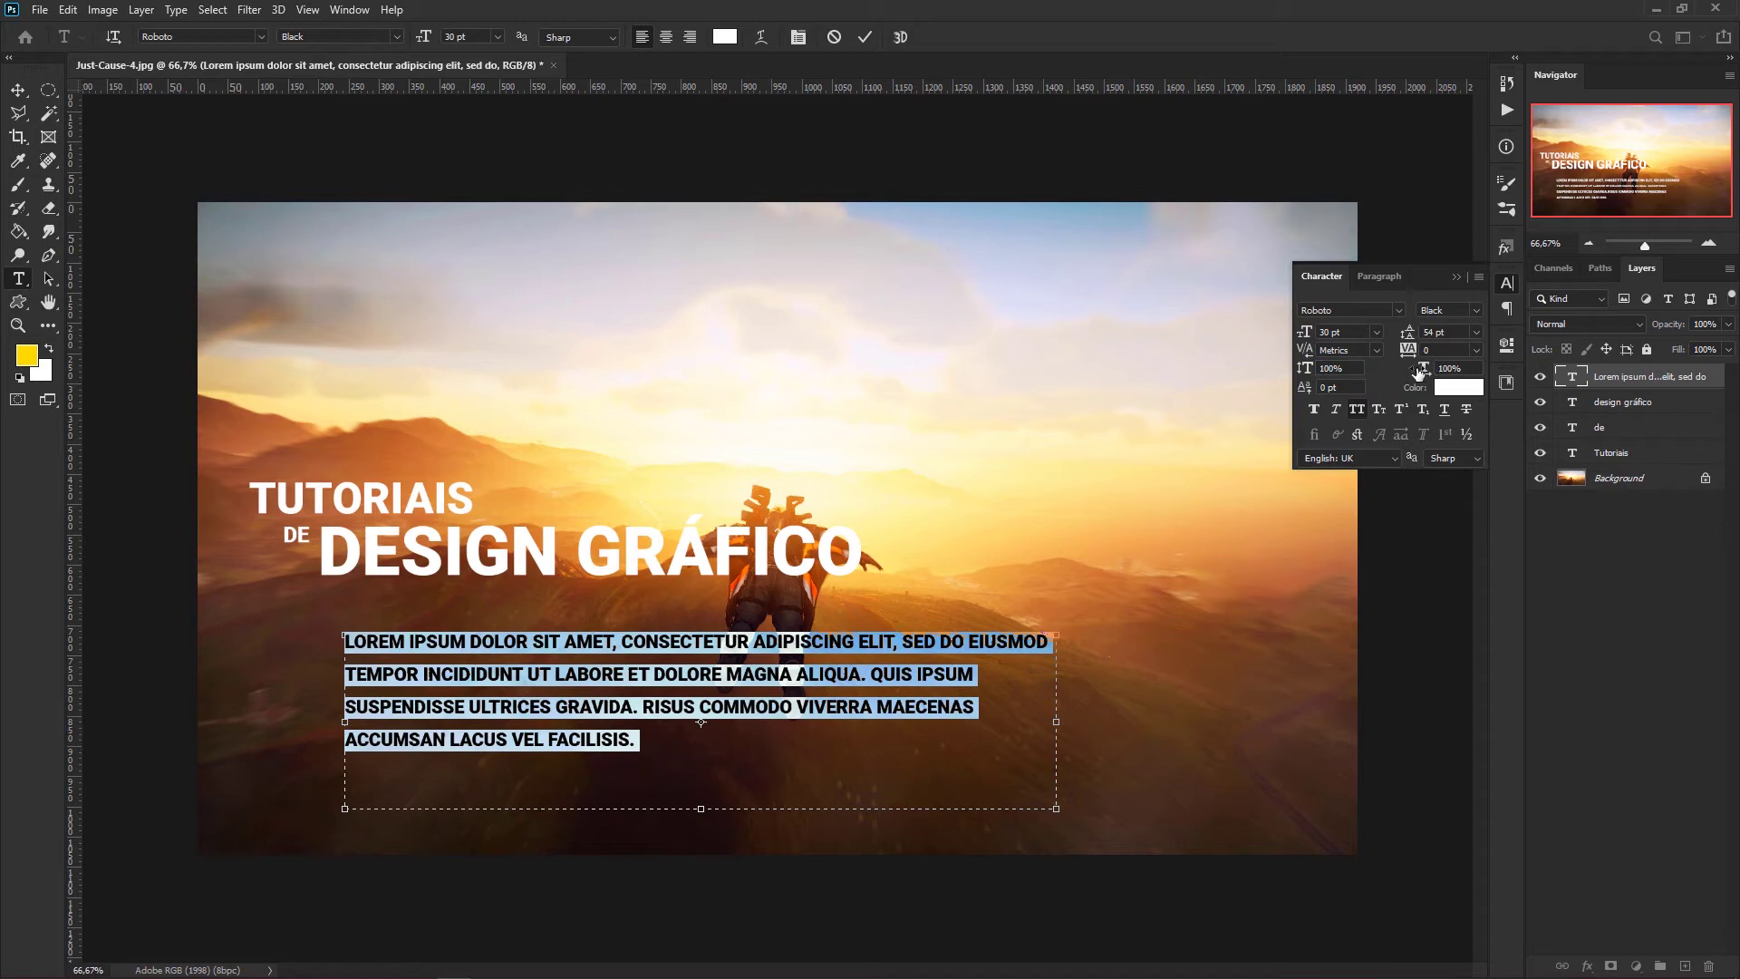
Try narrowing the paragraph's horizontal scale to 81% and reset it to 100%.
mouse_move(1424, 376)
left_mouse_down()
mouse_move(1460, 375)
mouse_move(1409, 380)
left_mouse_up()
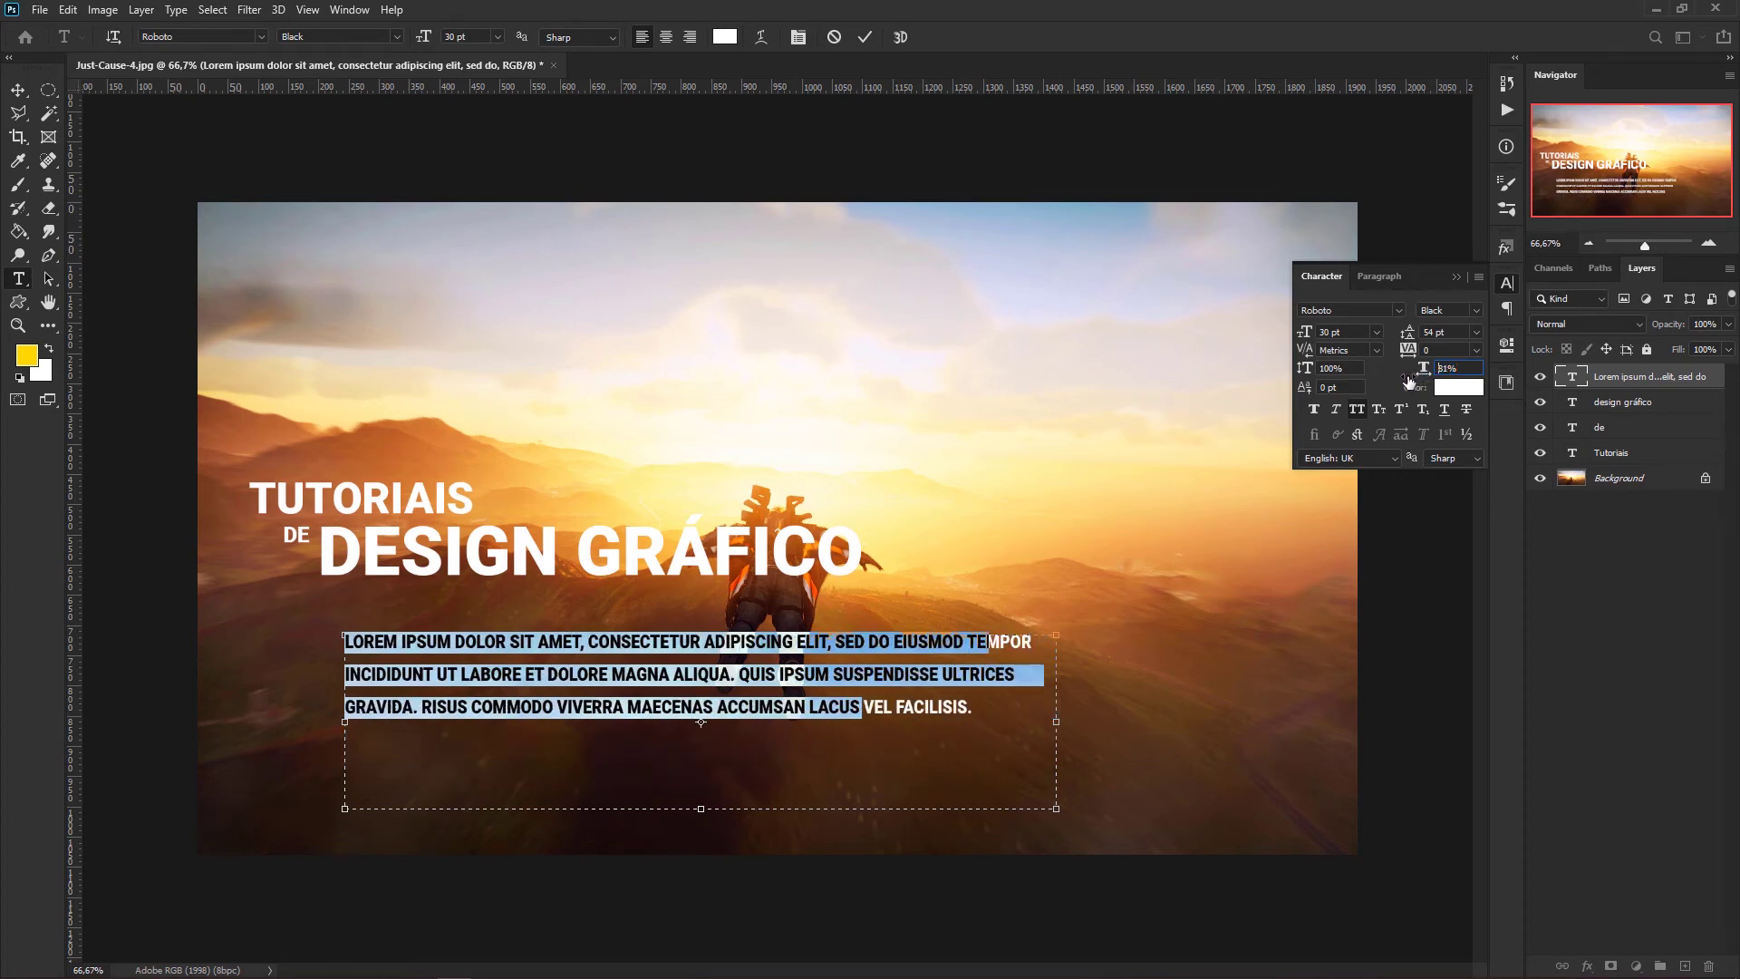
type("100")
key("Return")
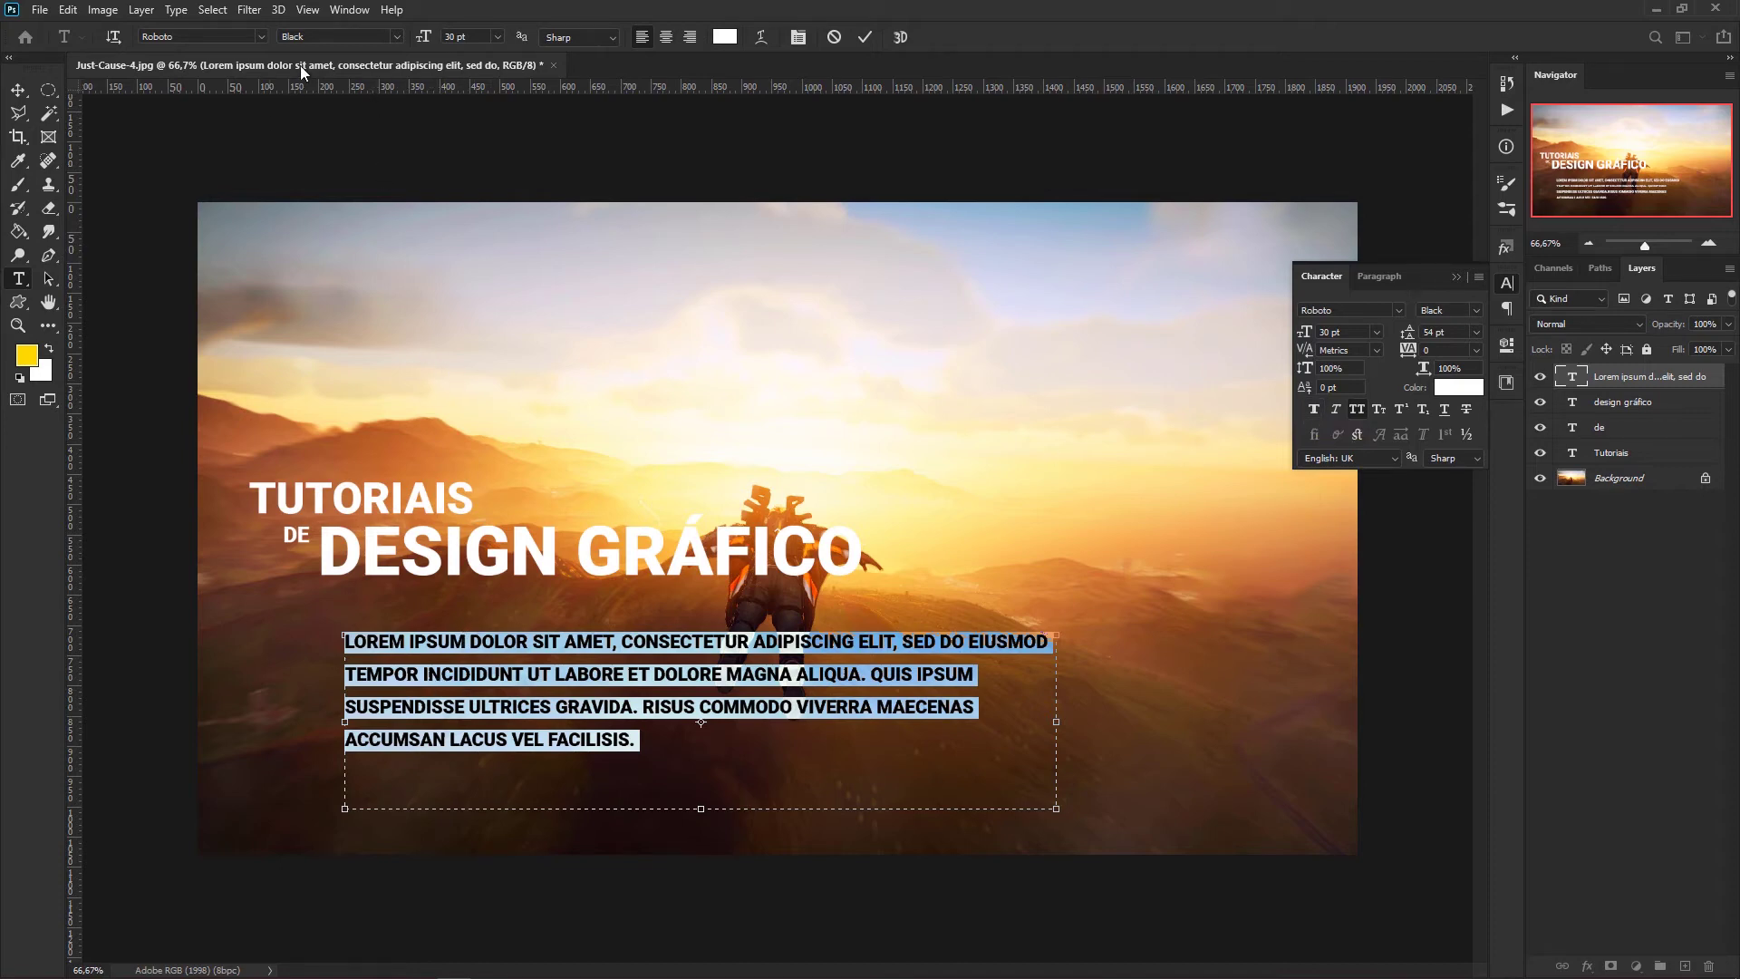
View the available Roboto font styles without choosing one, and finish editing the paragraph text.
left_click(376, 35)
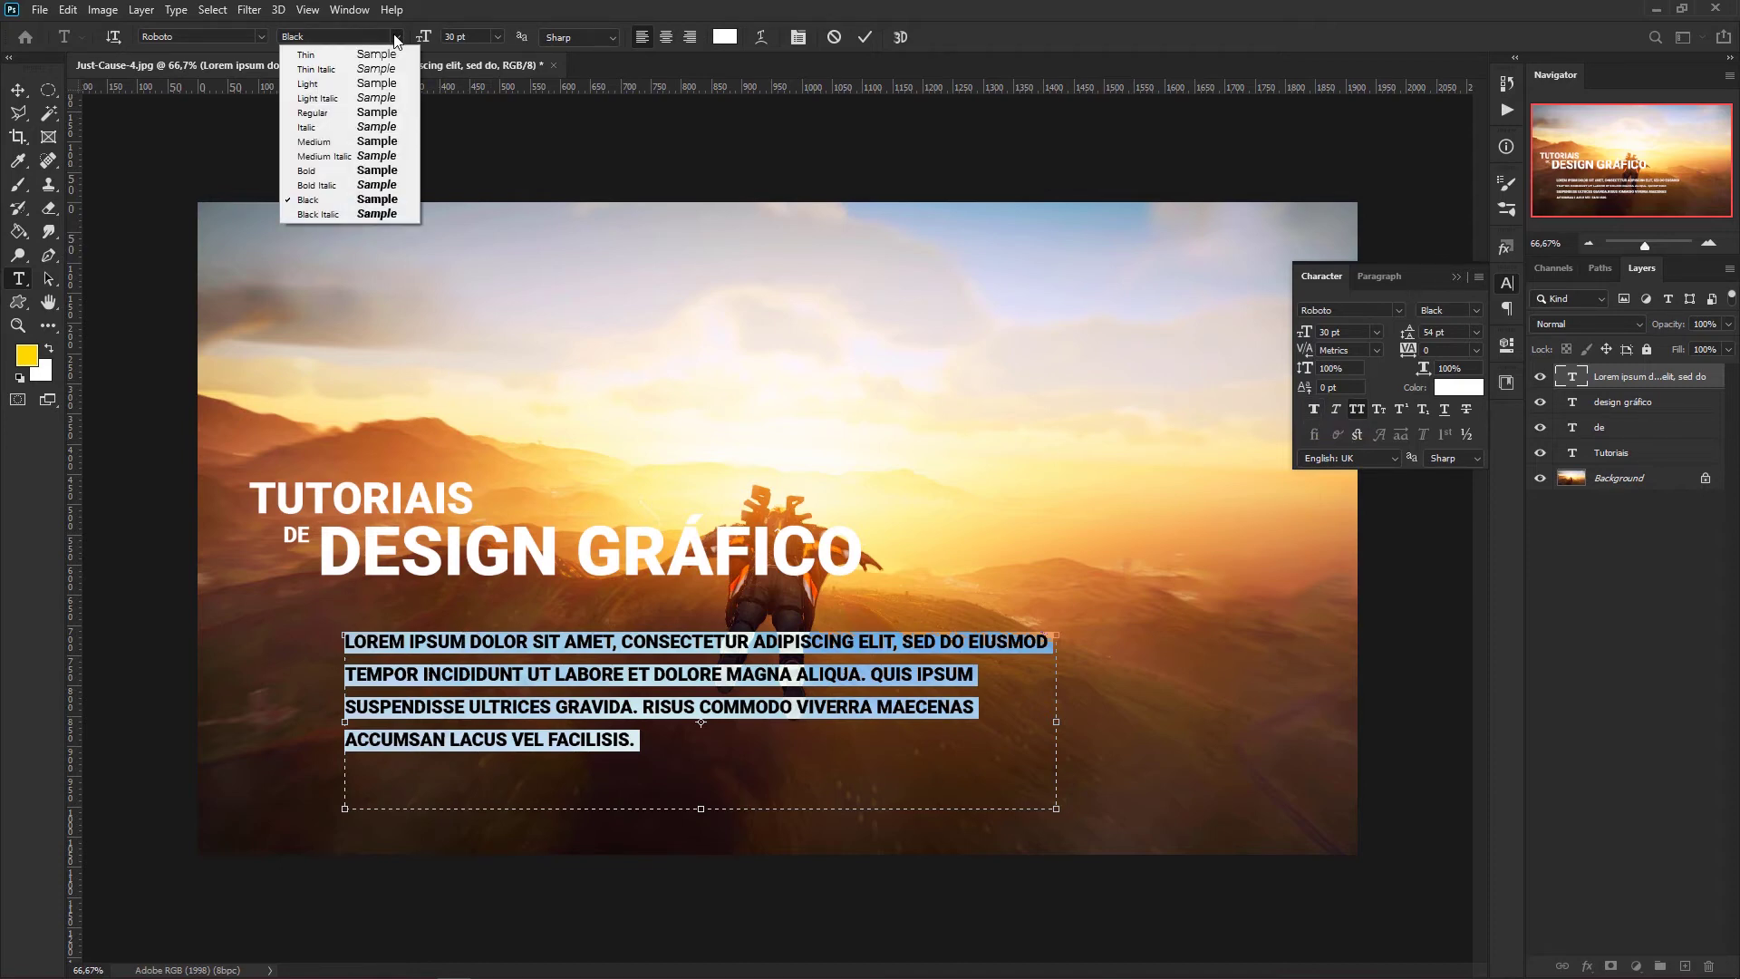
left_click(507, 8)
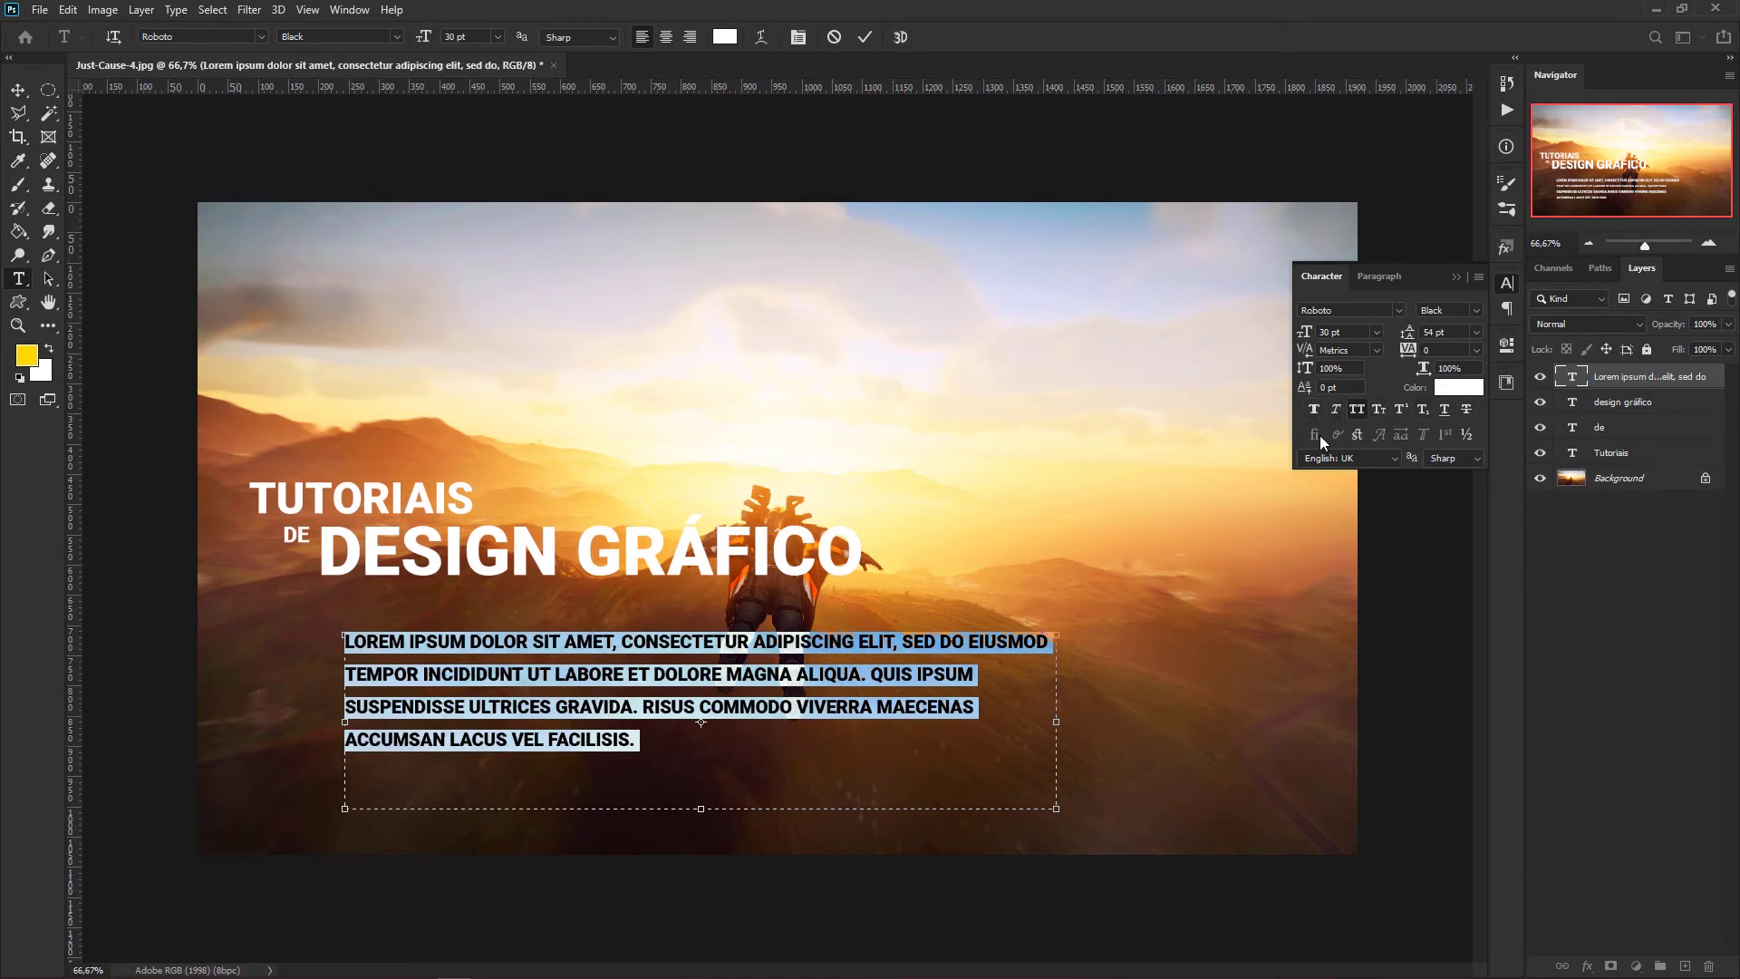
left_click(1574, 385)
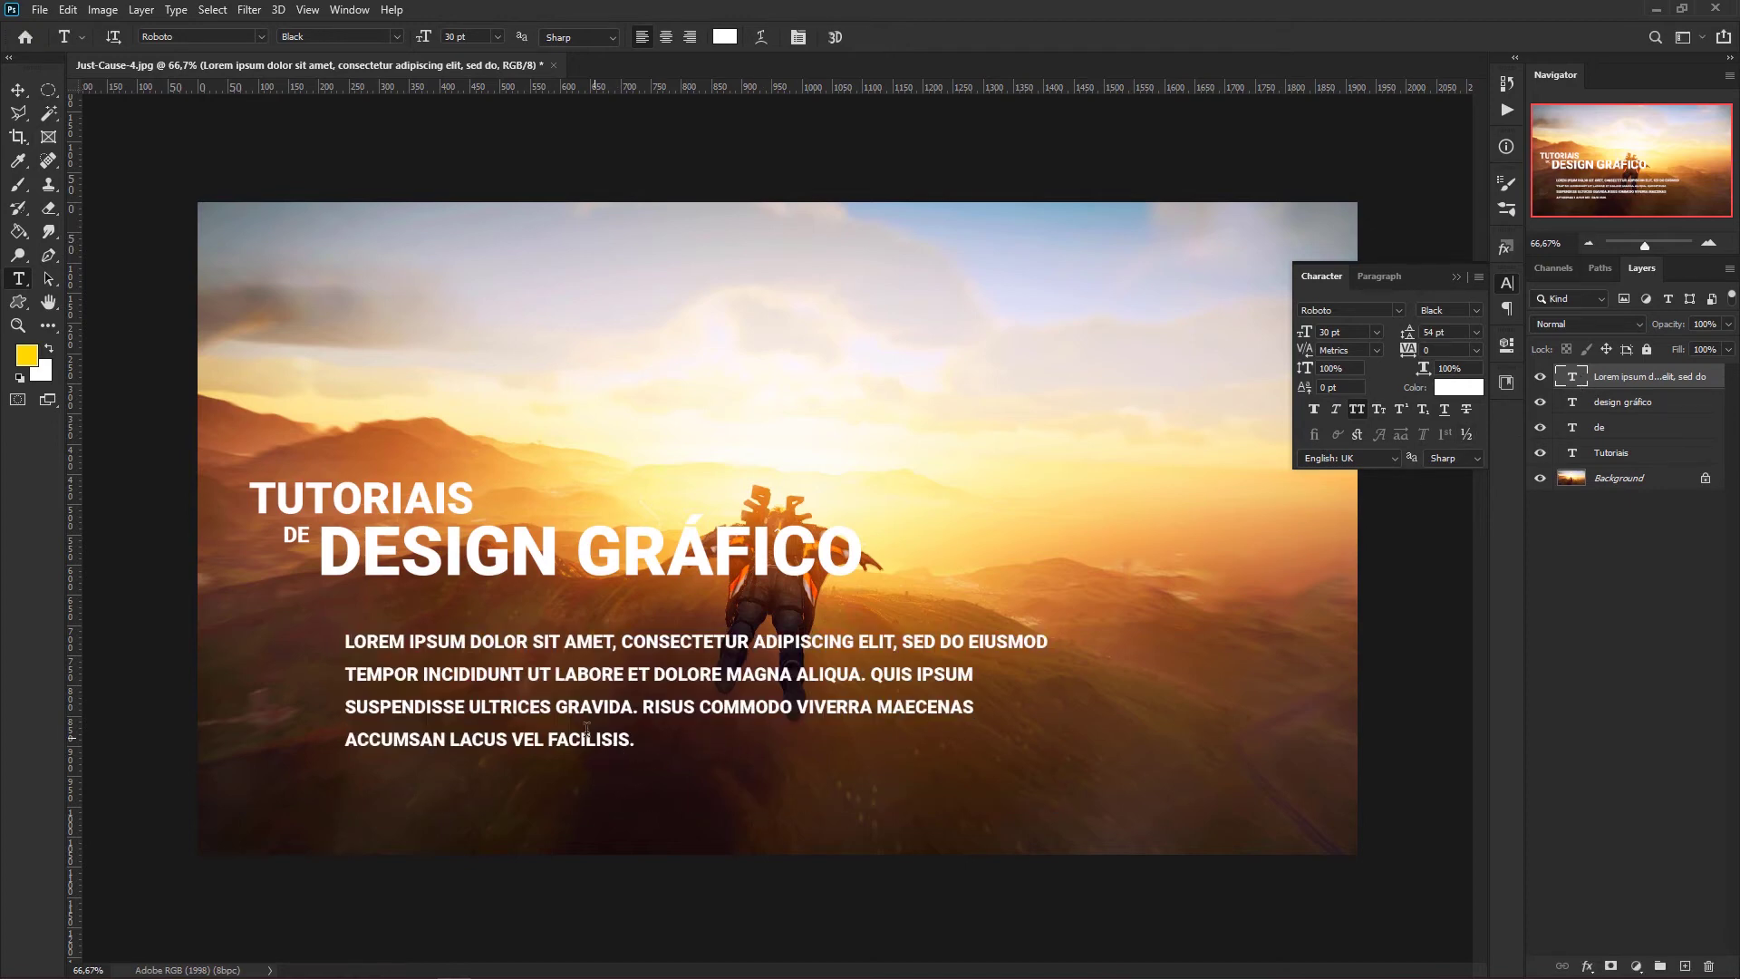
Try Faux Bold and Faux Italic on the whole paragraph, switching each one off again.
scroll(583, 709, "up", 2)
scroll(582, 710, "up", 2)
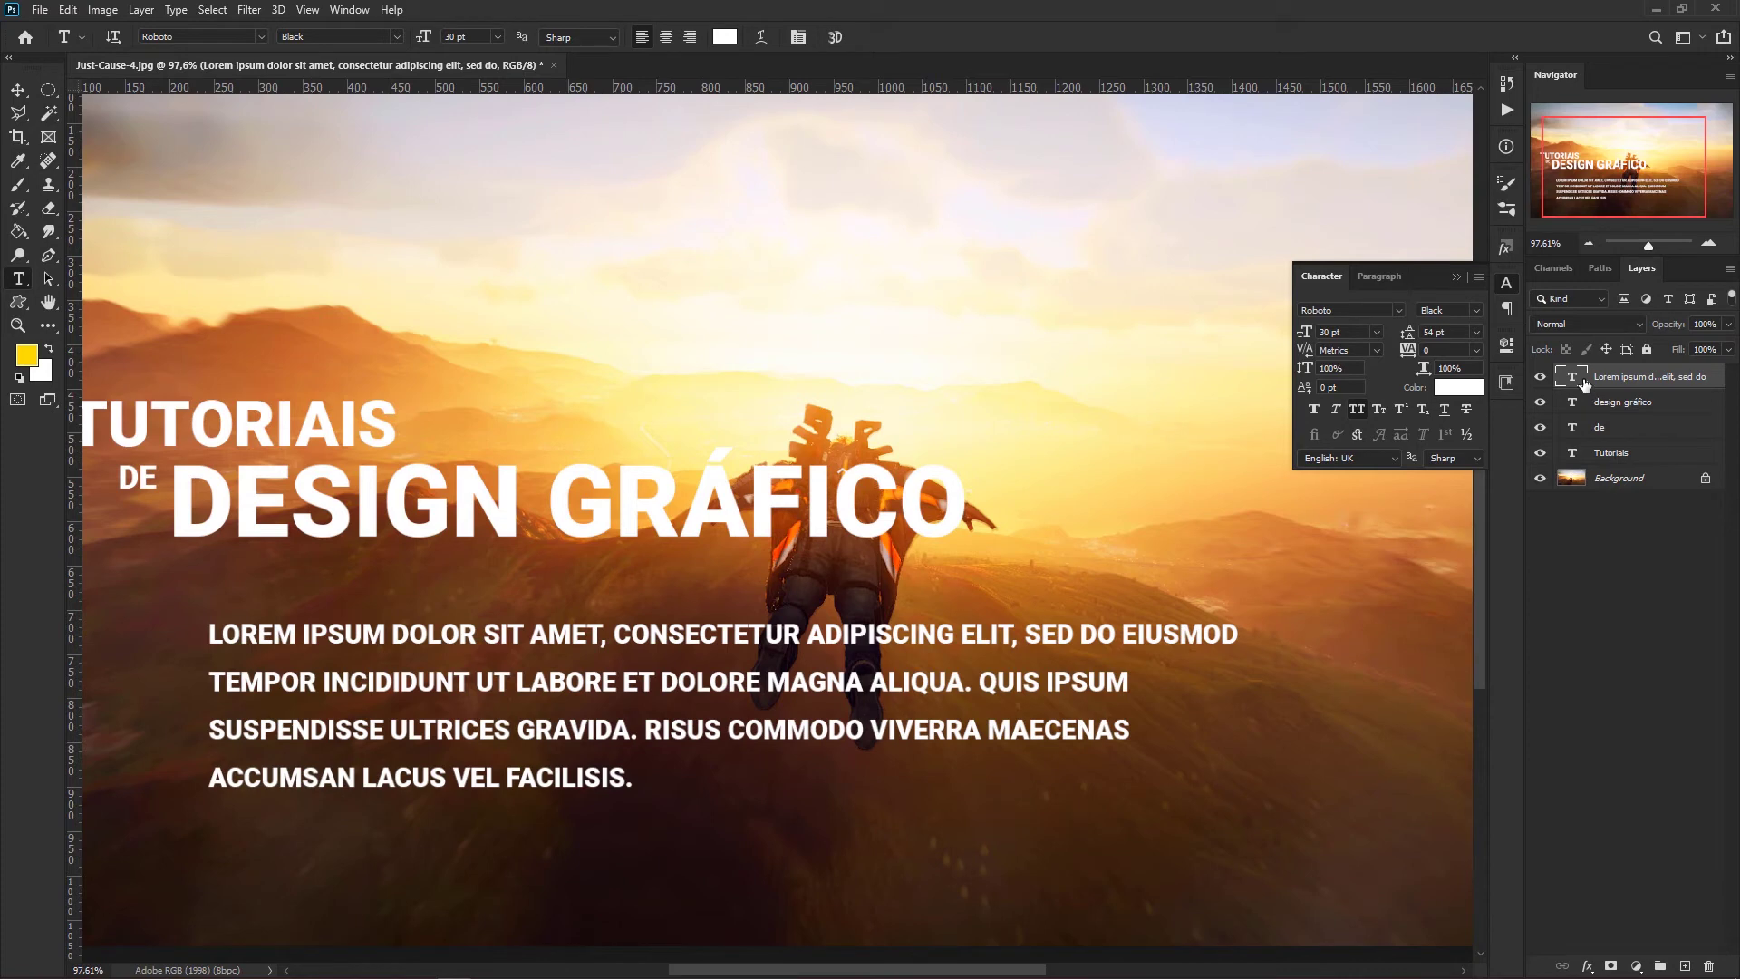
left_click(1316, 411)
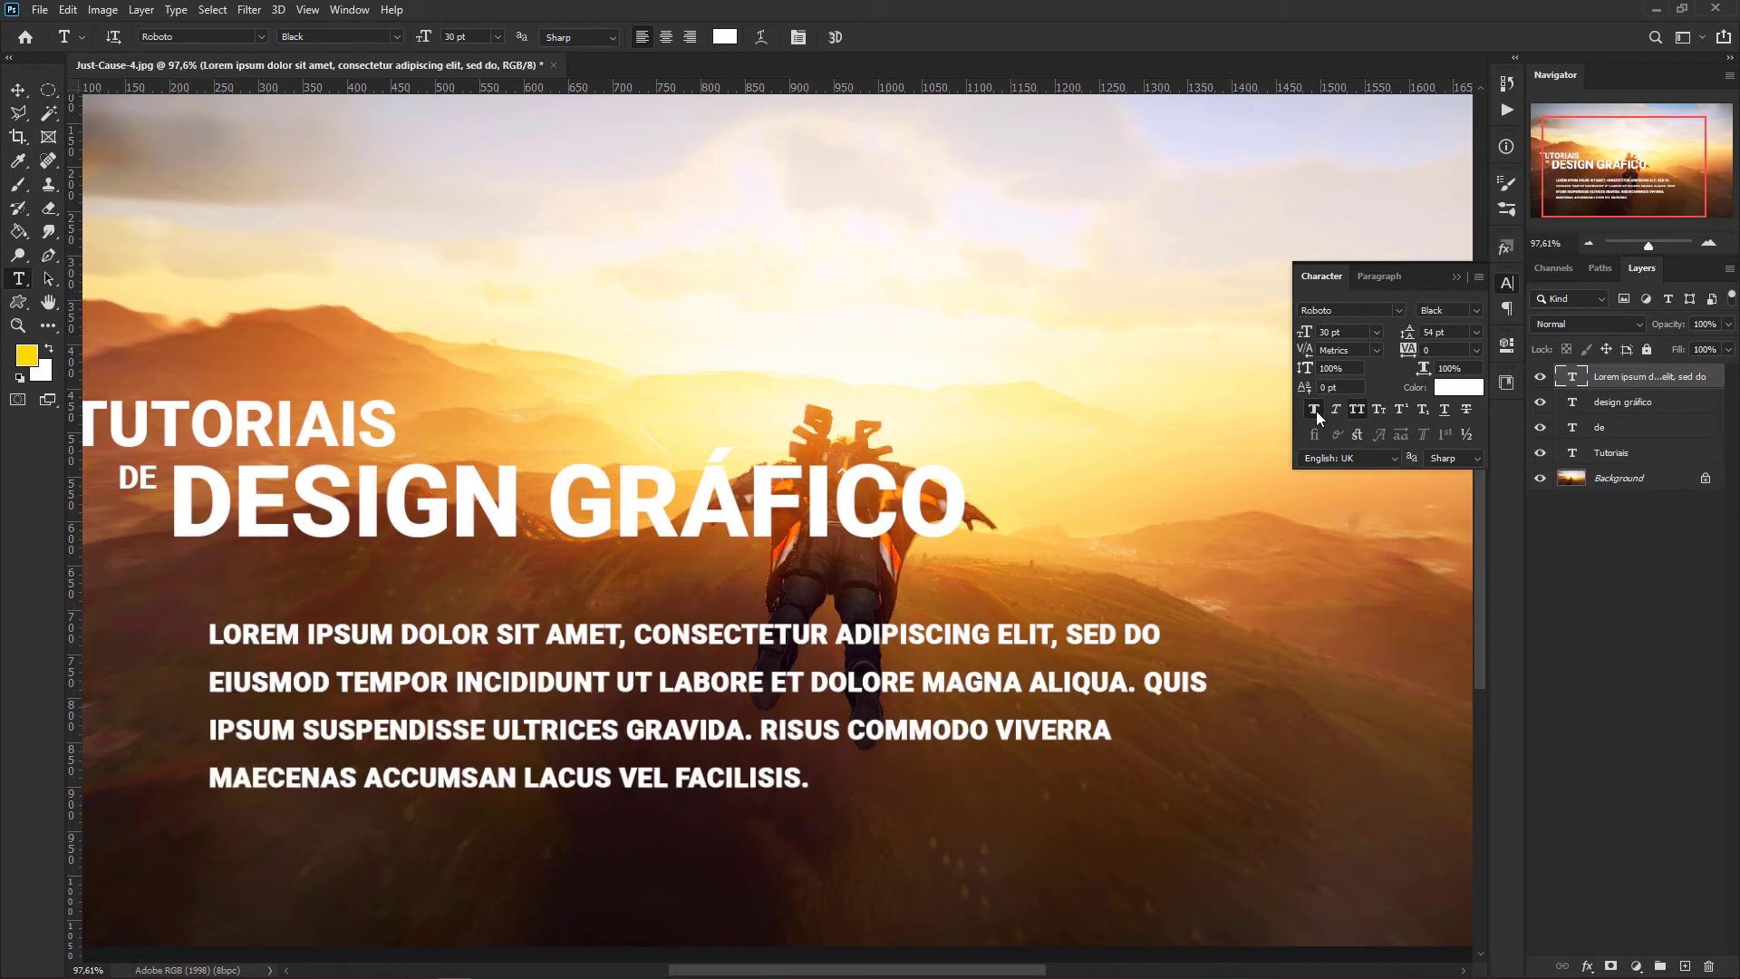
left_click(1316, 411)
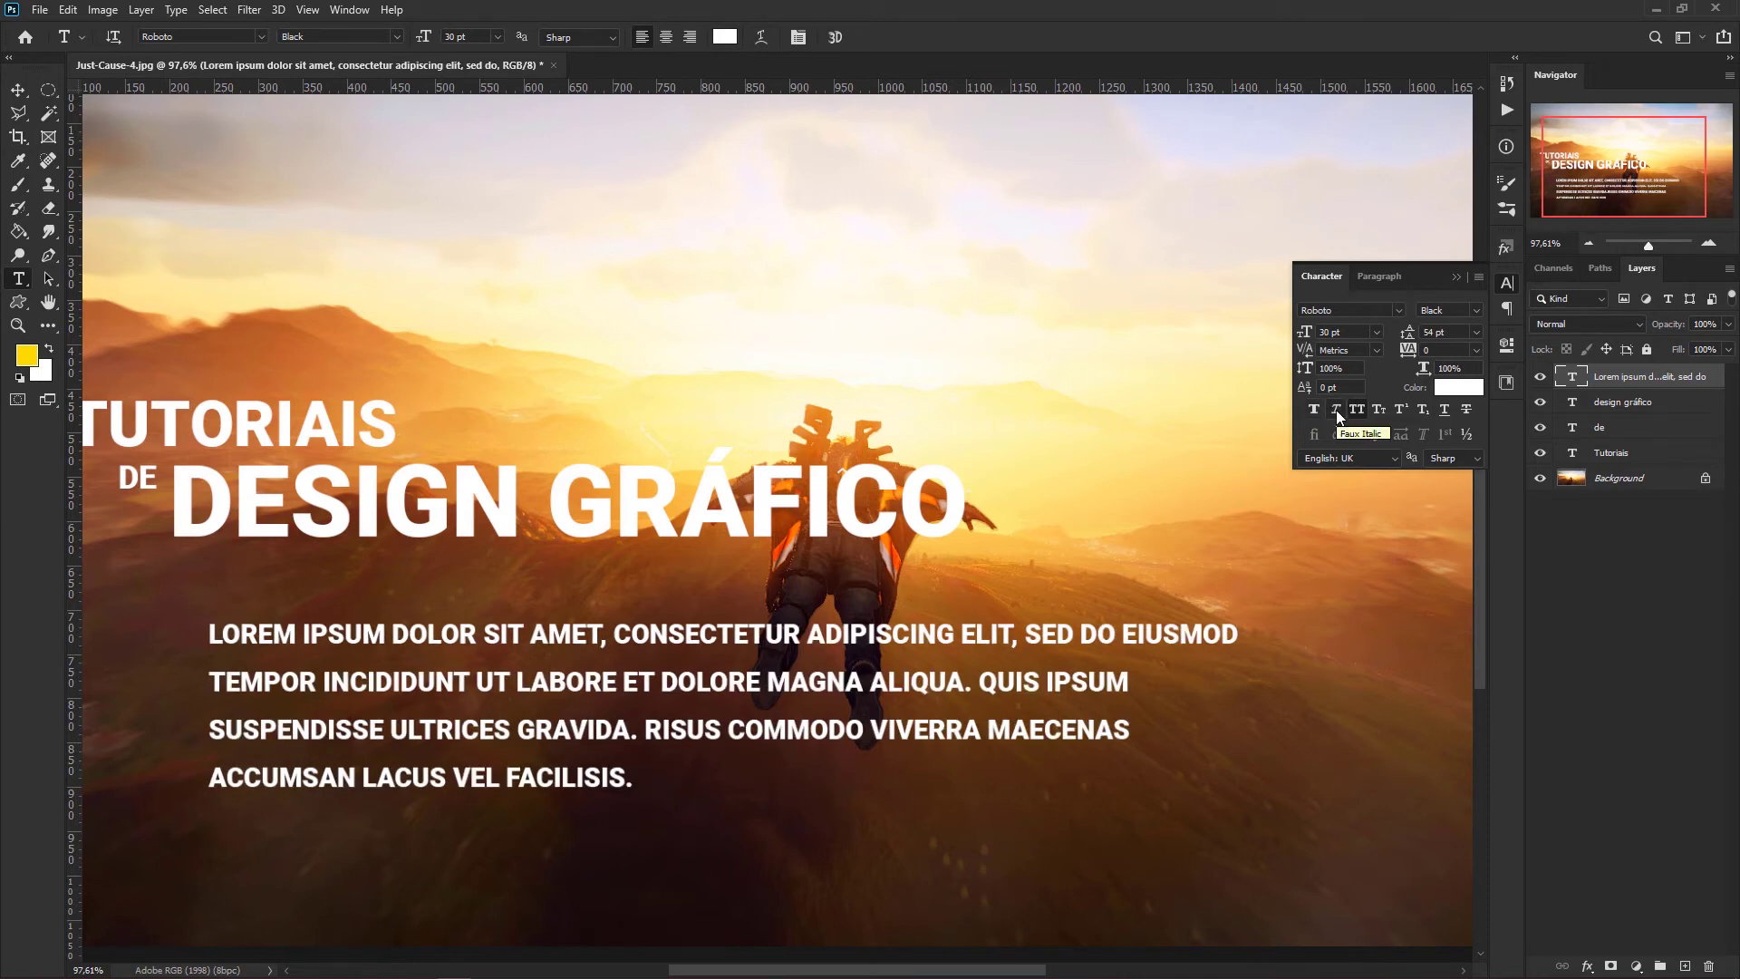
left_click(1336, 410)
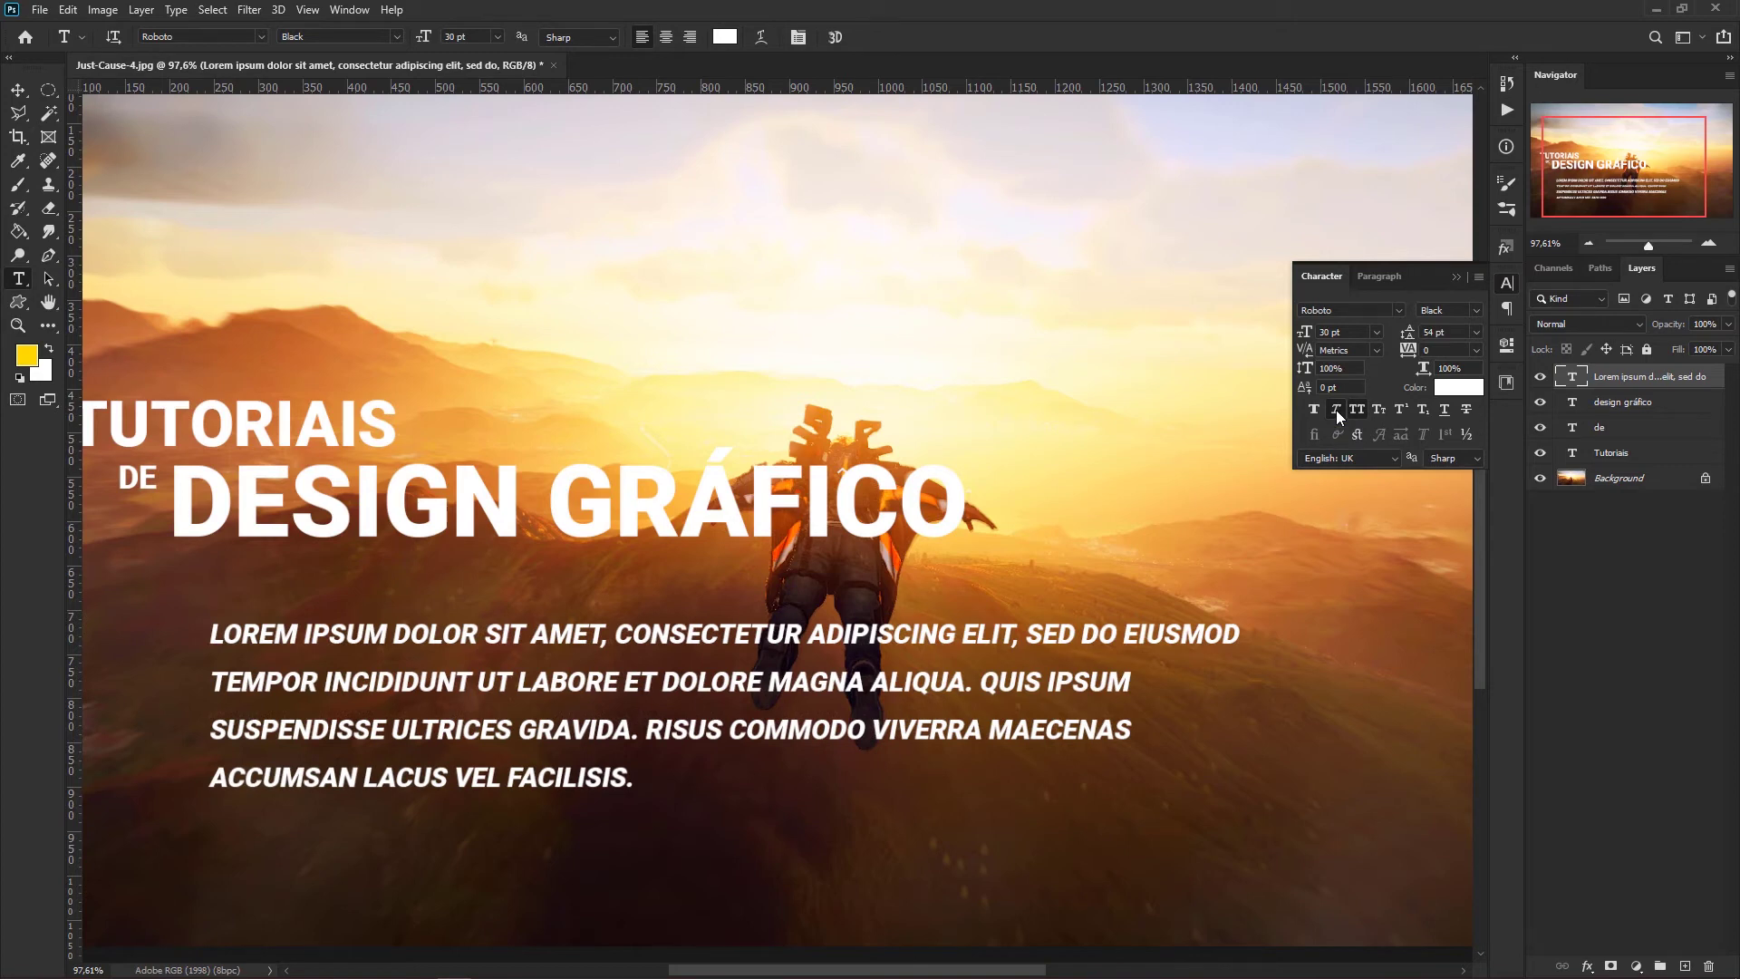
left_click(1335, 409)
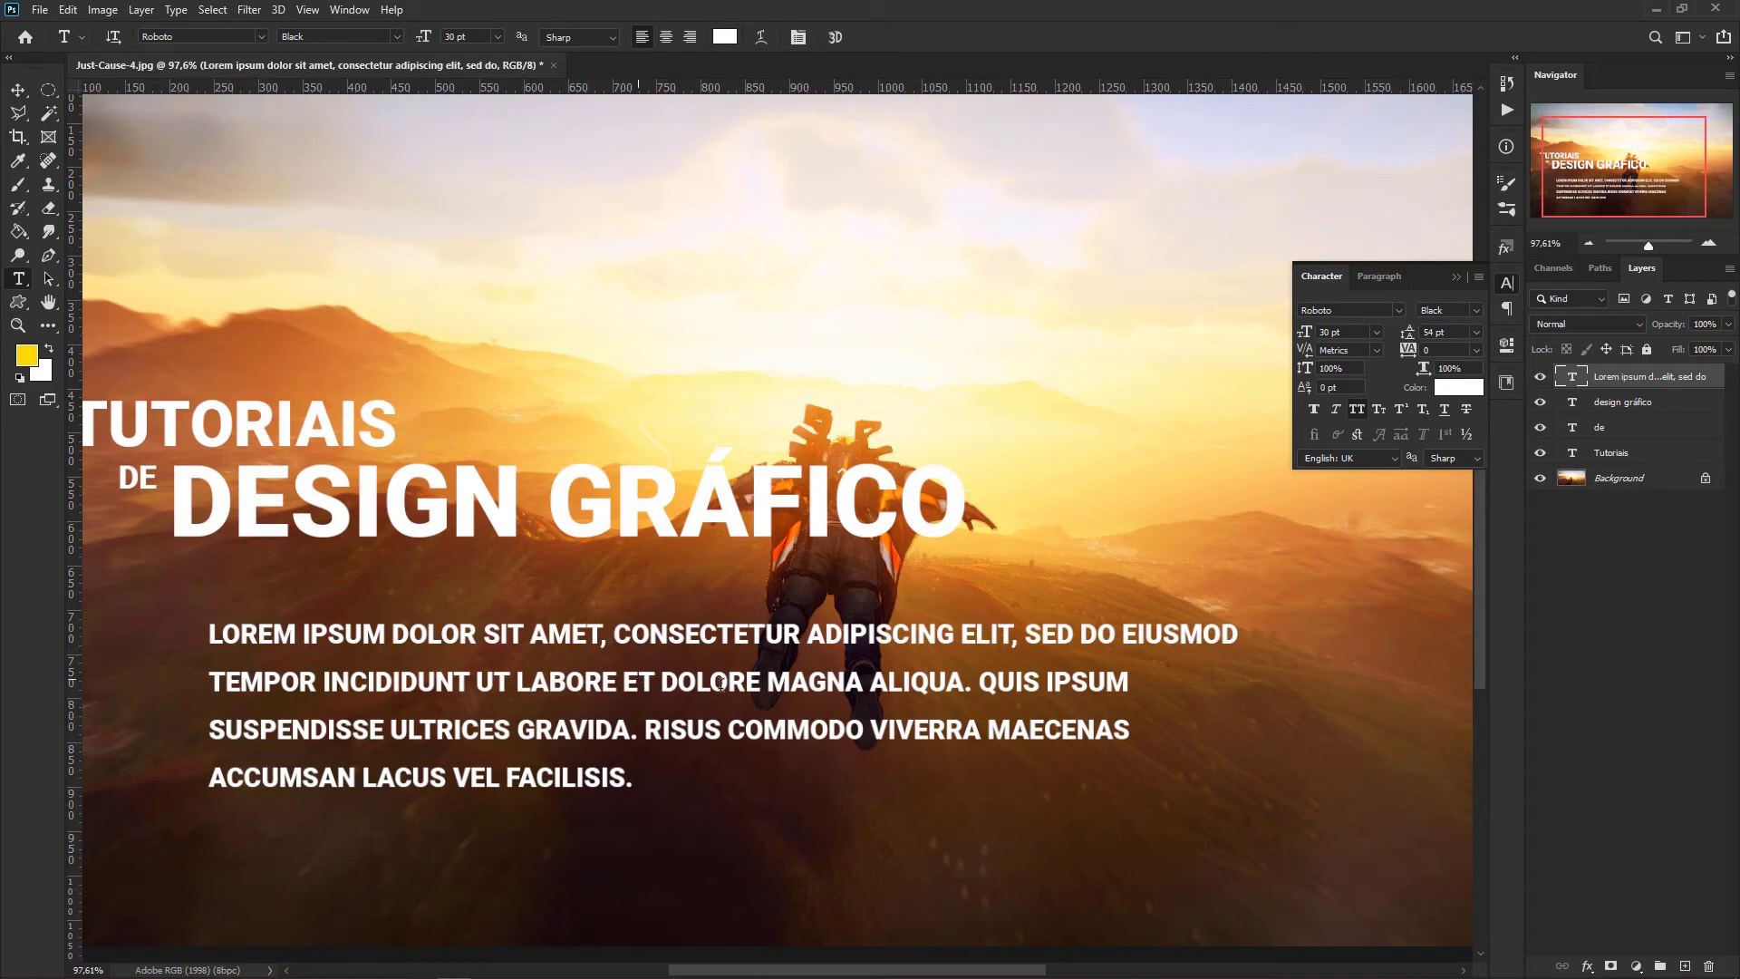
Toggle All Caps off for the paragraph and try Small Caps, switching Small Caps off again.
left_click(1359, 408)
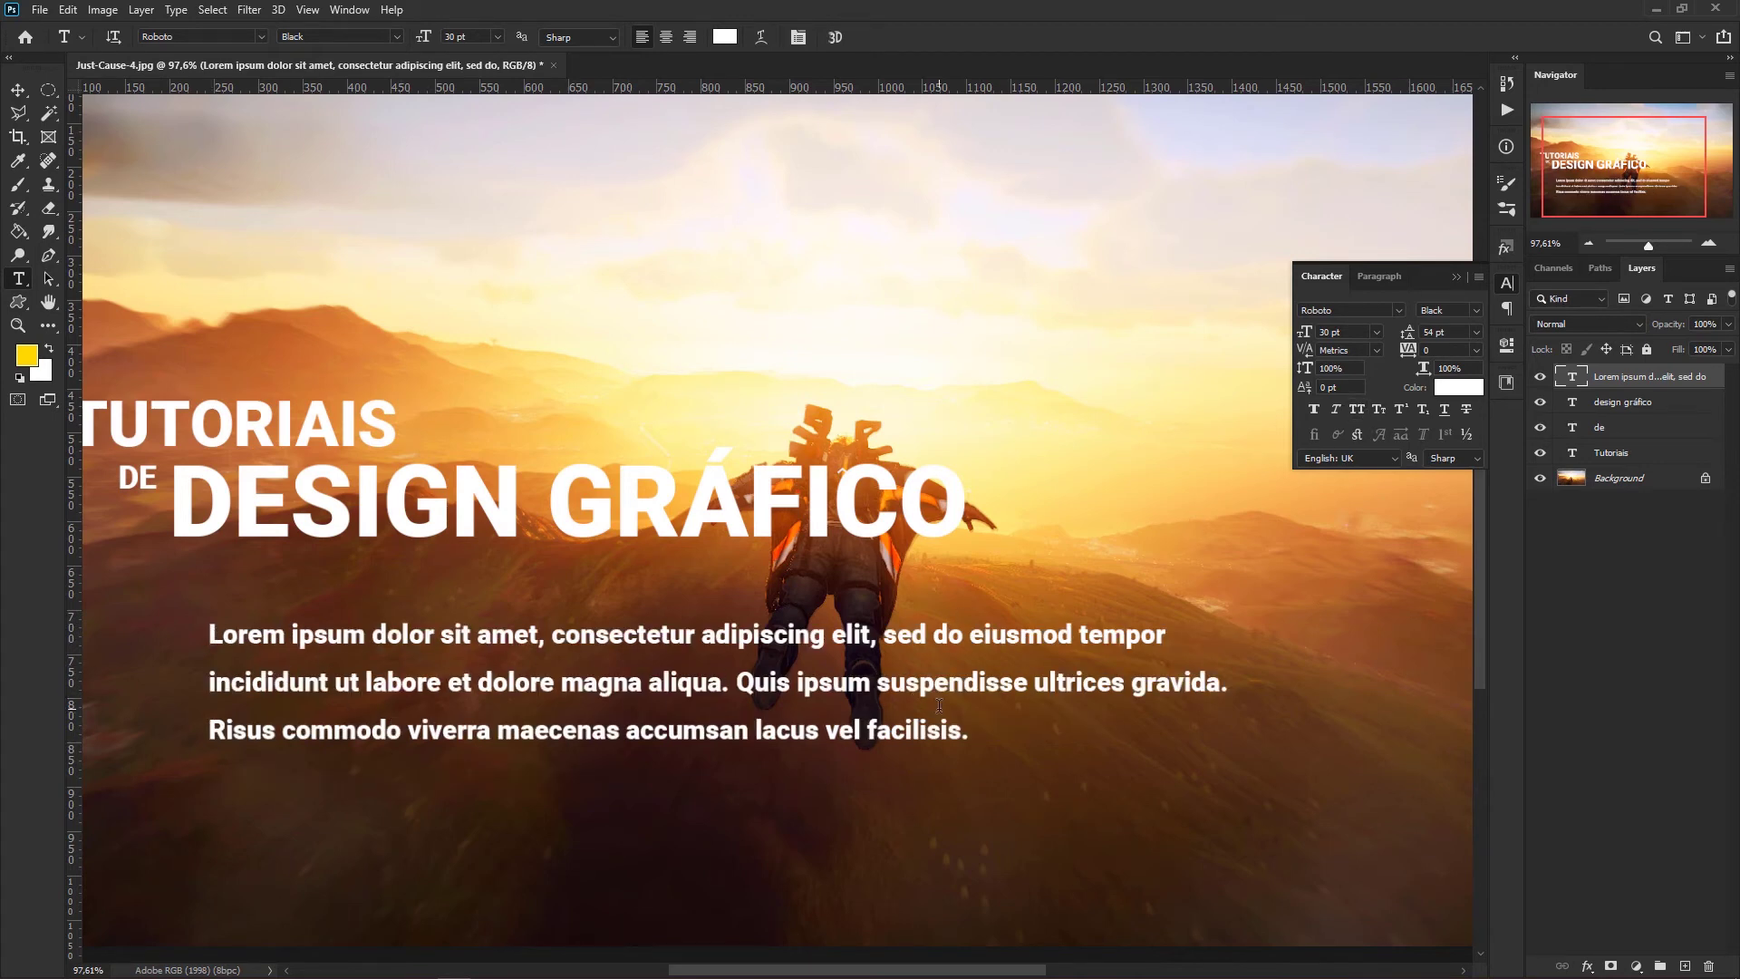
left_click(1357, 409)
left_click(1356, 410)
left_click(1378, 411)
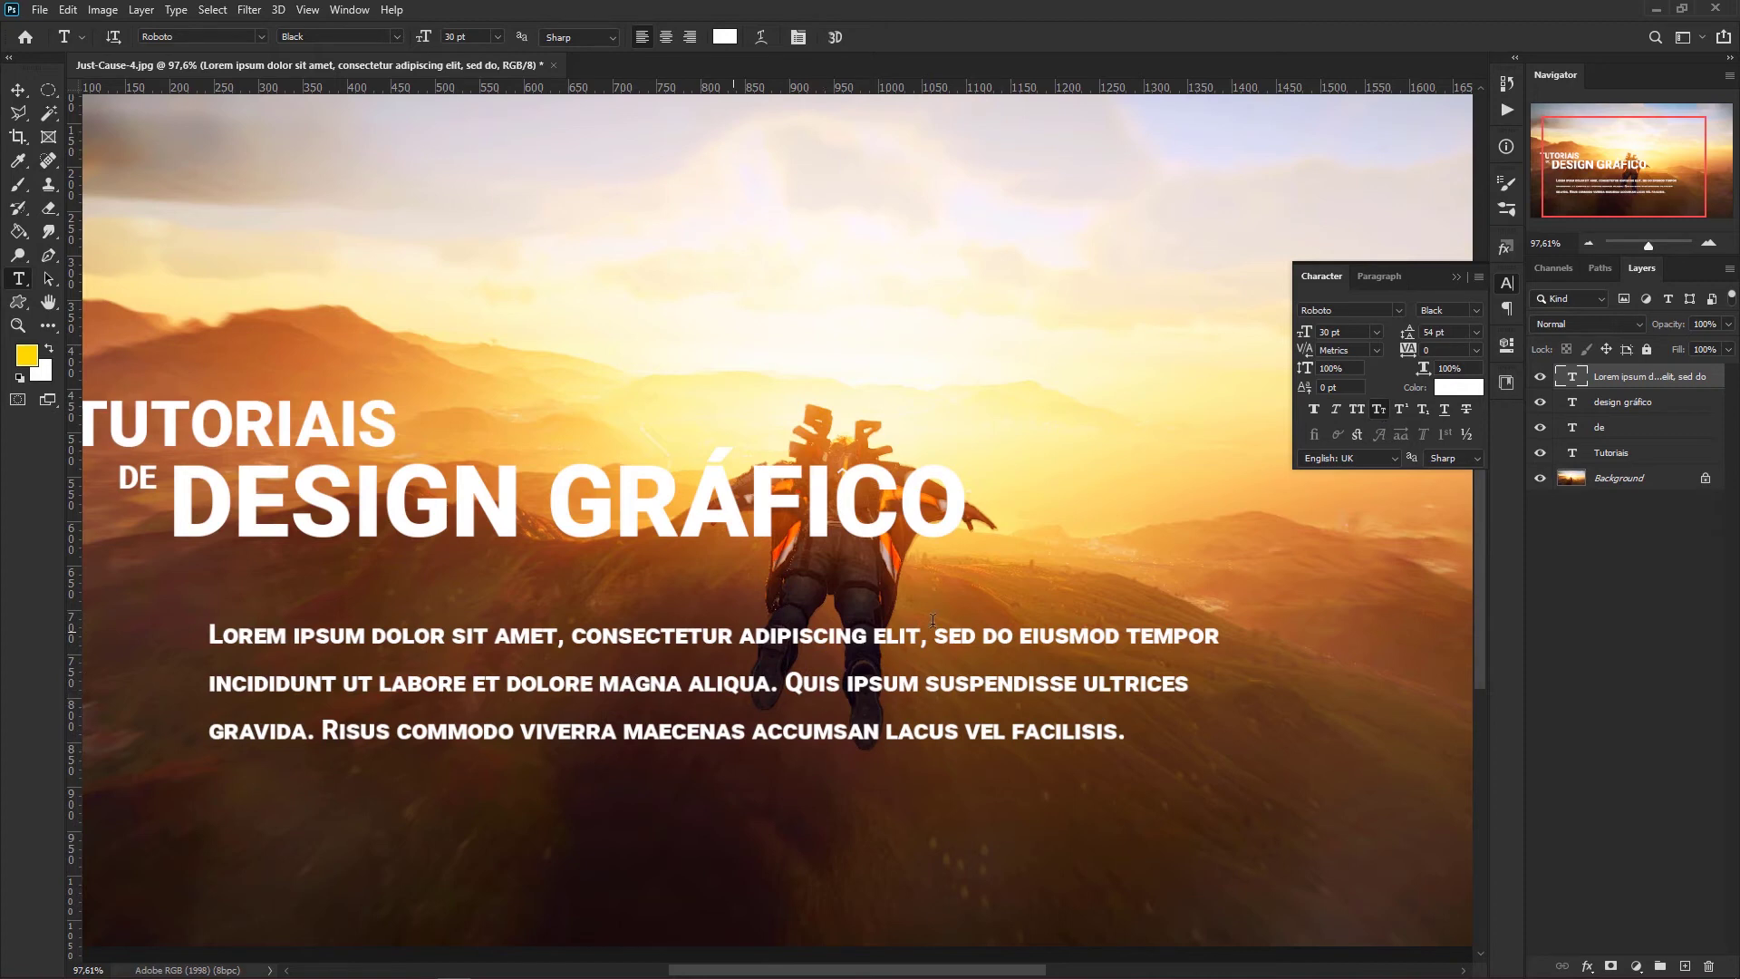
left_click(1378, 411)
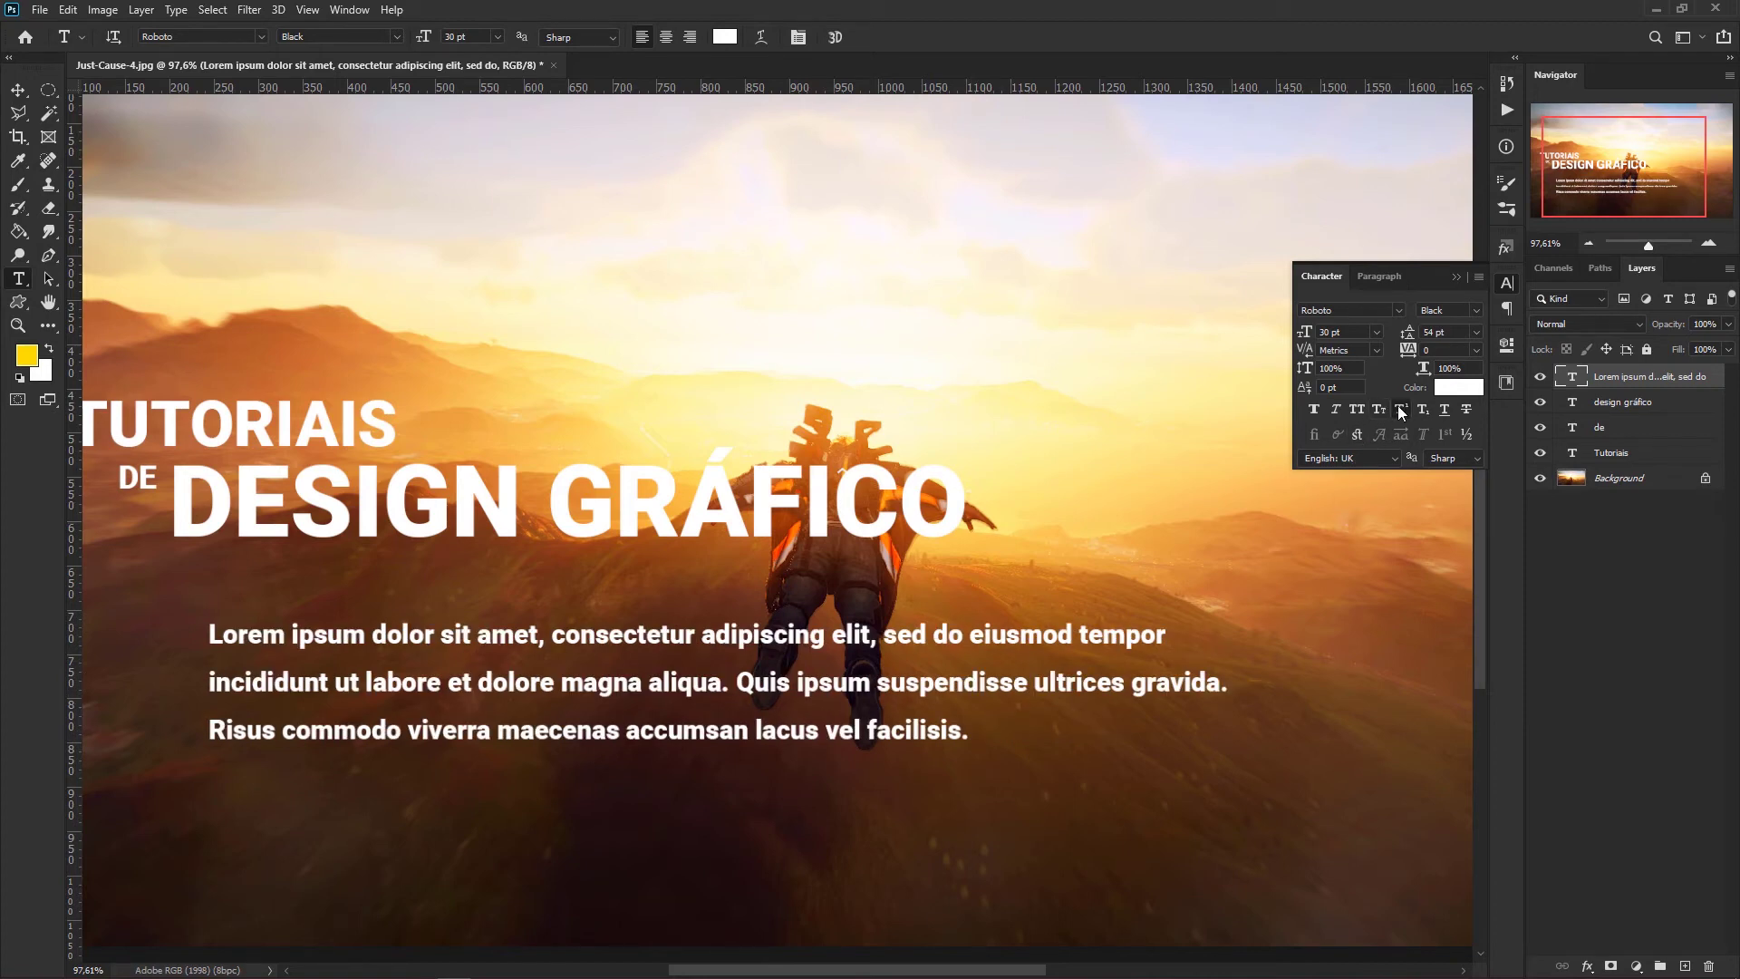
Try Superscript and Subscript on the whole paragraph, switching each one off again.
left_click(1399, 407)
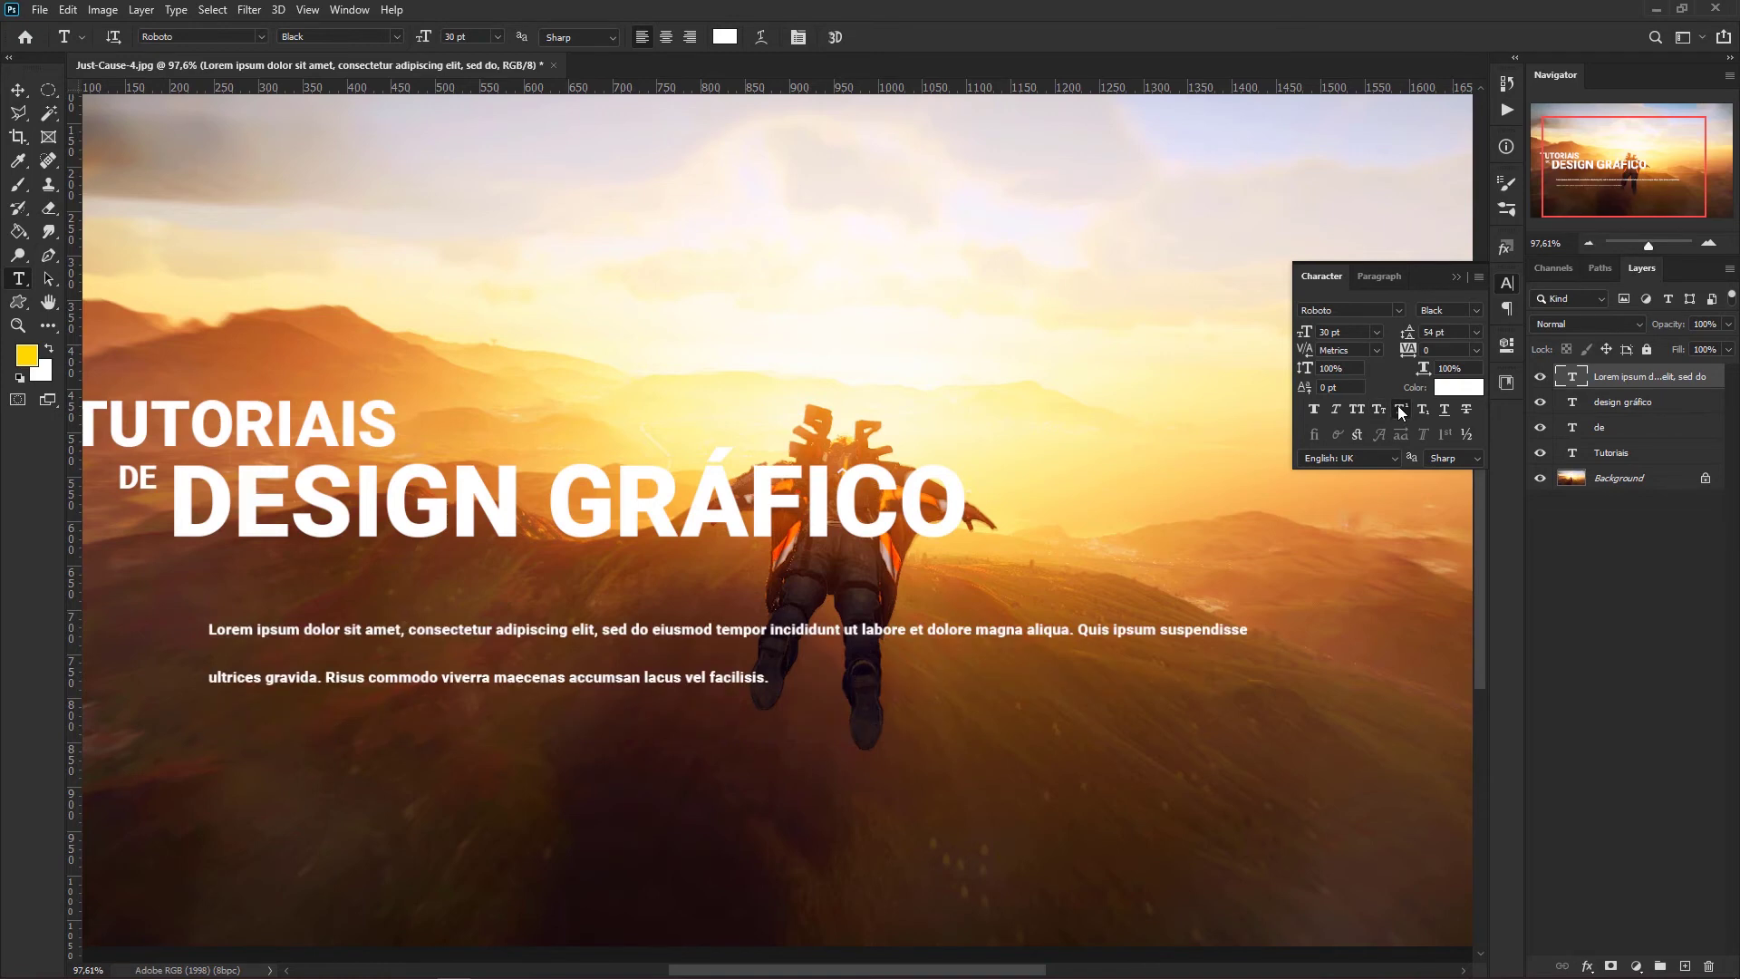
left_click(1400, 409)
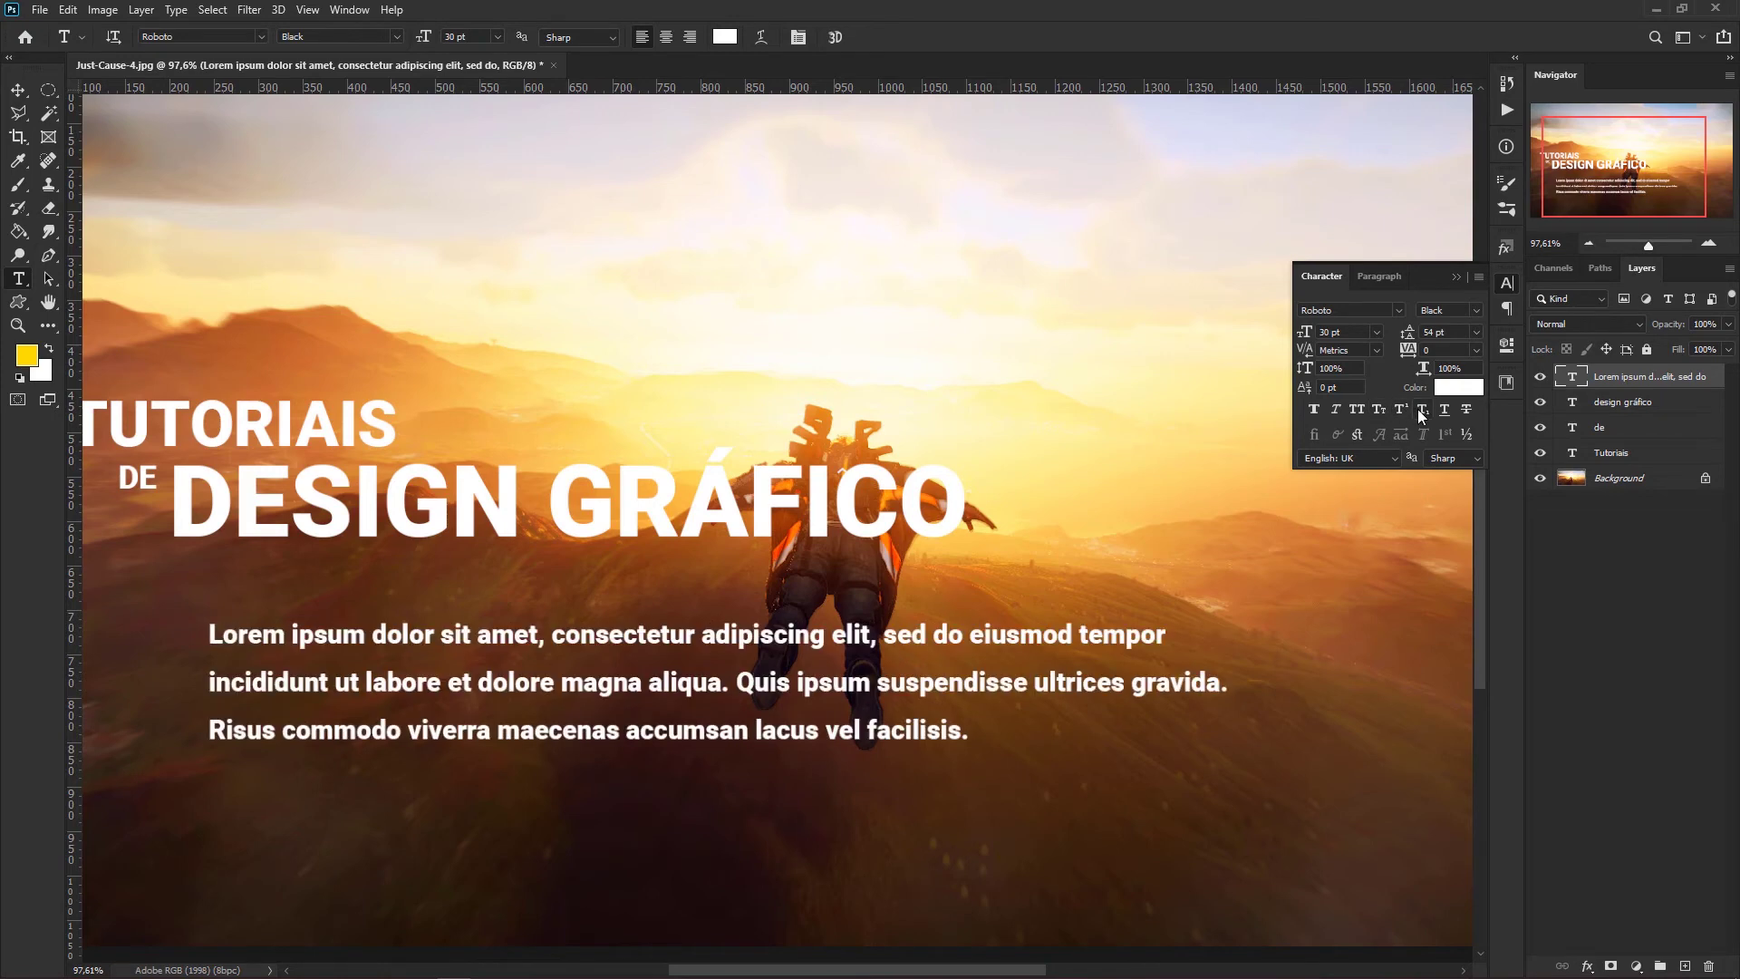
left_click(1422, 411)
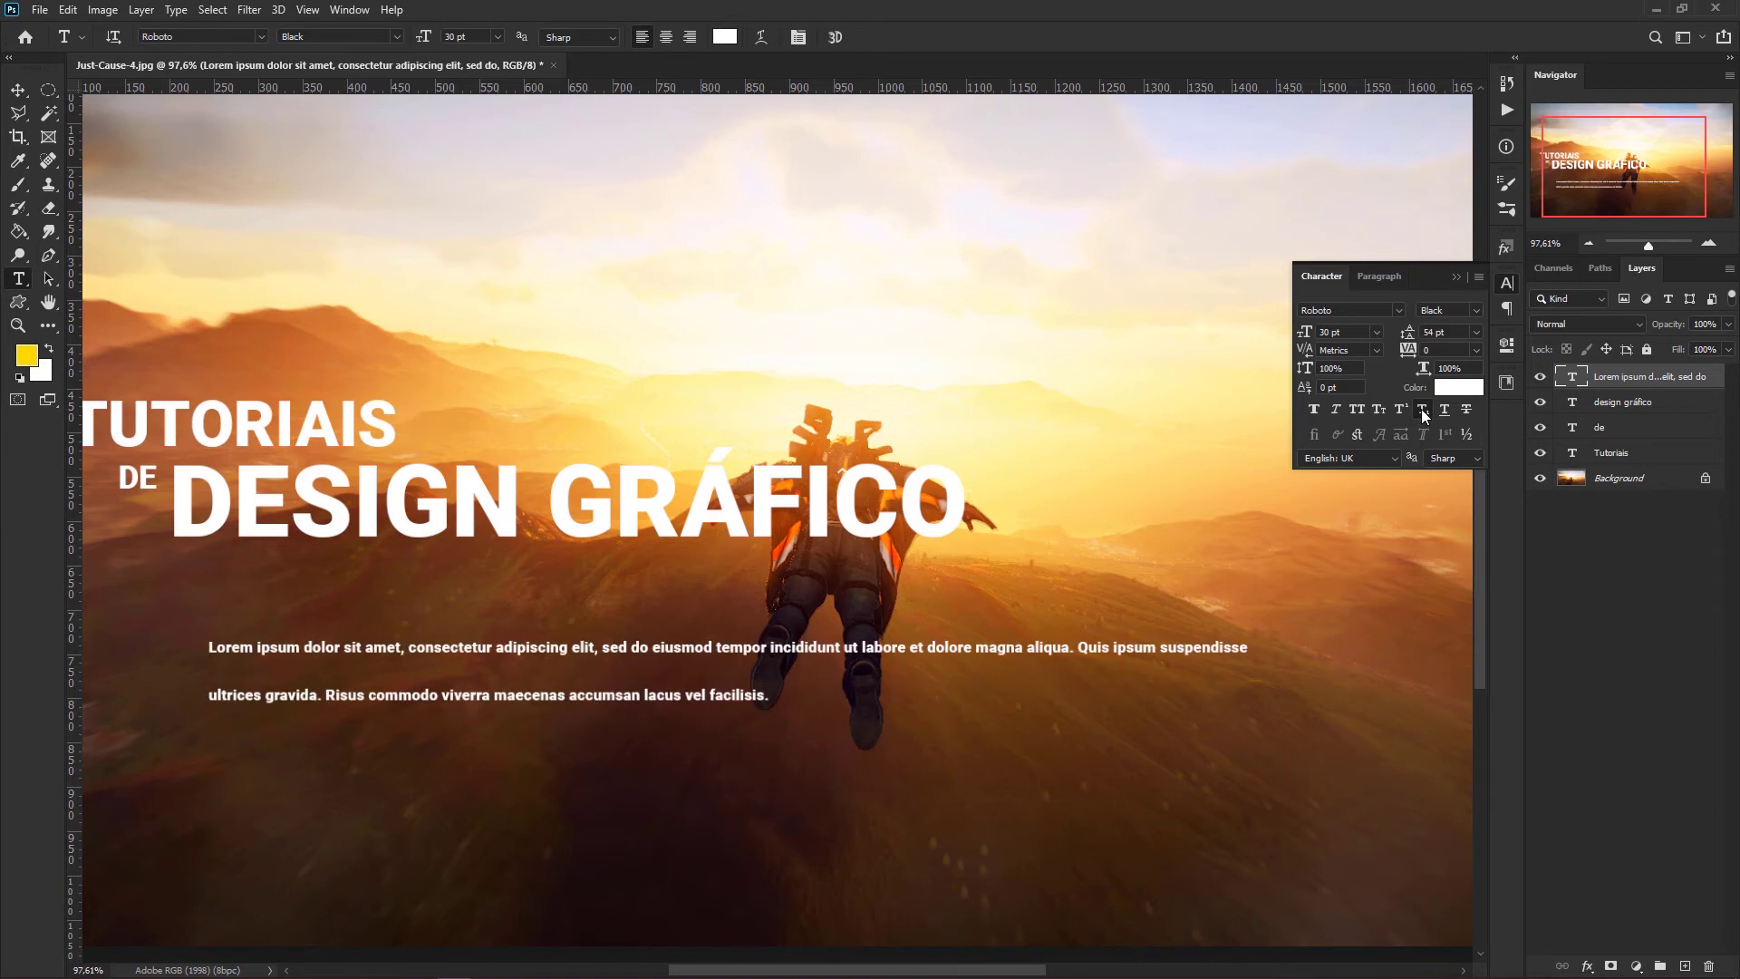
left_click(1422, 412)
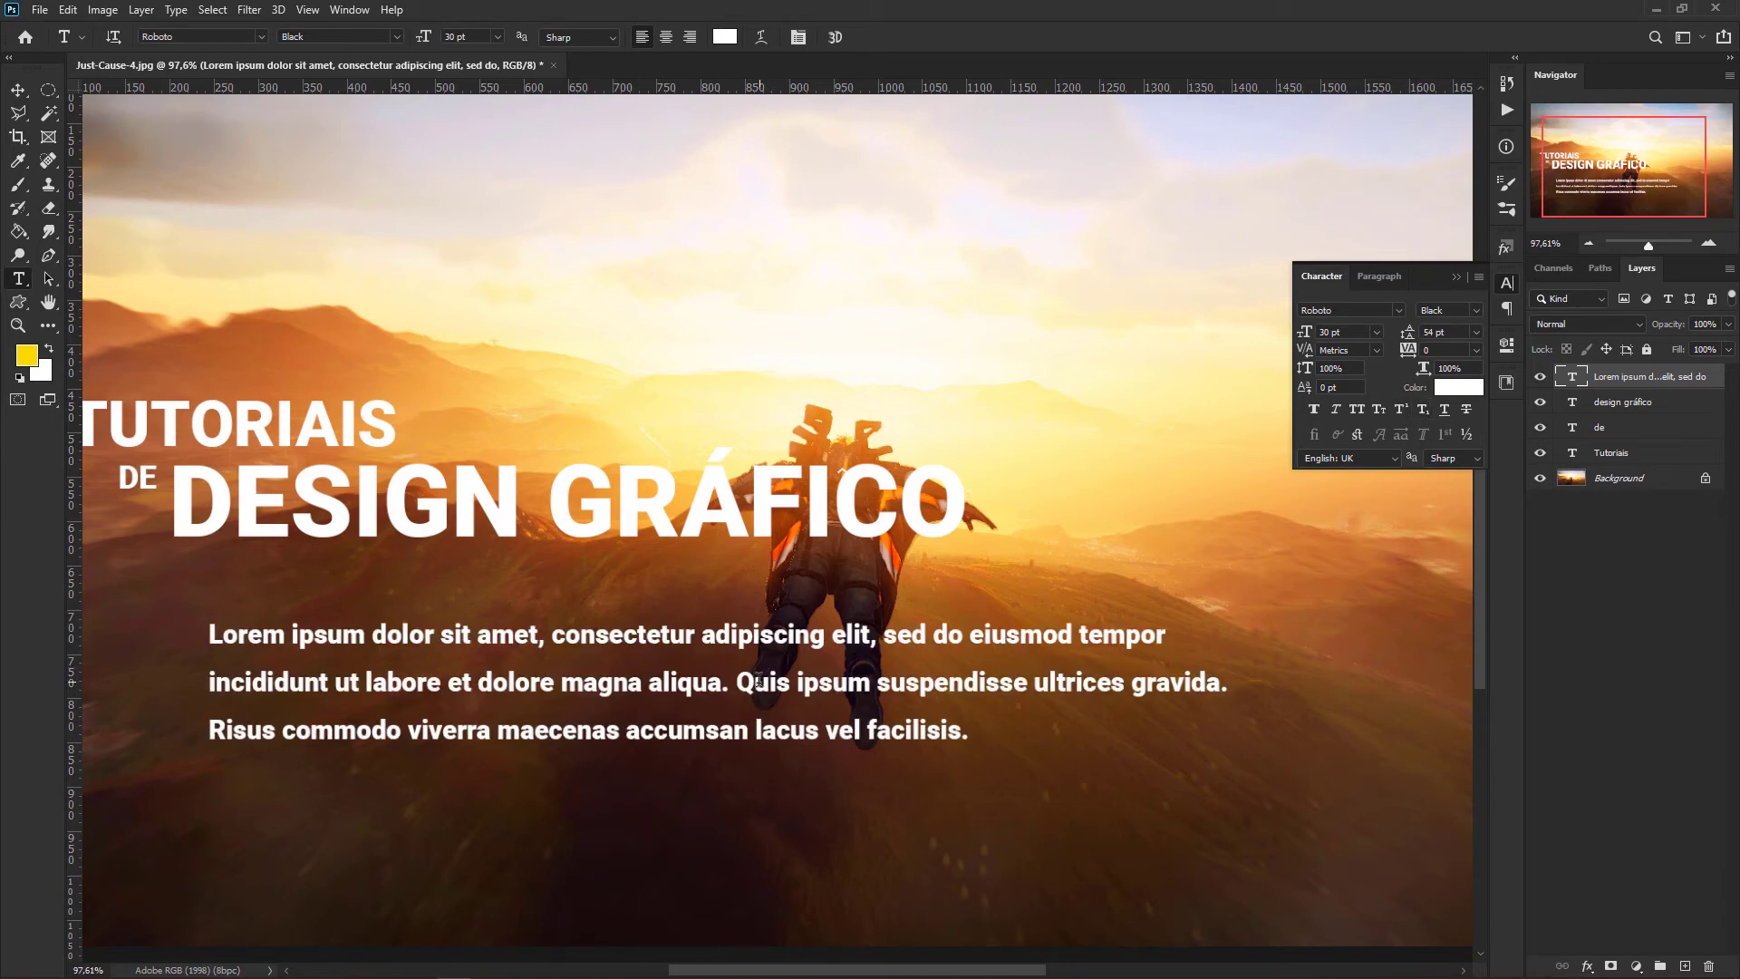
Select the letters "uis" in "Quis" and try Superscript and Subscript on them, restoring their normal position.
left_click_drag(756, 681, 790, 681)
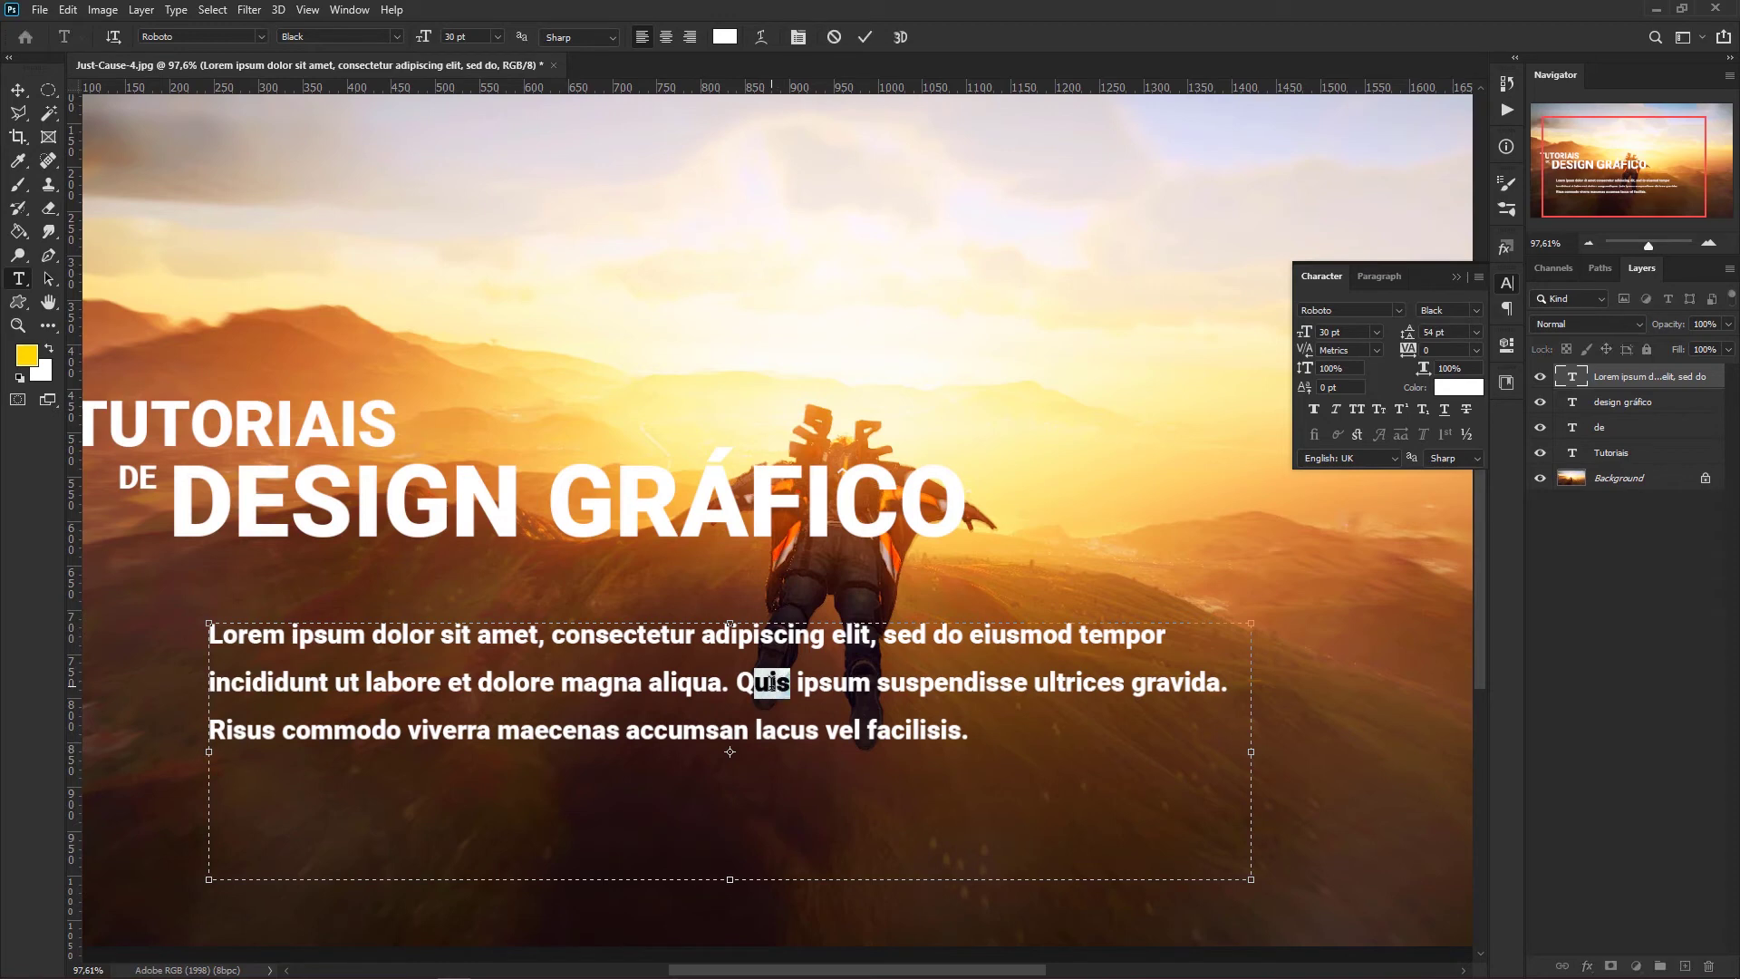
left_click(1401, 410)
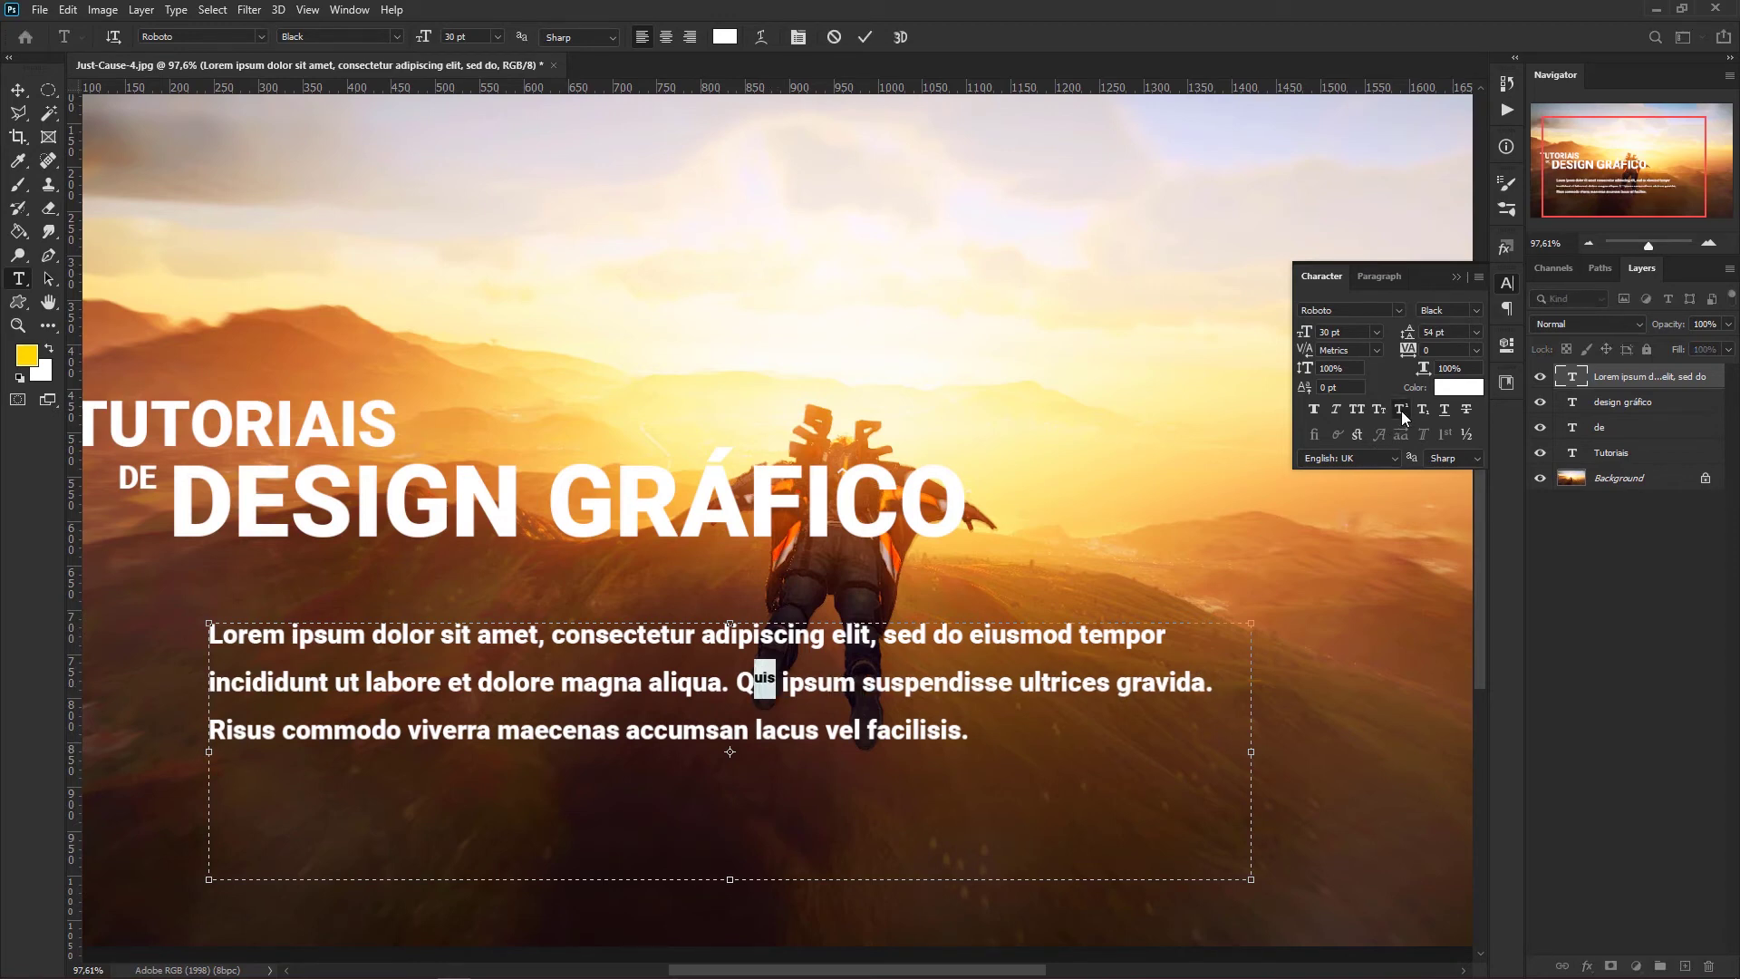
left_click(1423, 412)
left_click(1423, 413)
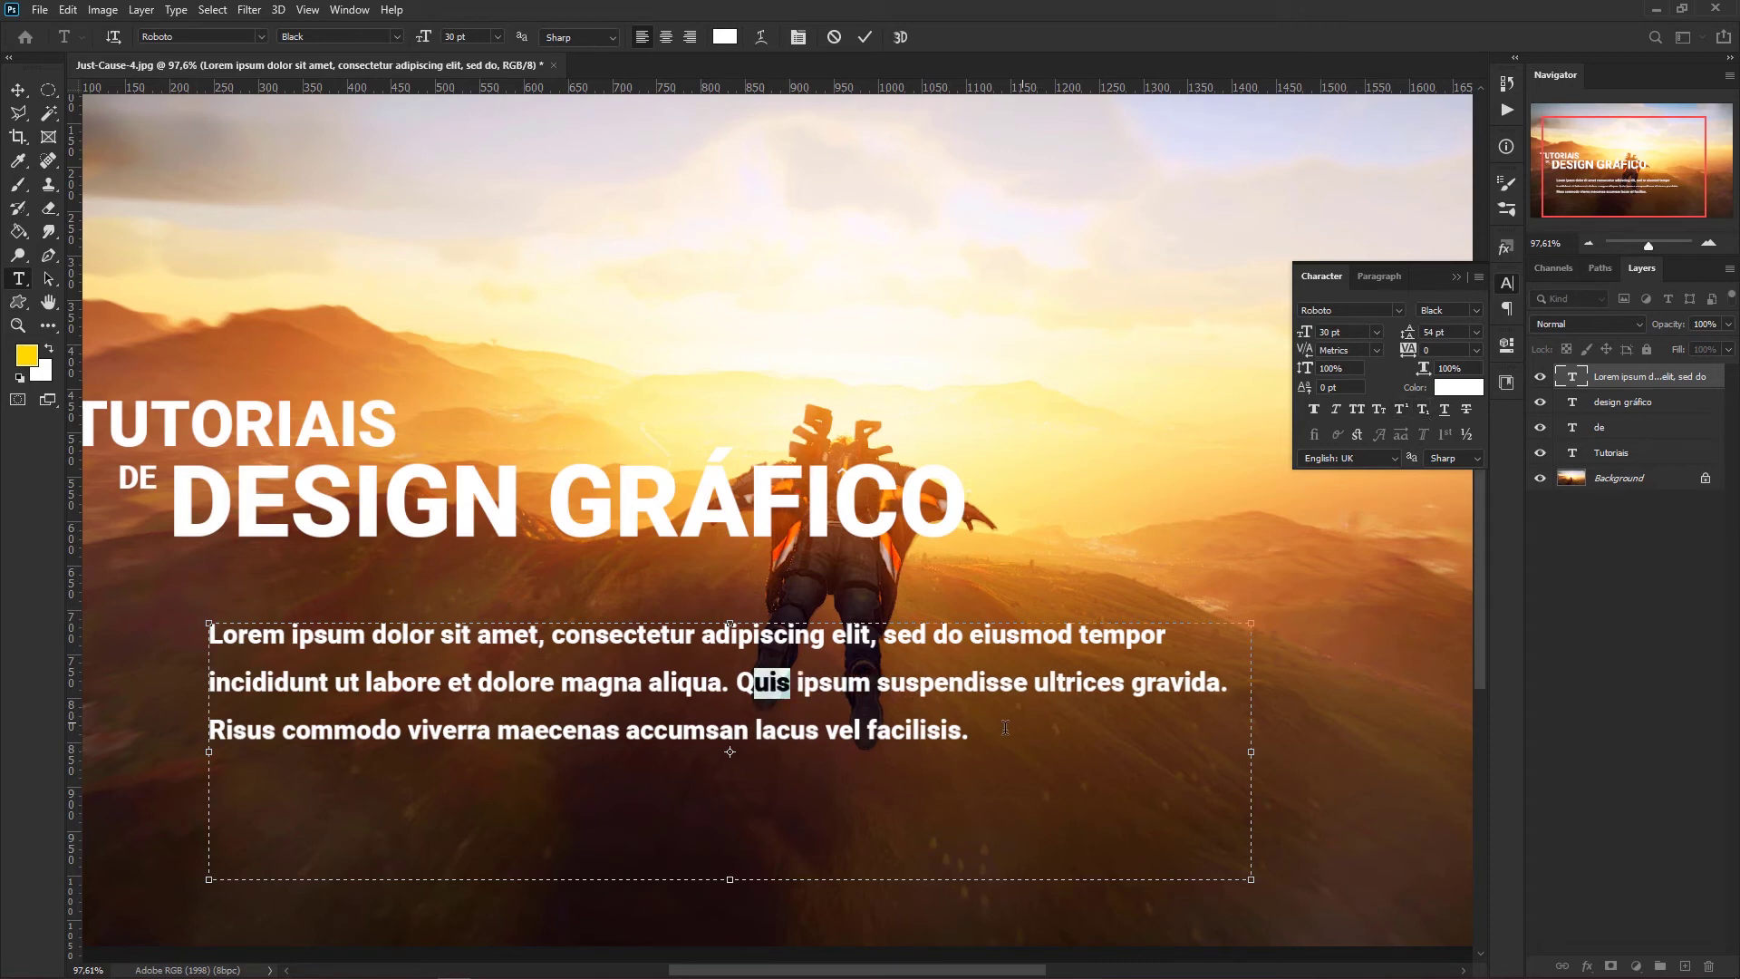
Leave the text editing and try Underline and Strikethrough on the whole paragraph layer, switching each one off again.
left_click_drag(973, 729, 920, 729)
left_click(972, 730)
left_click(1605, 380)
left_click(1443, 412)
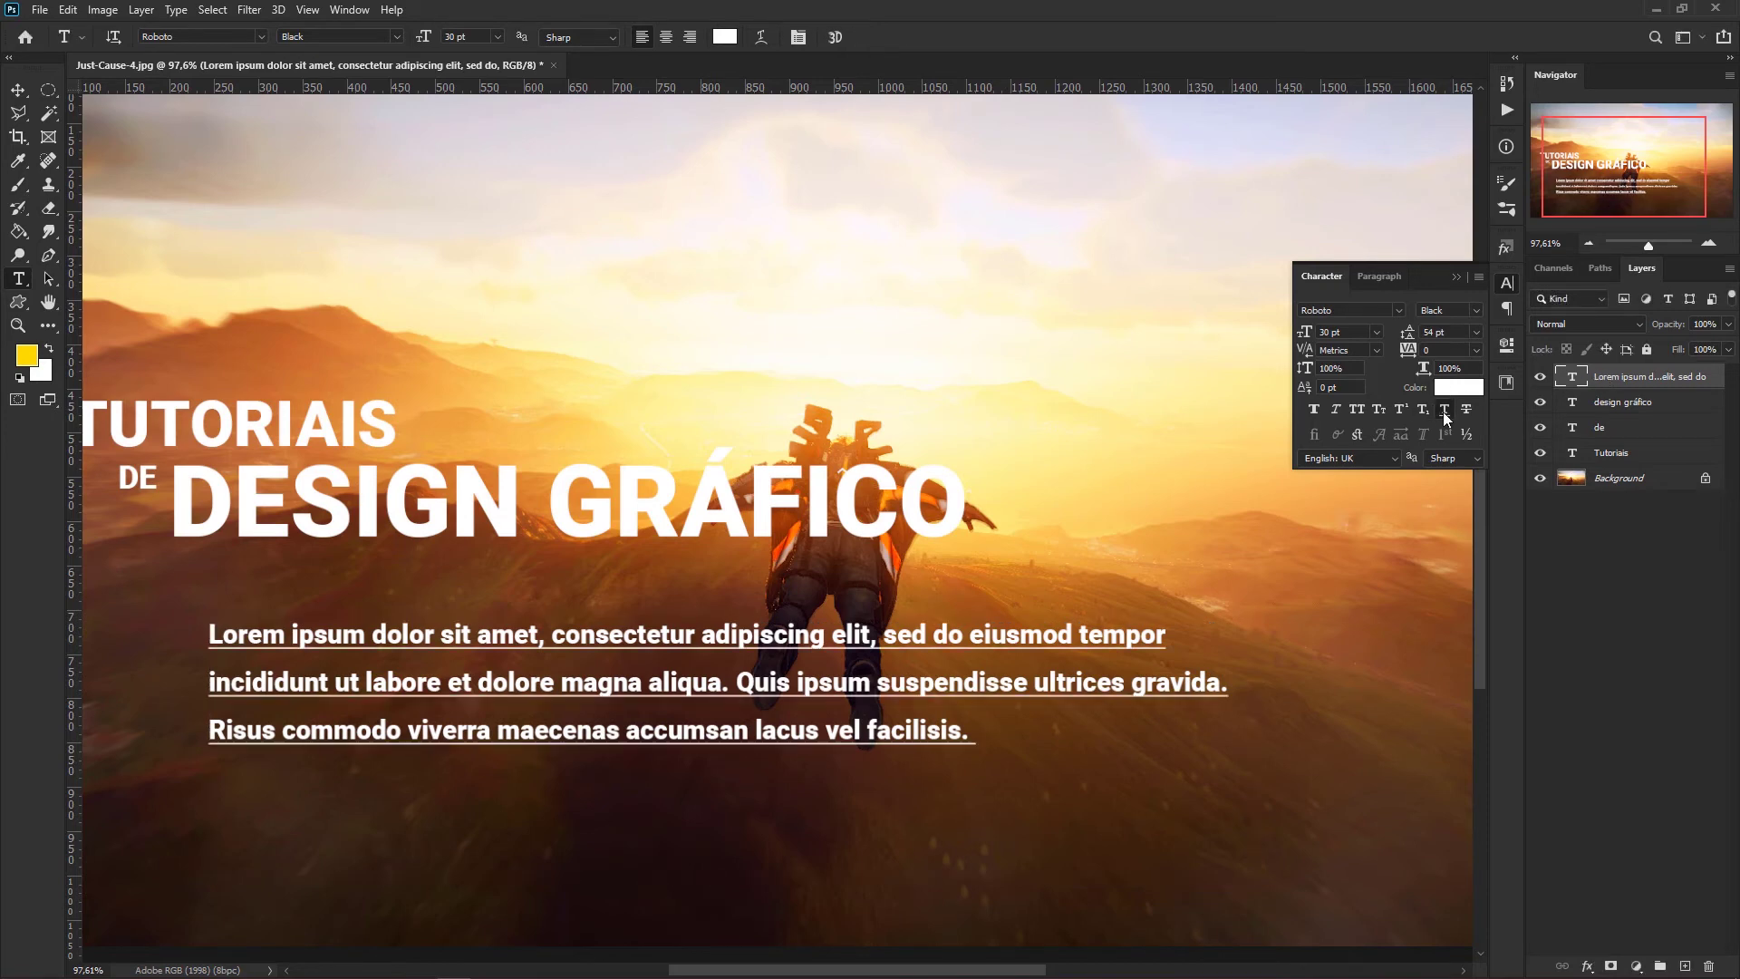
left_click(1443, 412)
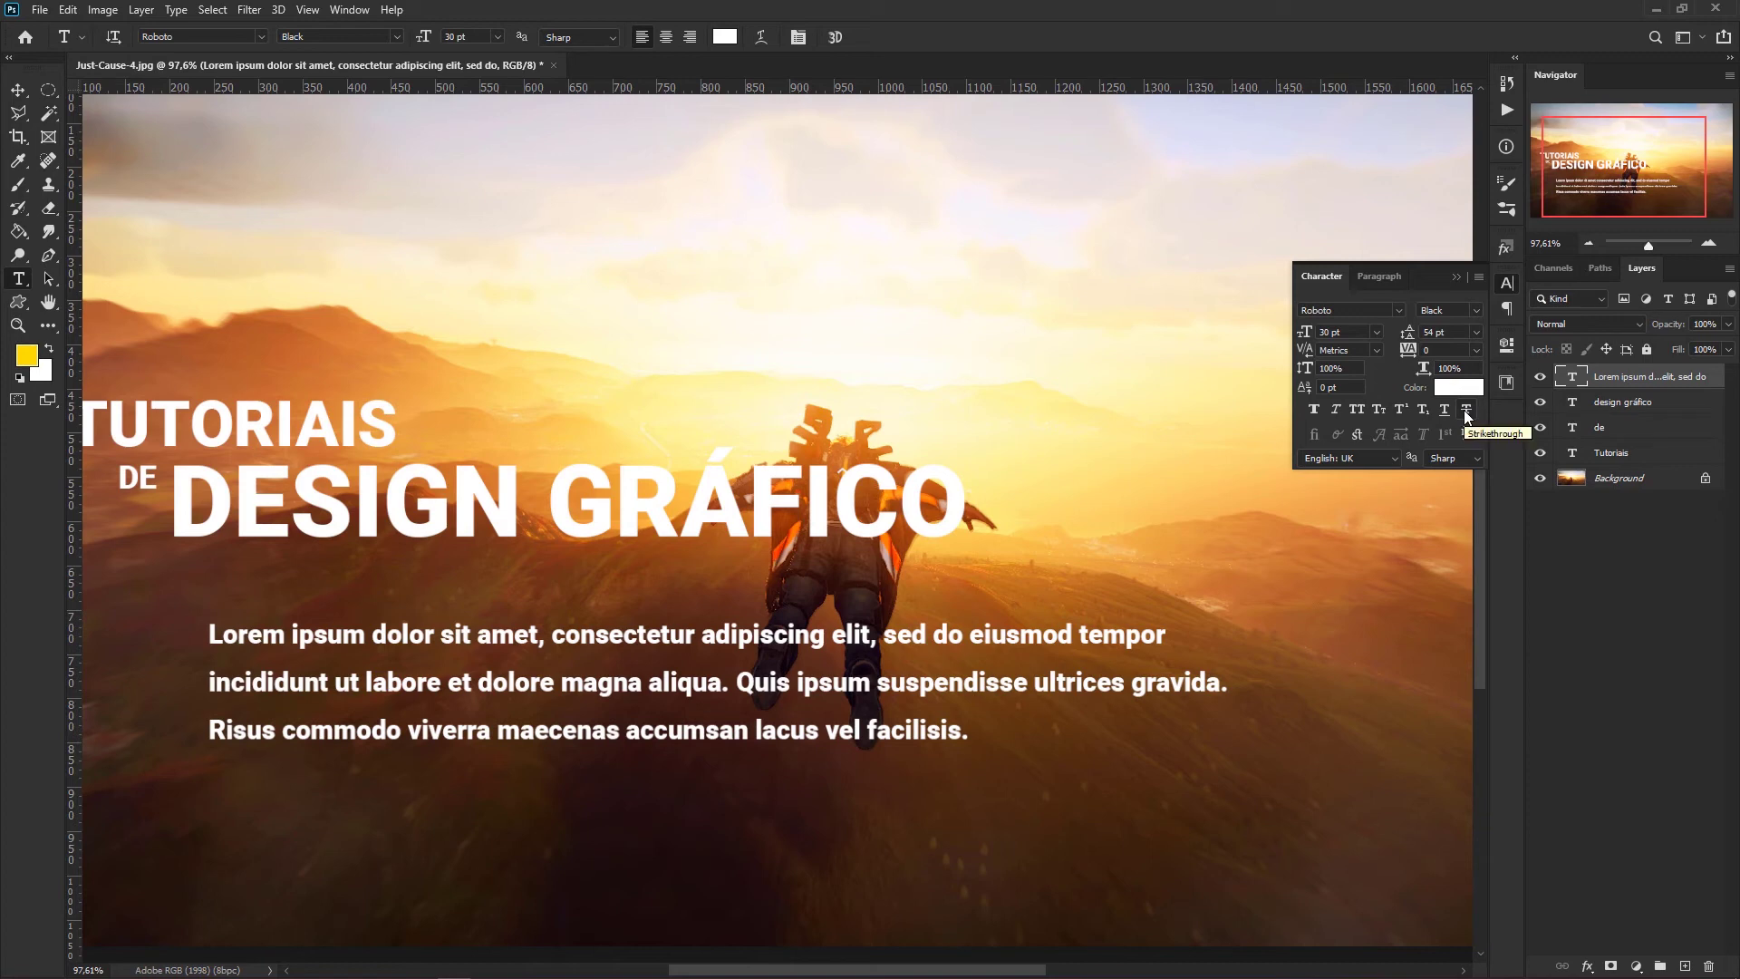
left_click(1466, 413)
left_click(1467, 413)
Format the paragraph as Roboto Regular in All Caps with 36 pt leading, and close the character settings.
left_click(1475, 310)
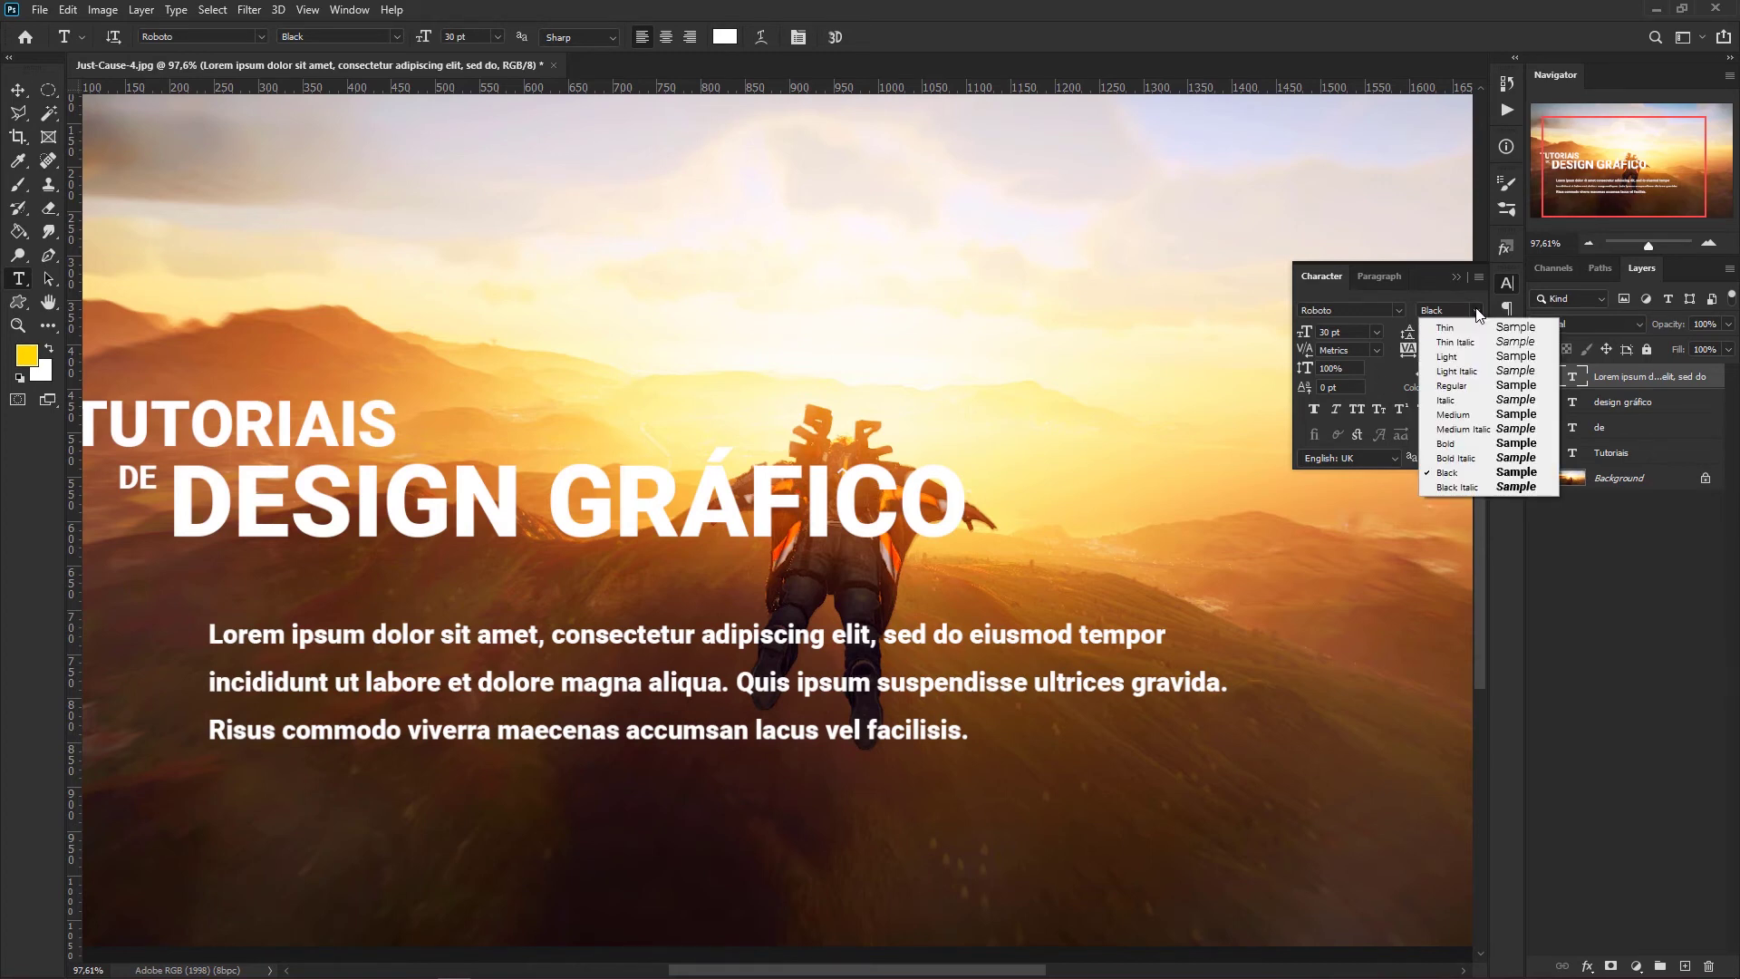
left_click(1469, 388)
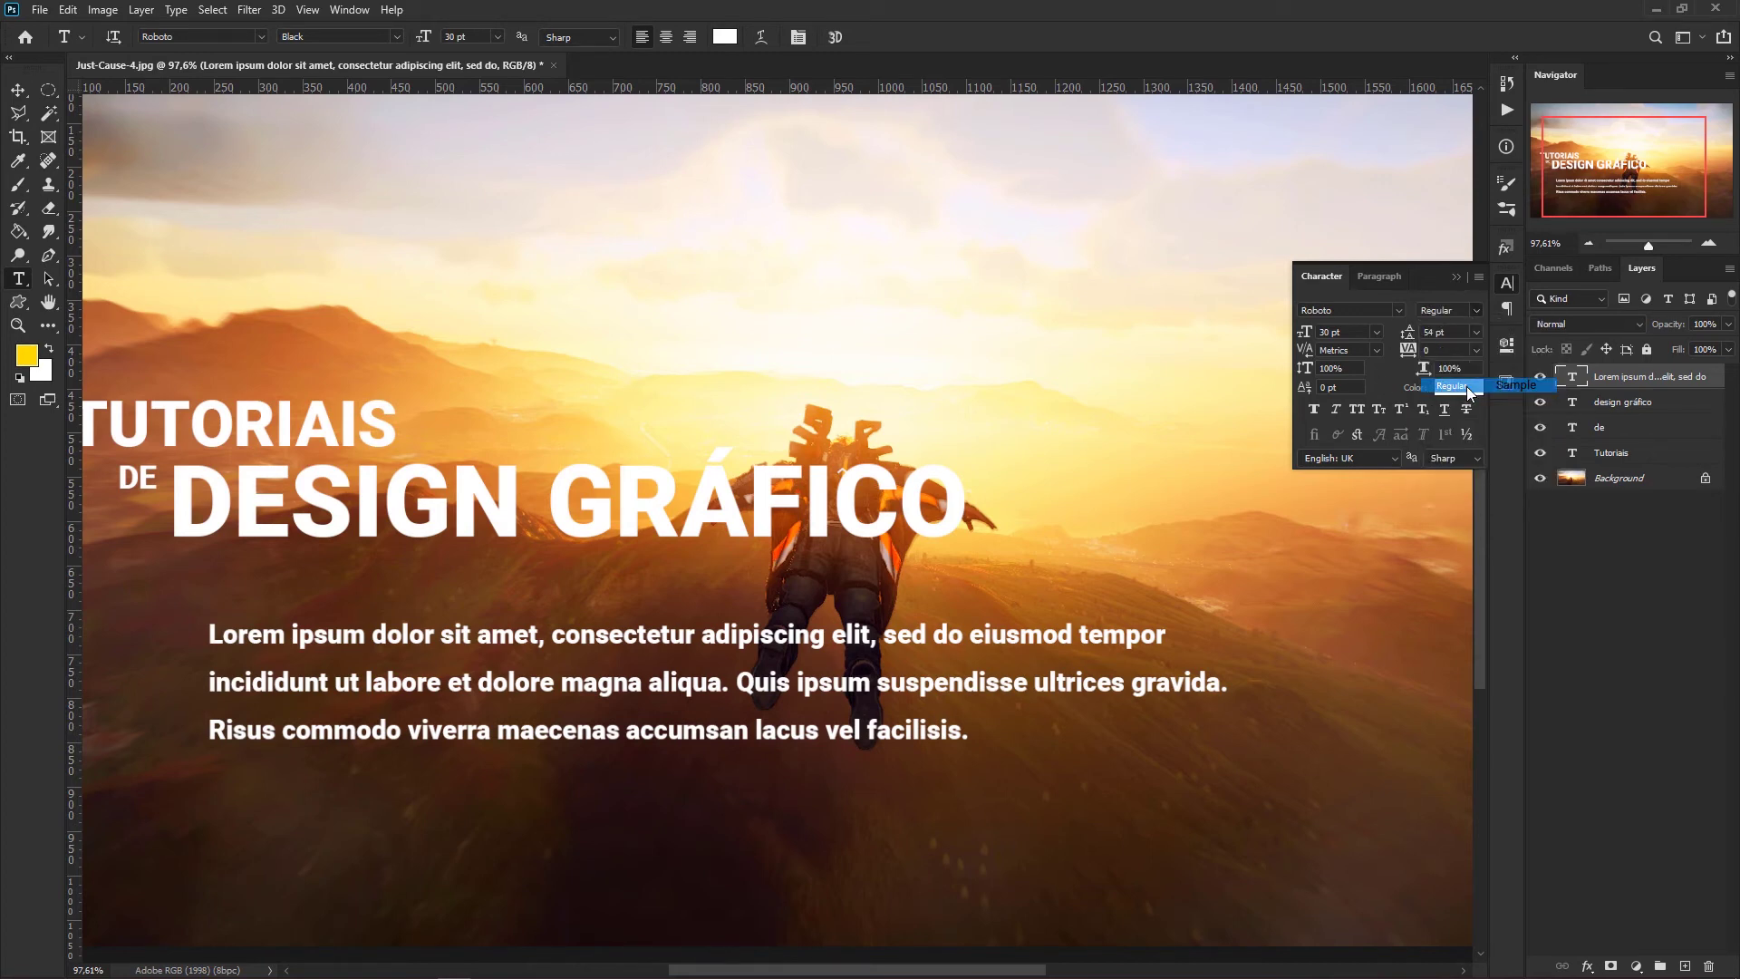
left_click(1358, 409)
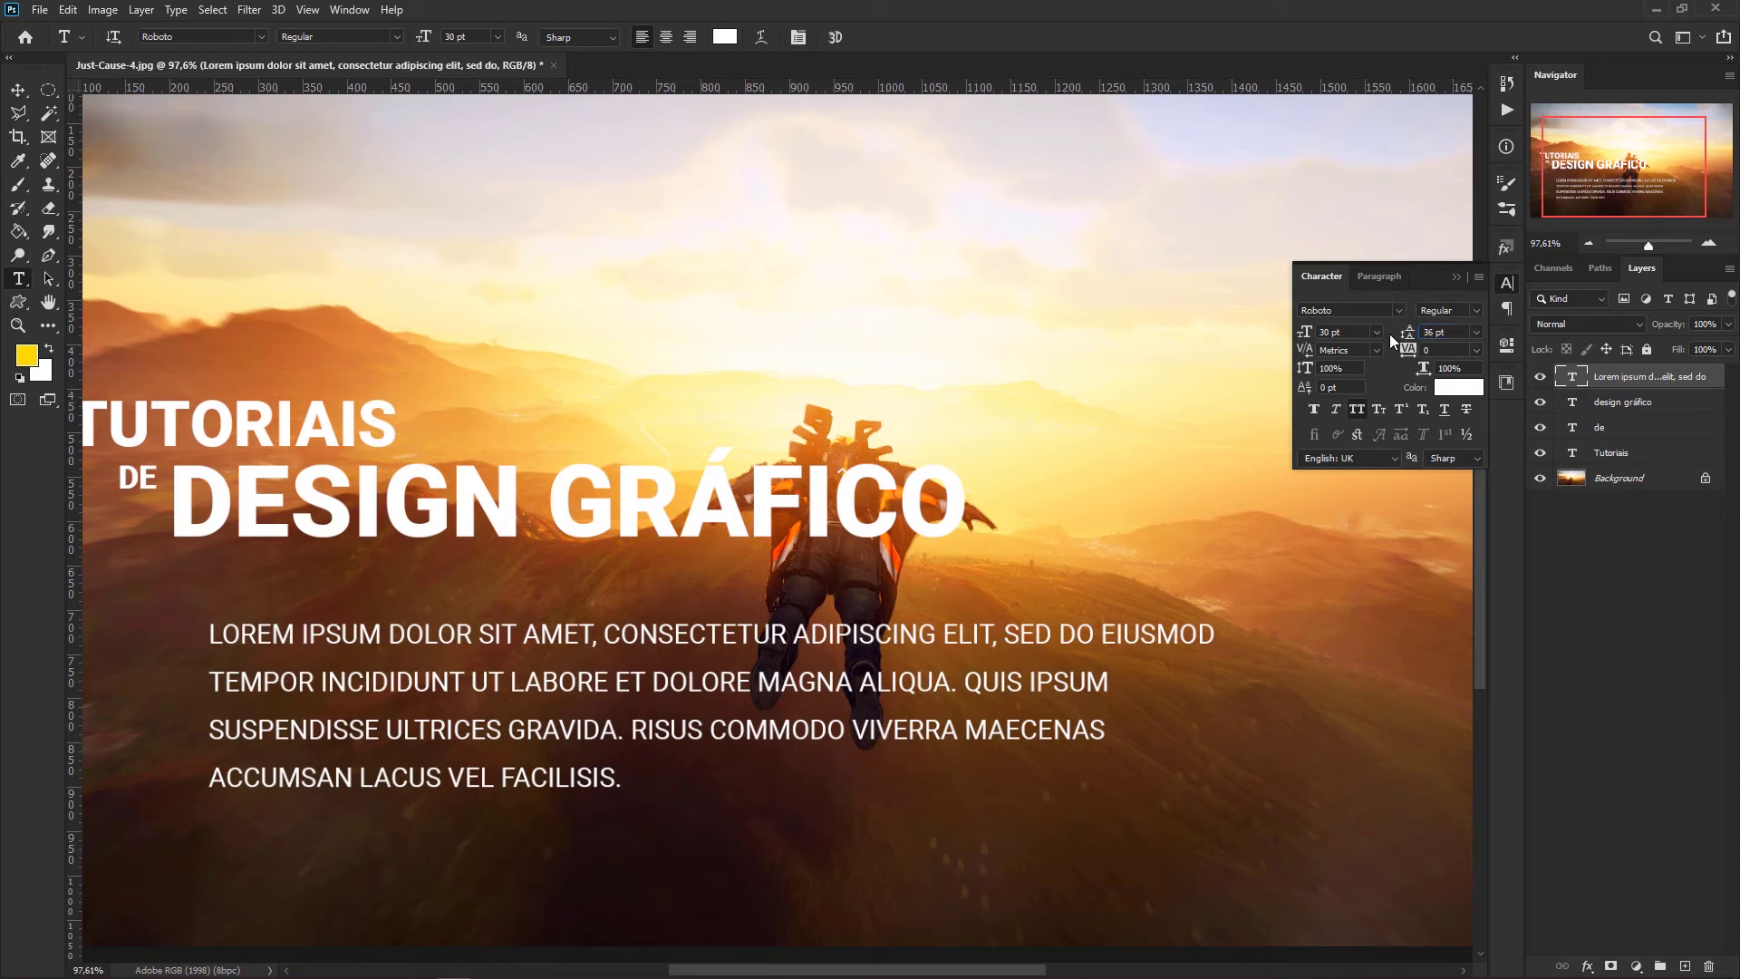
key("Return")
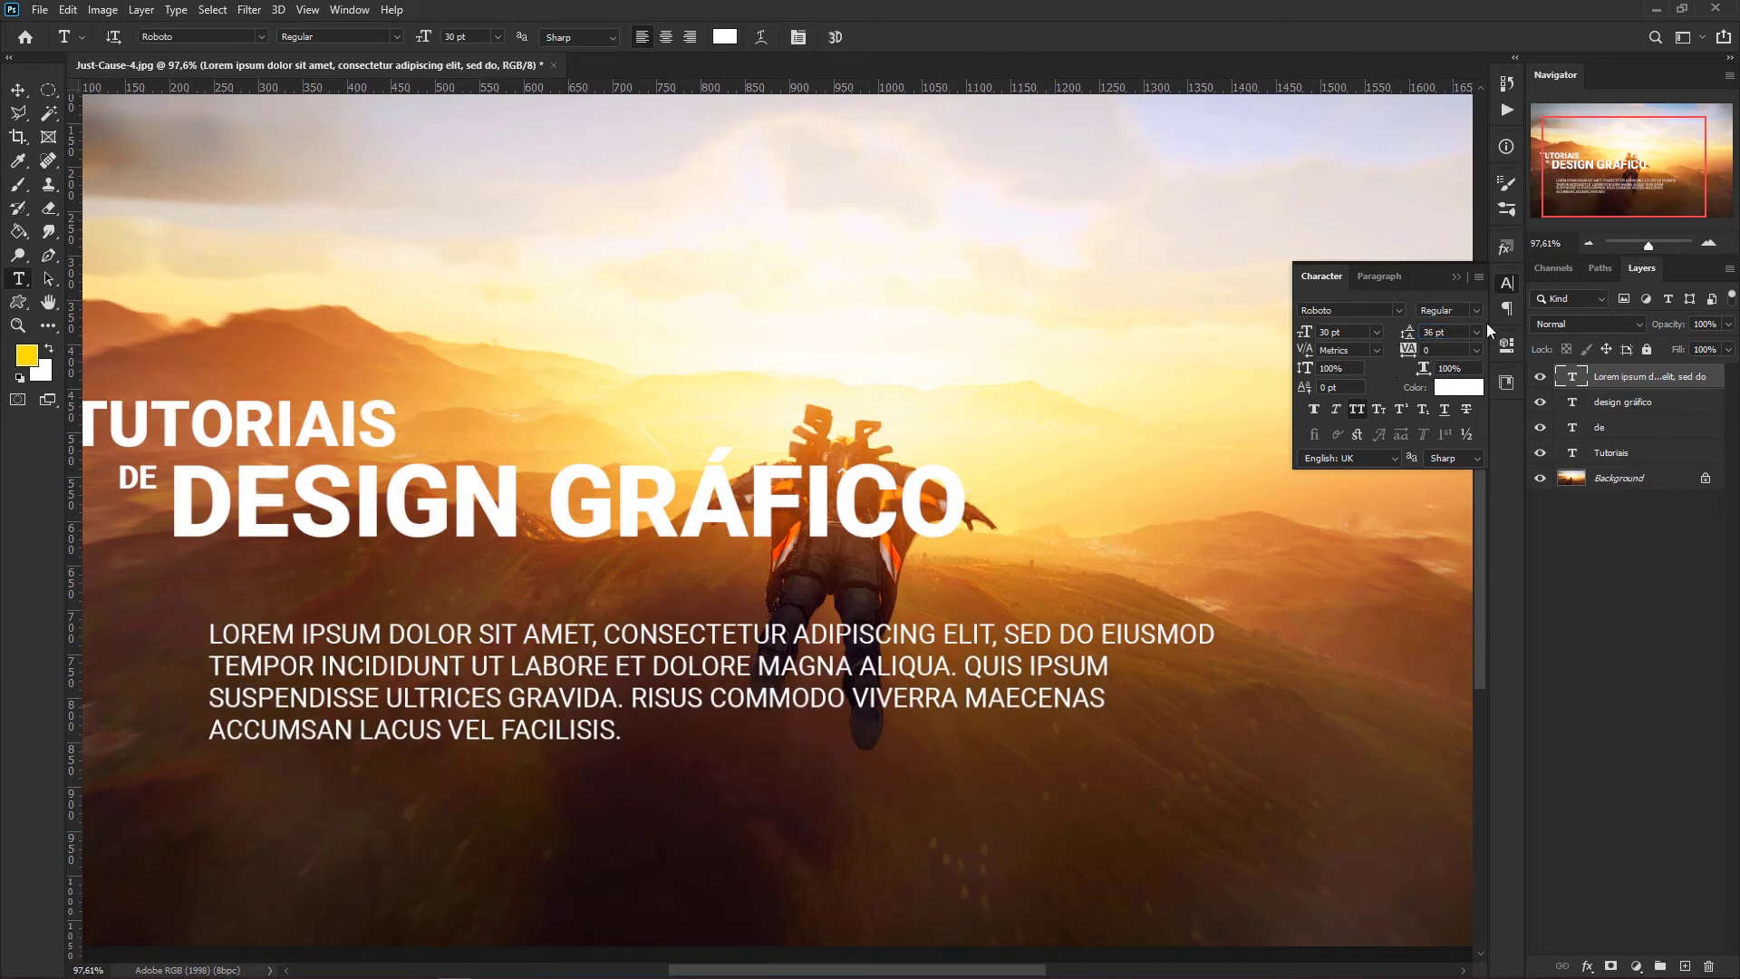
left_click(1456, 276)
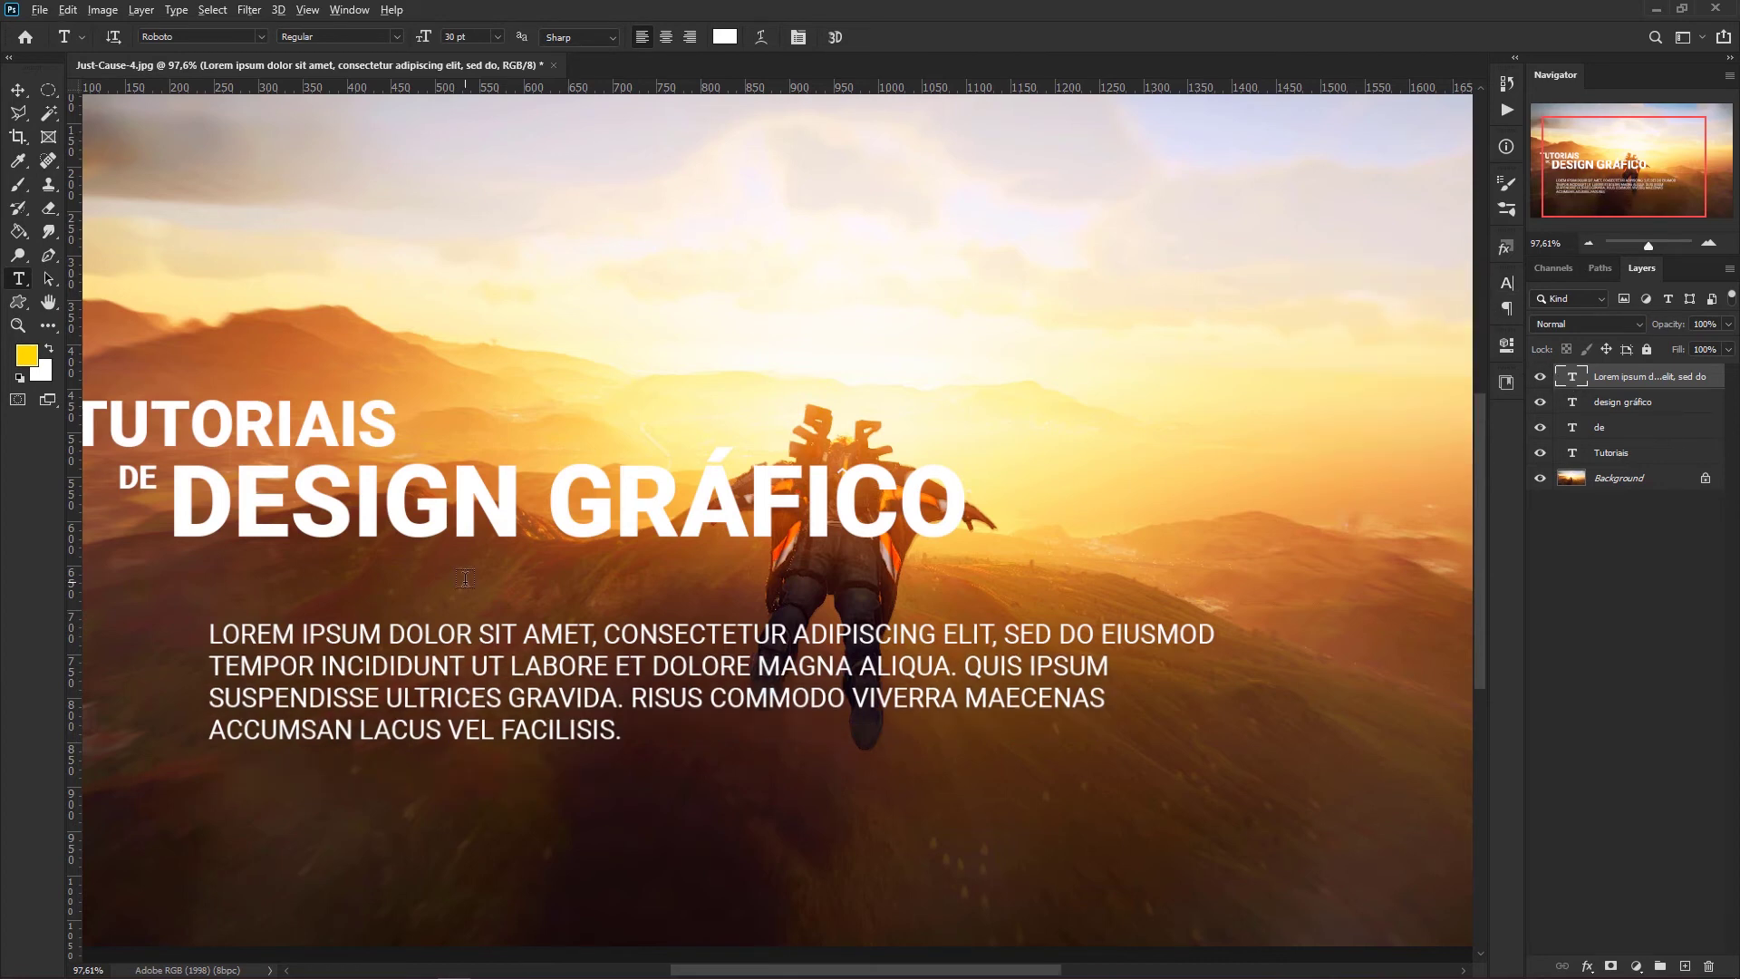
Group the "design gráfico", "de" and "Tutoriais" layers and move the title group down and slightly left in the image.
scroll(465, 579, "down", 2)
scroll(465, 578, "down", 1)
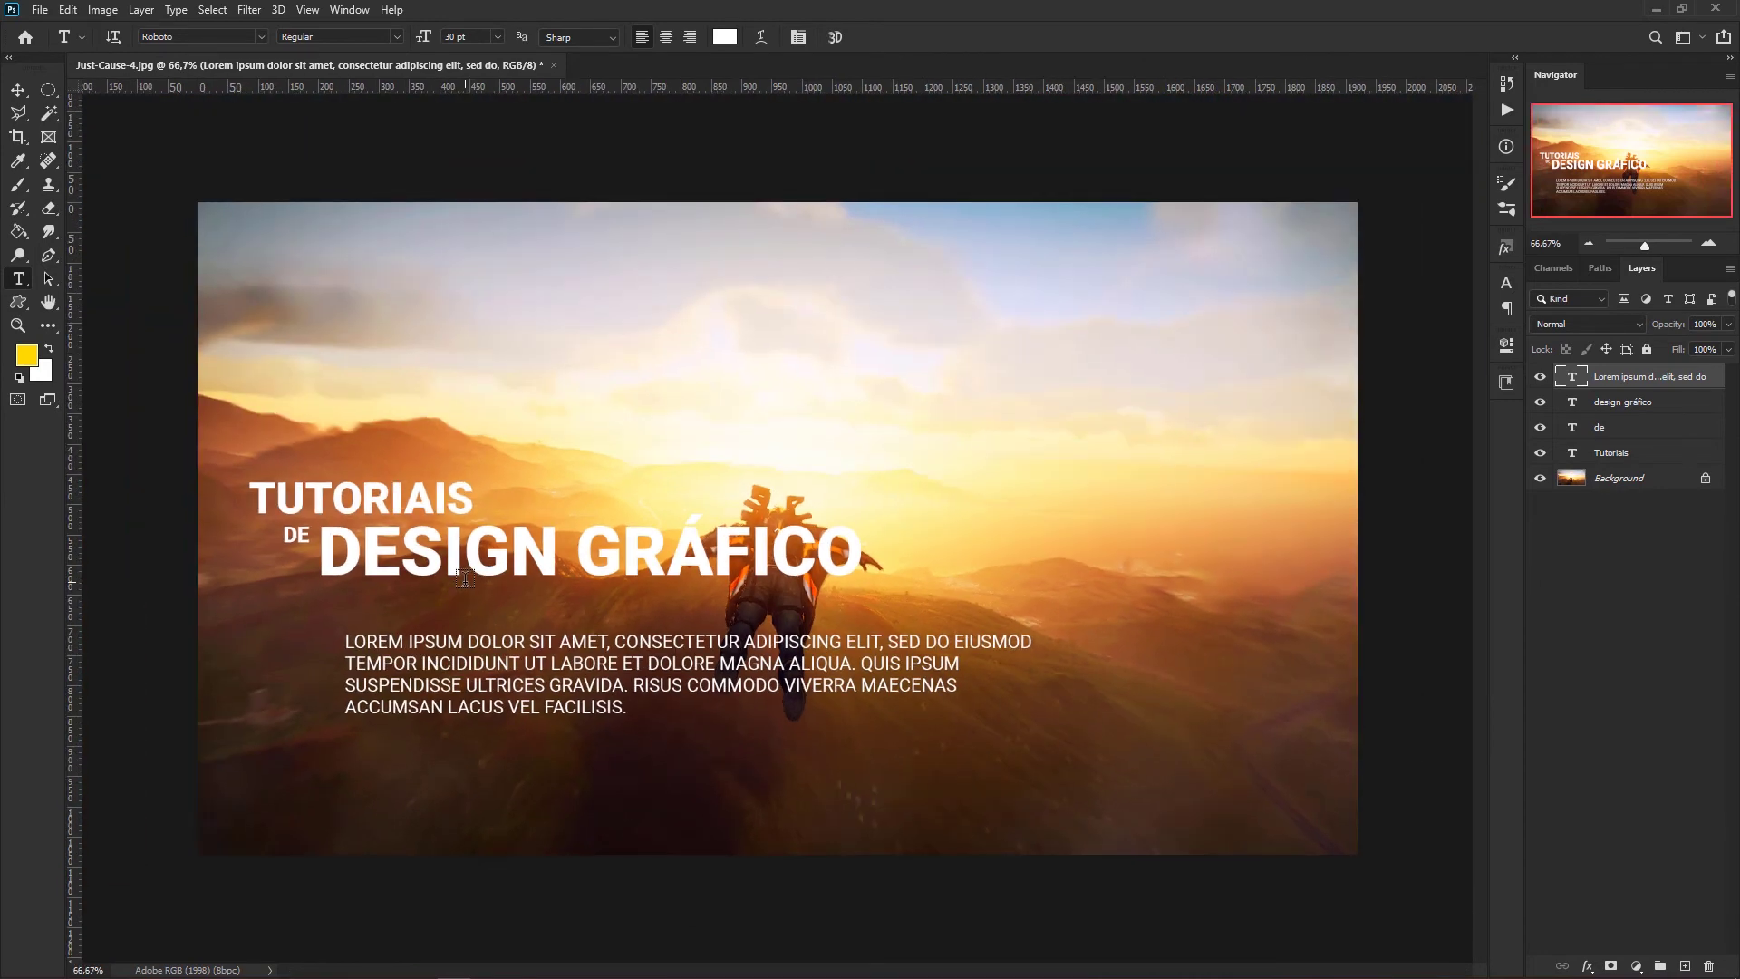
scroll(465, 579, "up", 1)
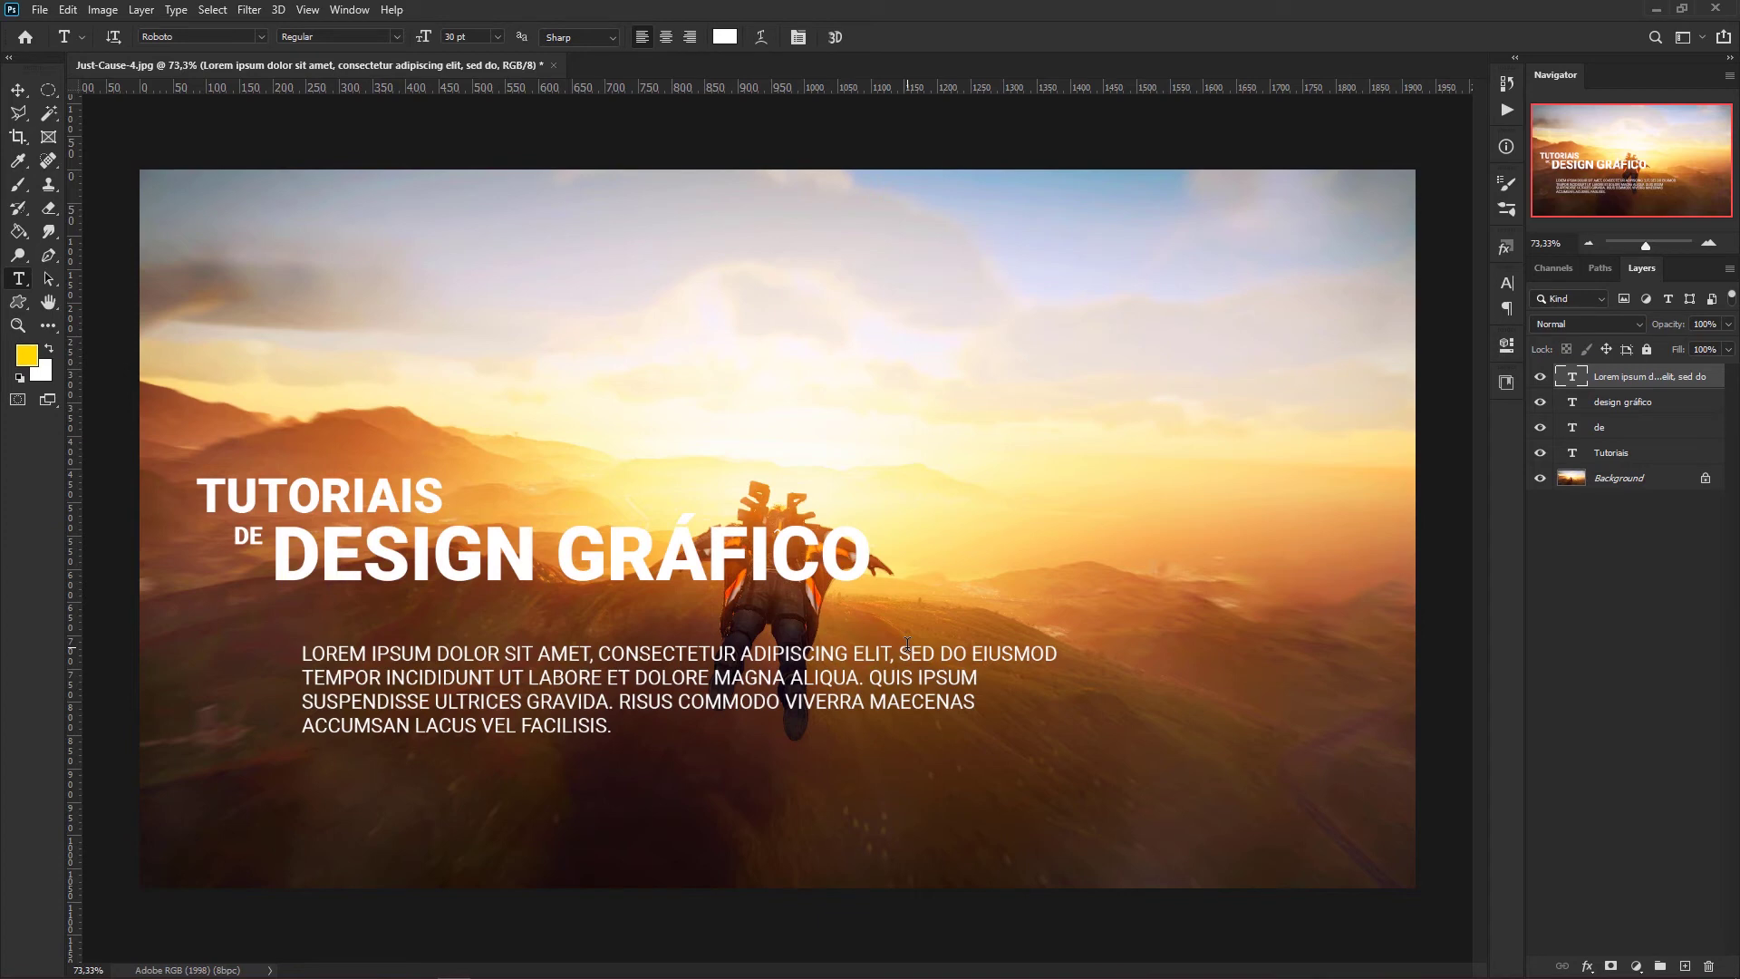
left_click(1613, 405)
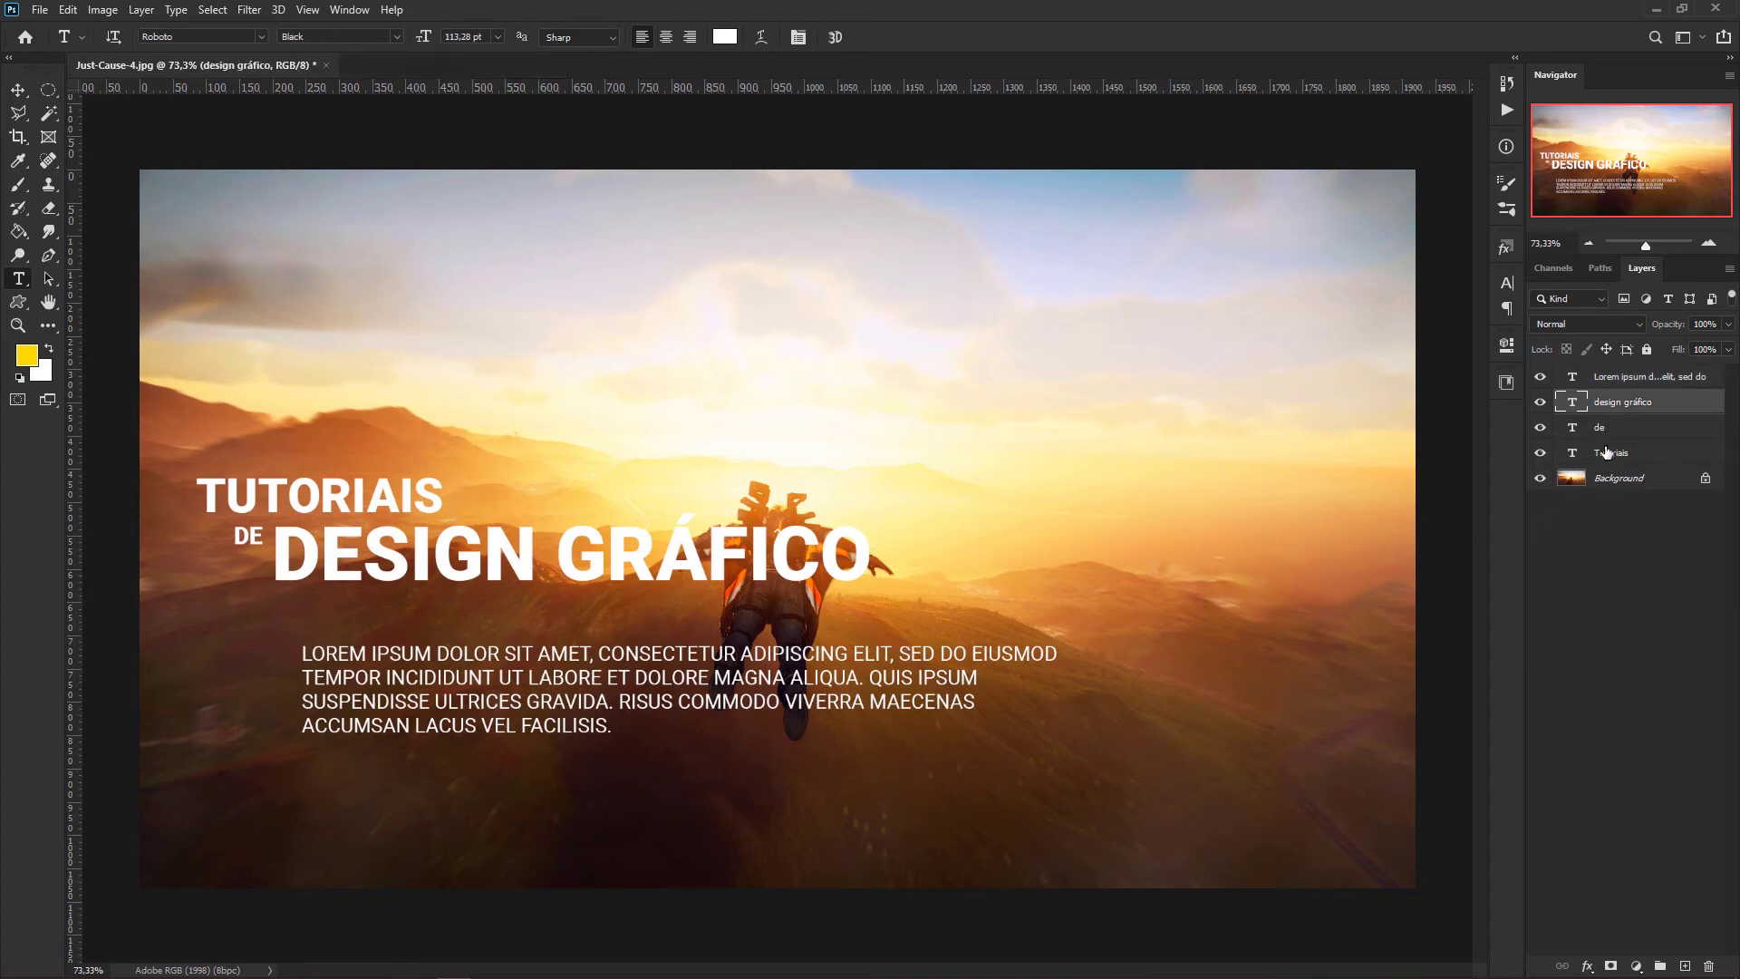
left_click(1606, 452, "shift")
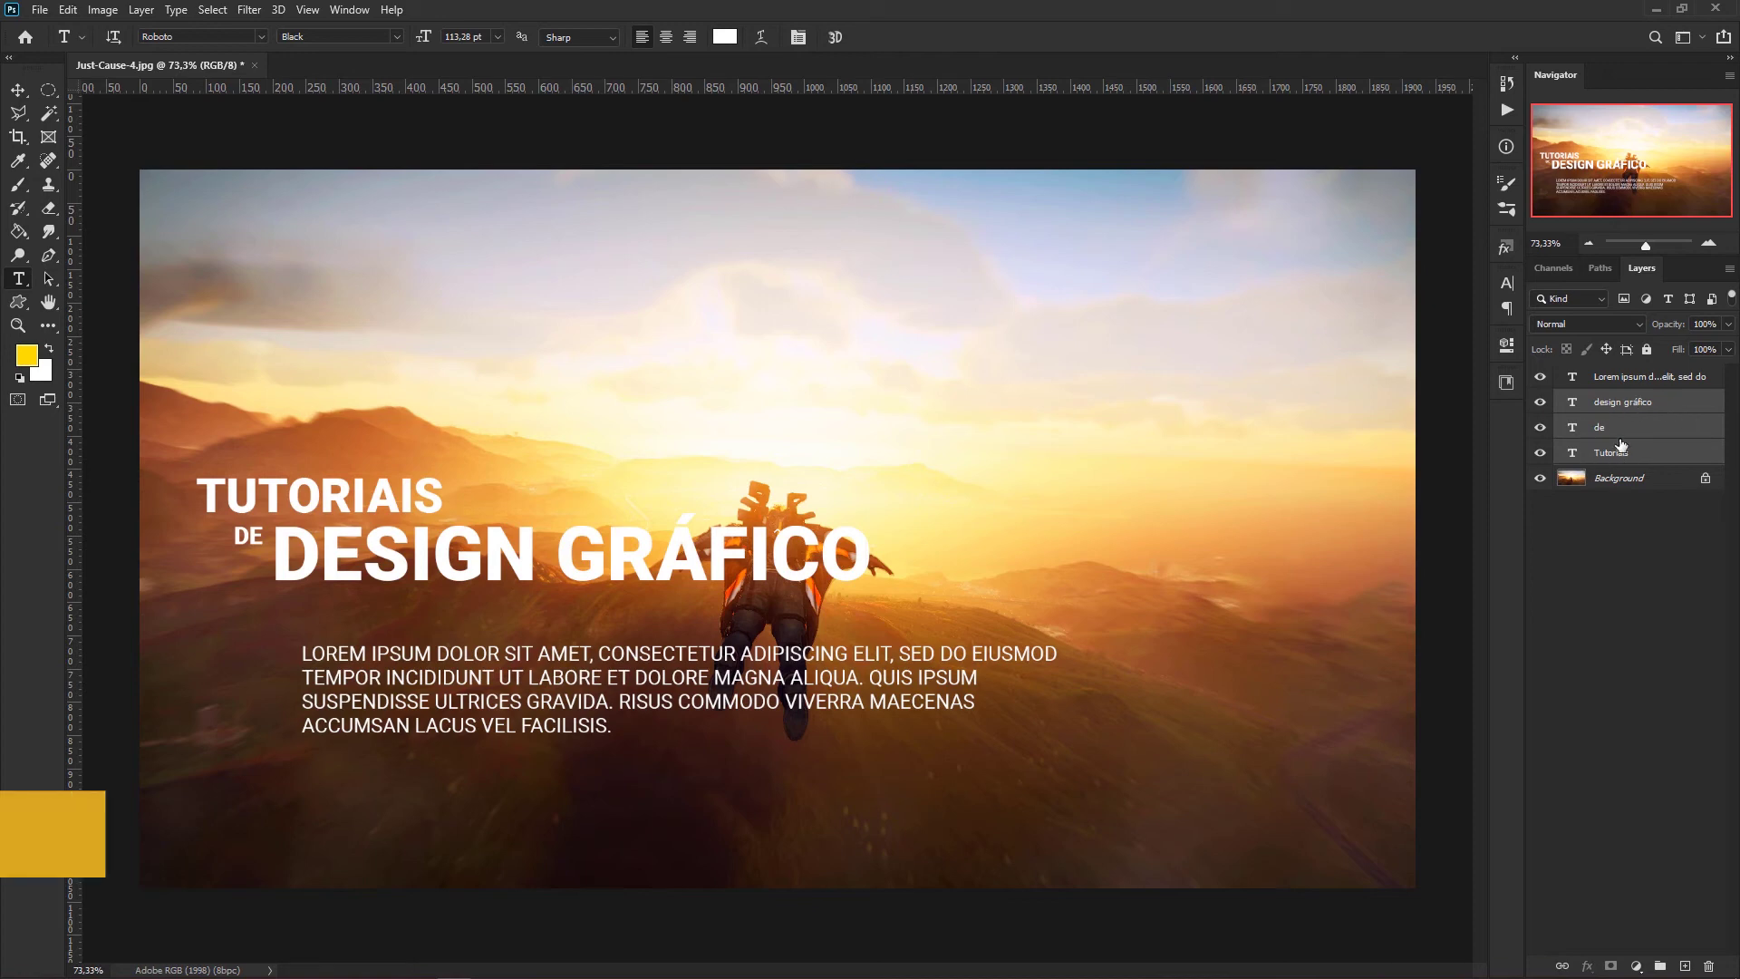
key("ctrl+g")
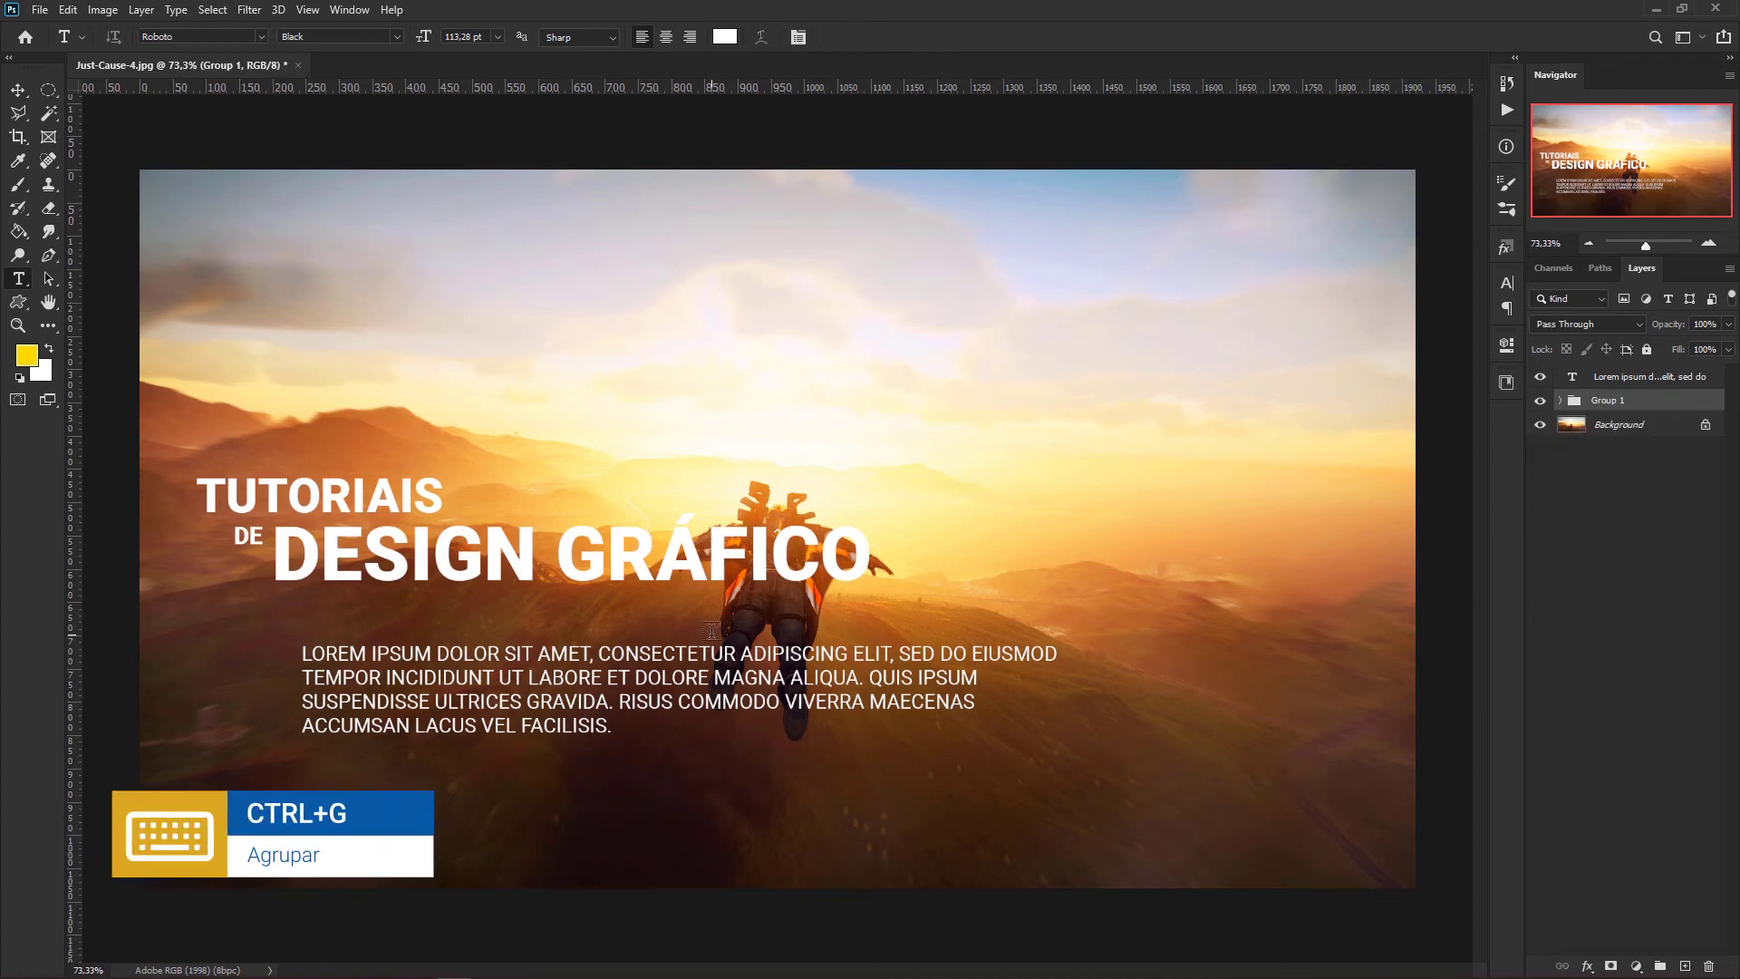
key("v")
left_click_drag(384, 568, 346, 687)
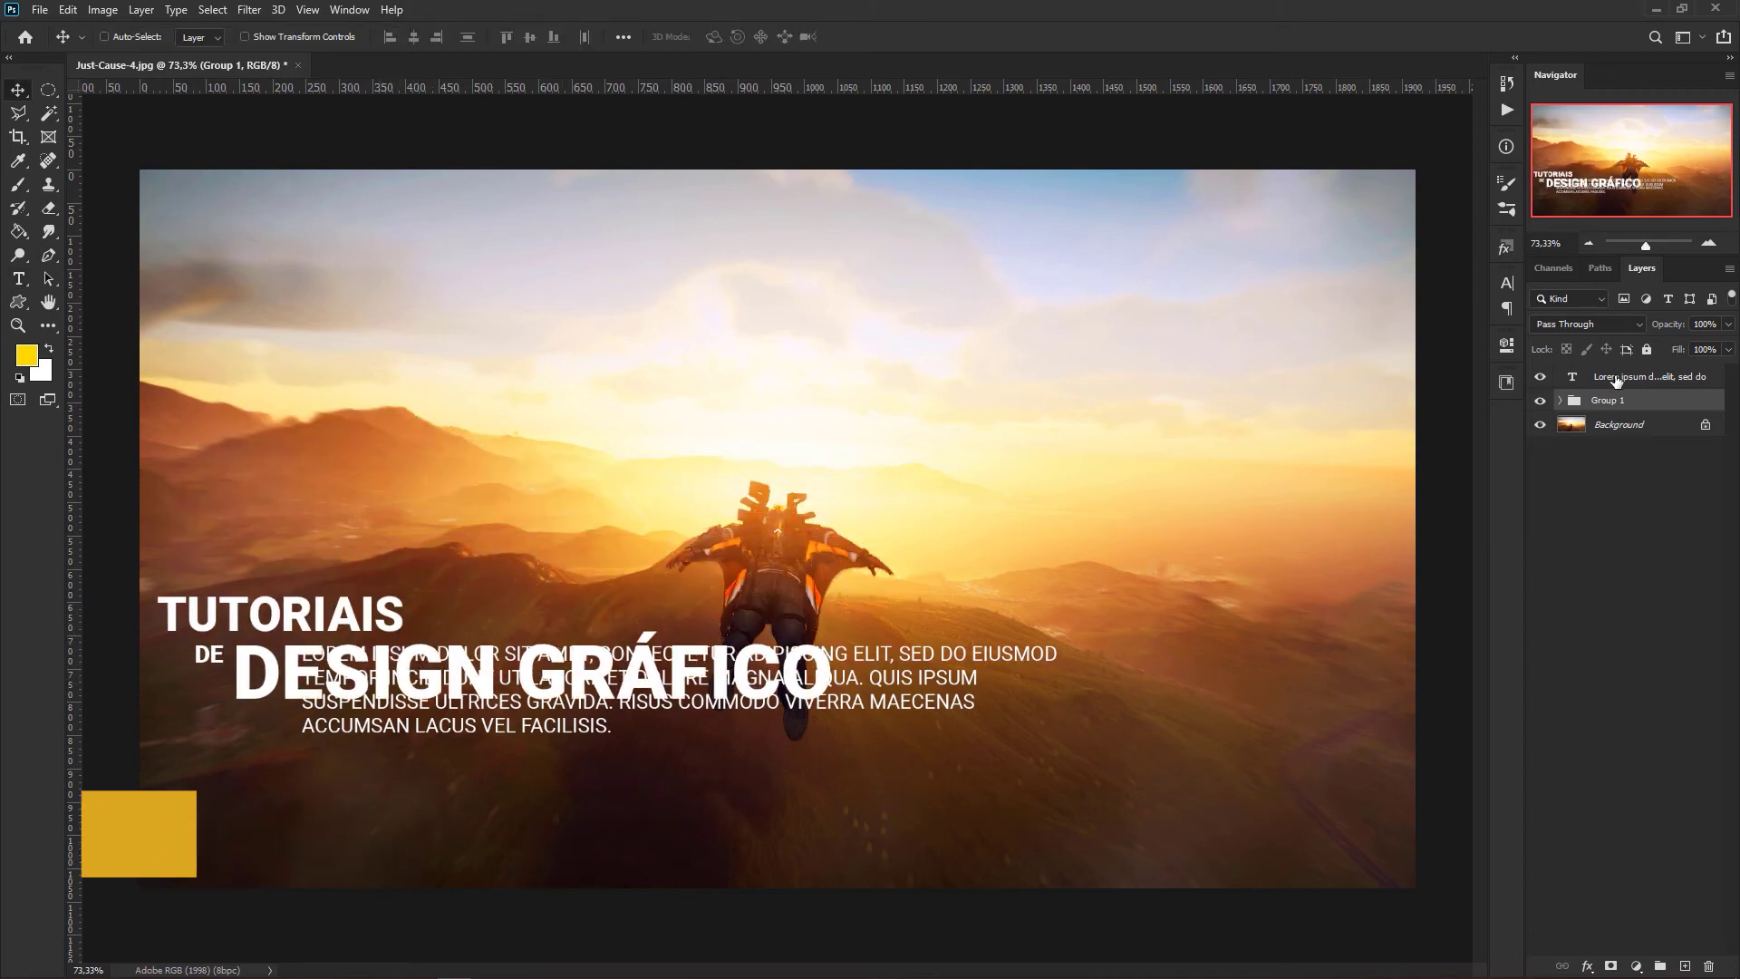
Place the paragraph layer beneath the title group in the stack and move its text under DESIGN GRÁFICO, aligned with its left edge.
left_click_drag(1626, 377, 1631, 409)
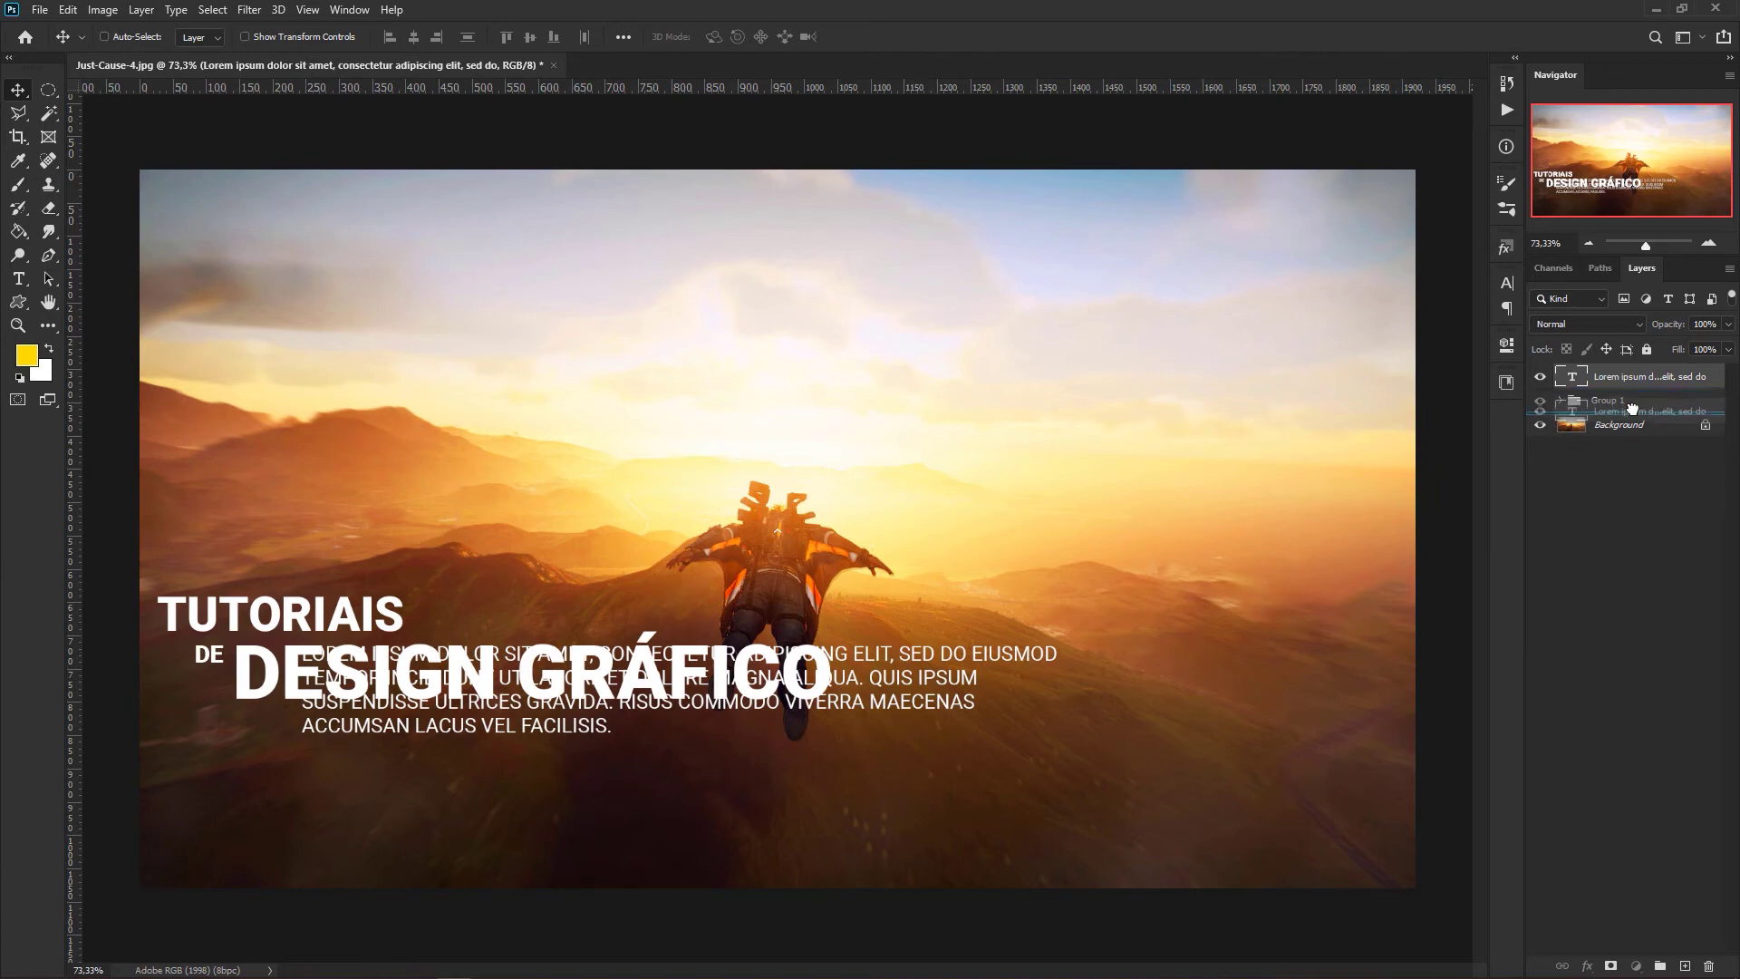
left_click_drag(936, 694, 853, 780)
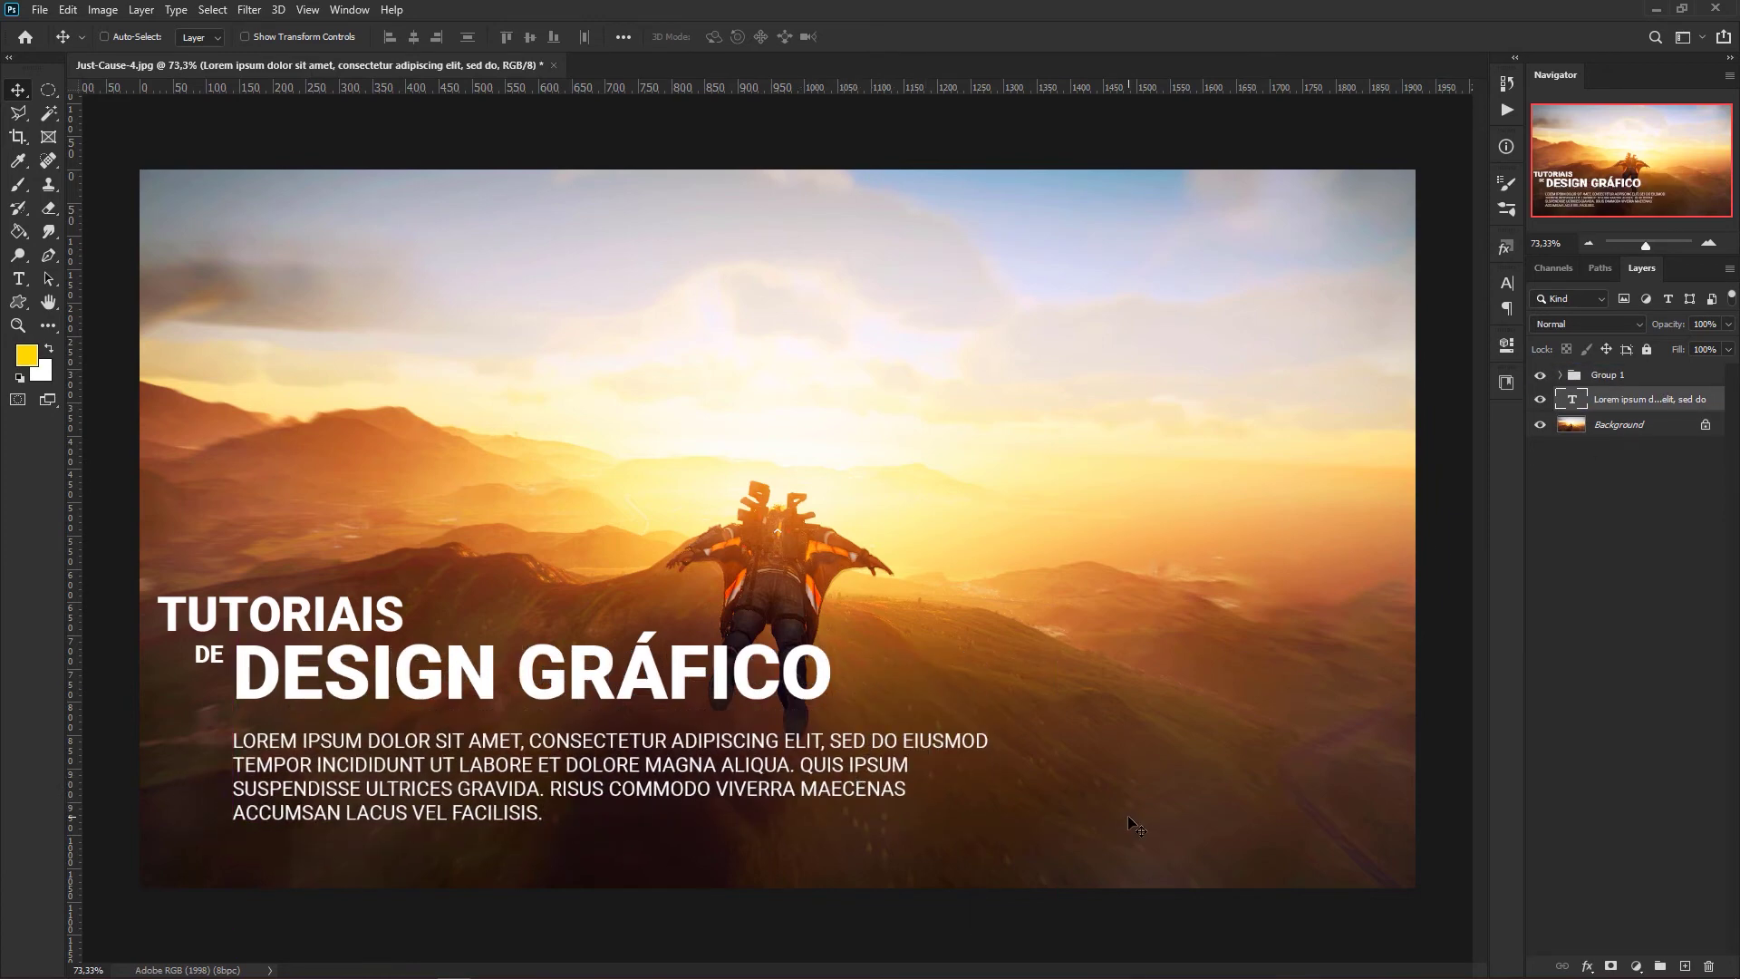
Select the title group together with the paragraph layer and move both slightly down in the image.
left_click(1613, 375)
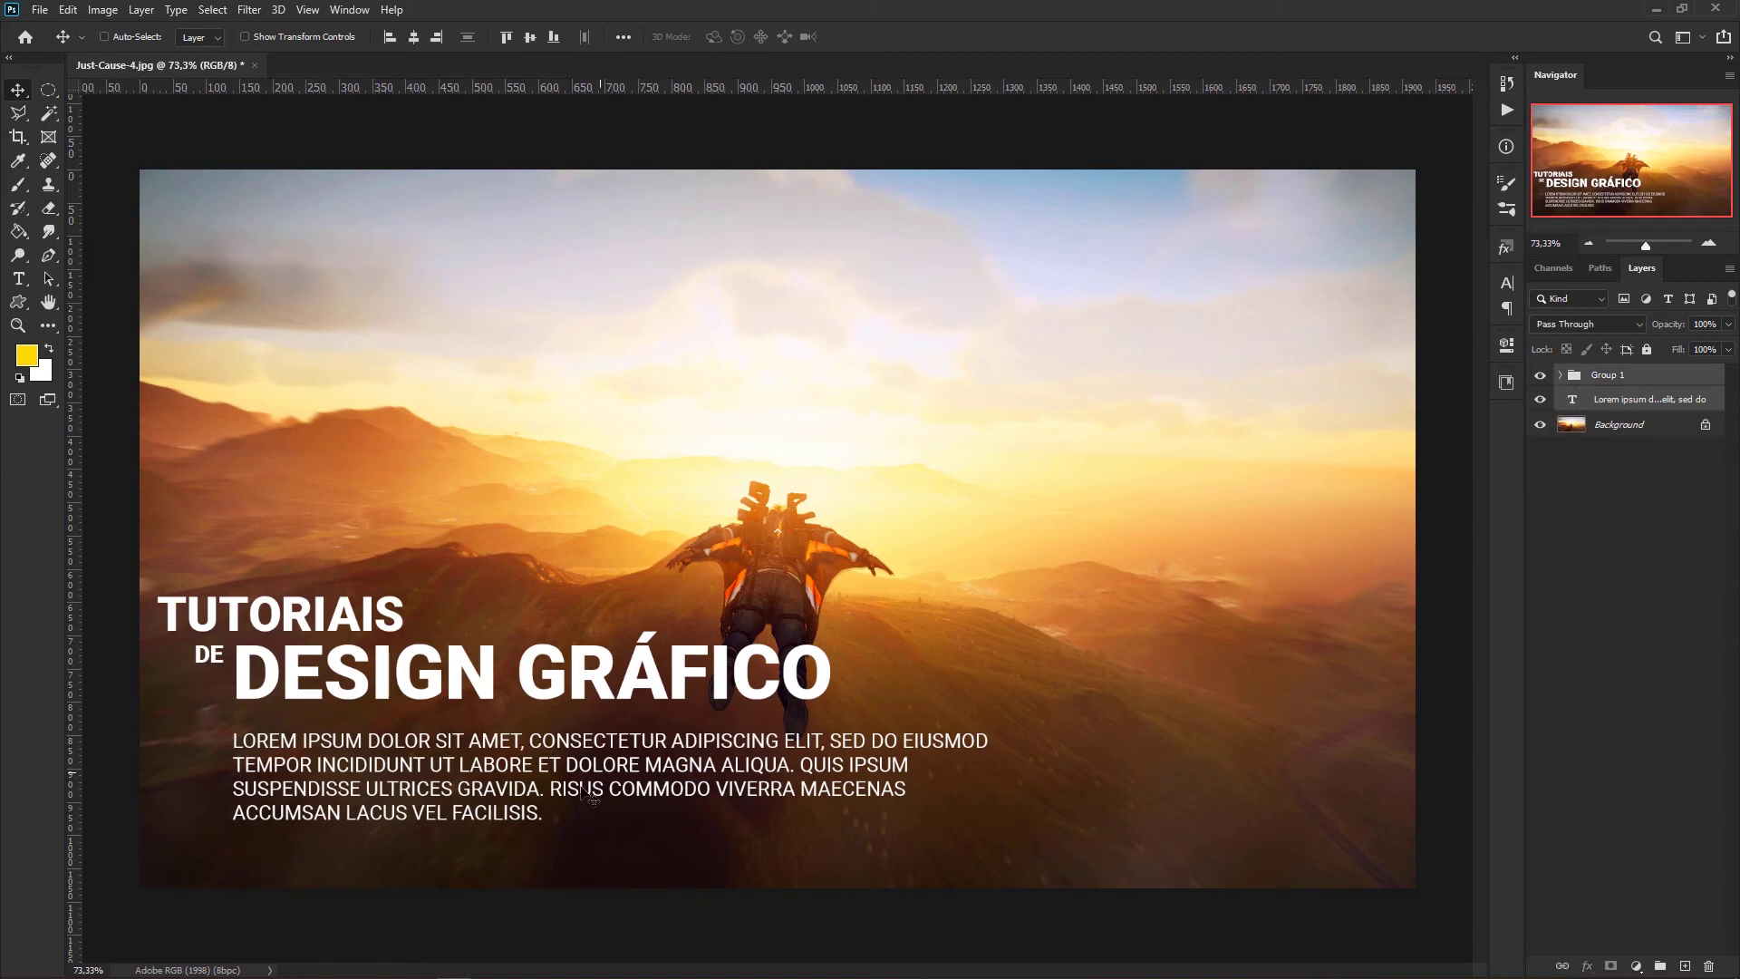
left_click_drag(569, 799, 569, 811)
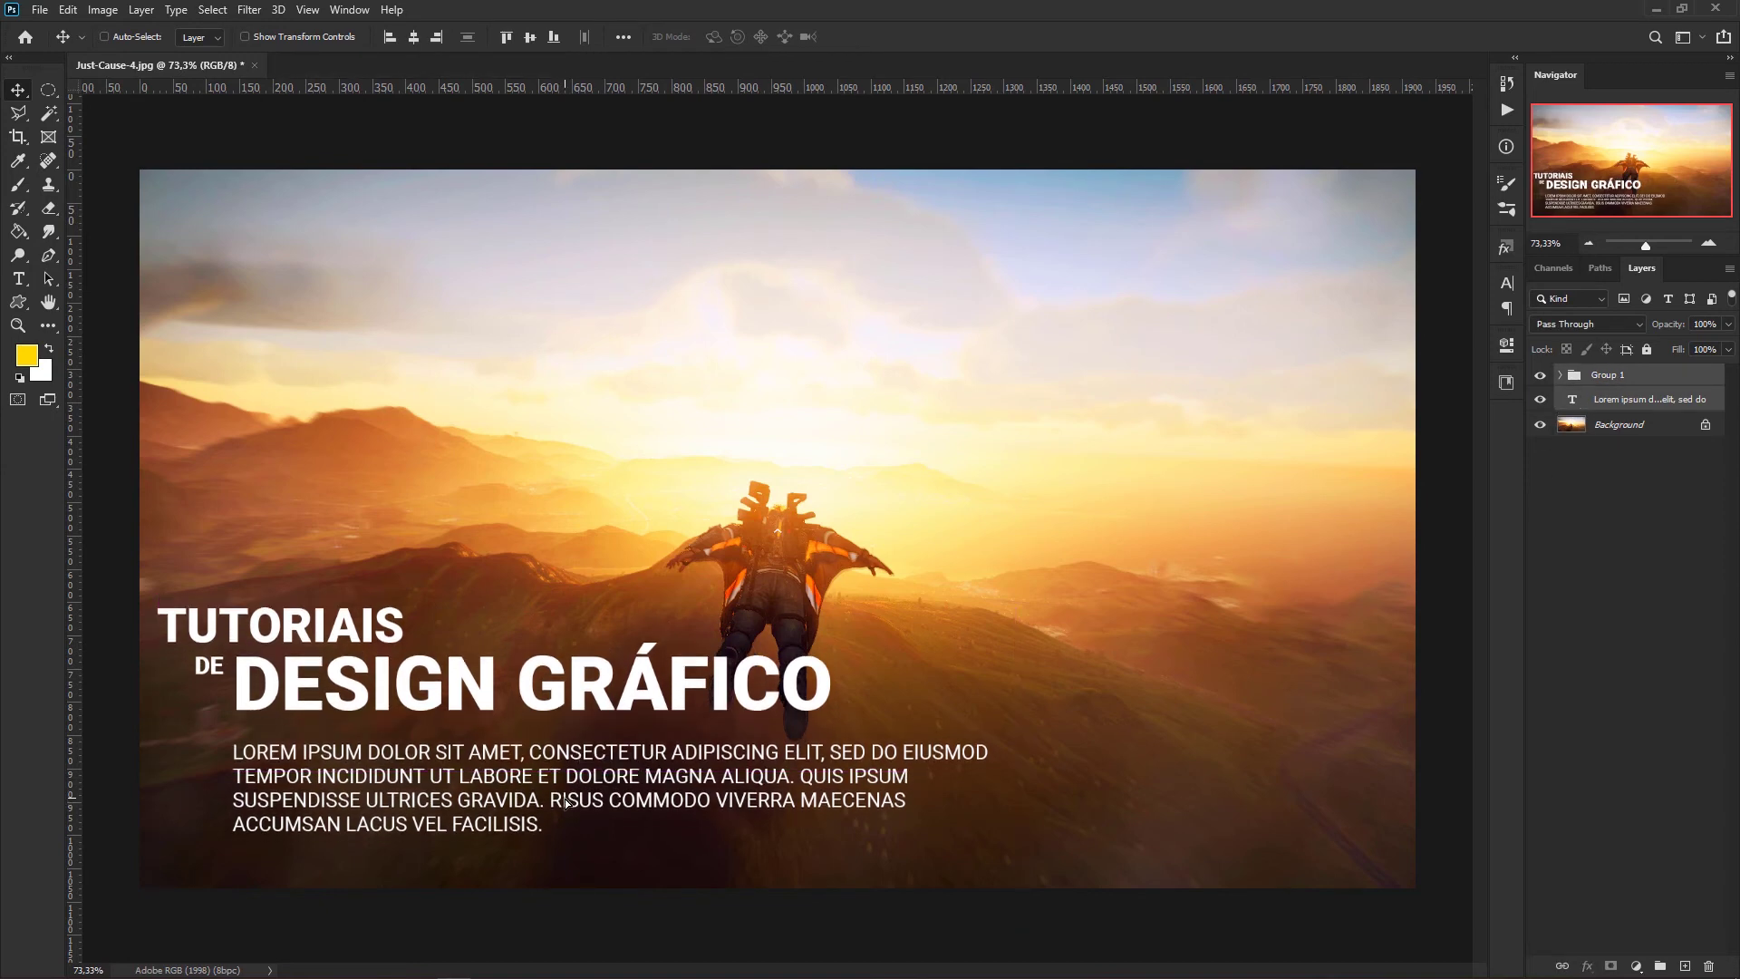
Select the DESIGN GRÁFICO text for editing and reduce its font size in small increments to about 94.4 pt.
key("t")
left_click_drag(831, 688, 232, 687)
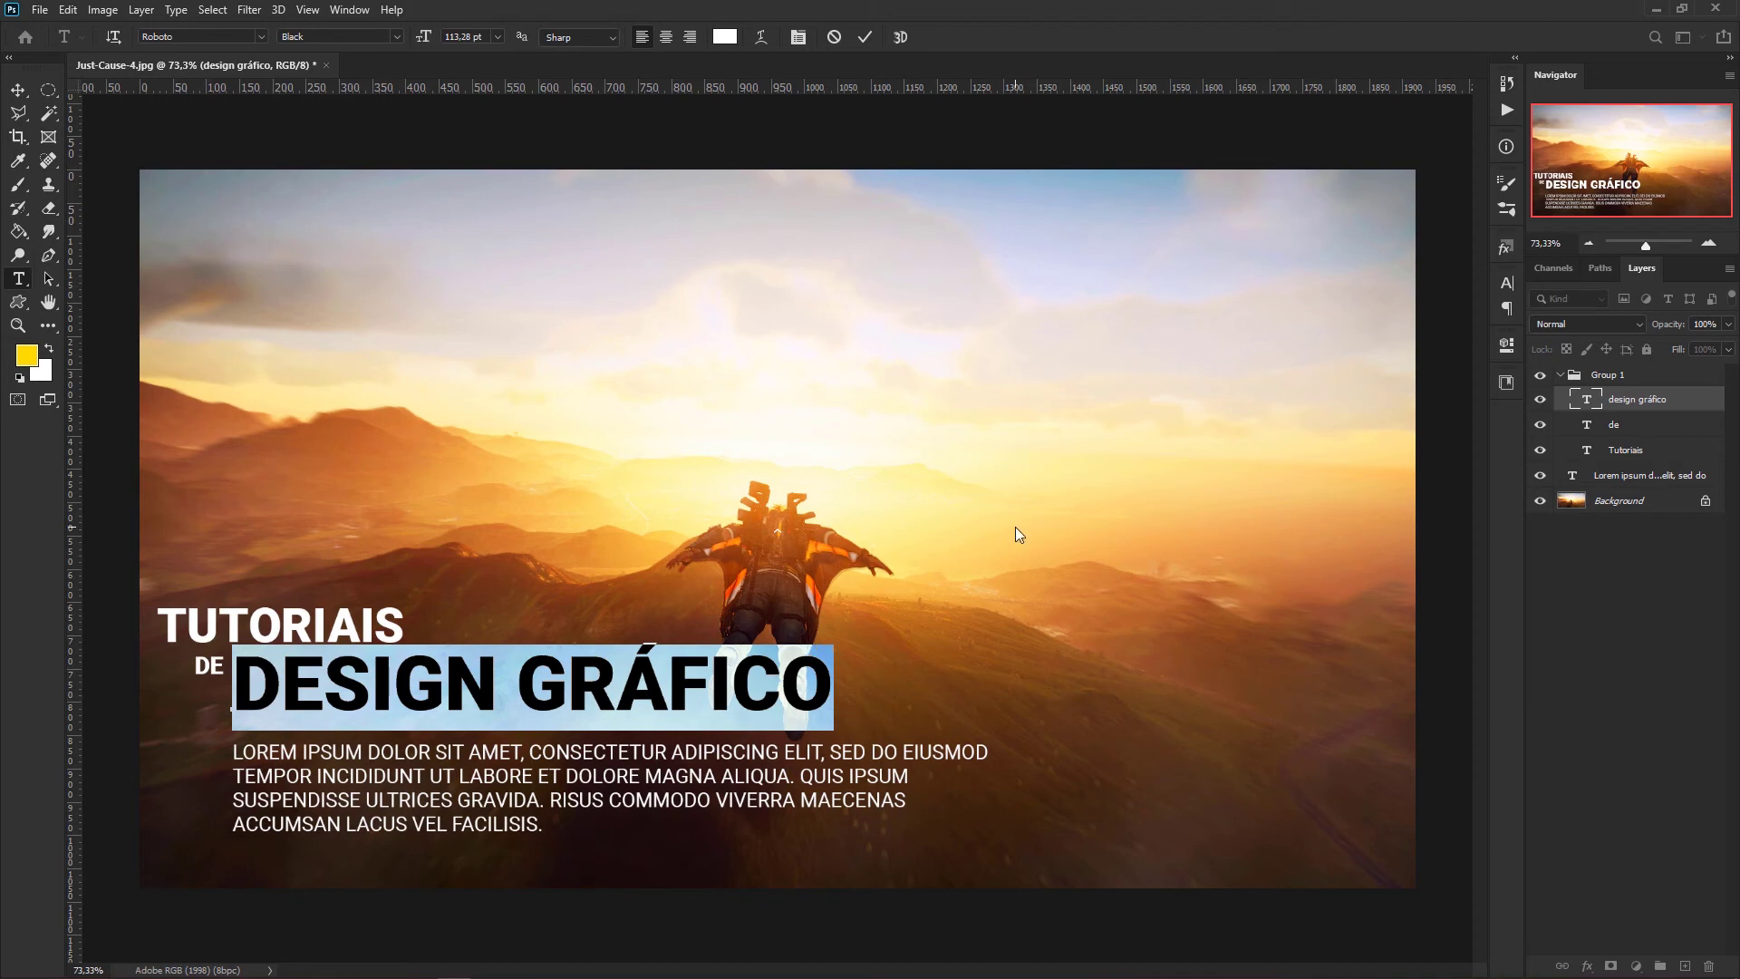
key("ctrl")
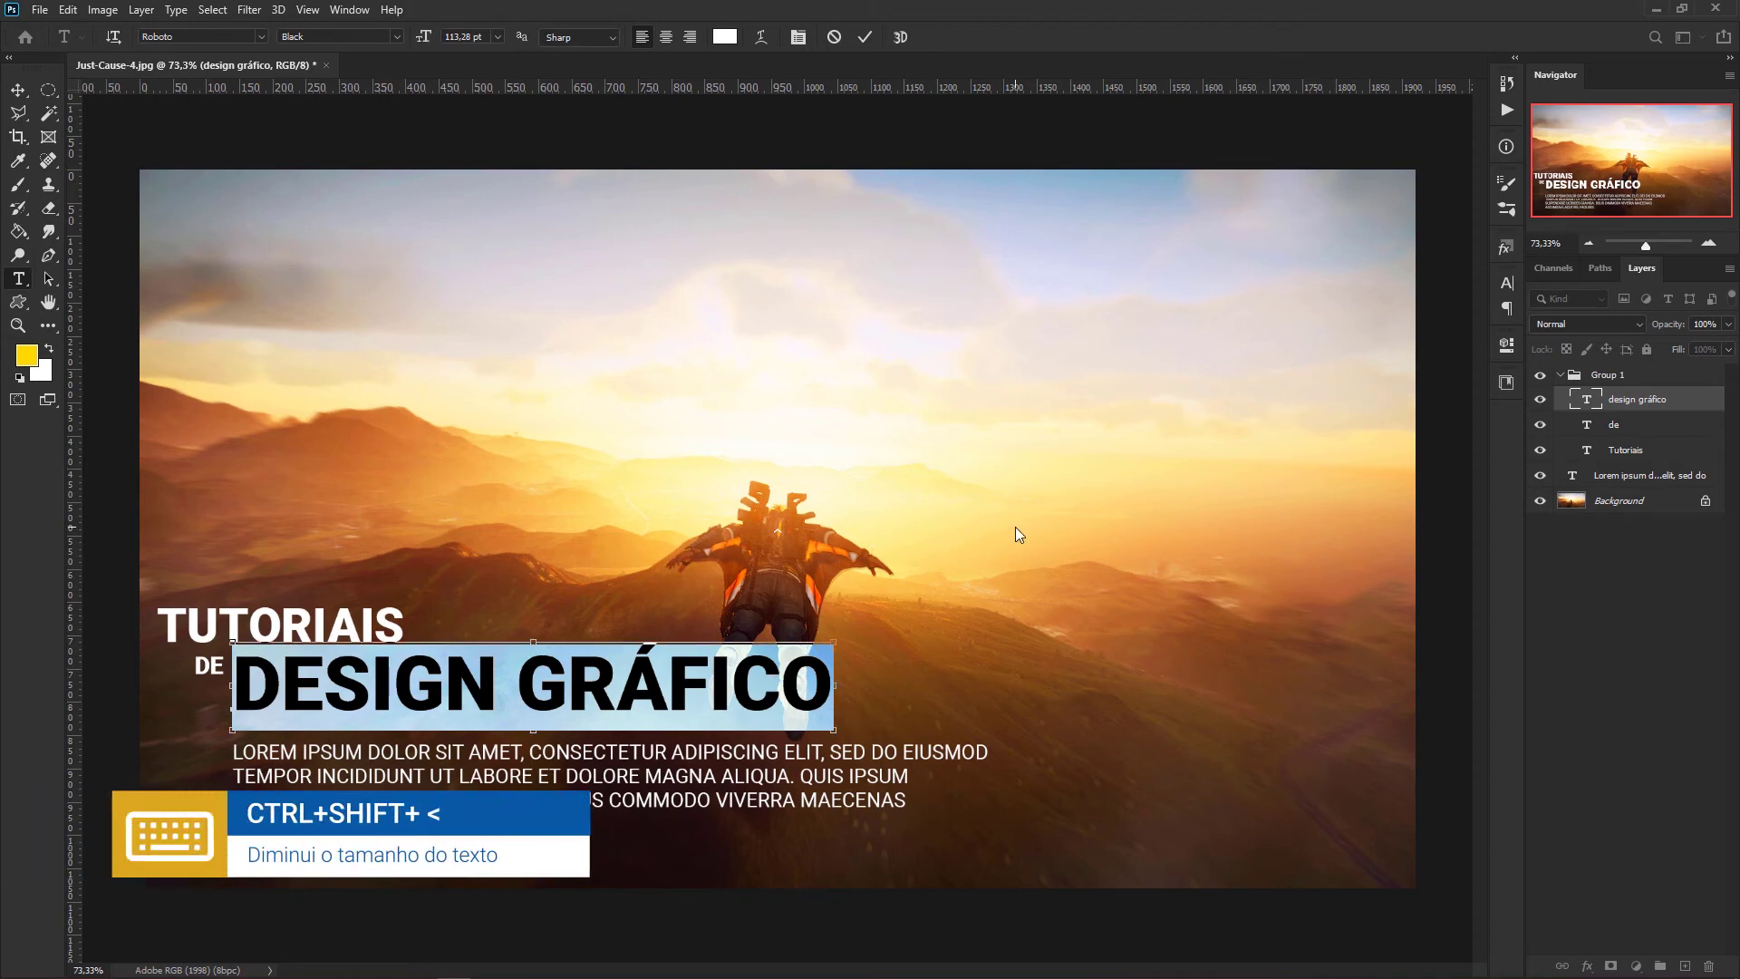
key("ctrl+shift+comma")
key("ctrl+shift+comma")
key("ctrl+shift+comma")
key("ctrl+shift+comma")
key("ctrl+shift+comma")
key("ctrl+shift+comma")
key("ctrl+shift+comma")
key("ctrl+shift+comma")
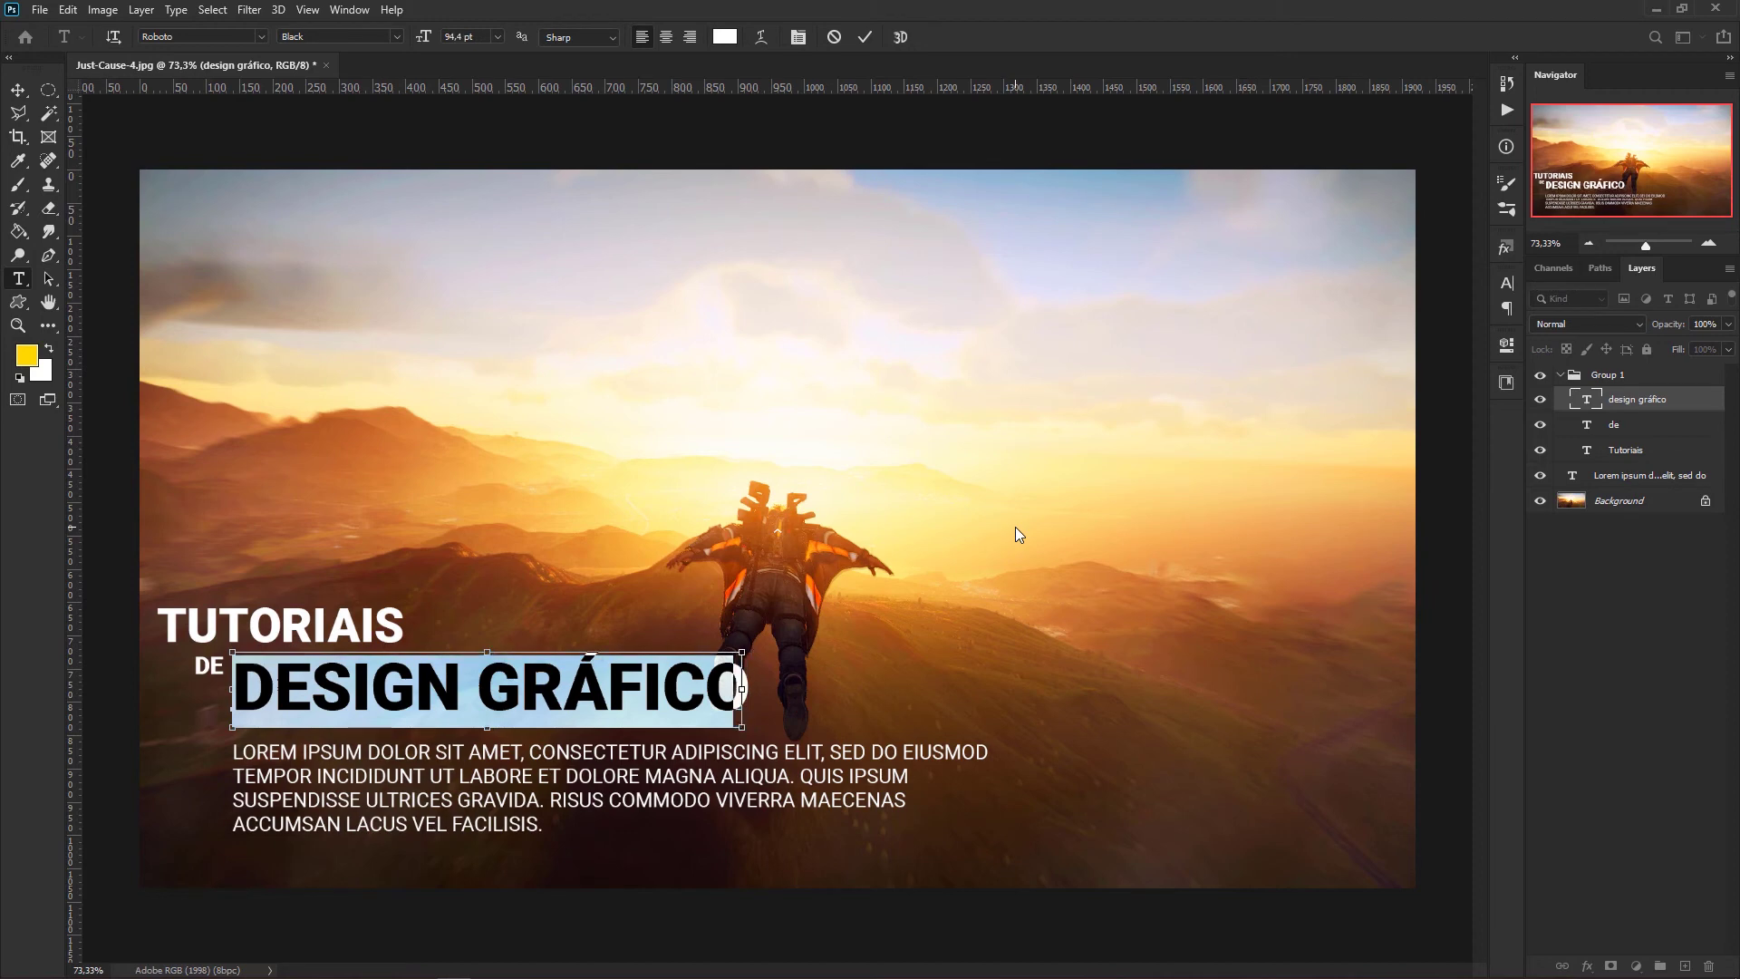
key("ctrl+shift+comma")
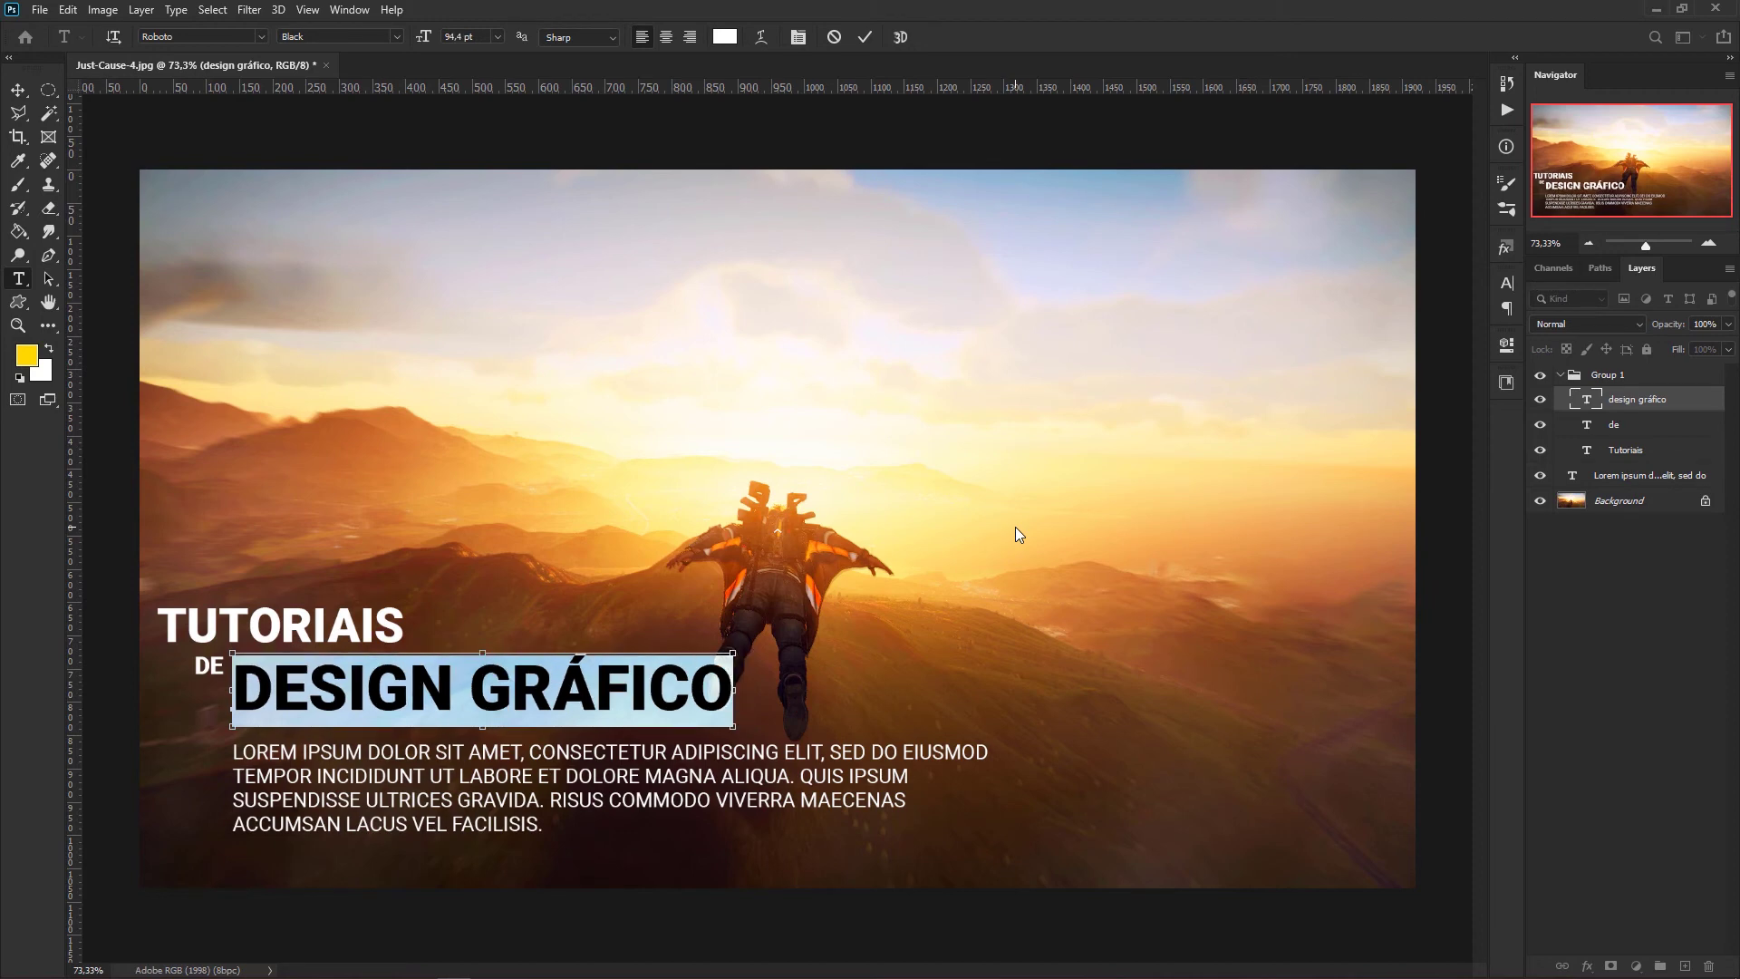
Enlarge the selected DESIGN GRÁFICO text in small increments to 105.42 pt.
key("ctrl+shift+period")
key("ctrl+shift+period")
key("ctrl+shift+period")
key("ctrl+shift+period")
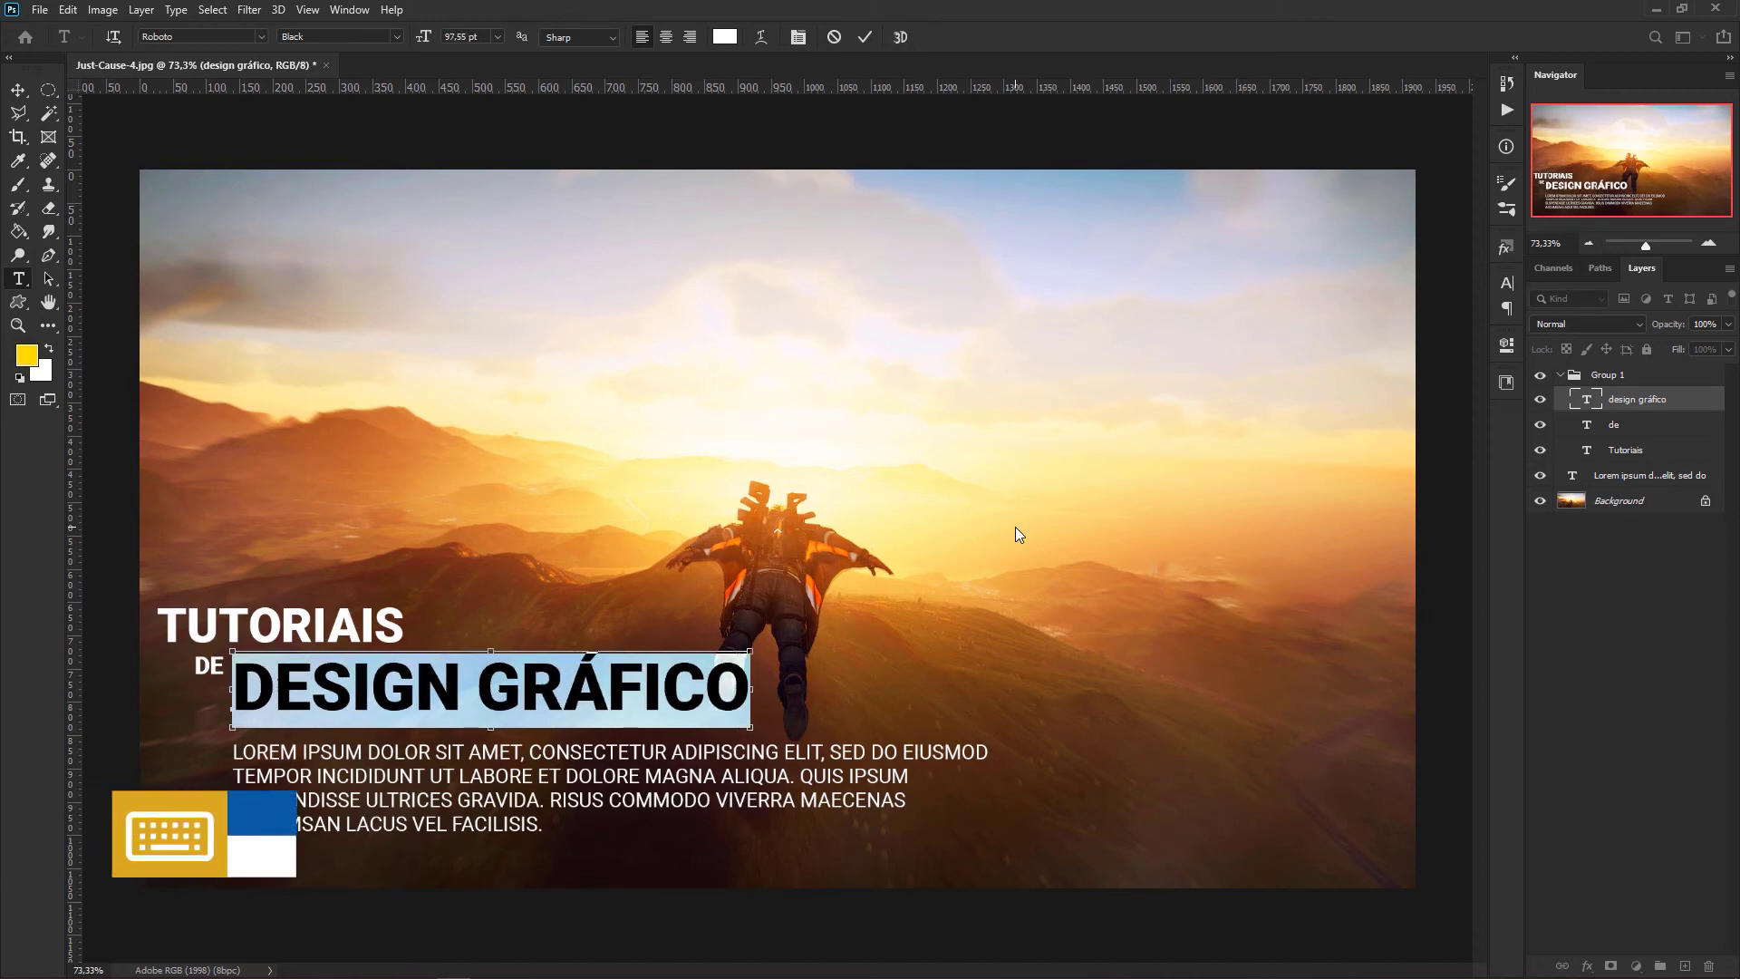
key("ctrl+shift+period")
key("ctrl+shift+period")
key("ctrl+shift+period")
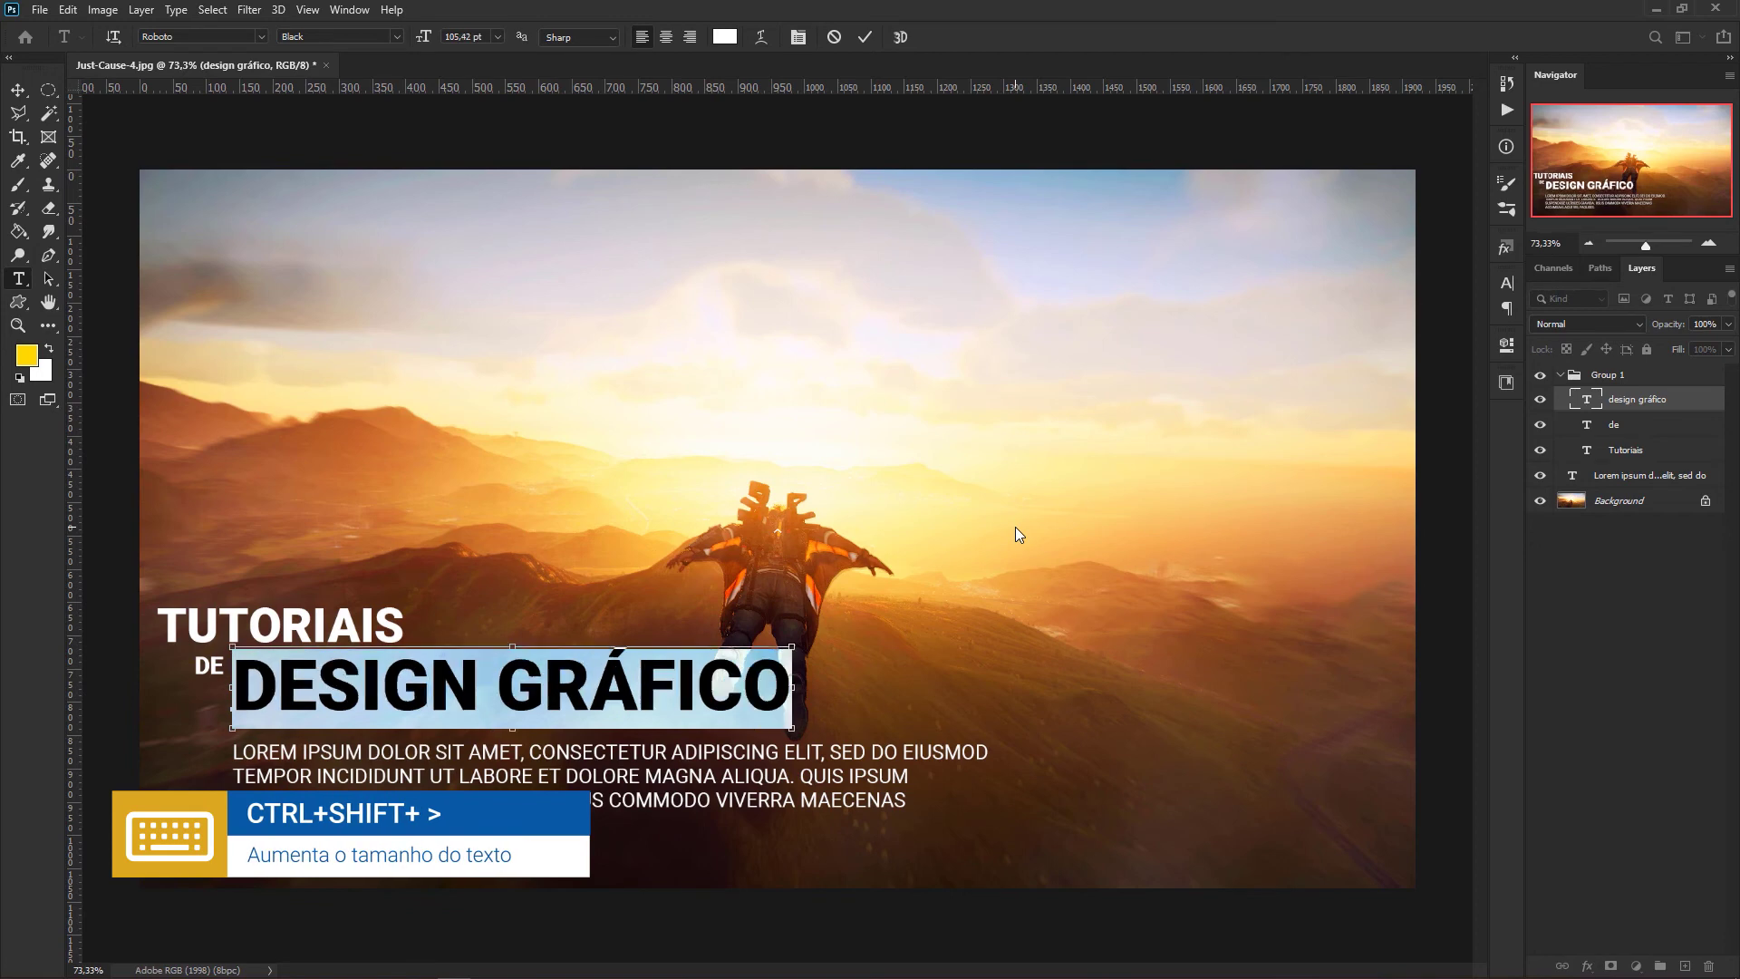
Shrink the selected DESIGN GRÁFICO text in small increments to 88.11 pt.
key("ctrl+shift+comma")
key("ctrl+shift+comma")
key("ctrl+shift+comma")
key("ctrl+shift+comma")
key("ctrl+shift+comma")
key("ctrl+shift+comma")
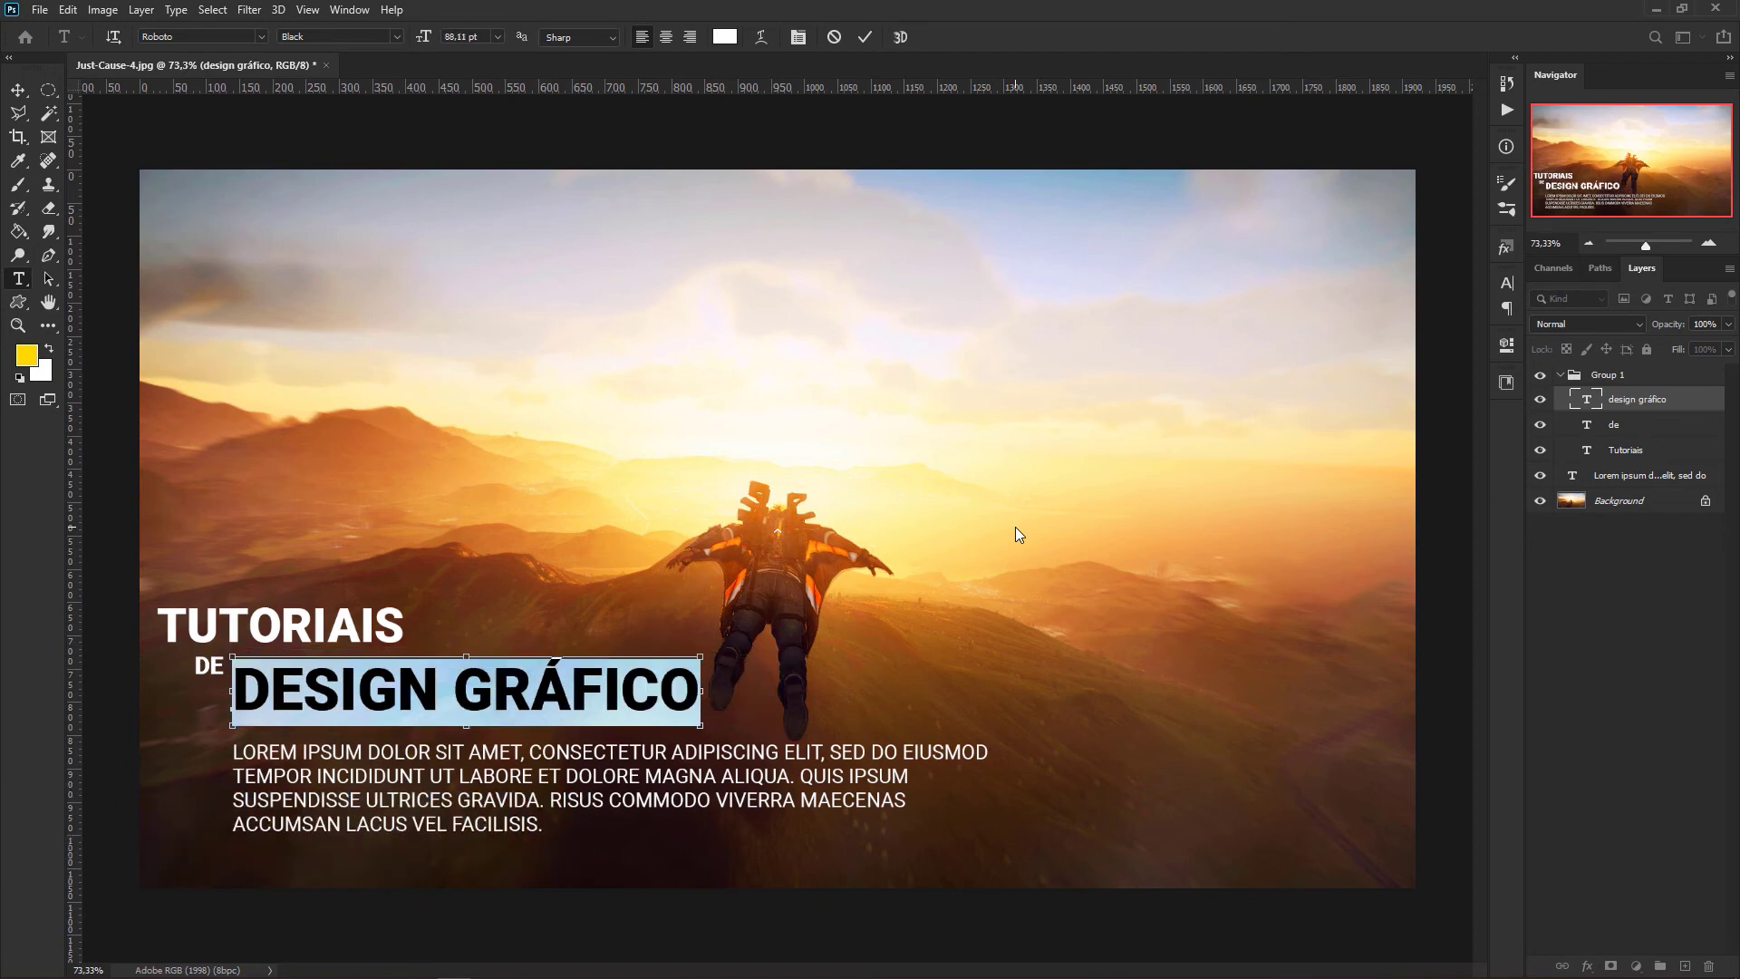
Increase the size of the selected DESIGN GRÁFICO text step by step to 99.12 pt.
key("ctrl+shift+period")
key("ctrl+shift+period")
key("ctrl+shift+period")
key("ctrl+shift+period")
key("ctrl+shift+period")
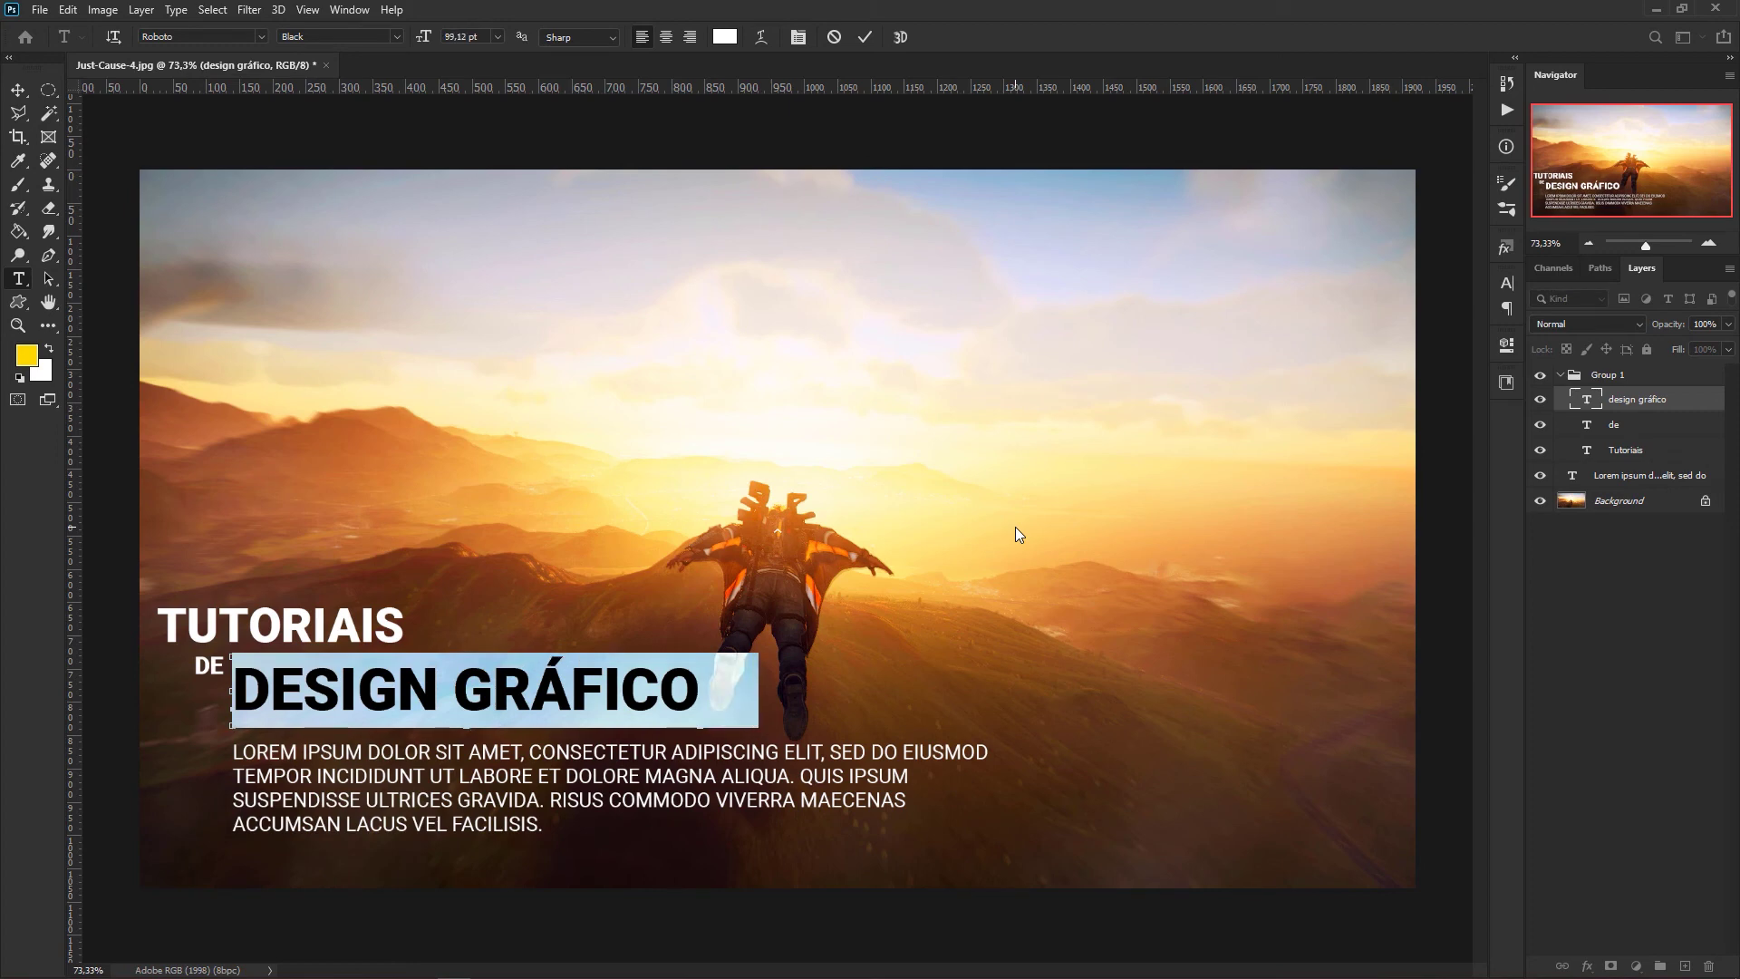
Reduce the DESIGN GRÁFICO text to 89.68 pt and commit the text edit.
key("ctrl+shift+comma")
key("ctrl+shift+comma")
key("ctrl+shift+comma")
key("ctrl+shift+comma")
key("ctrl+shift+comma")
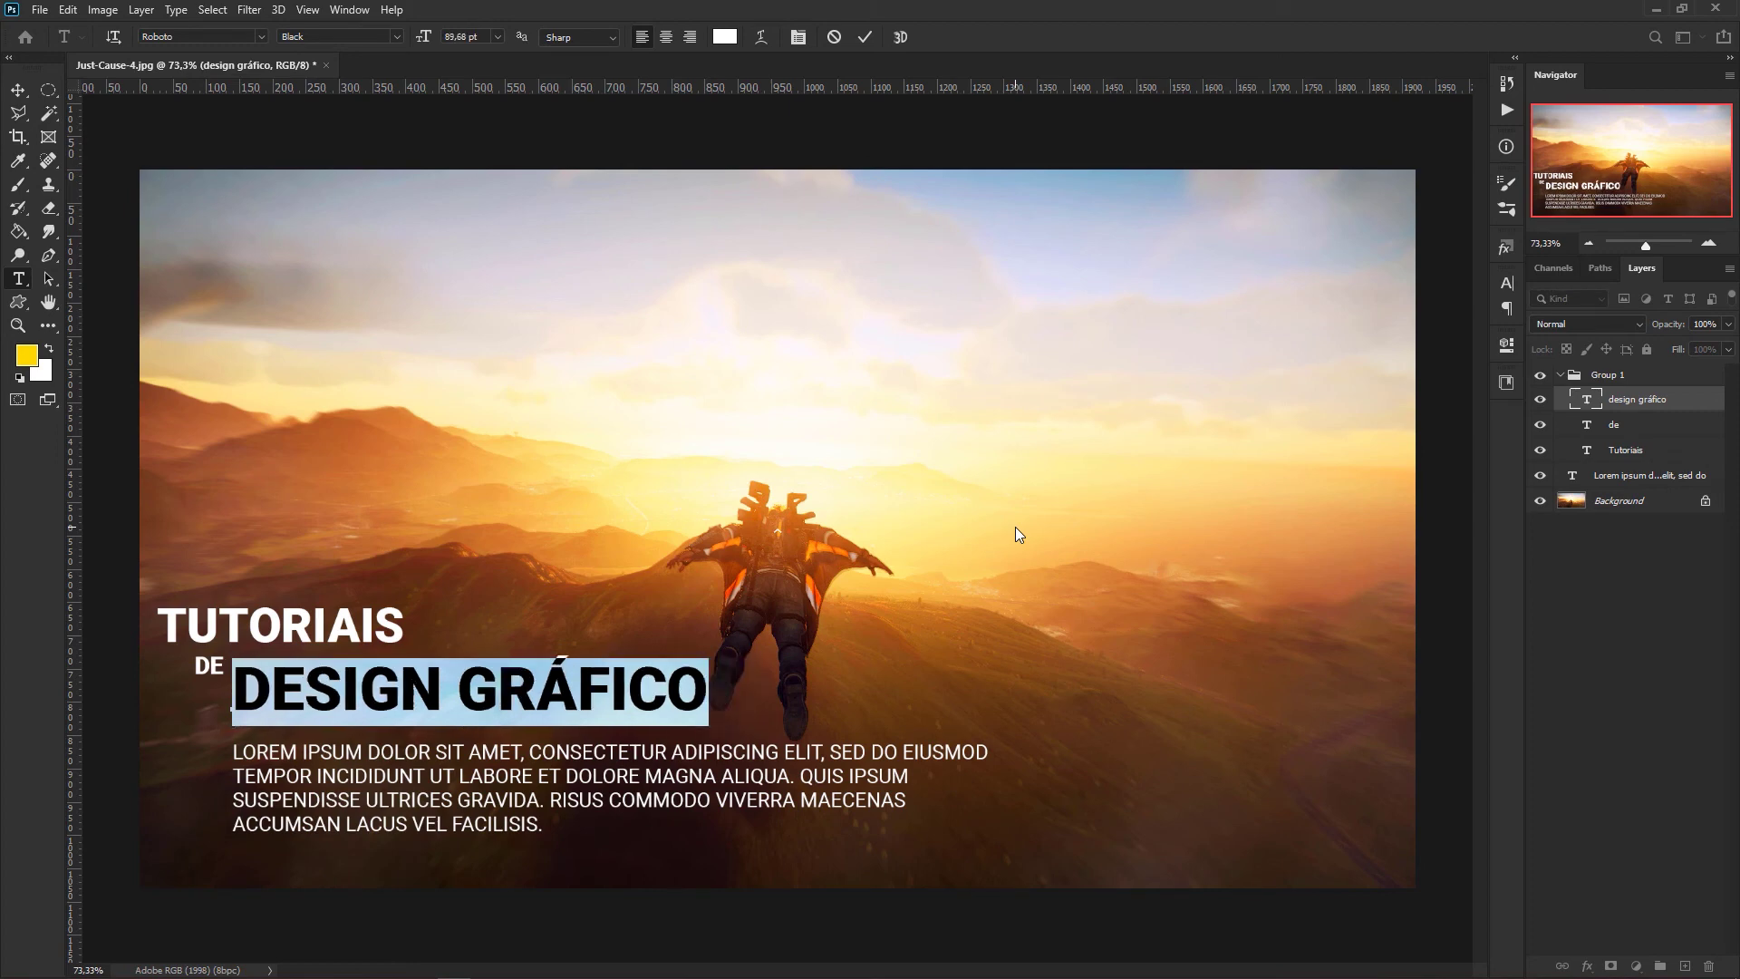
key("ctrl+Return")
left_click(1656, 389)
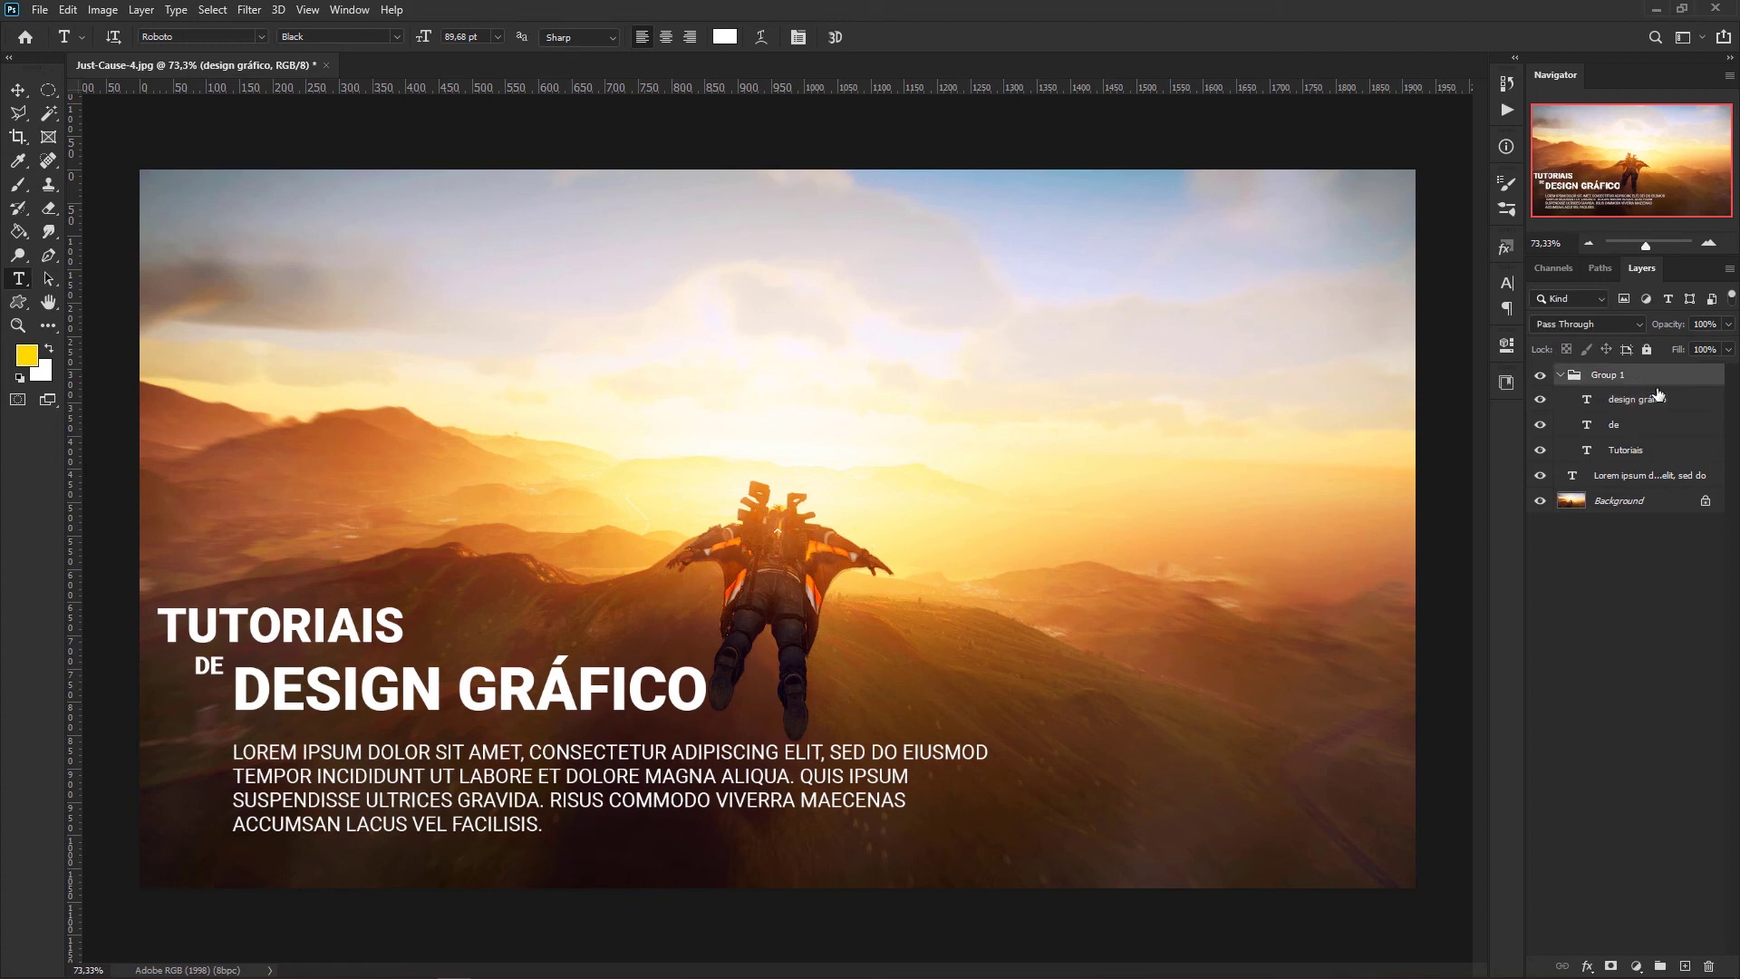
key("v")
key("shift+Up")
key("shift+Down")
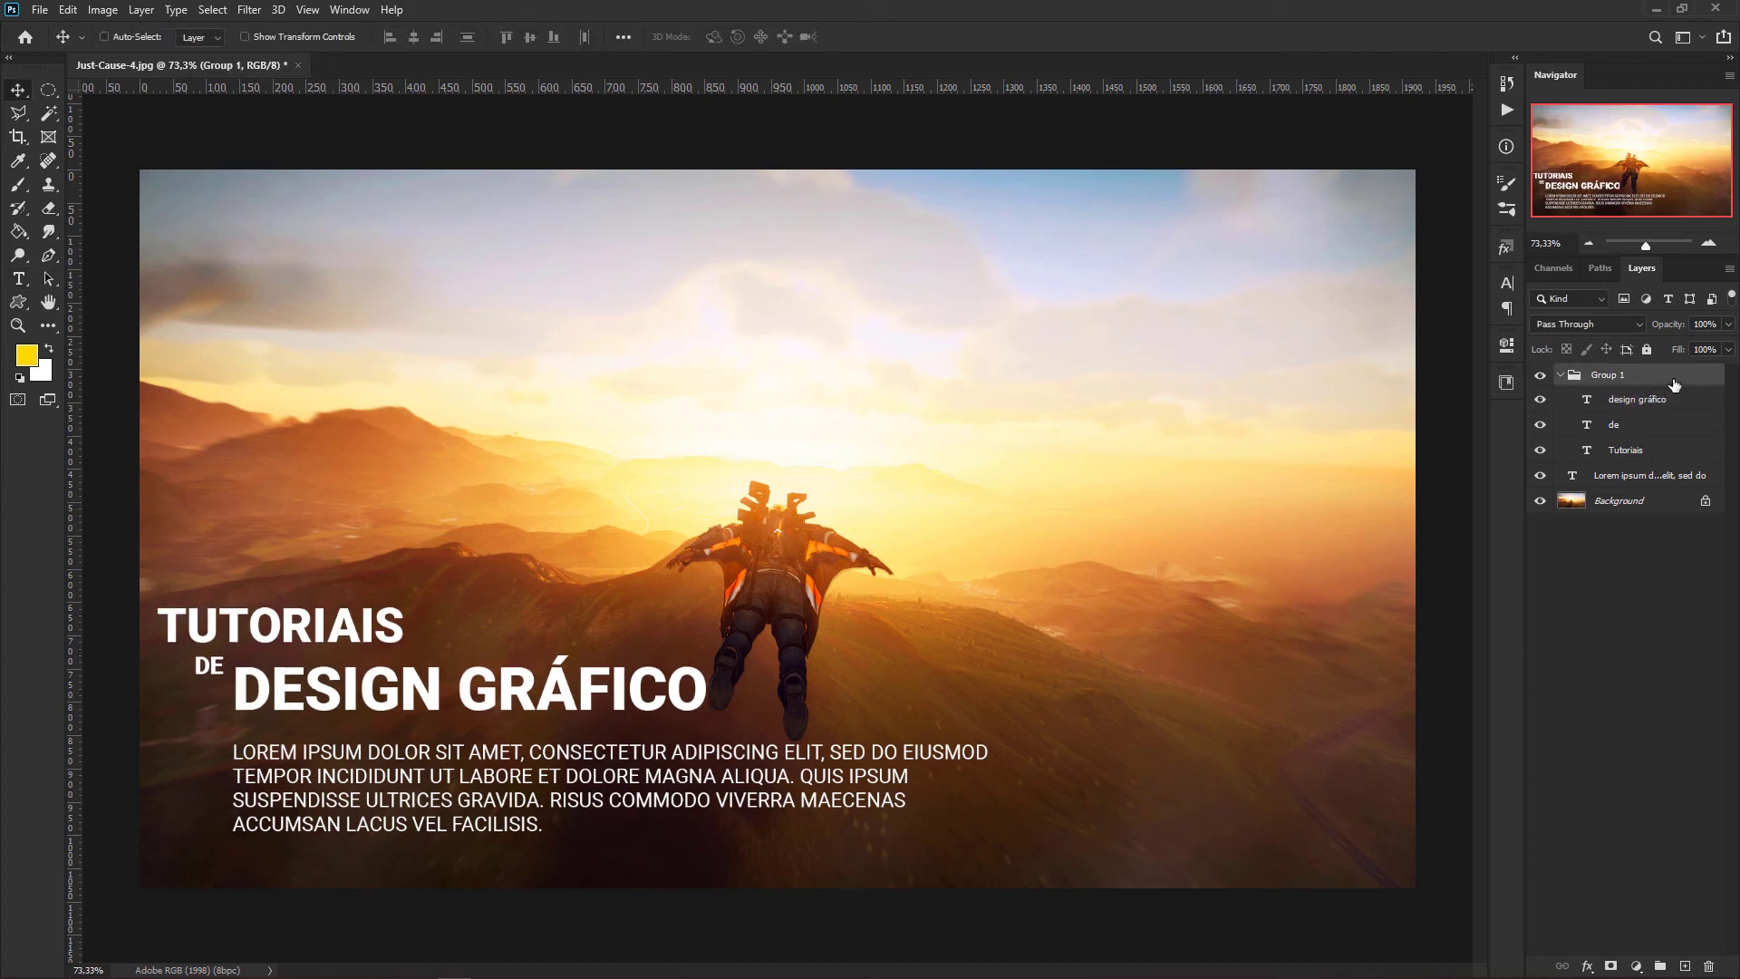
Move only the "design gráfico" layer slightly up, closer to the TUTORIAIS line, and deselect it.
left_click(1666, 403)
key("shift+Up")
key("shift+Up")
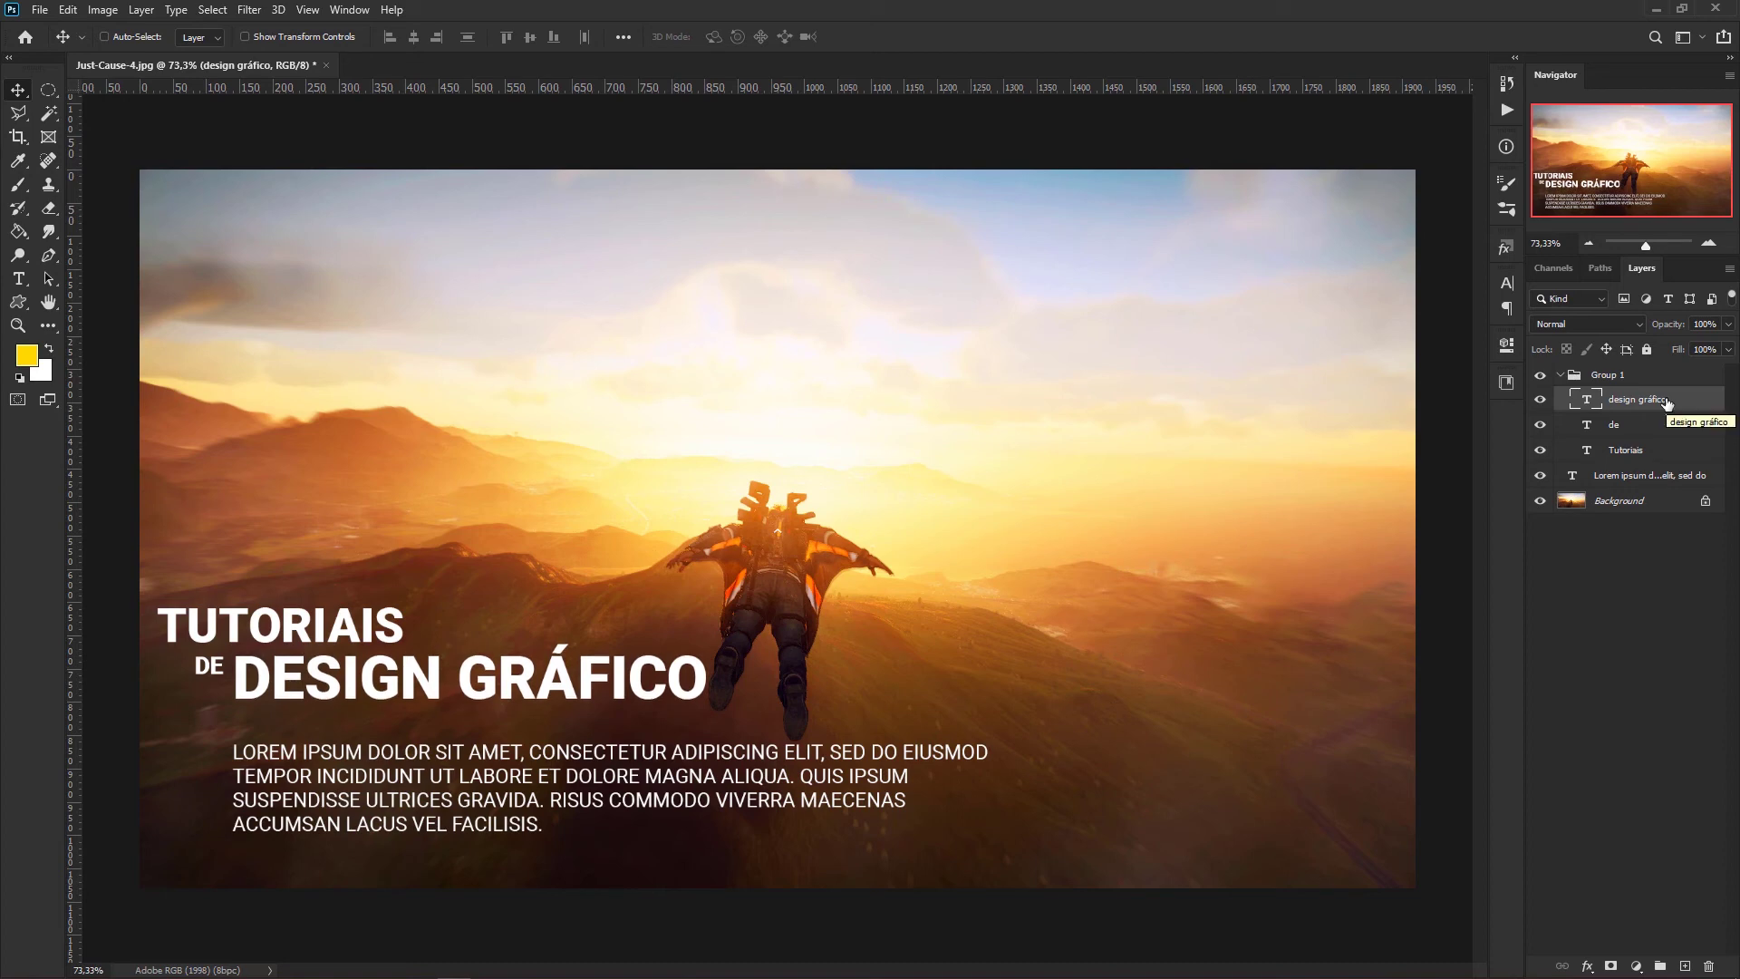
left_click(1608, 696)
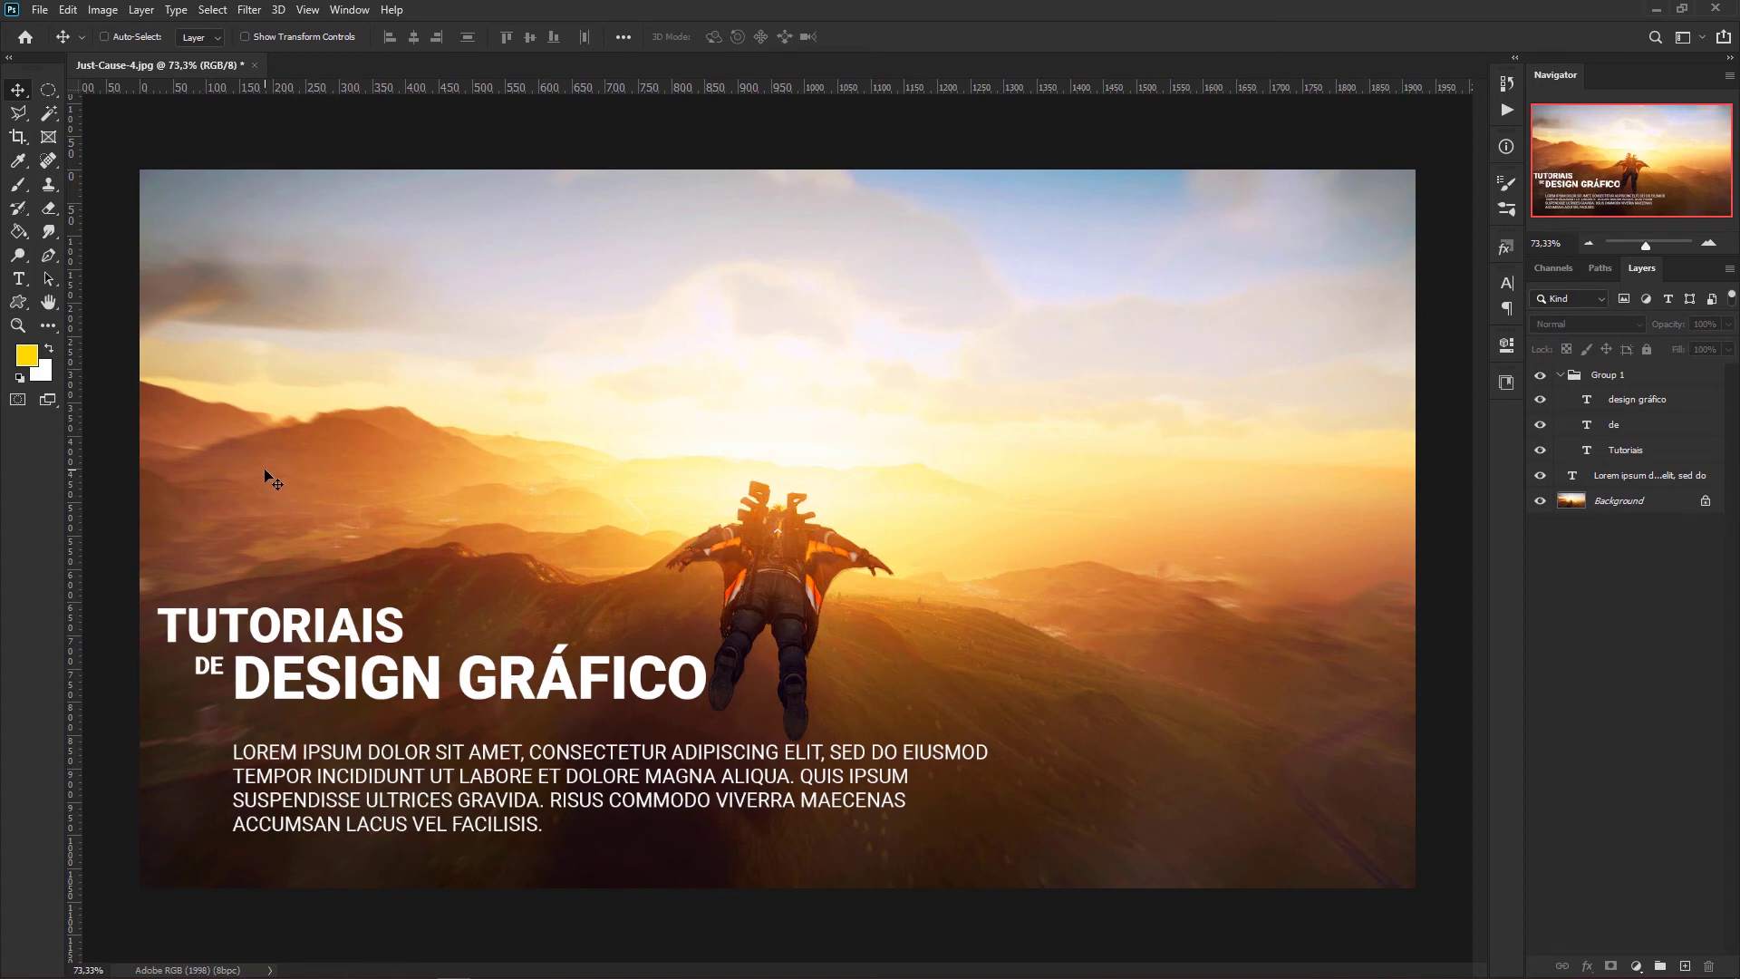
Add the placeholder text "Lorem Ipsum" with the Vertical Type Tool and move it to the lower right edge of the photo.
left_click(19, 278)
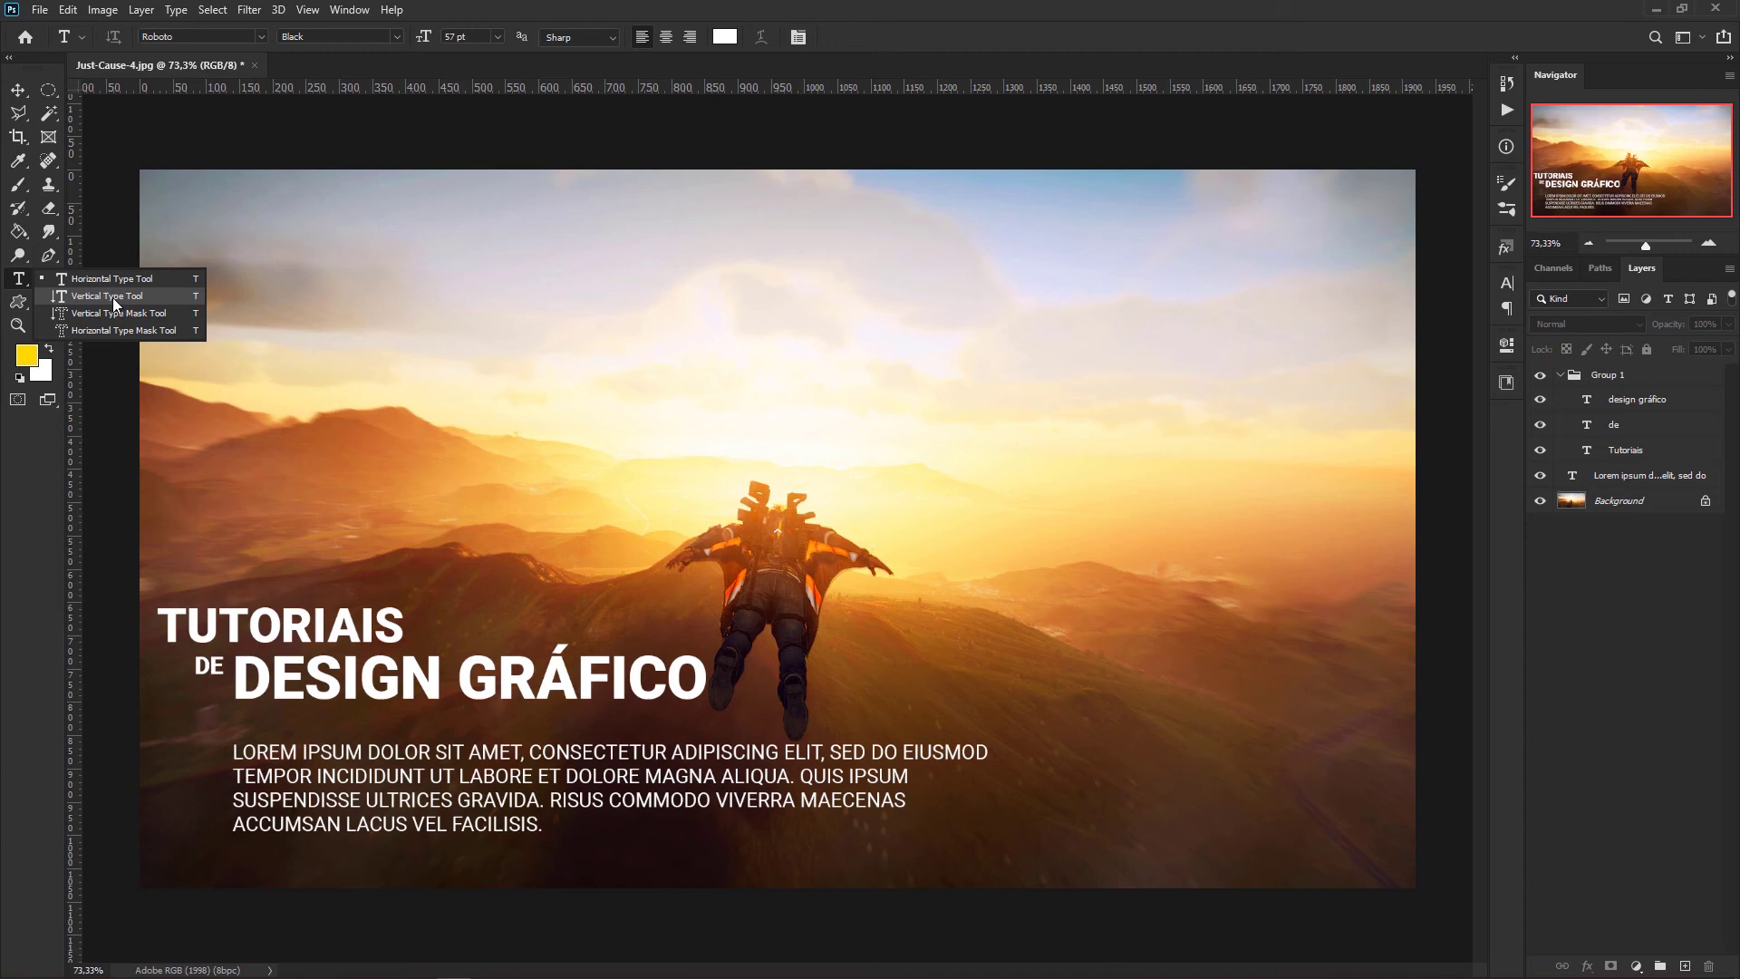
left_click(112, 295)
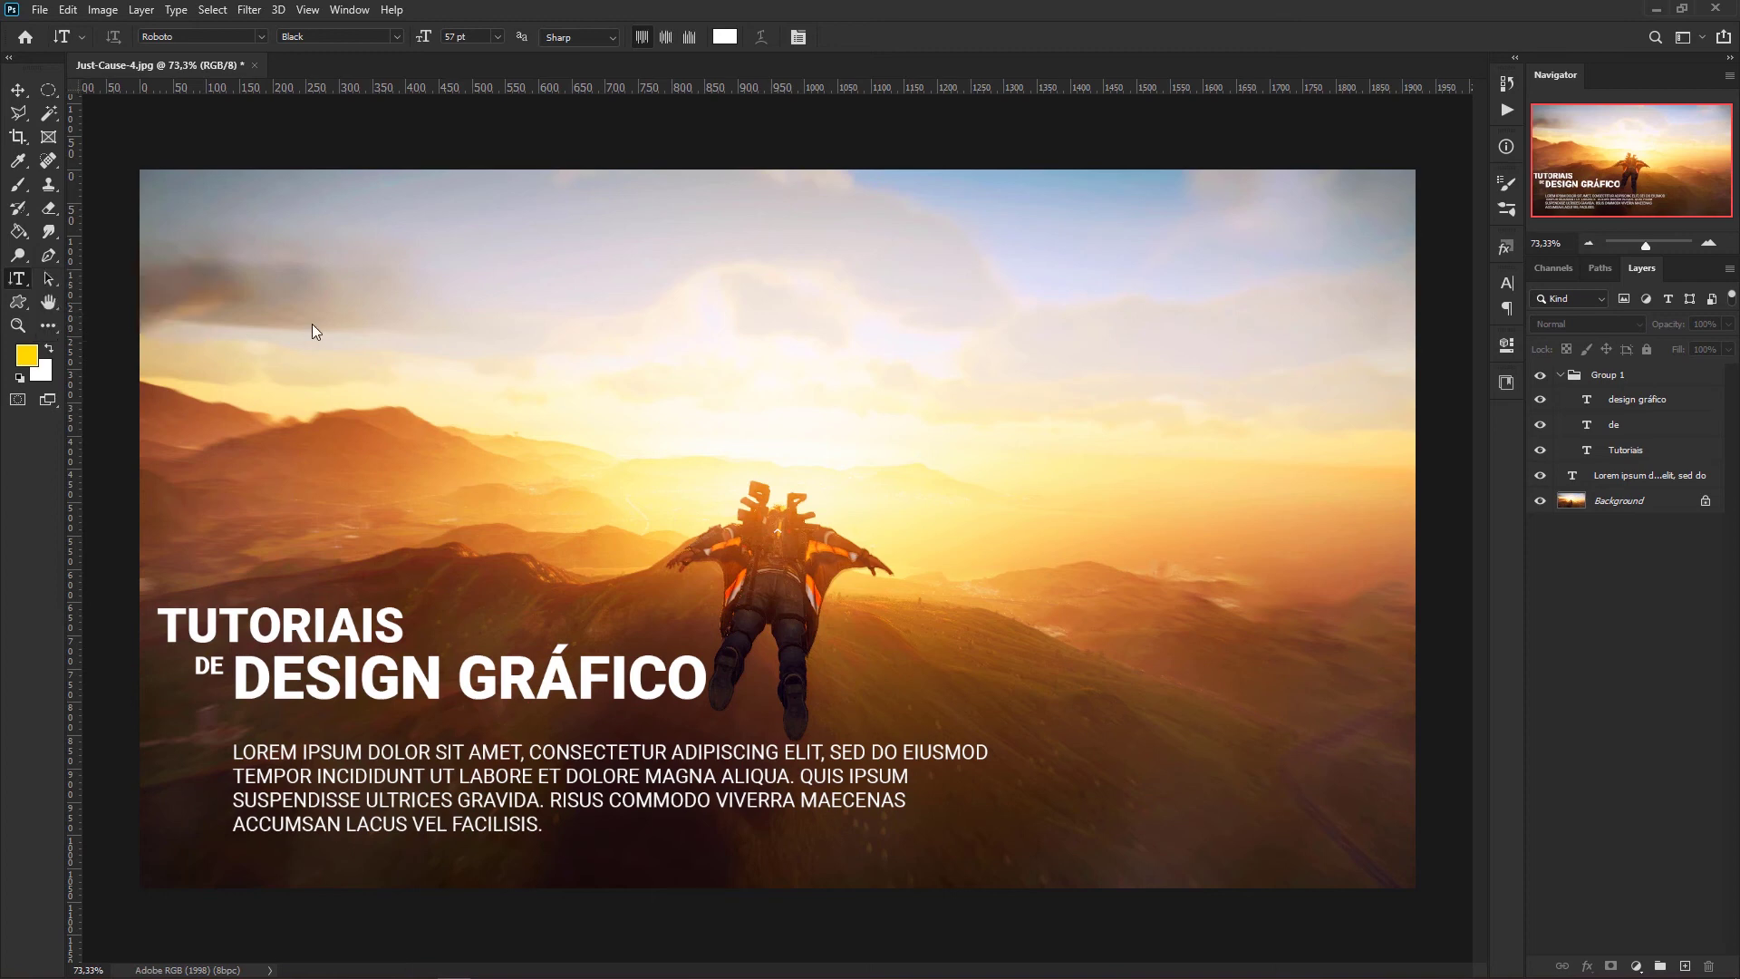
left_click(307, 399)
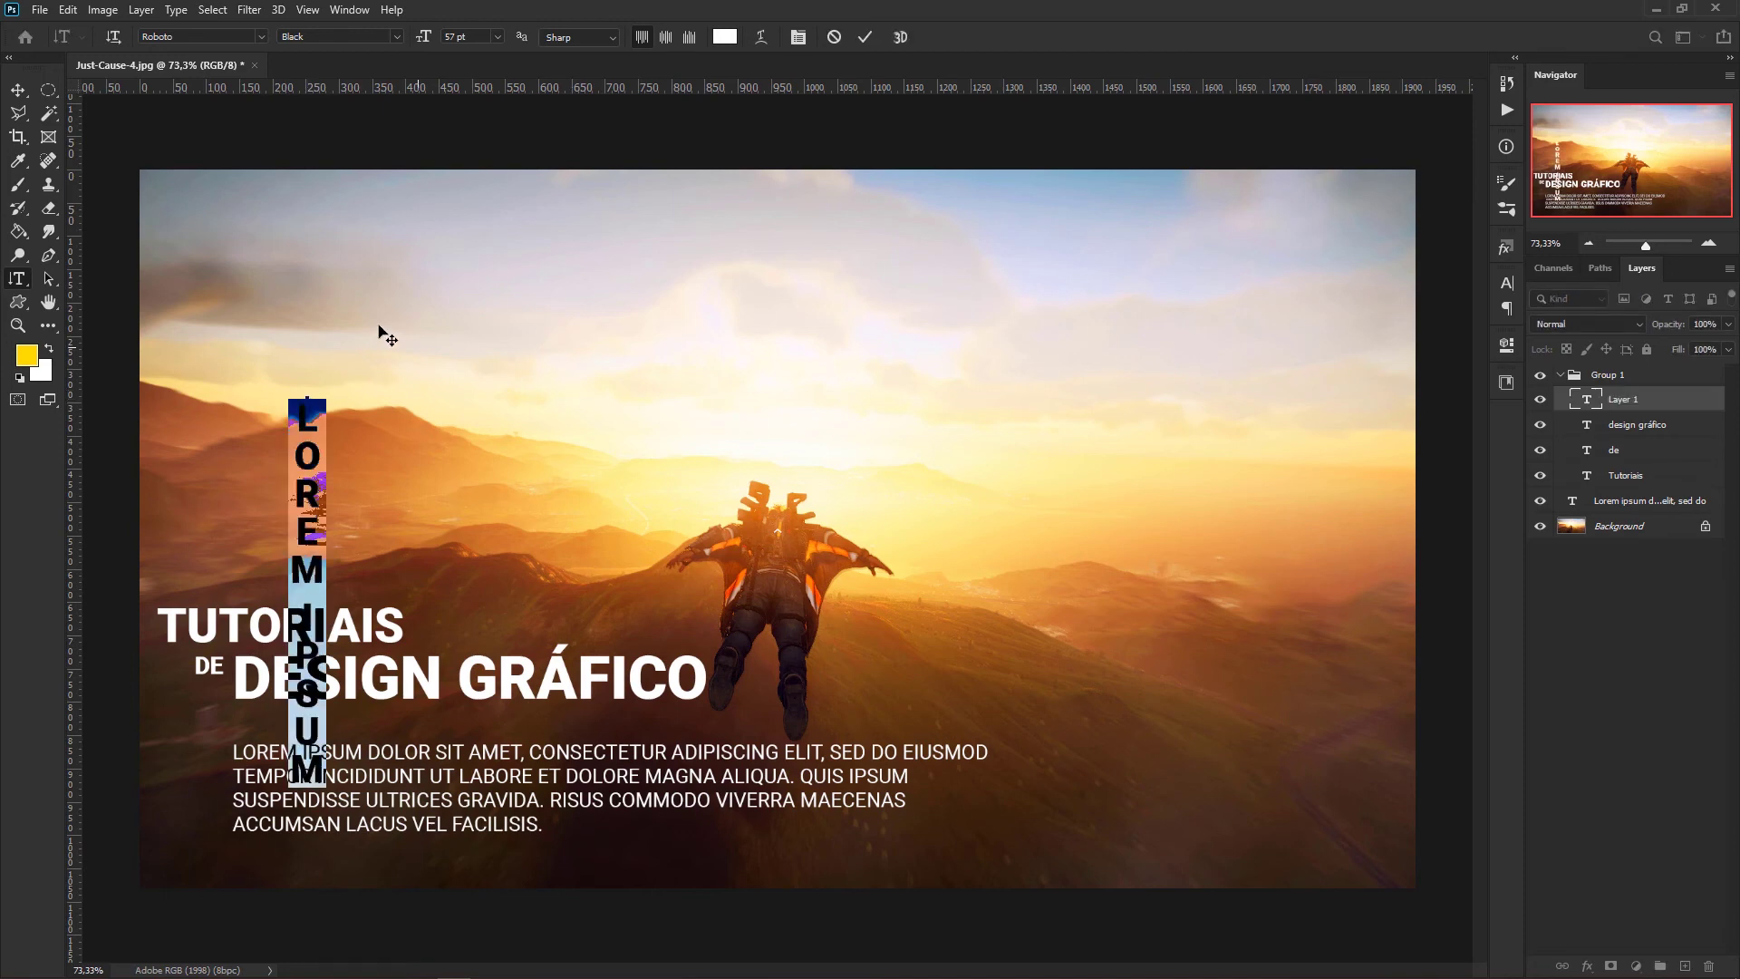
left_click(335, 342)
key("v")
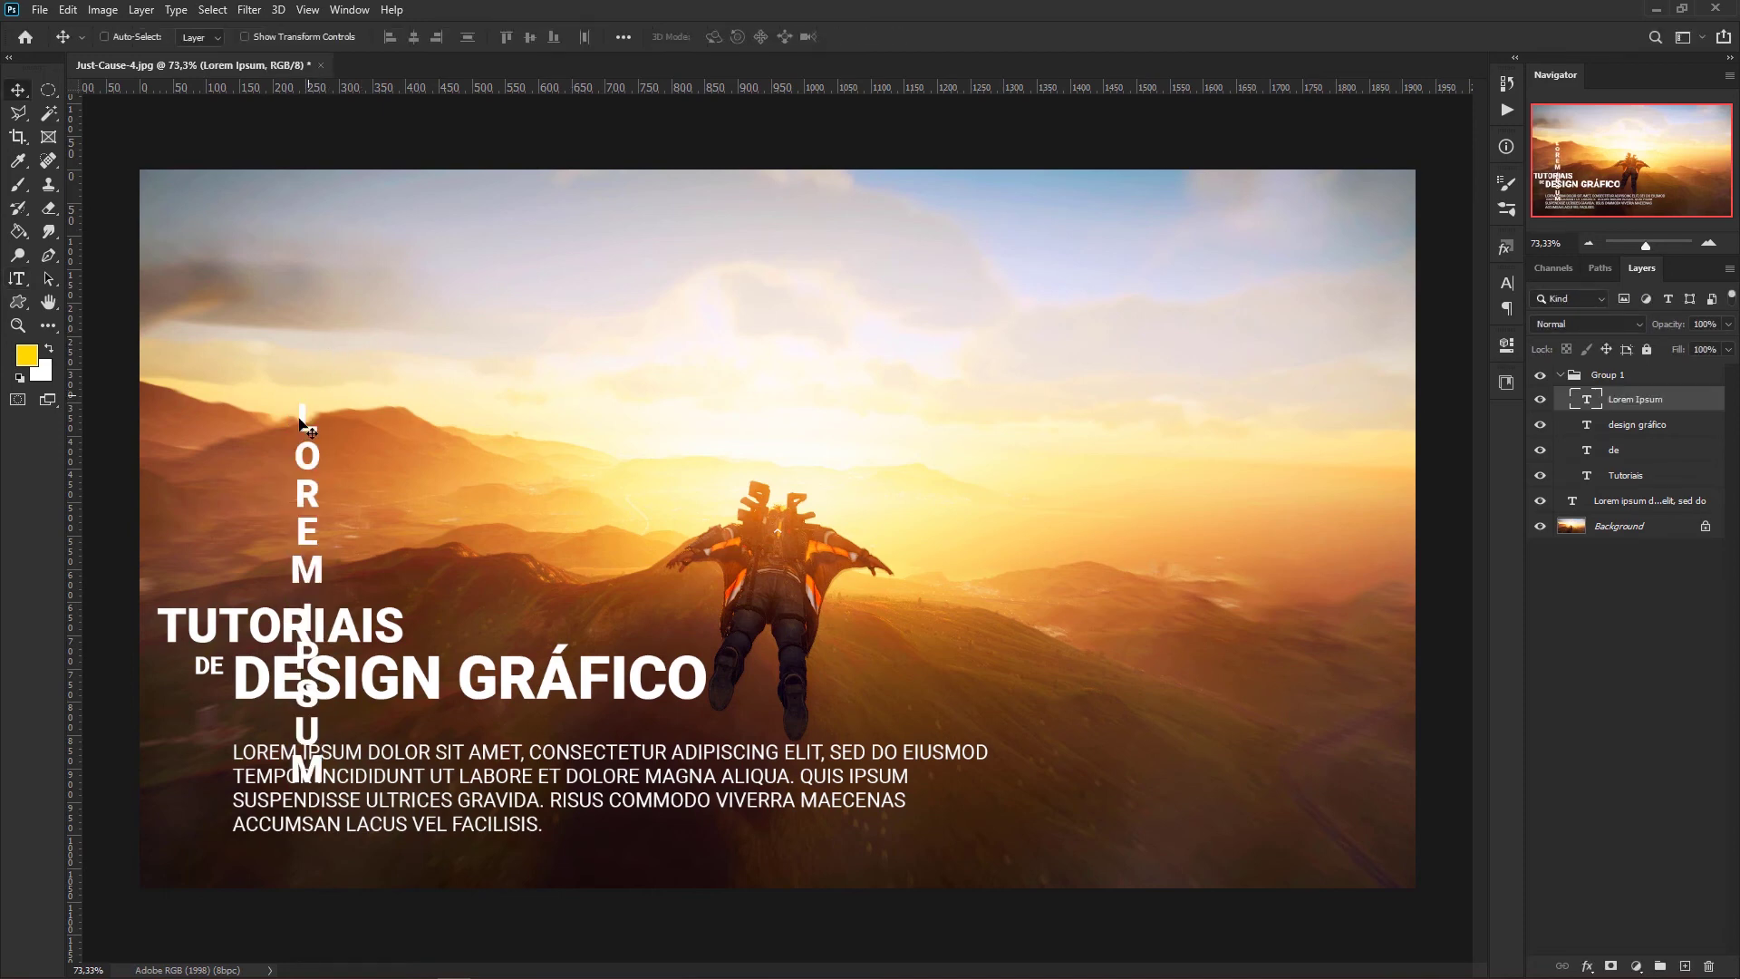
left_click_drag(302, 455, 1370, 517)
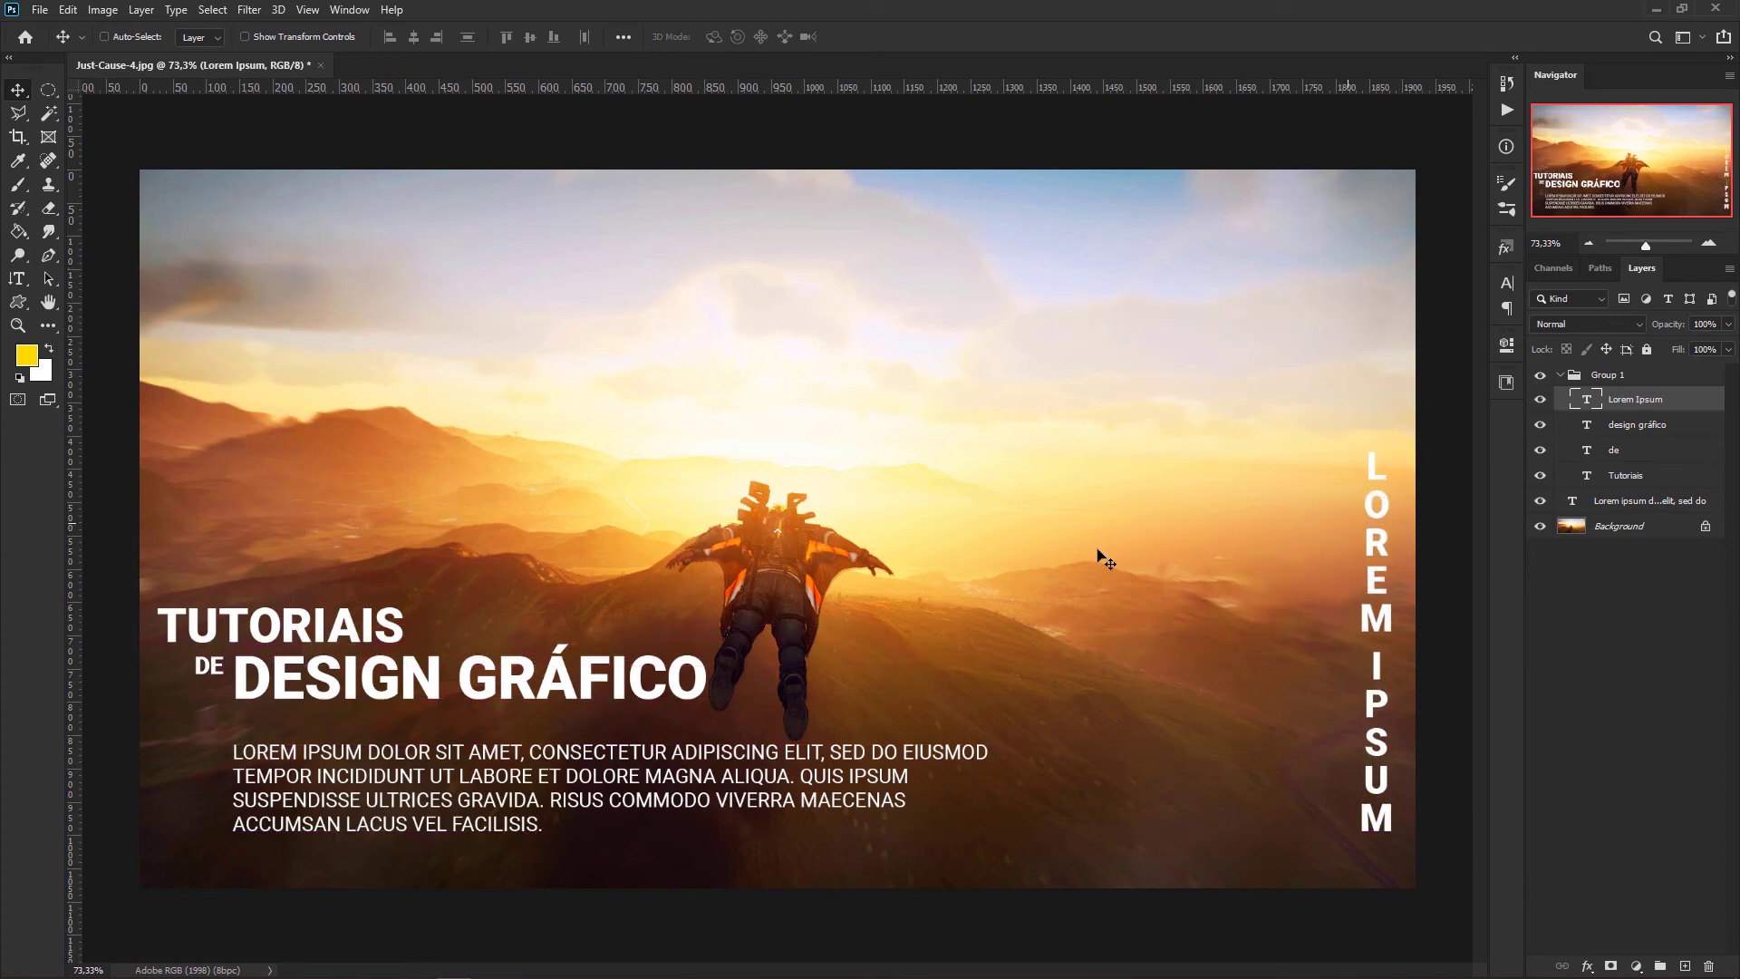
Start placeholder mask text in the sky above the title with the Horizontal Type Mask Tool.
left_click(22, 286)
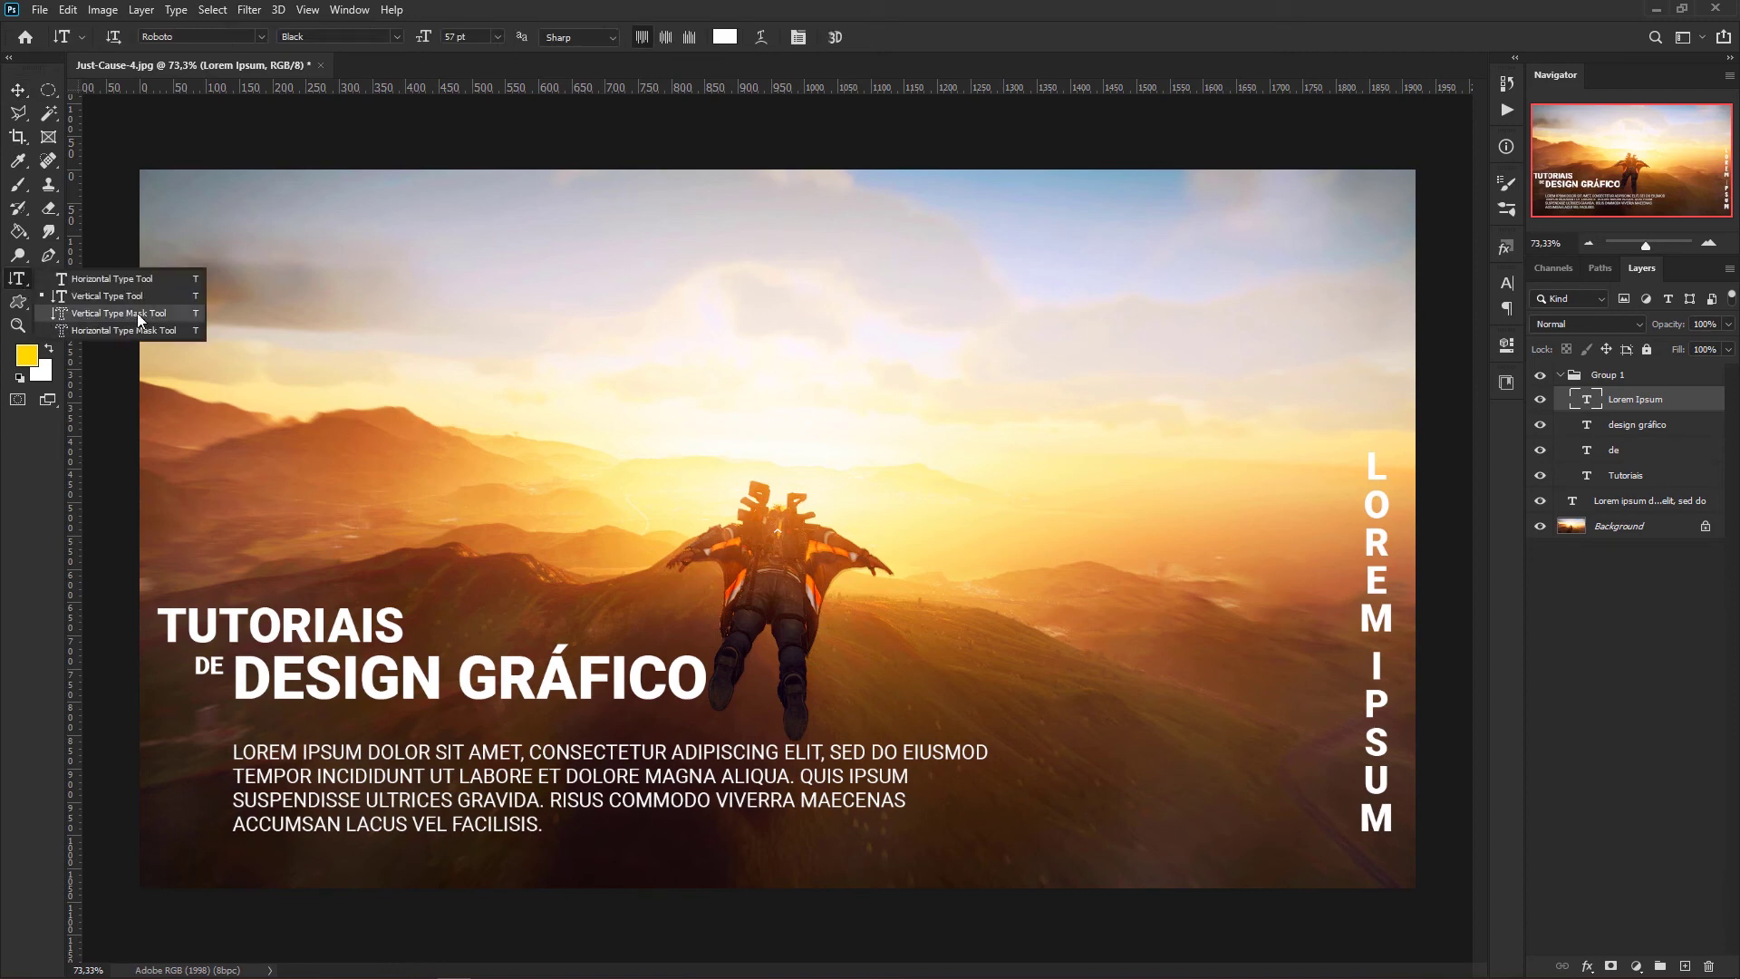
left_click(129, 313)
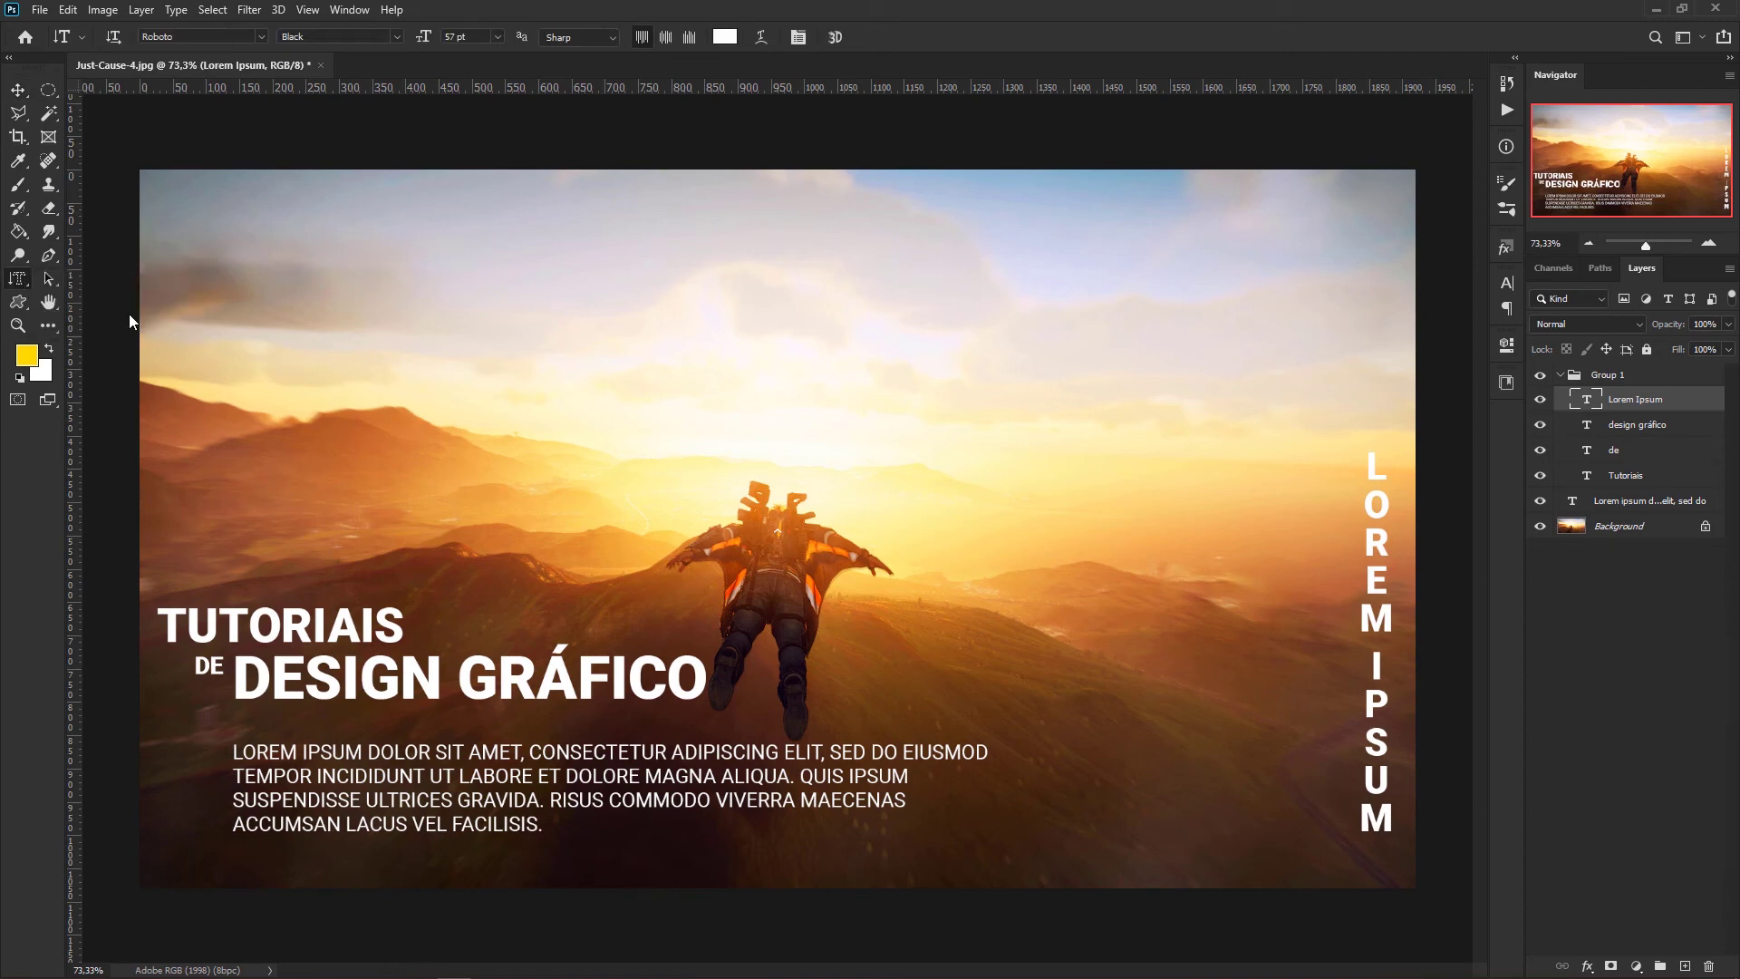
left_click(20, 279)
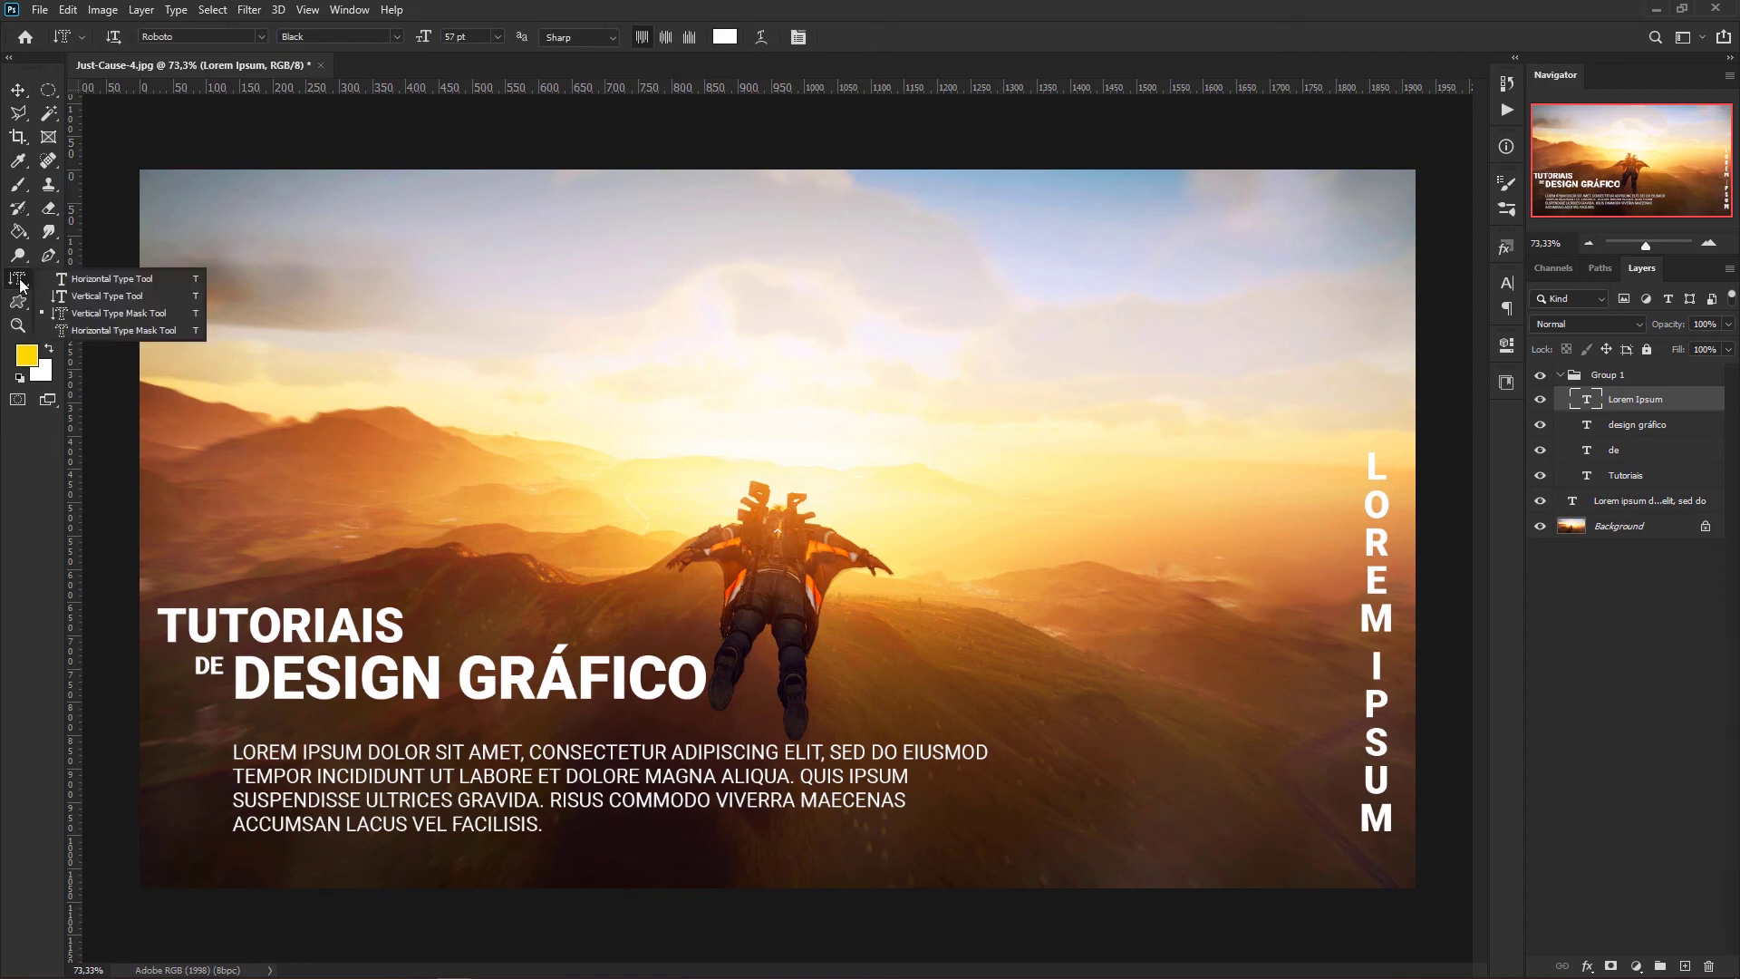
left_click(112, 330)
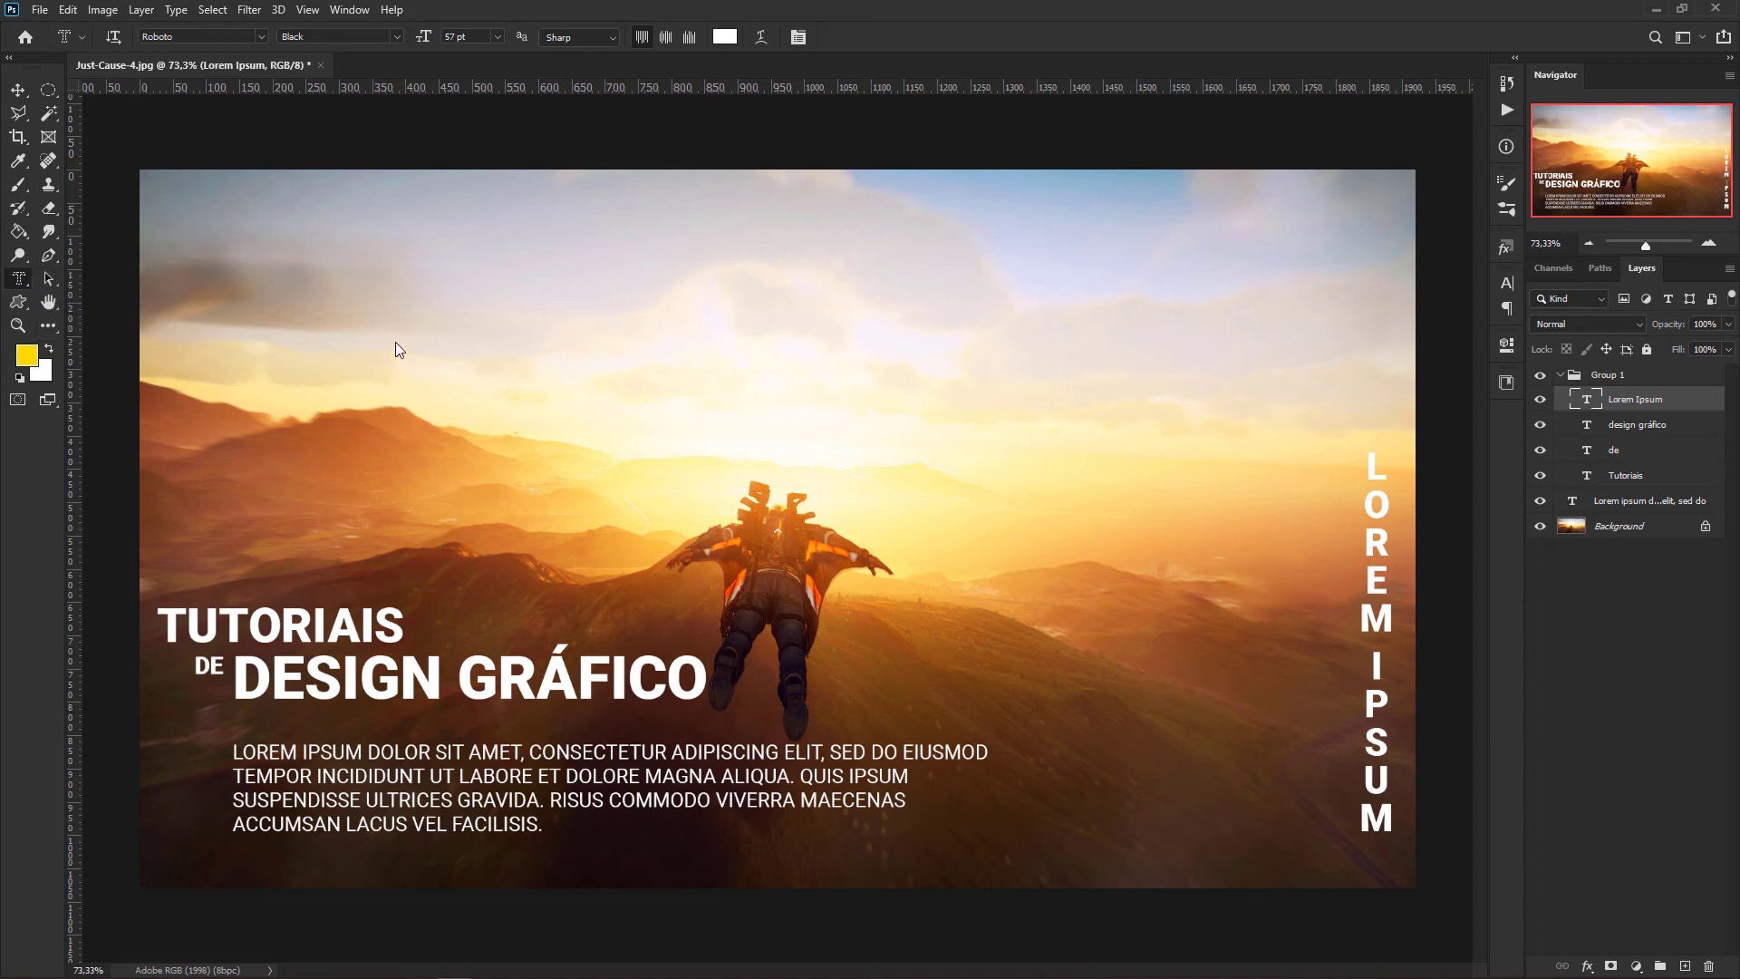
left_click(389, 309)
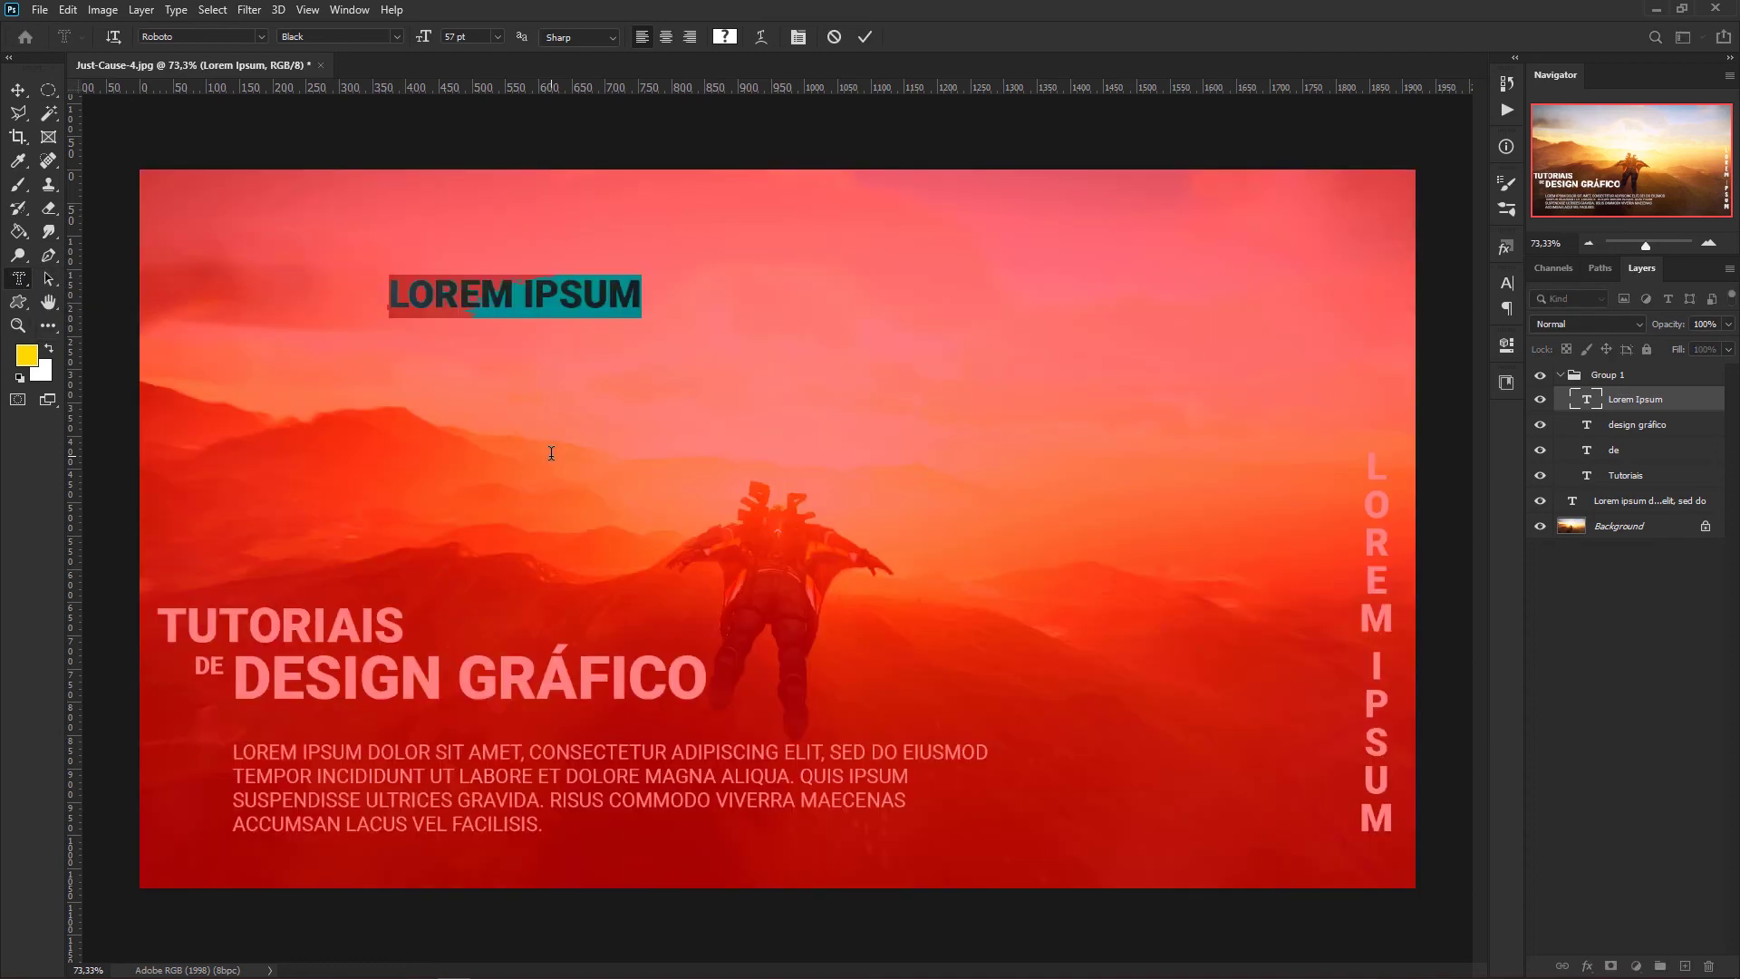
Shorten the mask text to "LOREM", commit it as a selection, and deselect it.
key("End")
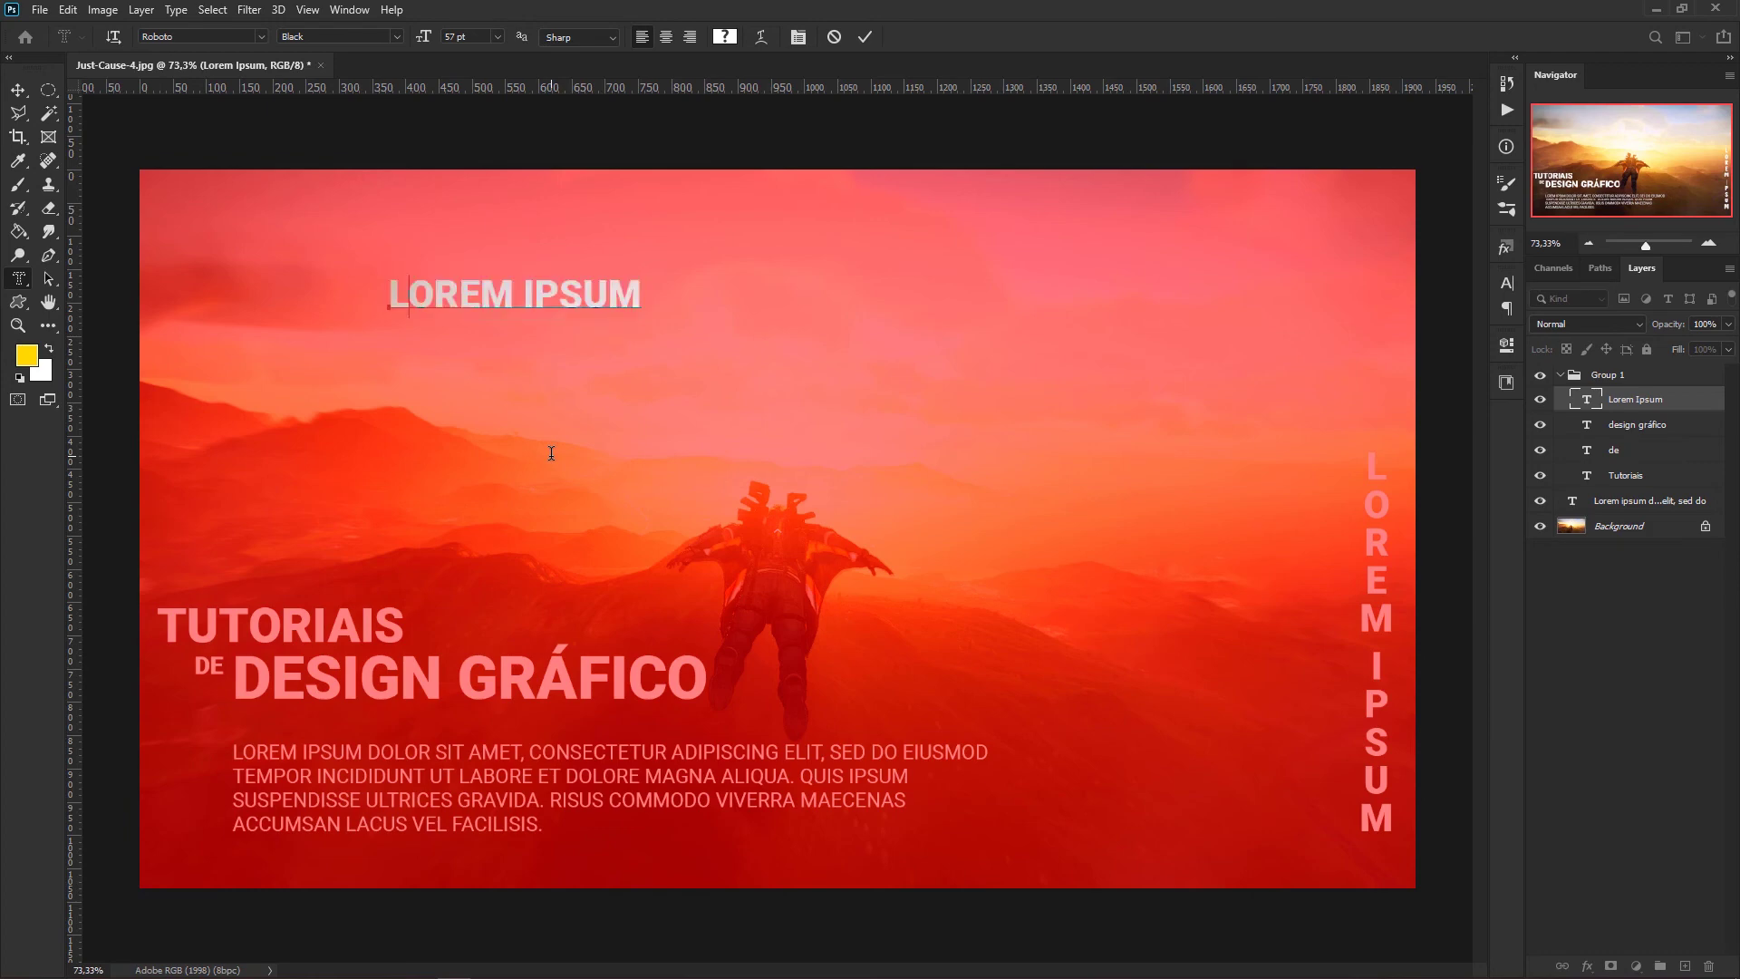
key("BackSpace")
key("BackSpace")
key("BackSpace")
key("BackSpace")
key("BackSpace")
key("BackSpace")
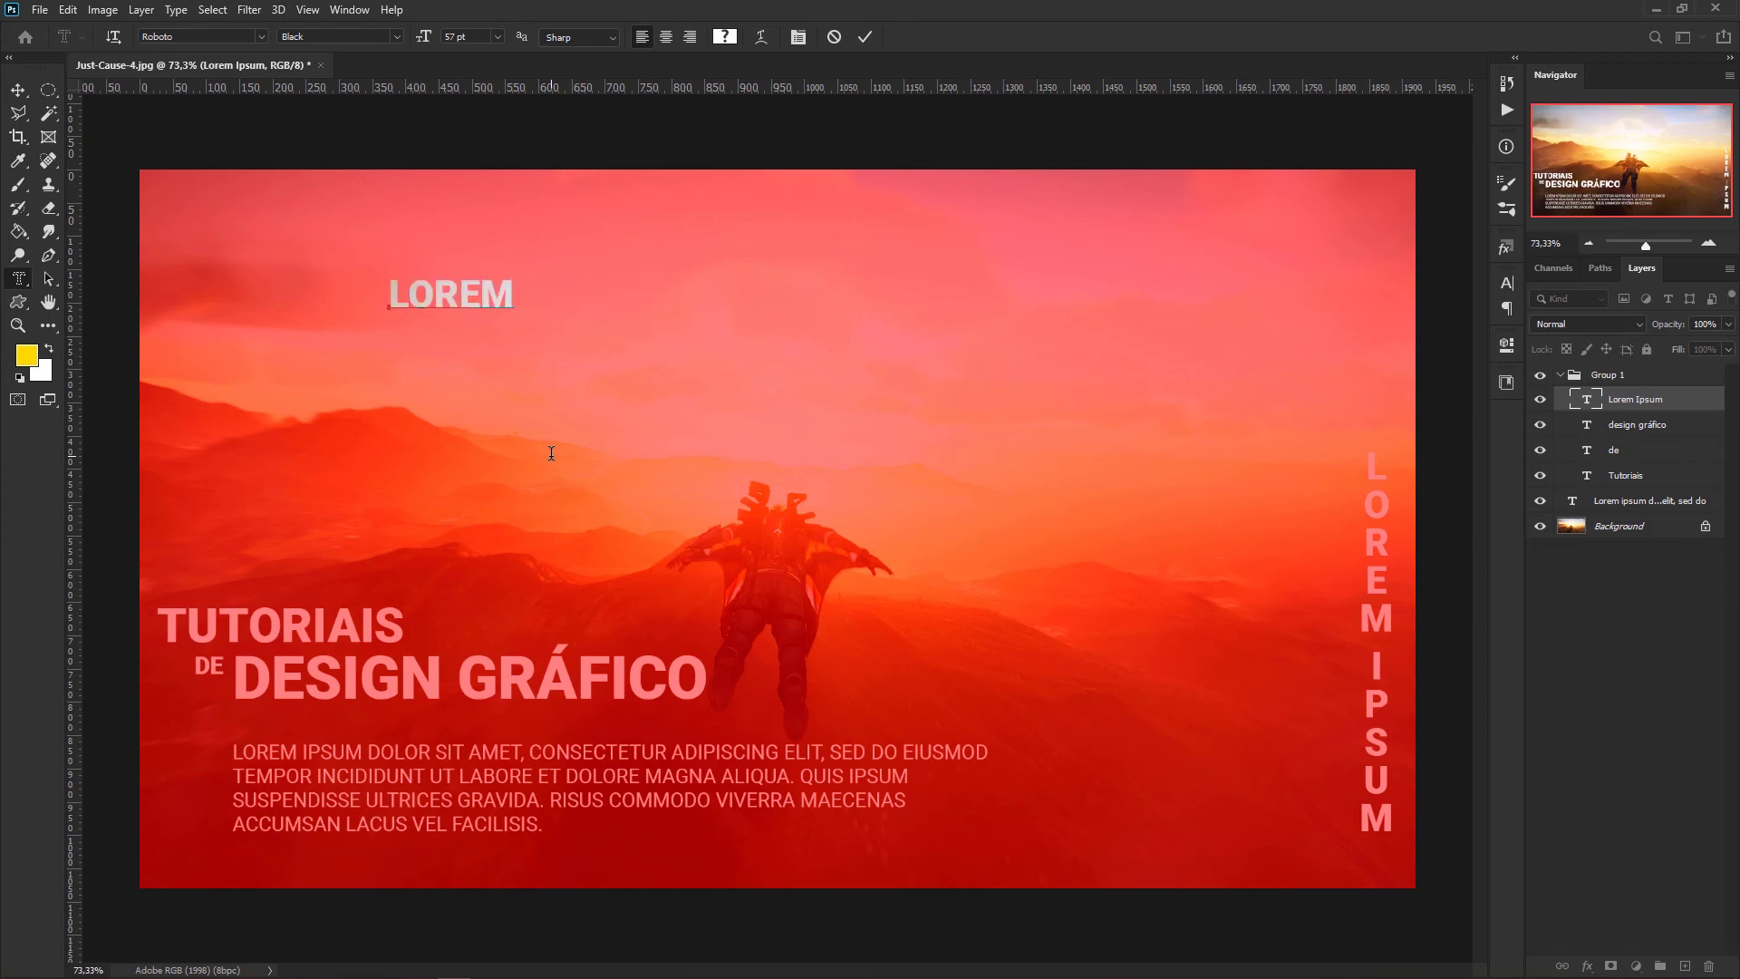
key("ctrl+Return")
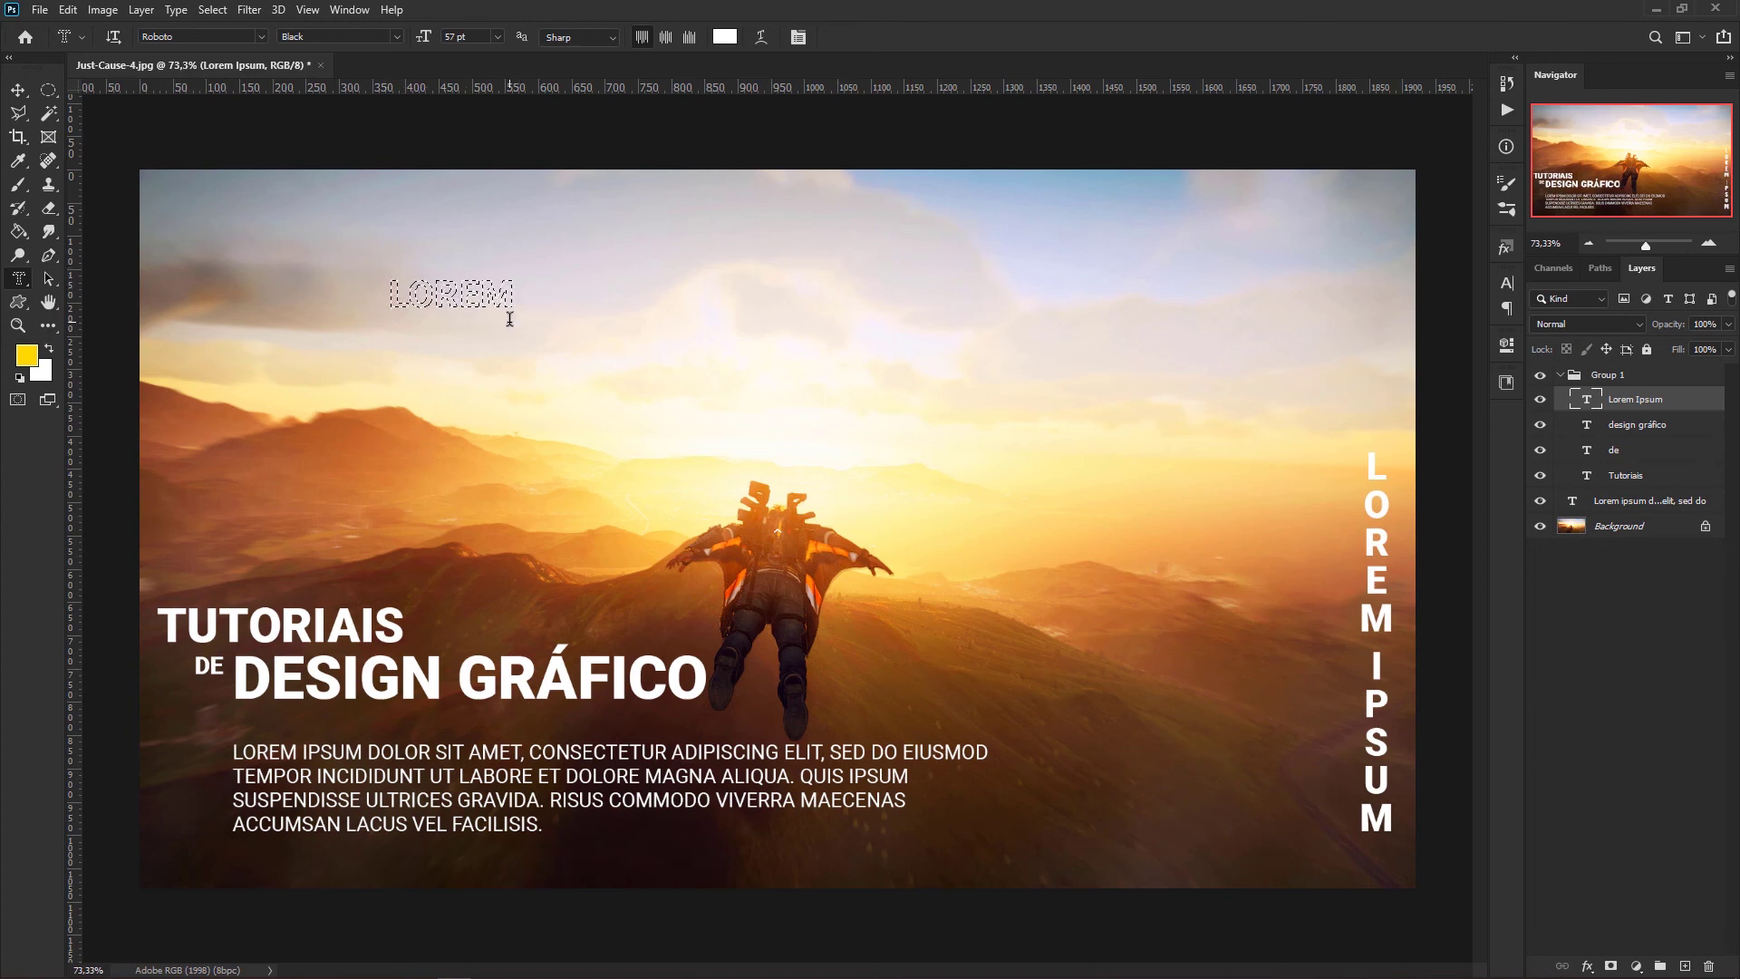
key("ctrl+d")
Select the entire Lorem ipsum paragraph under the title and open its paragraph settings.
left_click_drag(551, 825, 215, 740)
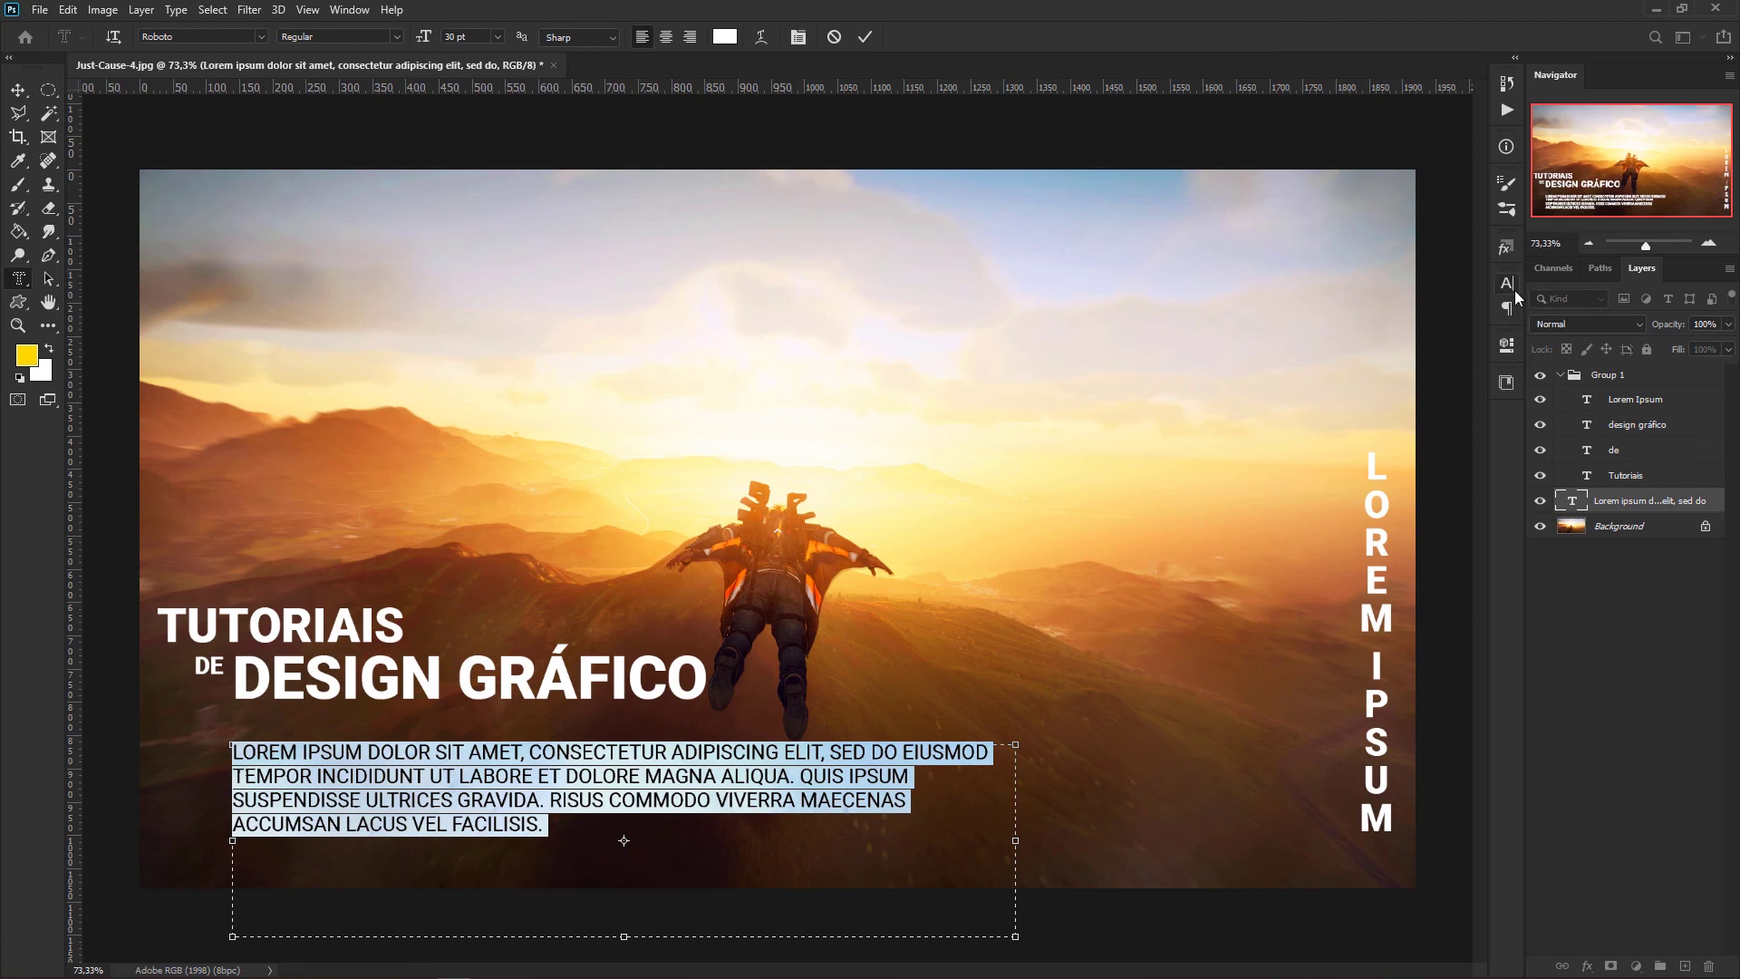
left_click(354, 11)
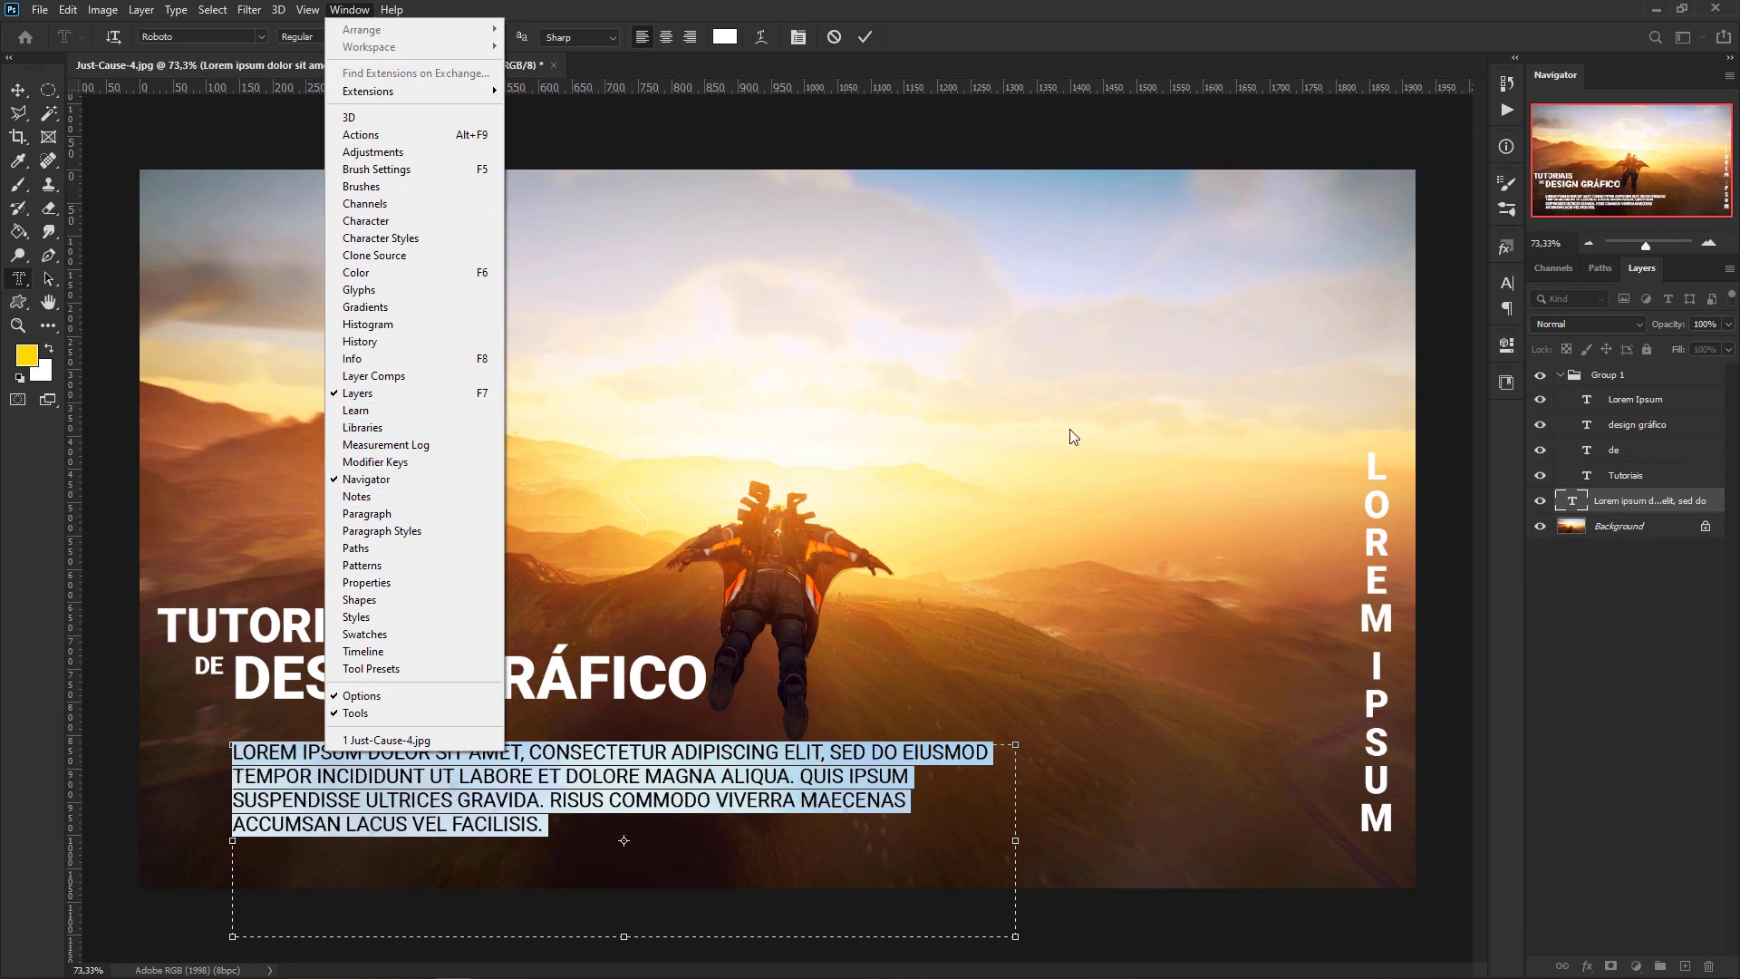
left_click(1509, 285)
left_click(1509, 285)
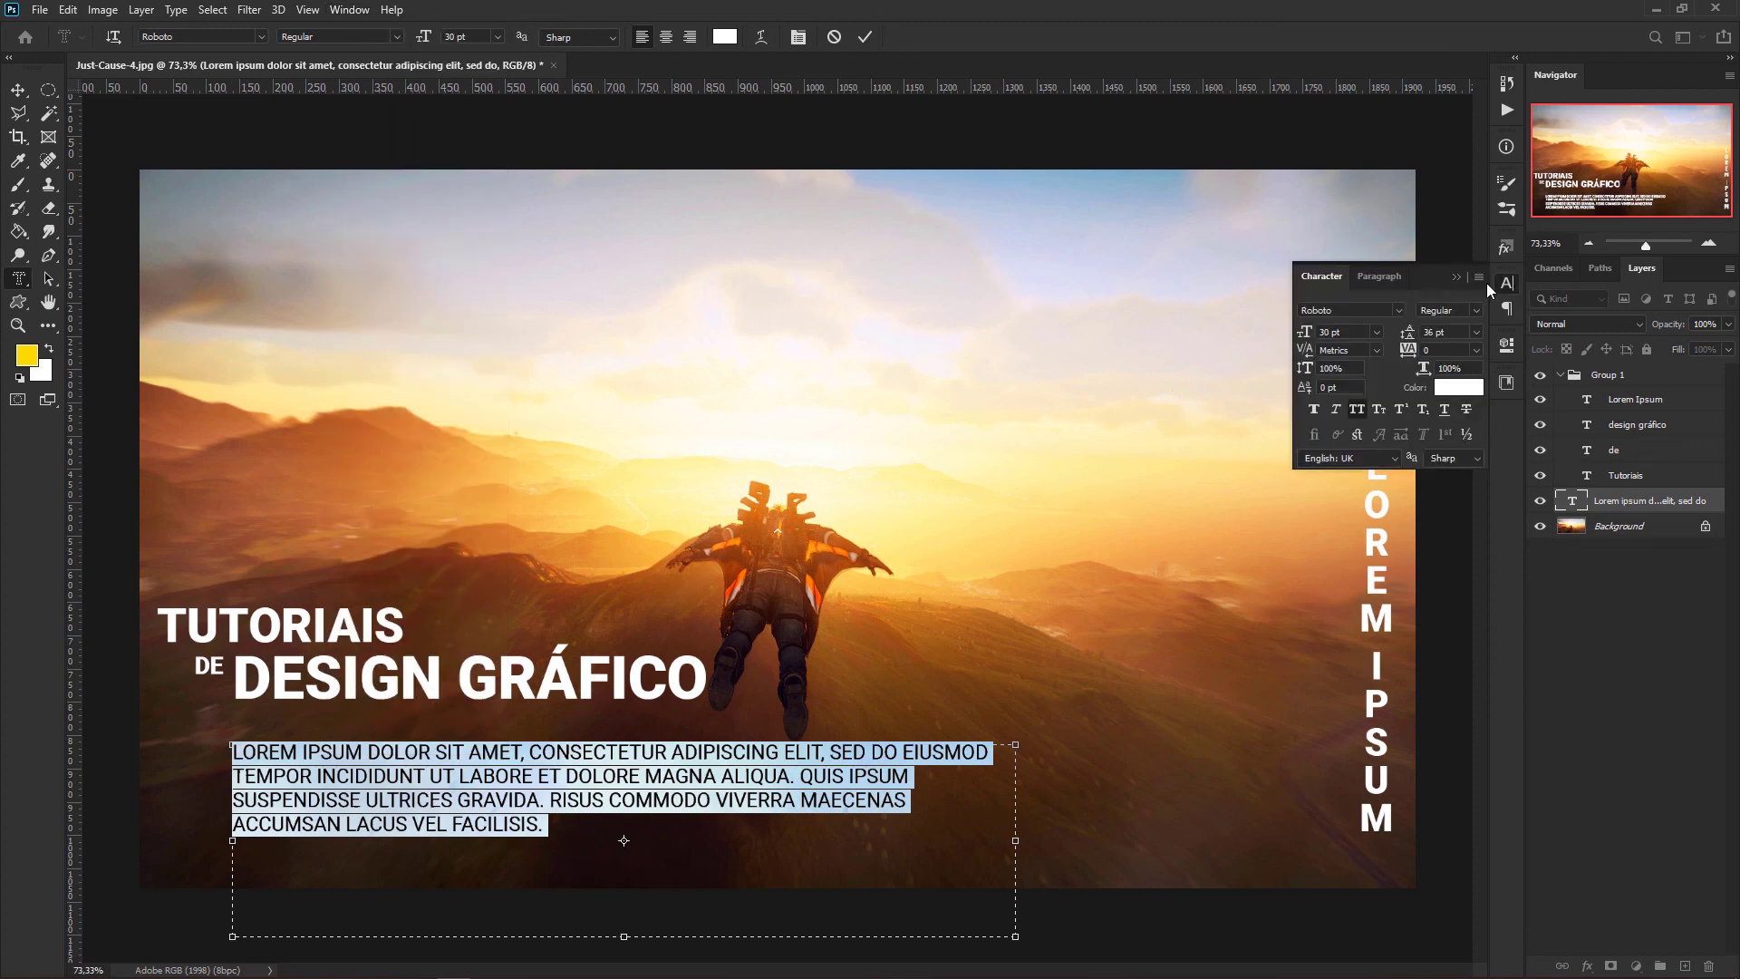
left_click(1379, 276)
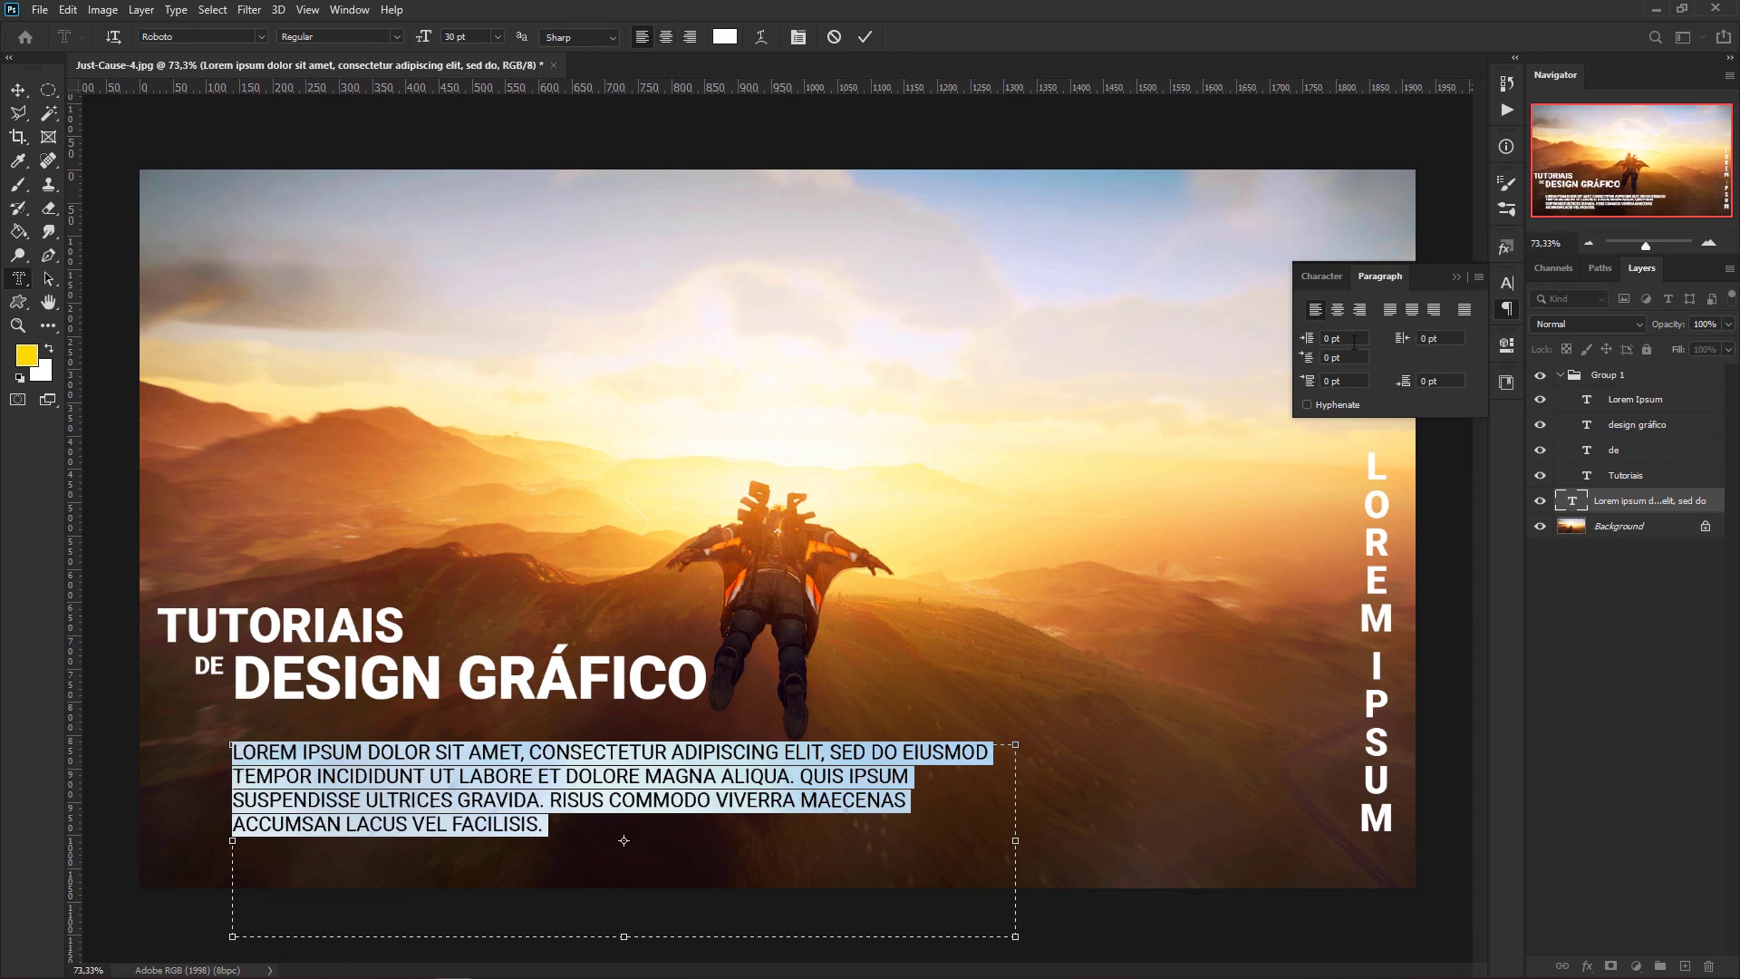
Try justifying the paragraph with the last line left, centered and right, and with Justify all.
left_click(1389, 311)
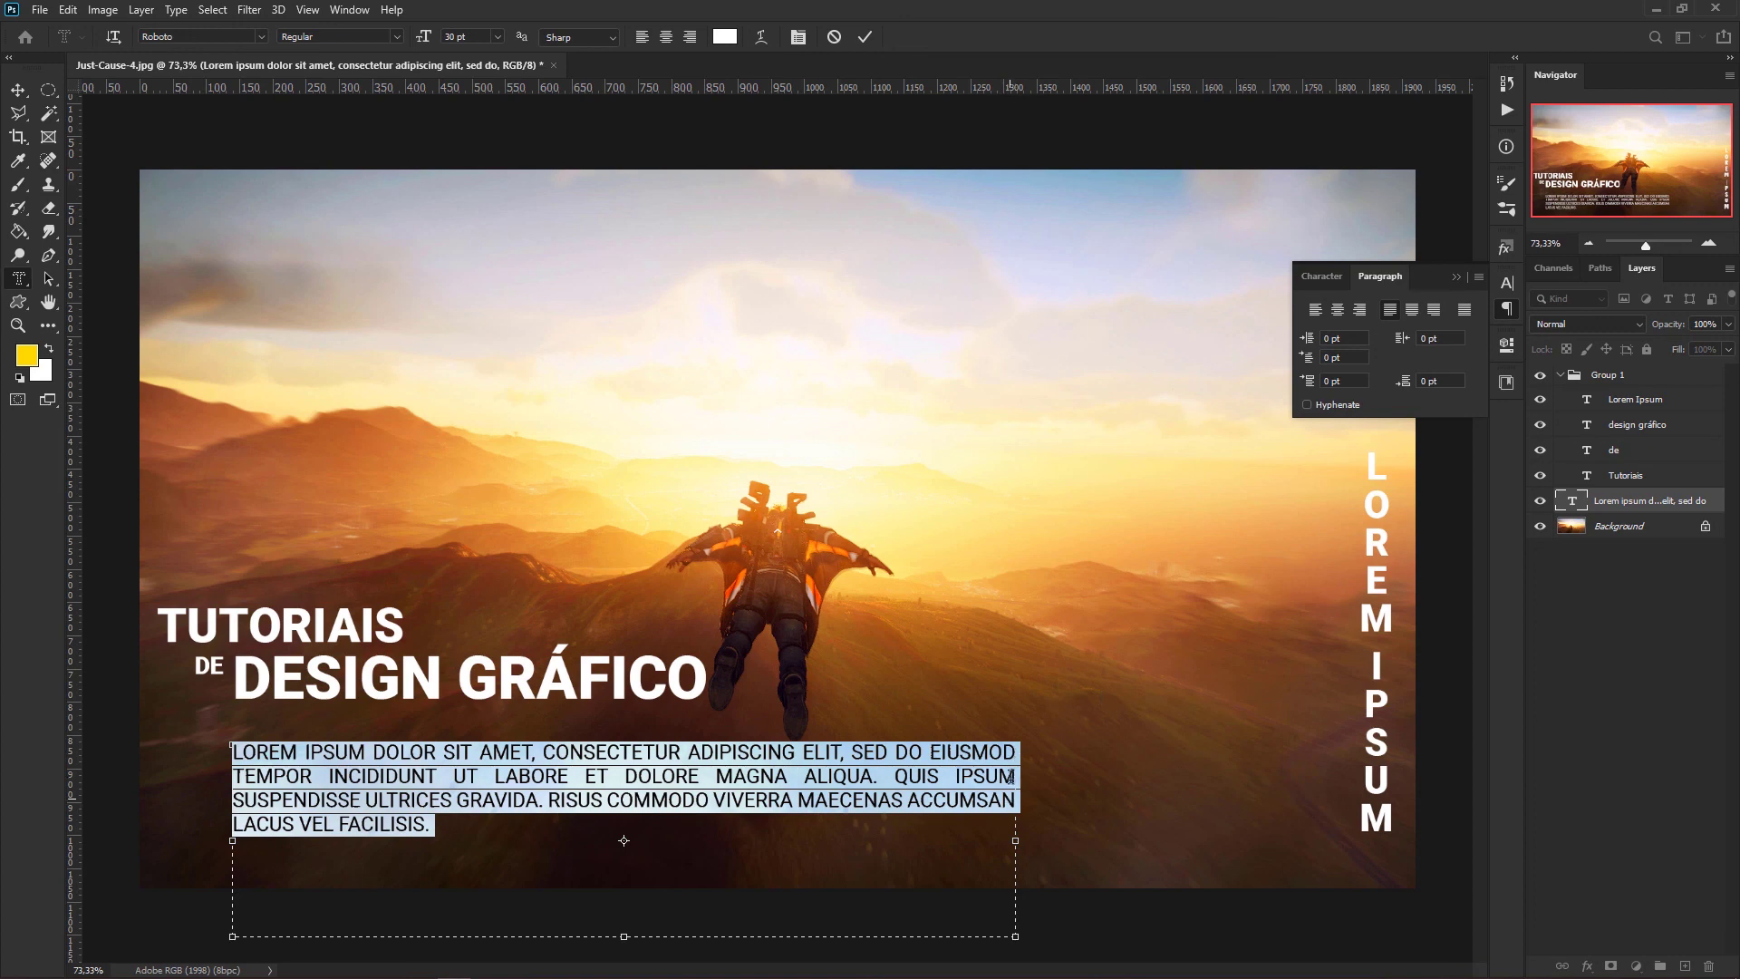
left_click(1412, 308)
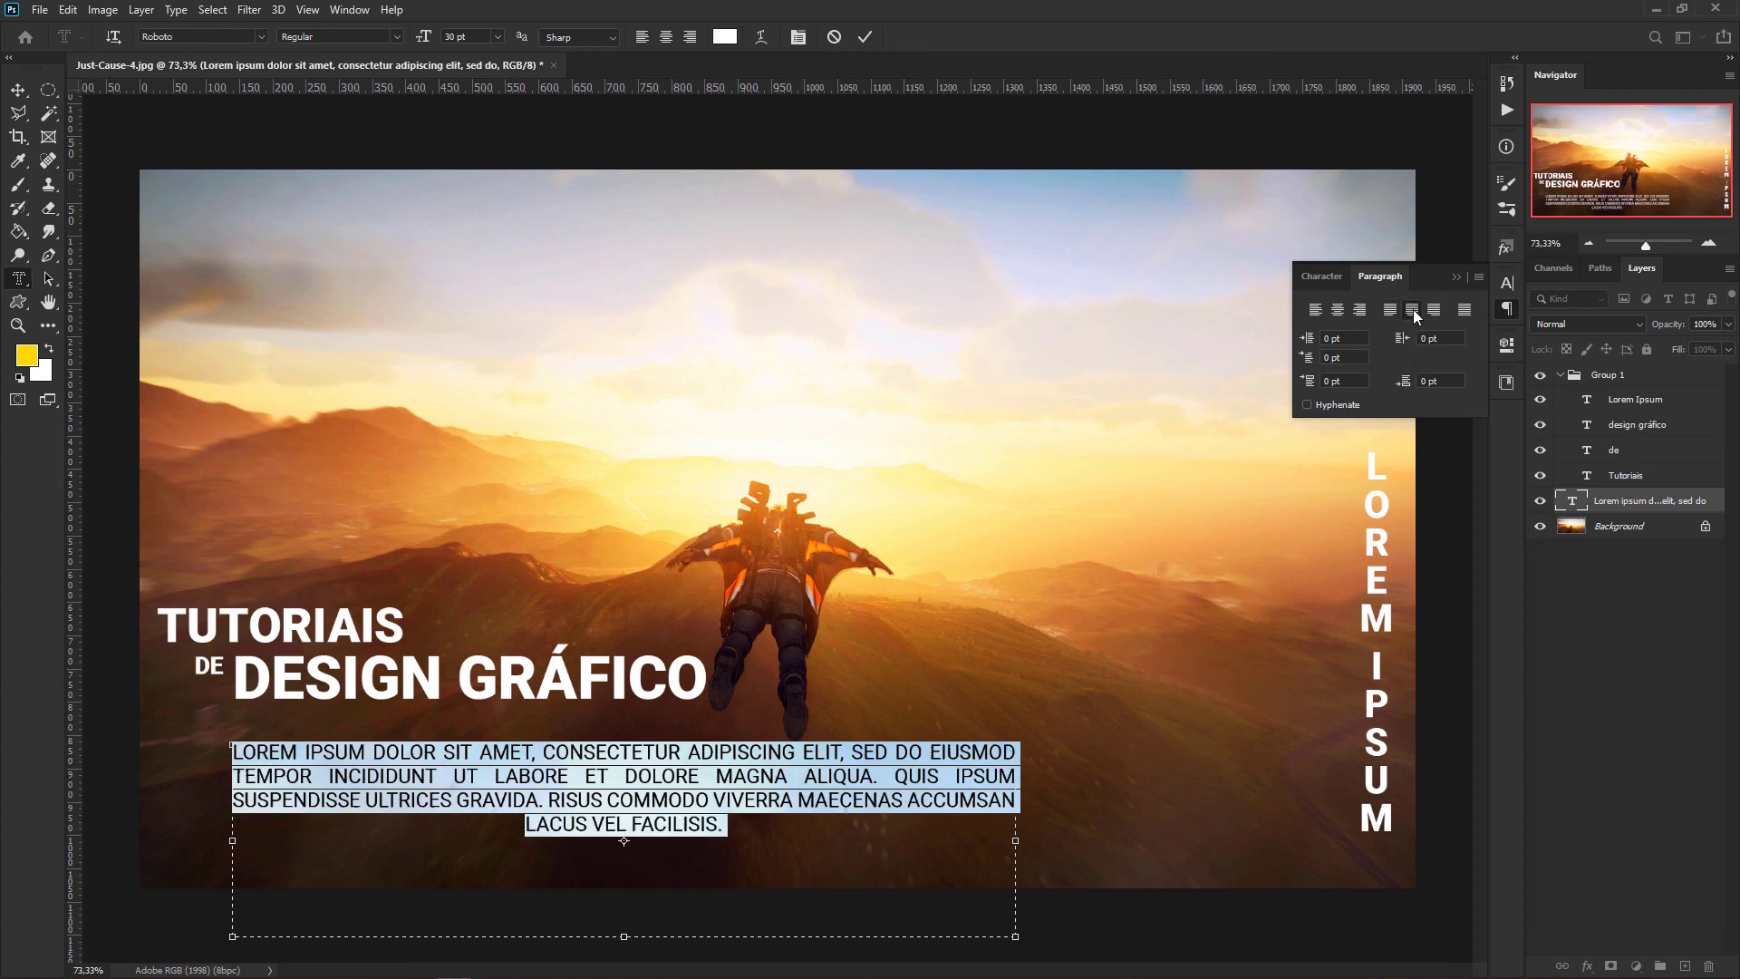
left_click(1443, 310)
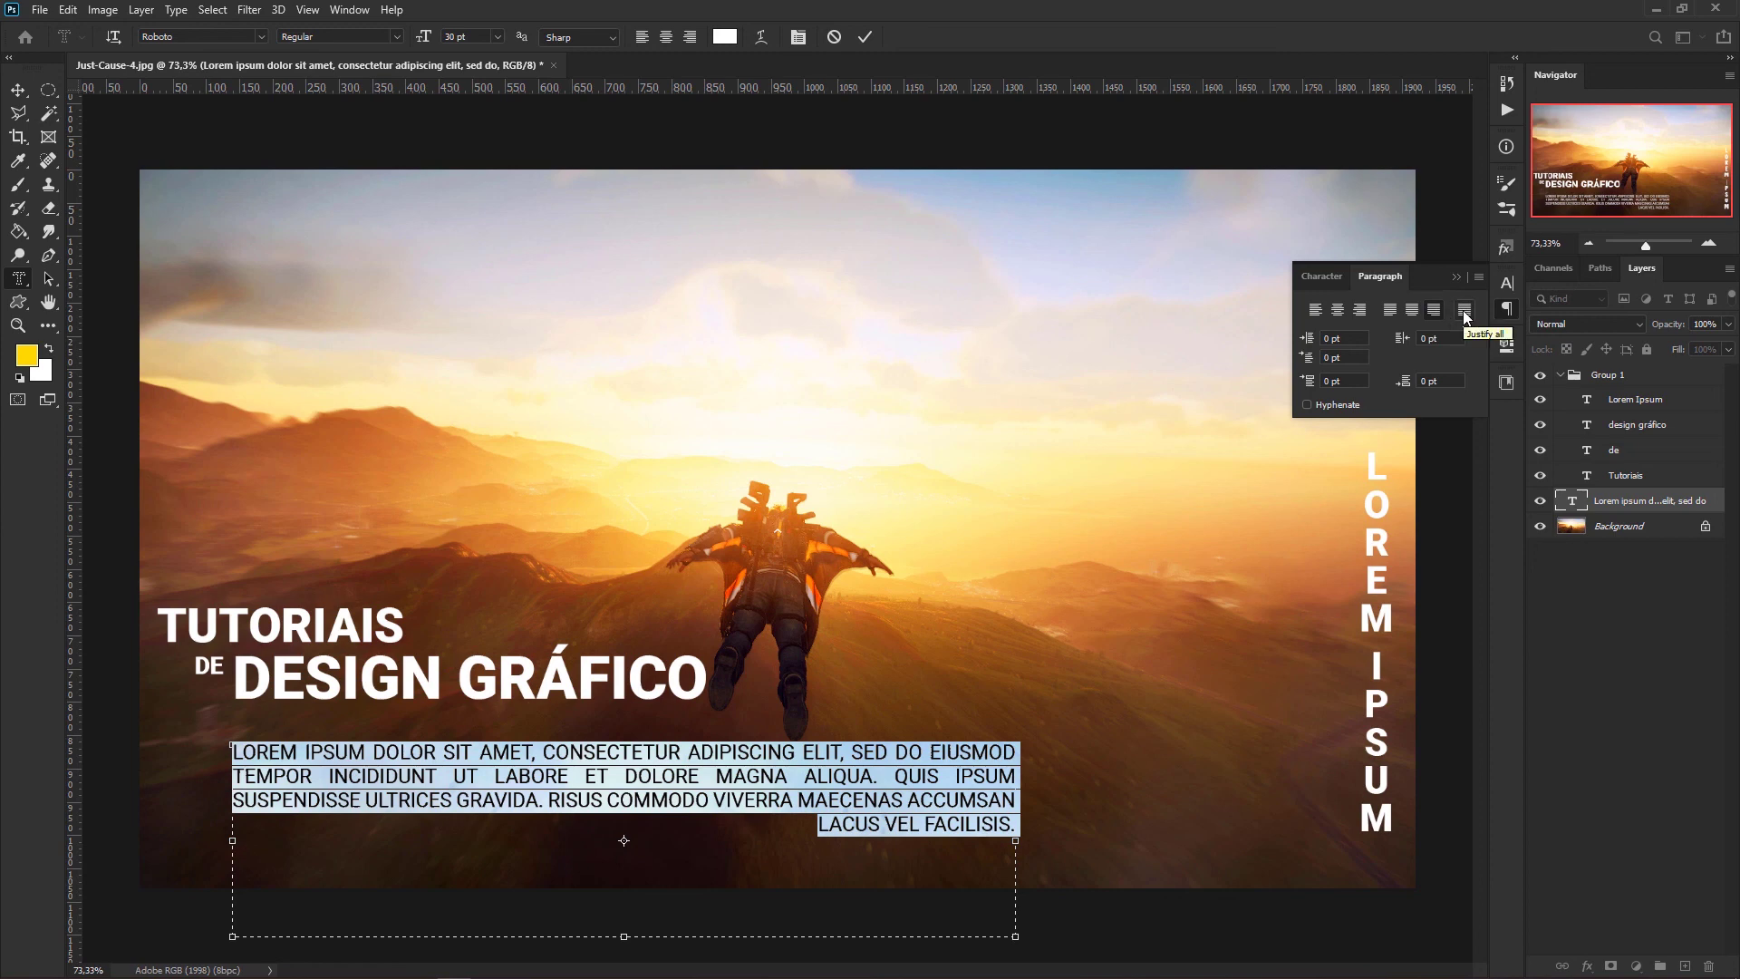
left_click(1464, 311)
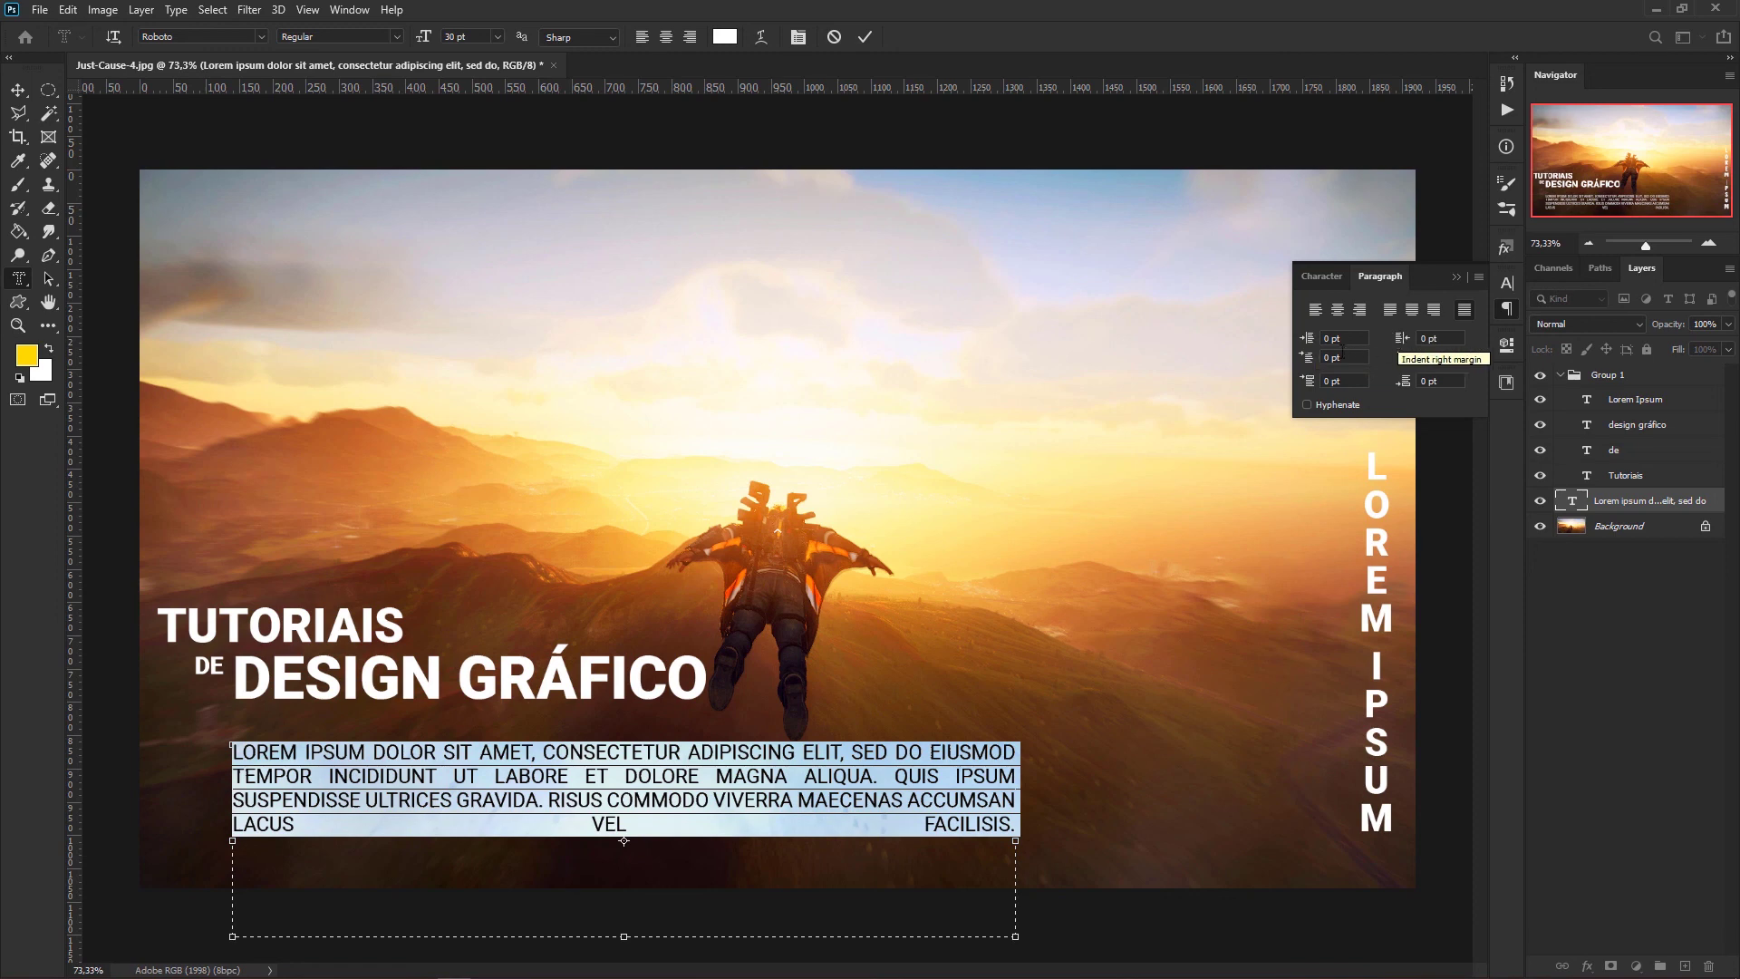
Indent the paragraph's first line by 50 pt and left-align its text, closing the settings and committing the edit.
left_click_drag(1309, 363, 1345, 362)
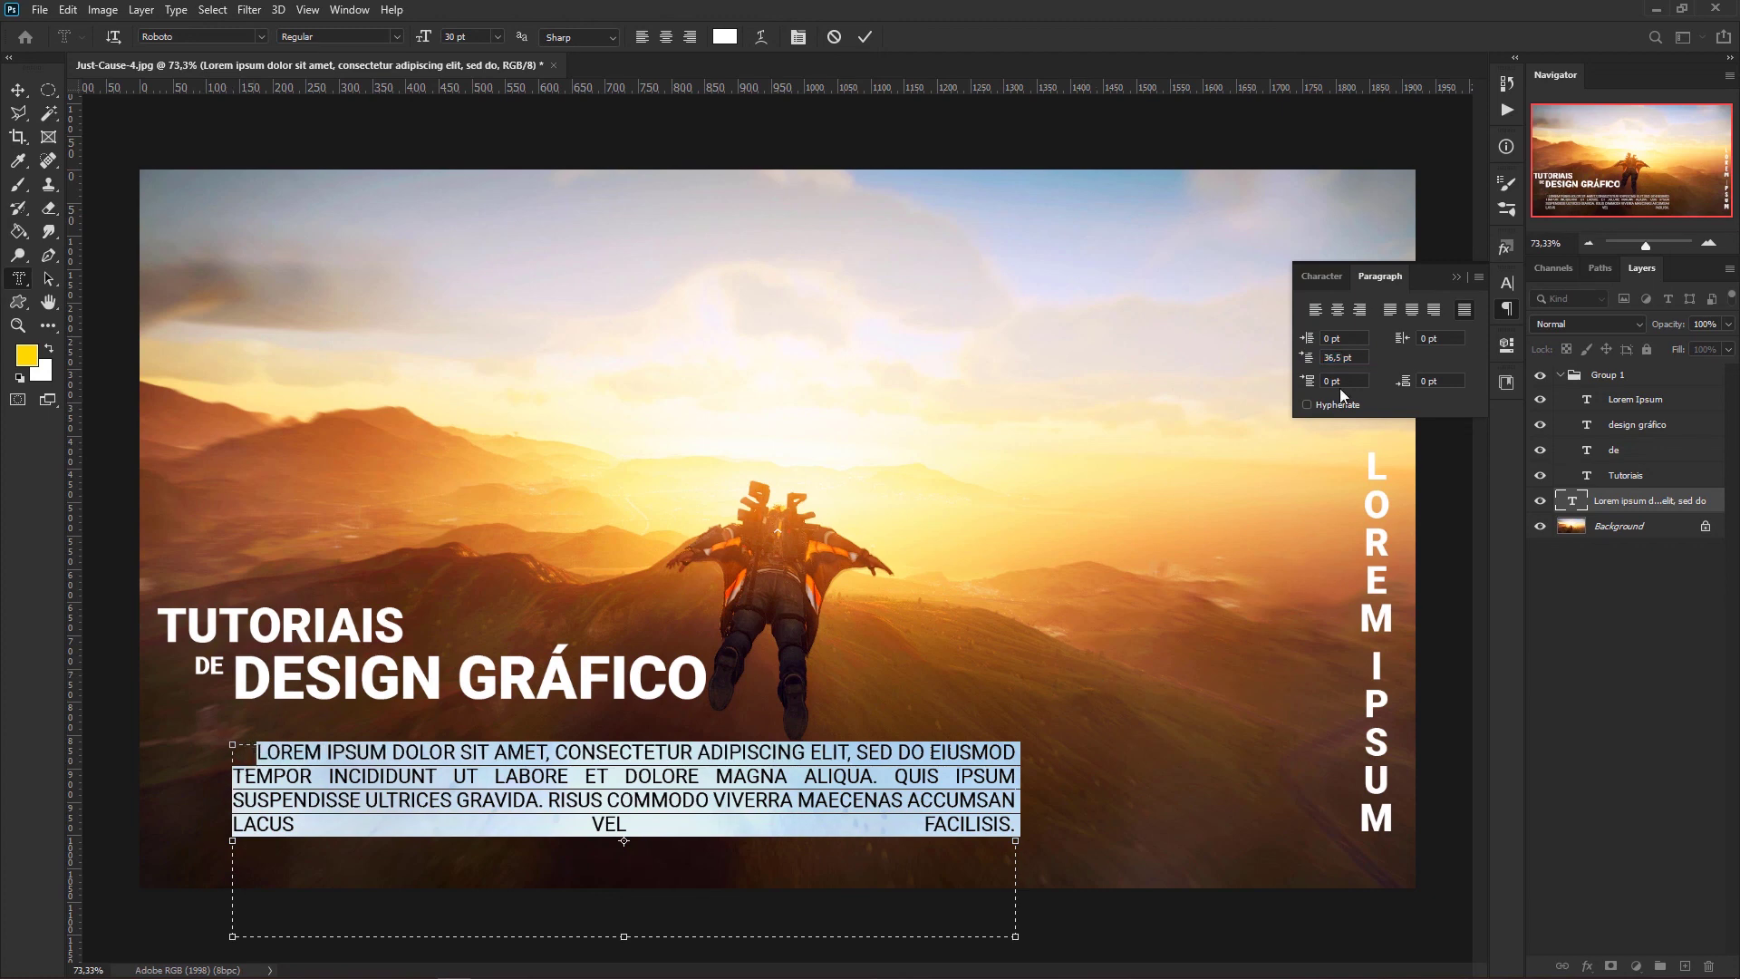
left_click_drag(1309, 362, 1331, 366)
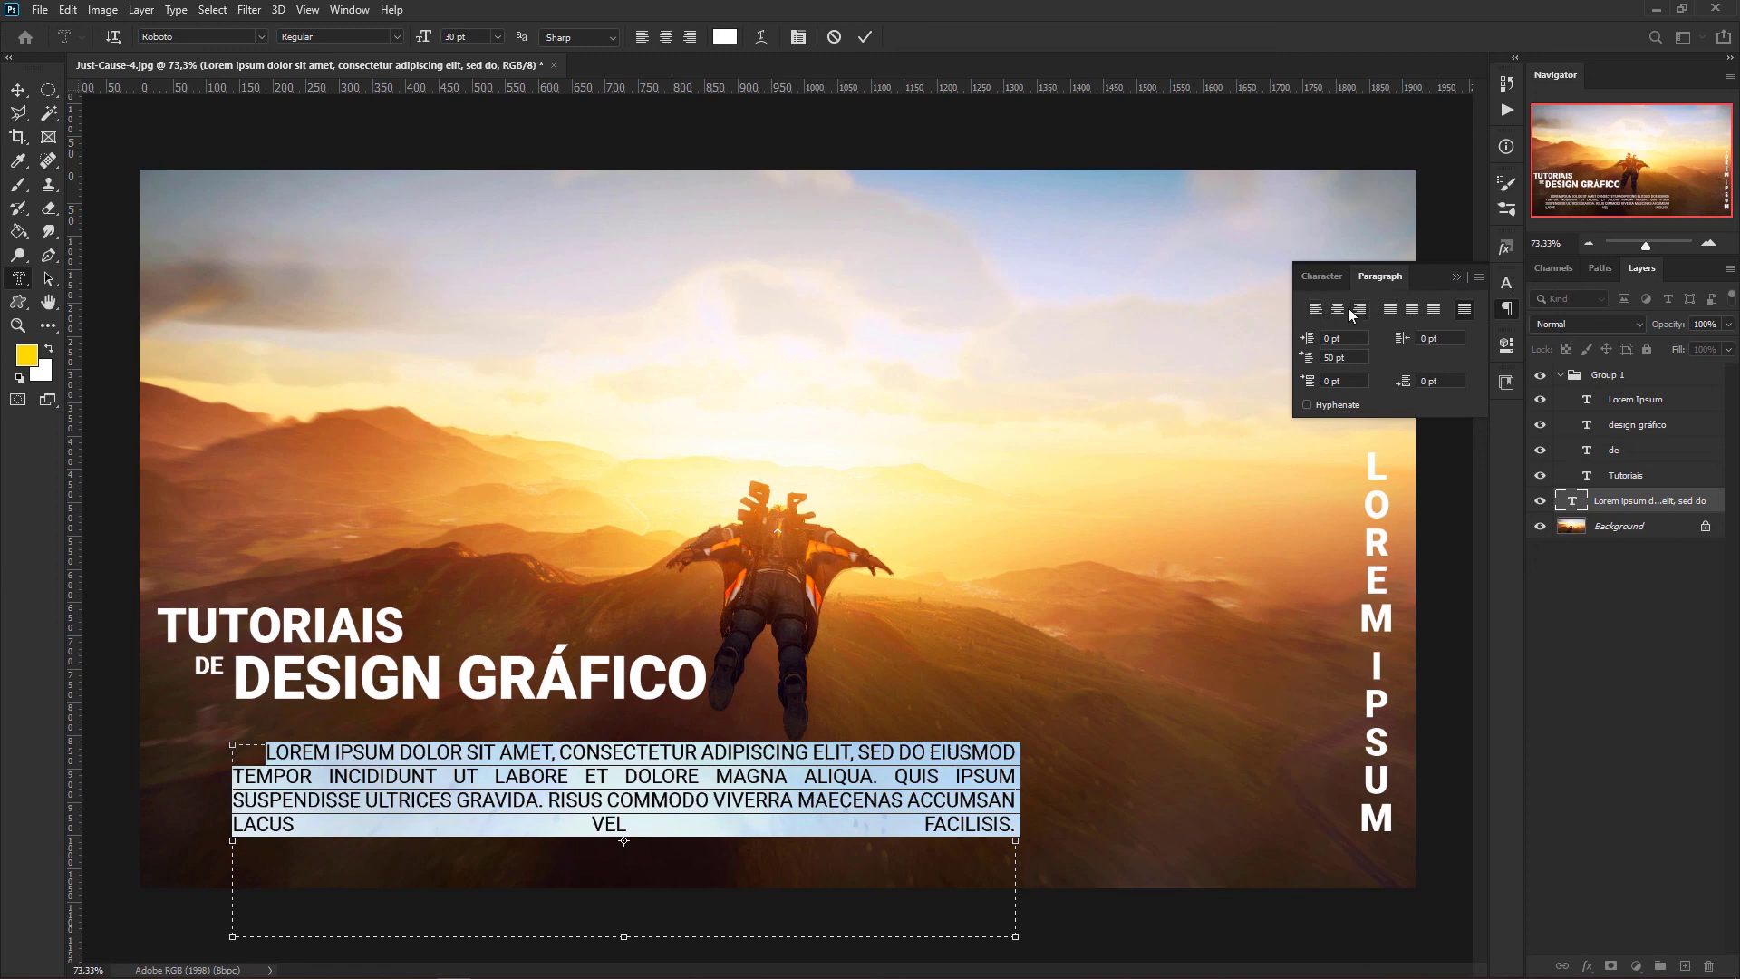
left_click(1318, 307)
left_click(1458, 277)
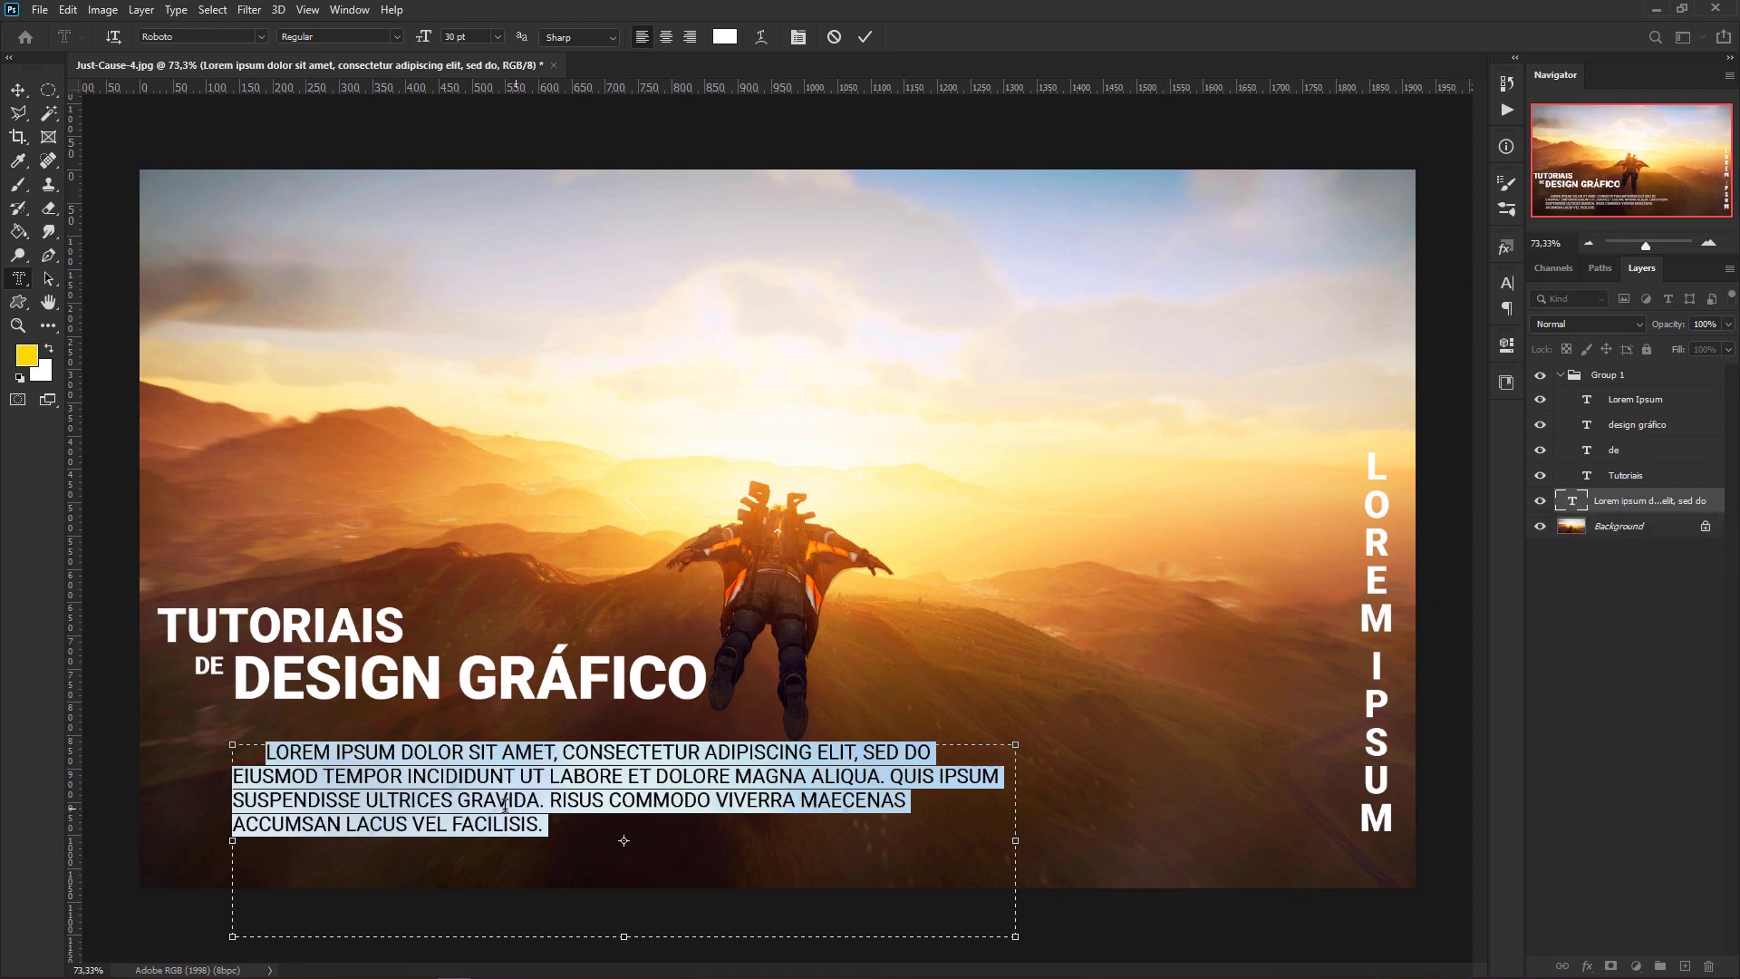
key("ctrl+Return")
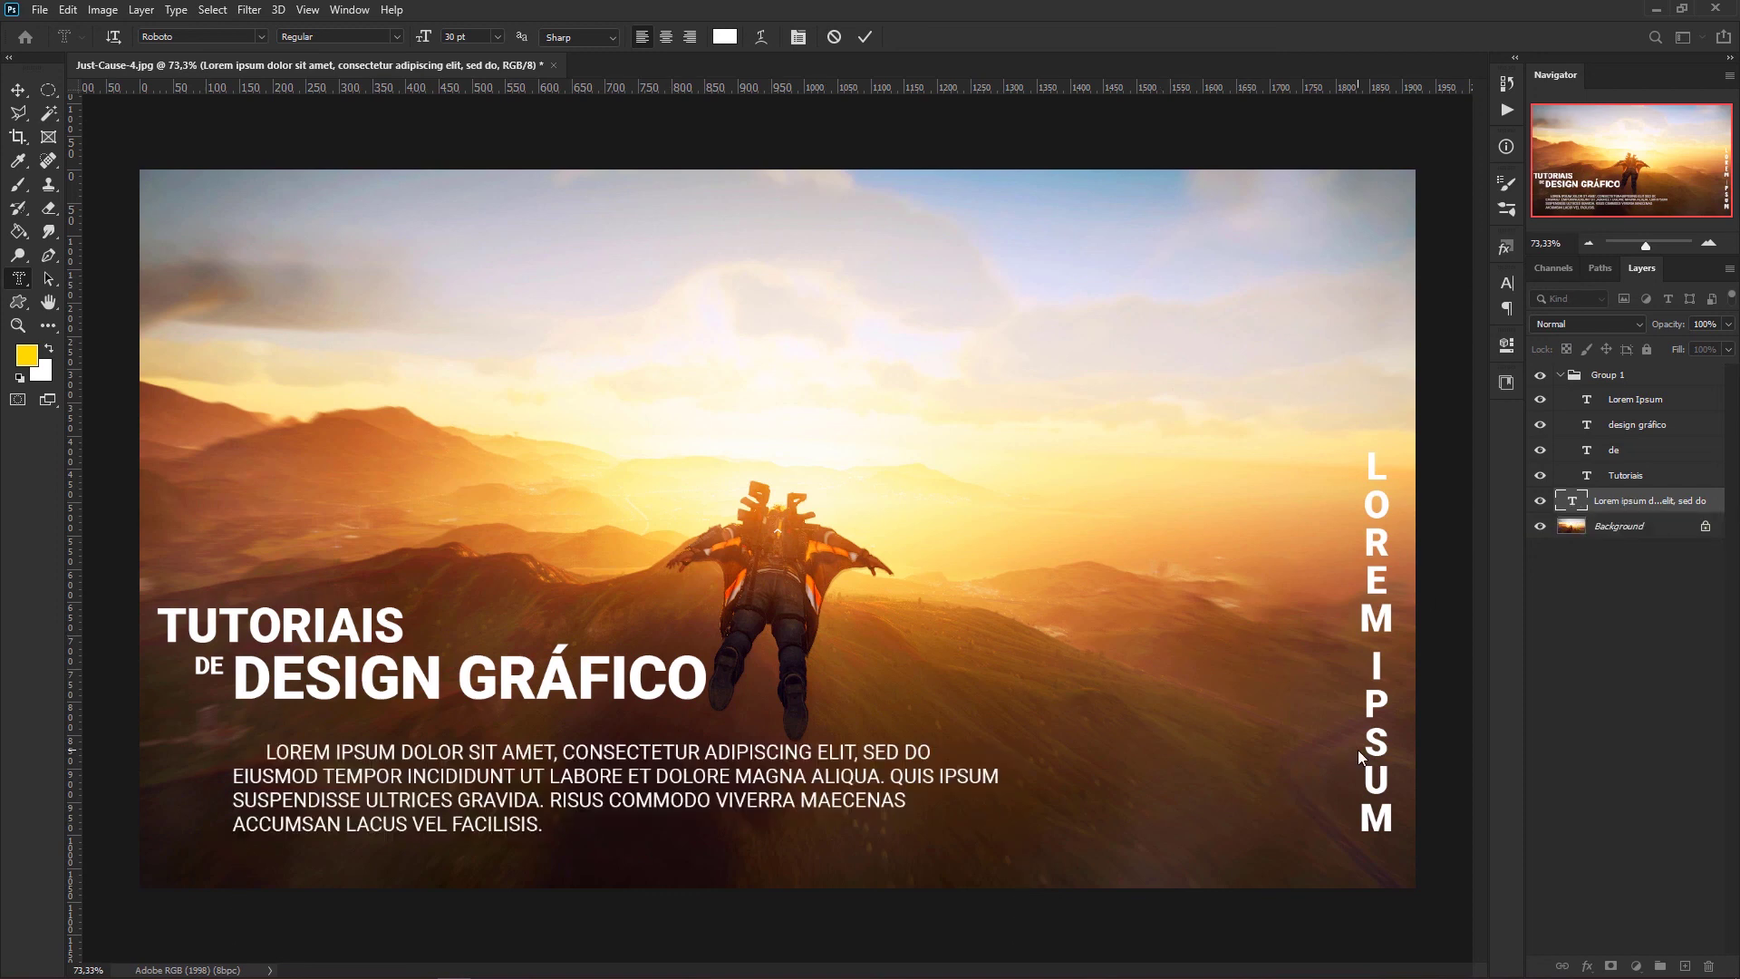